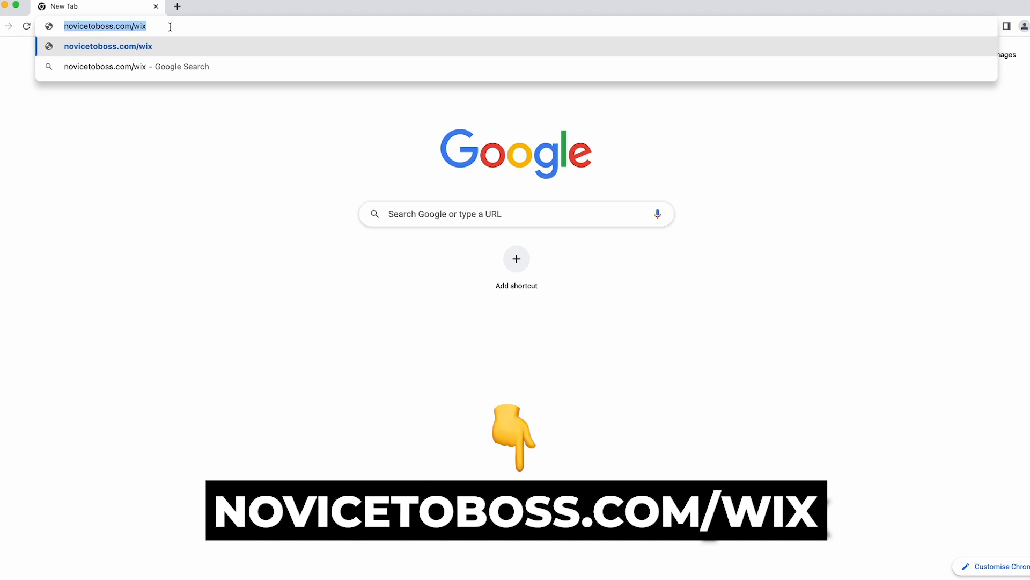
Load novicetoboss.com/wix and look over the Wix sign-up landing page.
{"action": "key", "text": "Return"}
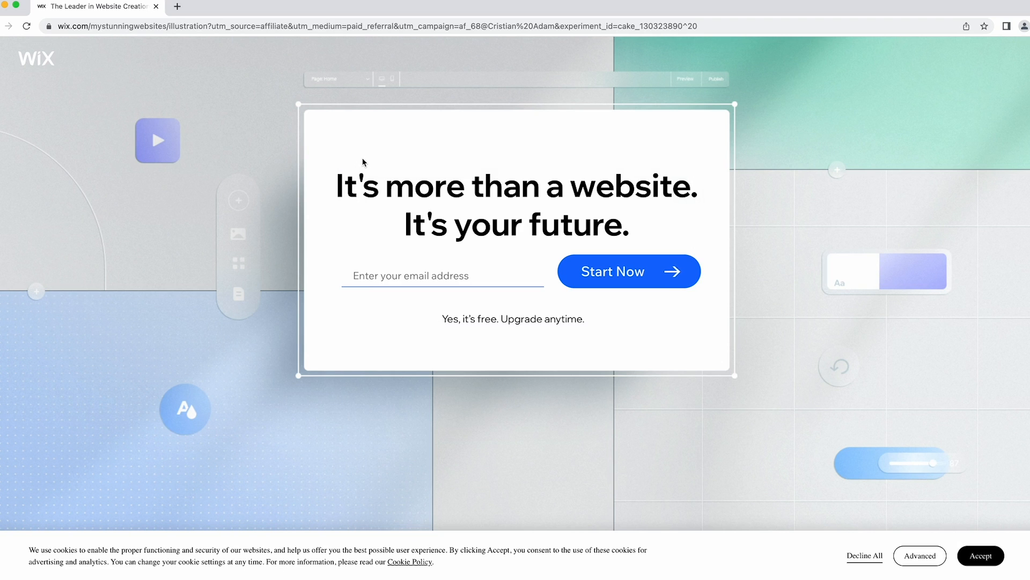
{"action": "scroll", "coordinate": [474, 106], "scroll_direction": "down", "scroll_amount": 3}
{"action": "scroll", "coordinate": [474, 106], "scroll_direction": "up", "scroll_amount": 3}
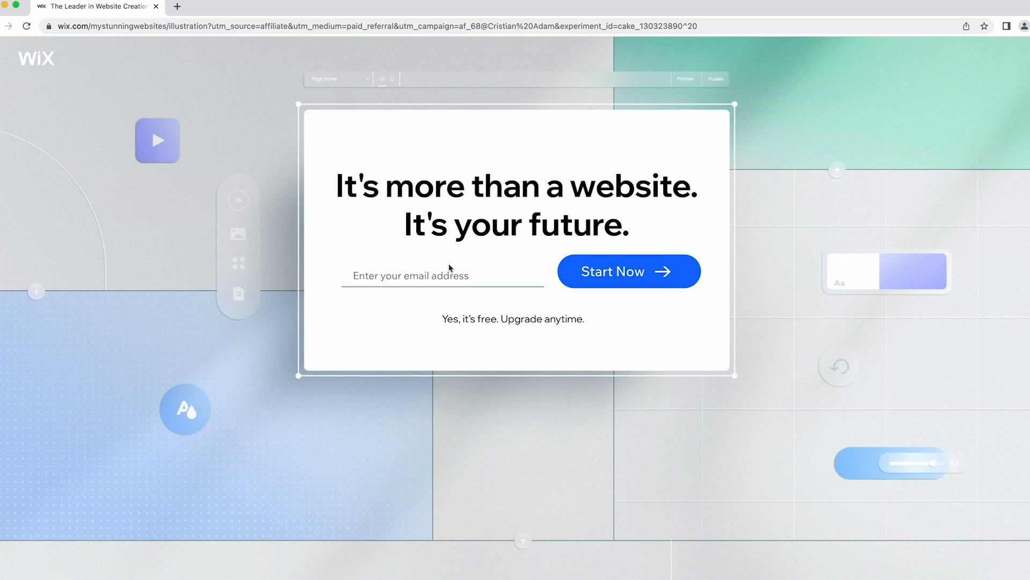
Enter the sign-up e-mail address and choose Start Now.
{"action": "left_click", "coordinate": [451, 281]}
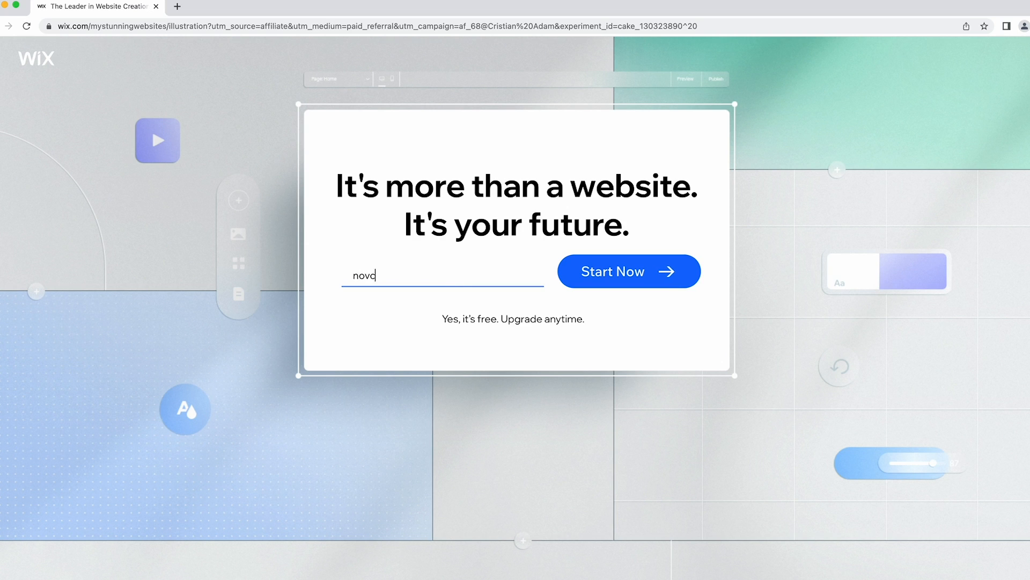
{"action": "left_click_drag", "start_coordinate": [472, 320], "coordinate": [495, 319]}
{"action": "left_click", "coordinate": [579, 284]}
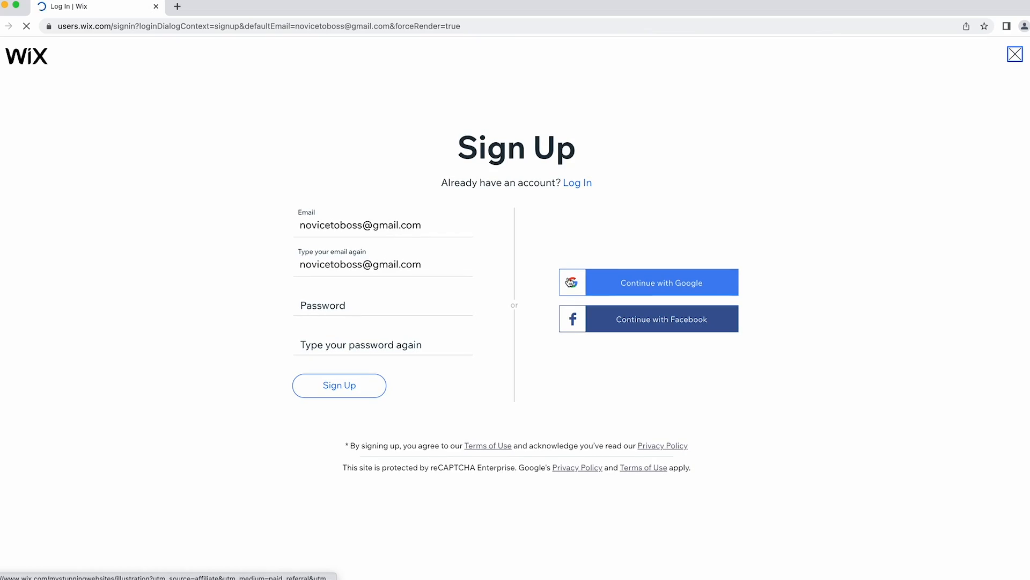
Fill in the account password fields and submit the sign-up.
{"action": "left_click", "coordinate": [346, 297]}
{"action": "type", "text": "•••"}
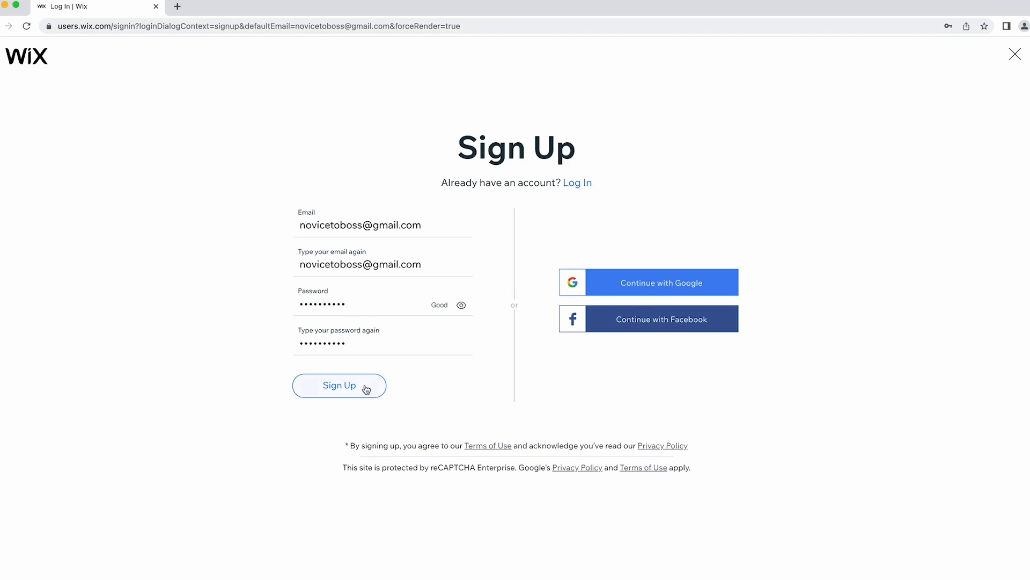
{"action": "left_click", "coordinate": [348, 387]}
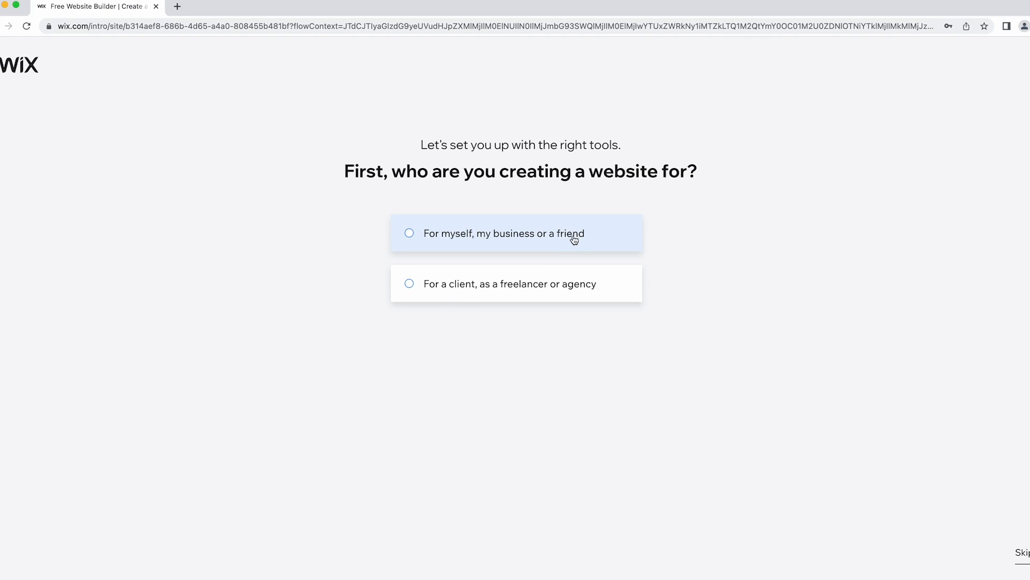
Mark the site as for myself or my business and choose Ice Cream Shop as its type.
{"action": "left_click", "coordinate": [472, 247]}
{"action": "left_click", "coordinate": [535, 346]}
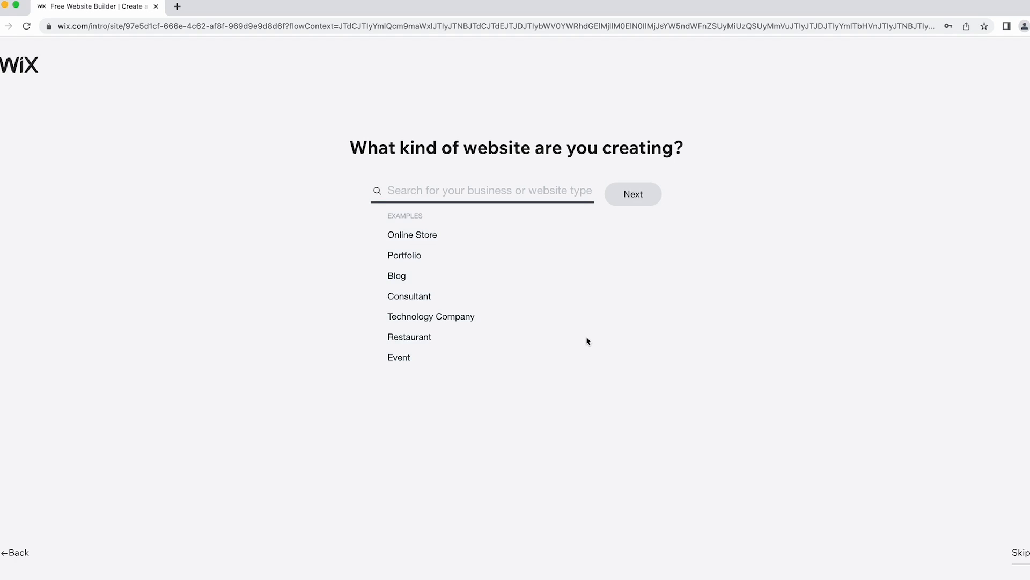
{"action": "left_click", "coordinate": [425, 189]}
{"action": "type", "text": "pizza"}
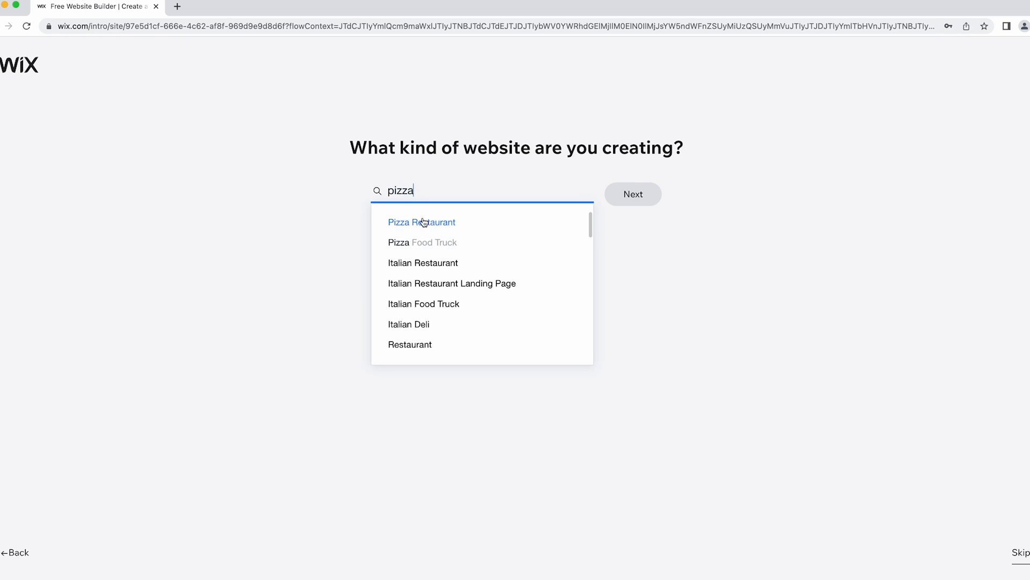
{"action": "key", "text": "BackSpace"}
{"action": "key", "text": "BackSpace"}
{"action": "key", "text": "BackSpace"}
{"action": "key", "text": "BackSpace"}
{"action": "key", "text": "BackSpace"}
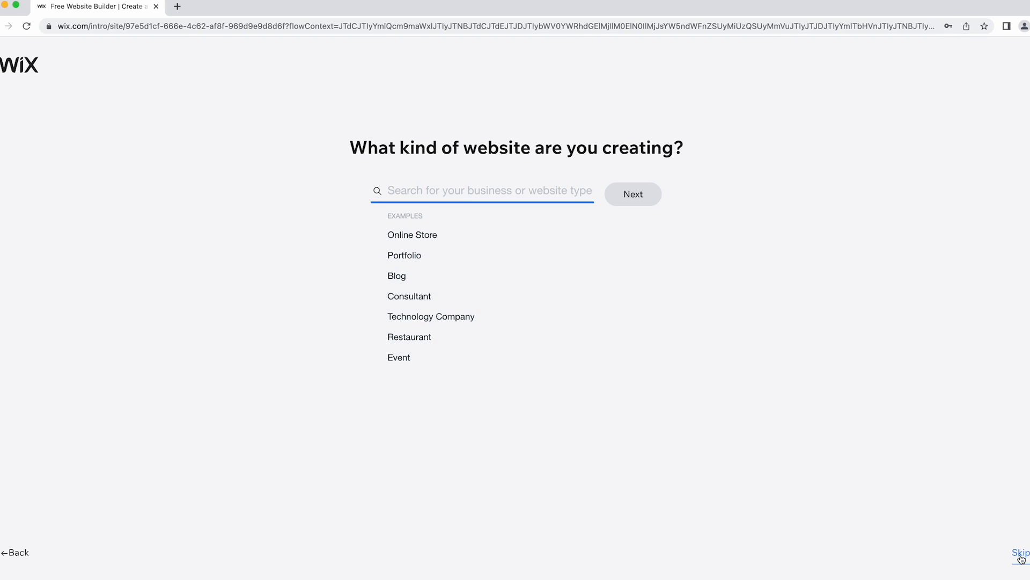
{"action": "left_click", "coordinate": [448, 192]}
{"action": "type", "text": "ice cream"}
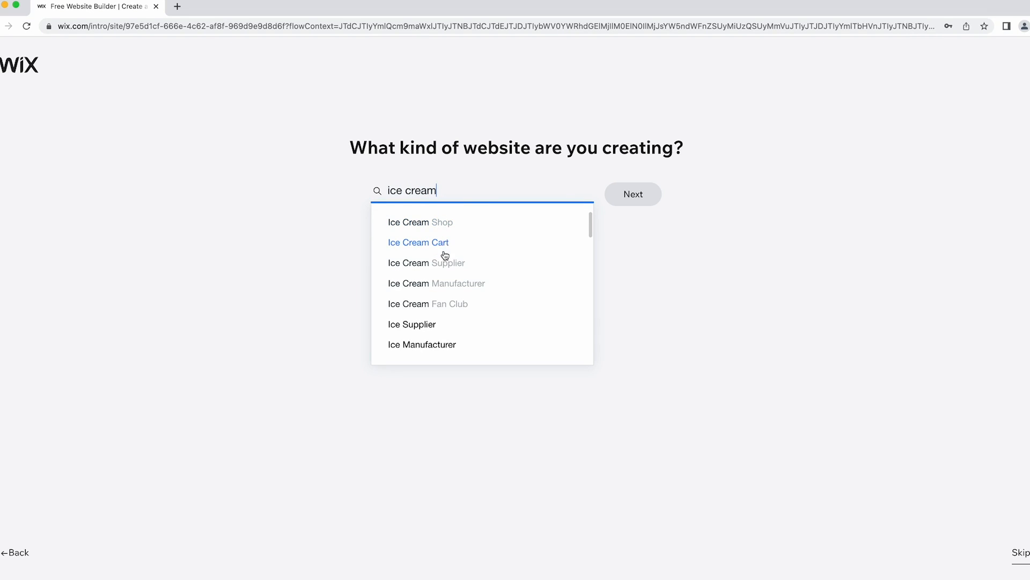
{"action": "left_click", "coordinate": [448, 219]}
{"action": "left_click", "coordinate": [639, 199]}
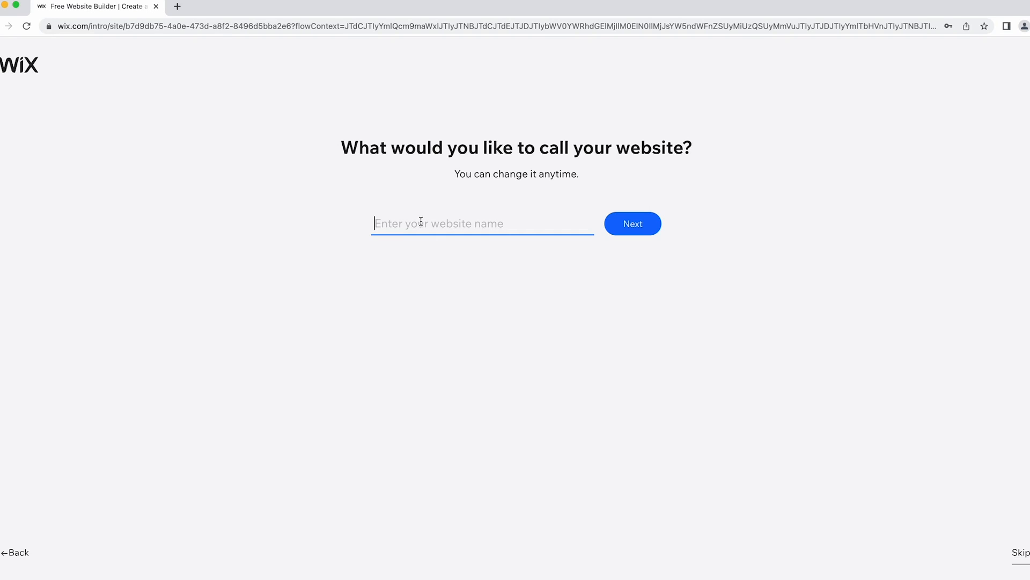
Enter 'One Click Ice Cream' as the website name and continue.
{"action": "type", "text": "One Click Ice Cream"}
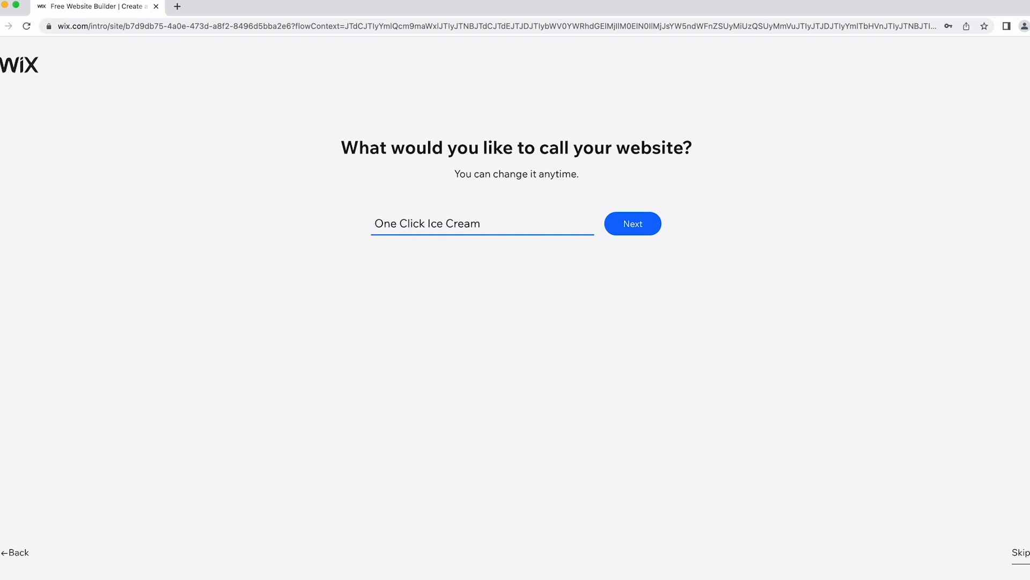
{"action": "left_click", "coordinate": [630, 229]}
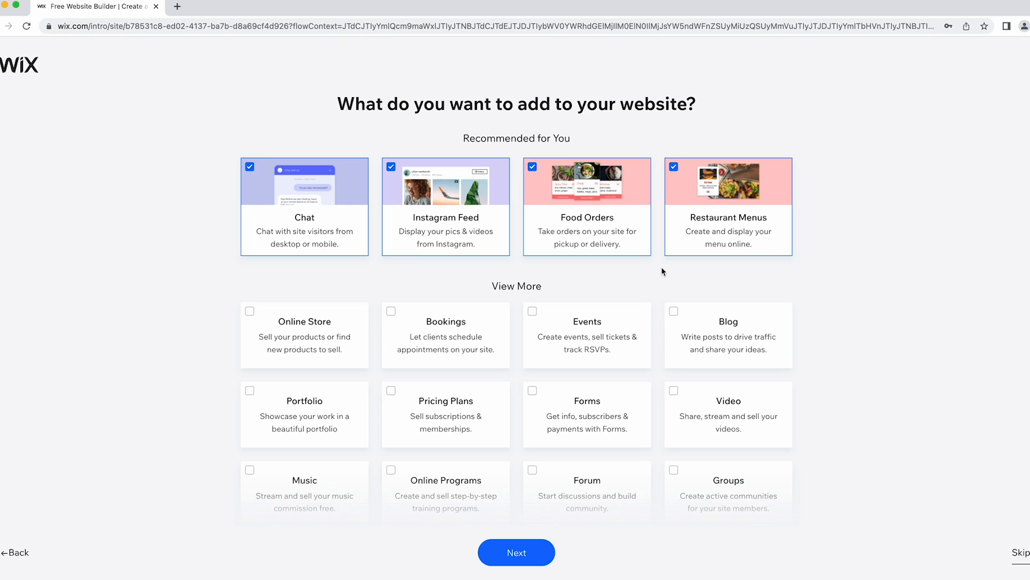
Keep Chat, Instagram Feed, Food Orders and Restaurant Menus selected, then continue.
{"action": "left_click", "coordinate": [406, 220]}
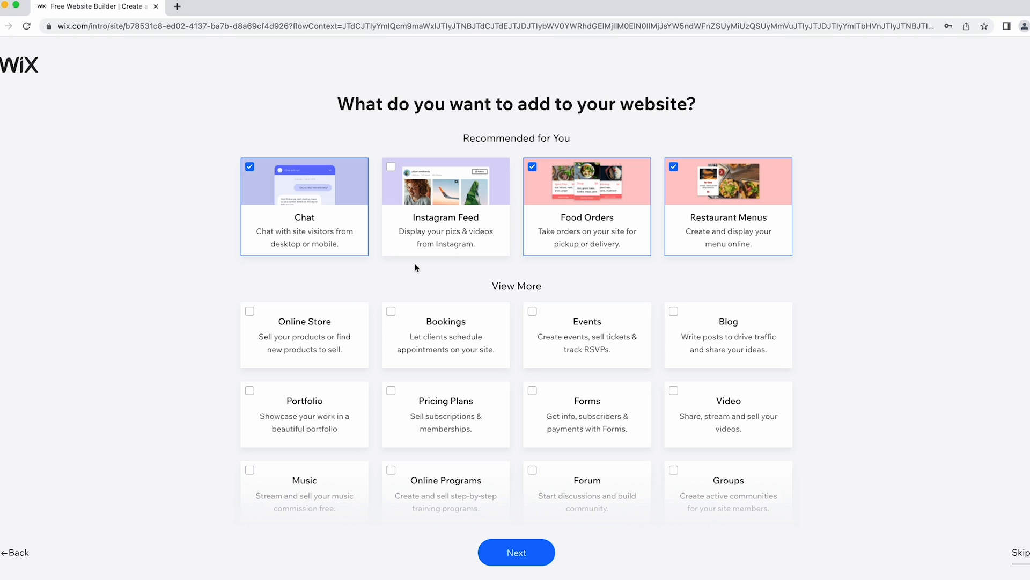
{"action": "left_click", "coordinate": [430, 241]}
{"action": "scroll", "coordinate": [433, 274], "scroll_direction": "down", "scroll_amount": 2}
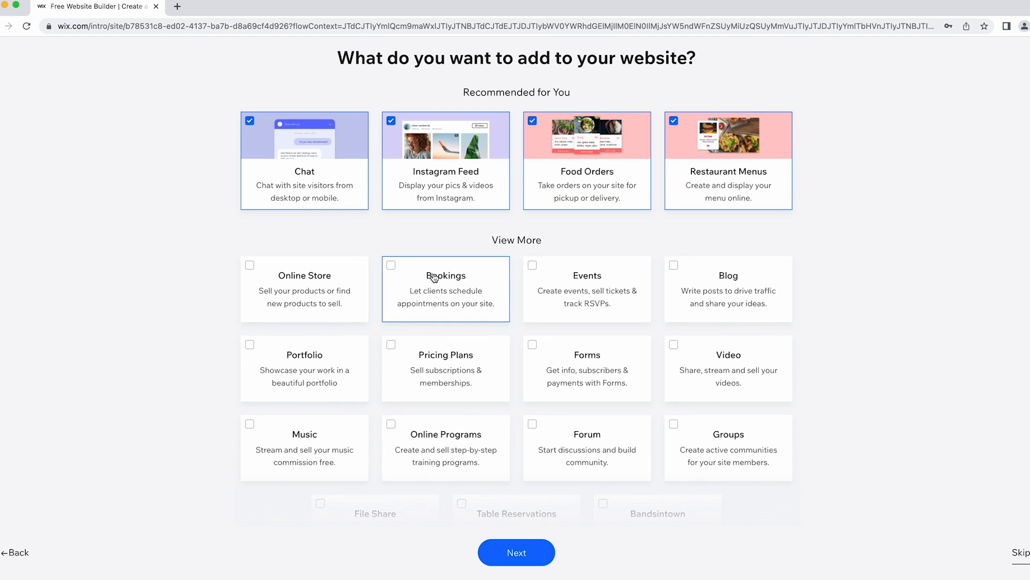
{"action": "scroll", "coordinate": [435, 277], "scroll_direction": "down", "scroll_amount": 2}
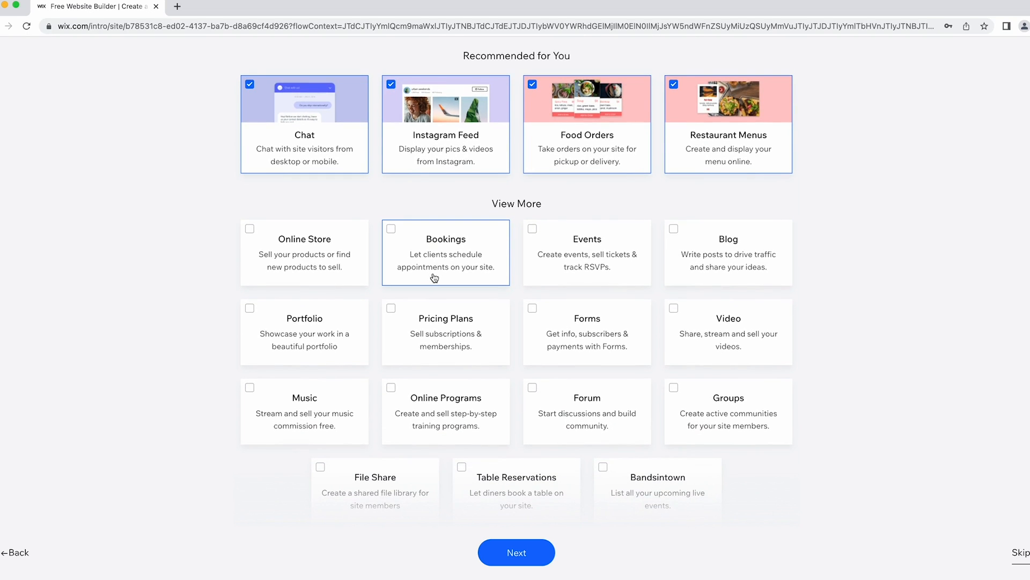
{"action": "scroll", "coordinate": [435, 277], "scroll_direction": "down", "scroll_amount": 1}
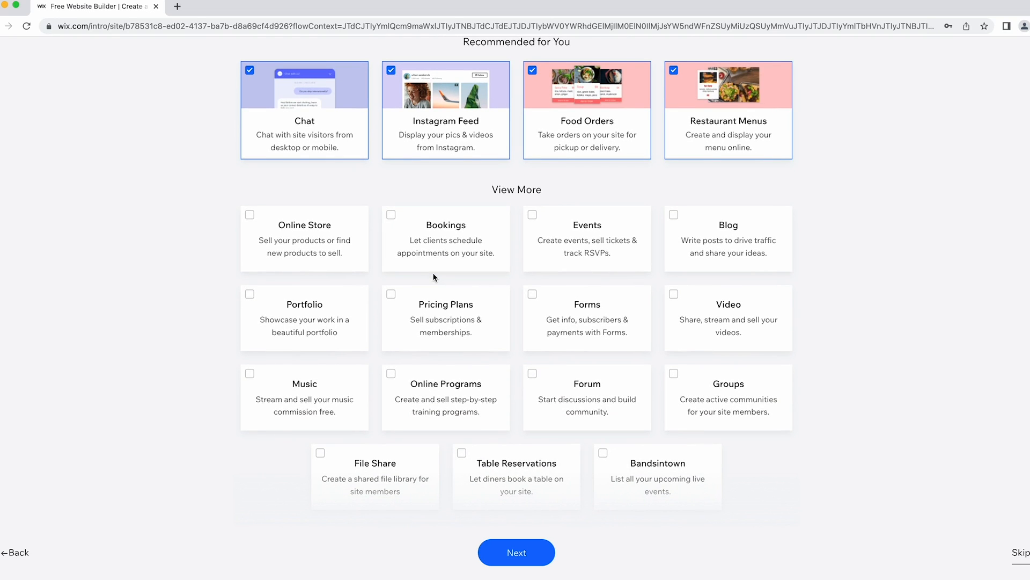
{"action": "scroll", "coordinate": [433, 273], "scroll_direction": "down", "scroll_amount": 1}
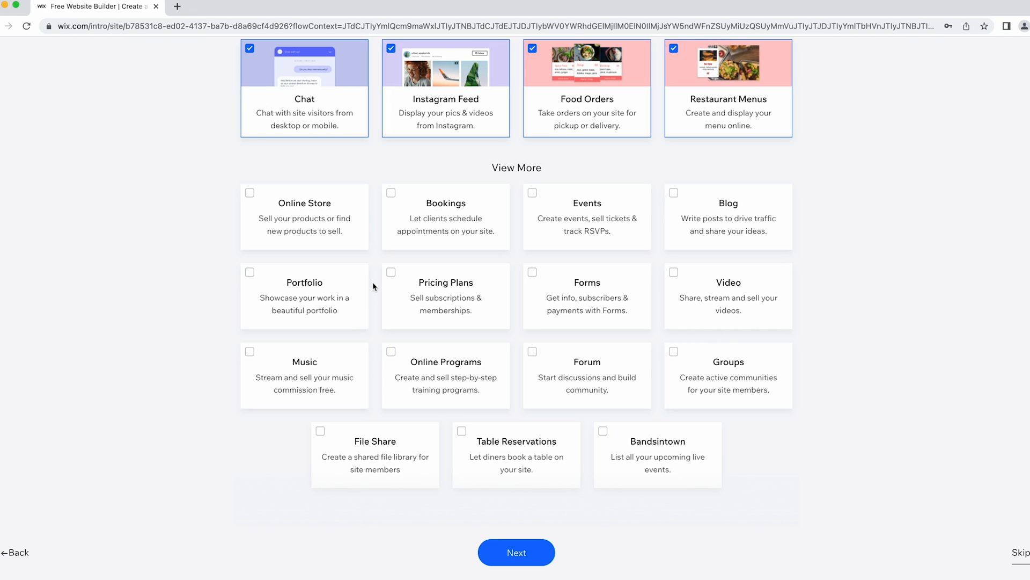
{"action": "scroll", "coordinate": [373, 284], "scroll_direction": "up", "scroll_amount": 2}
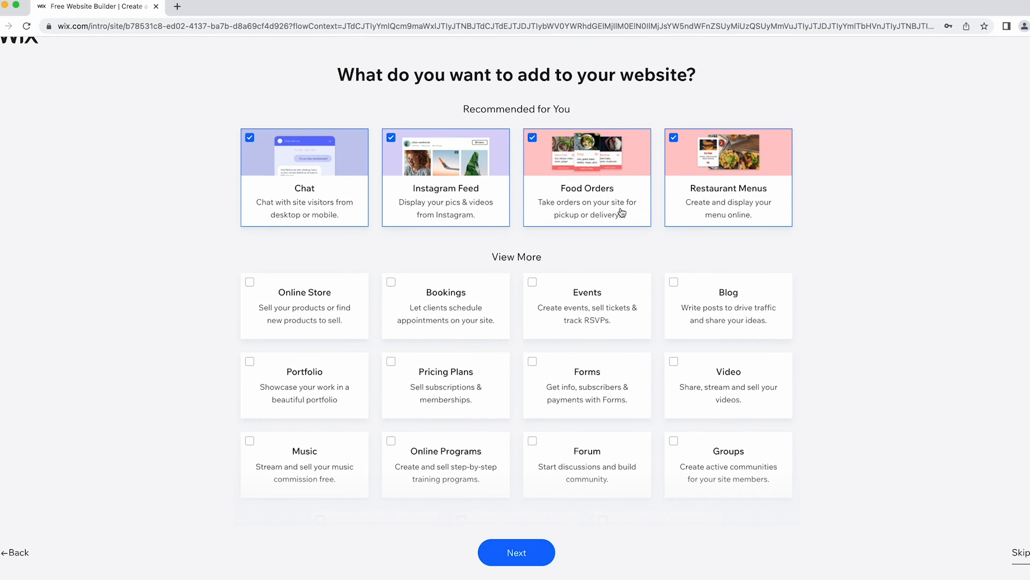
{"action": "scroll", "coordinate": [572, 257], "scroll_direction": "down", "scroll_amount": 3}
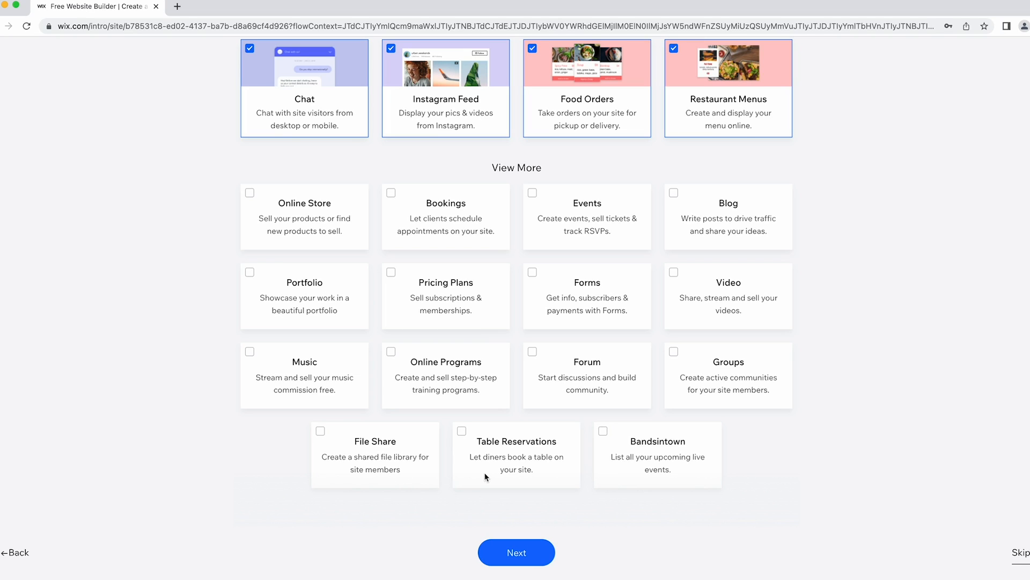
{"action": "left_click", "coordinate": [534, 548]}
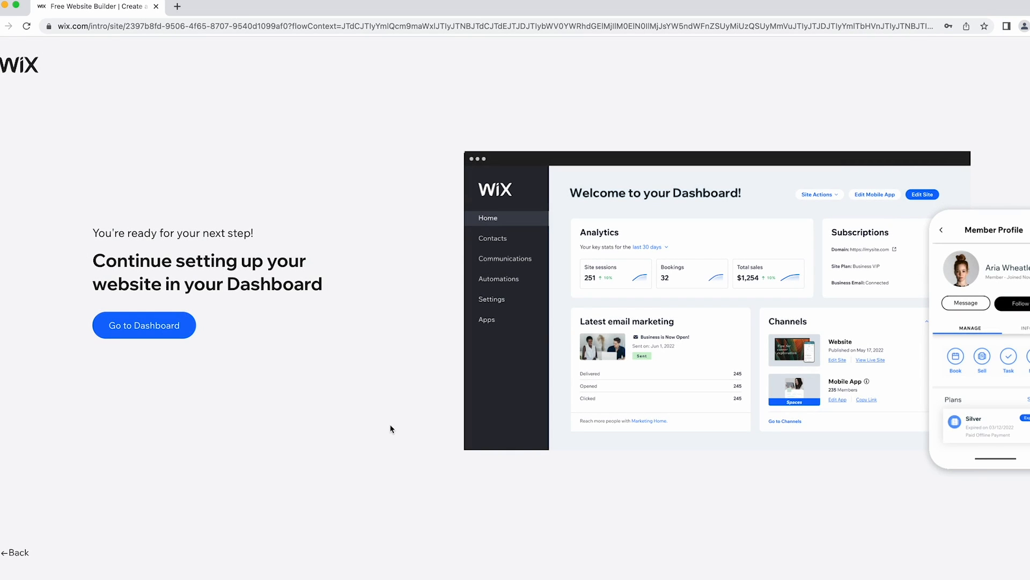
Go to the One Click Ice Cream dashboard.
{"action": "left_click", "coordinate": [143, 335]}
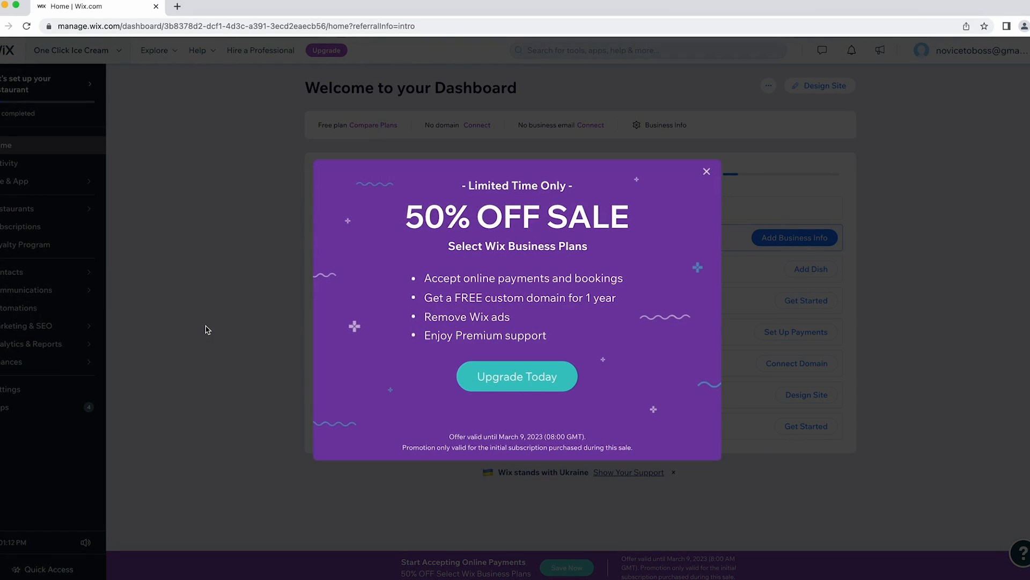
In a new tab, load wix.com and select One Click Ice Cream from My Sites.
{"action": "left_click", "coordinate": [178, 6]}
{"action": "type", "text": "wix.com"}
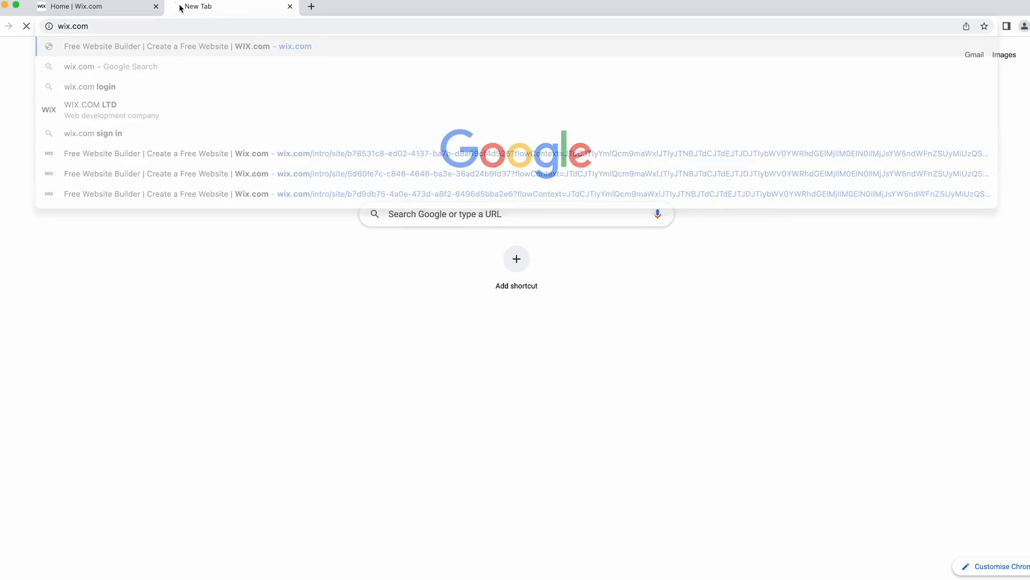
{"action": "key", "text": "Return"}
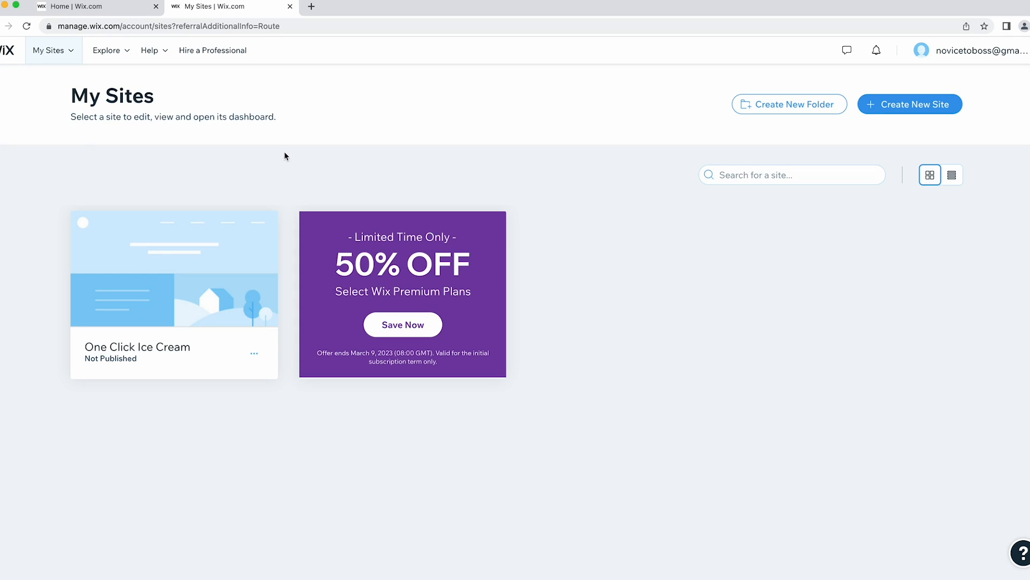
{"action": "mouse_move", "coordinate": [175, 220]}
{"action": "mouse_move", "coordinate": [224, 269]}
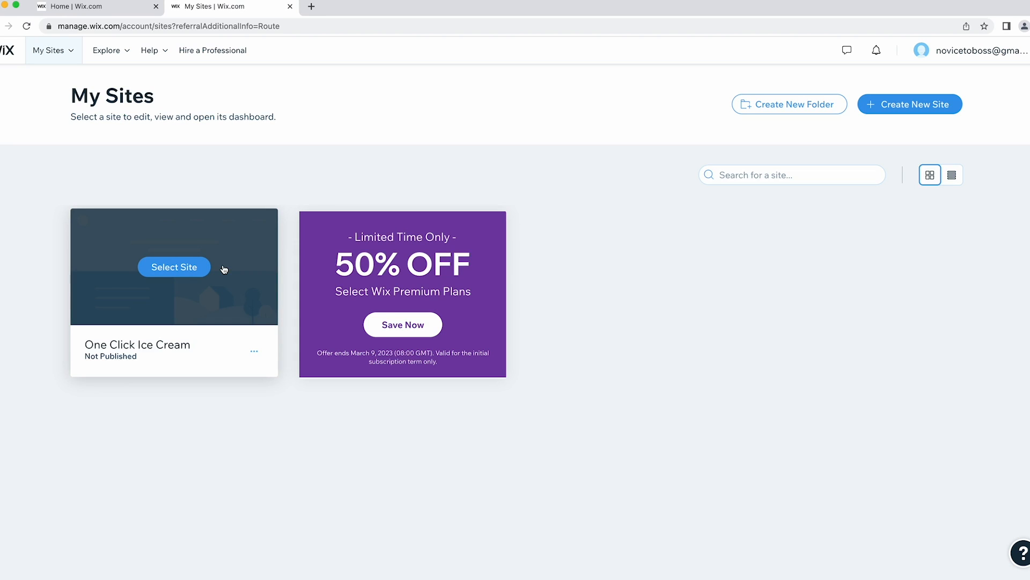
{"action": "left_click", "coordinate": [240, 267]}
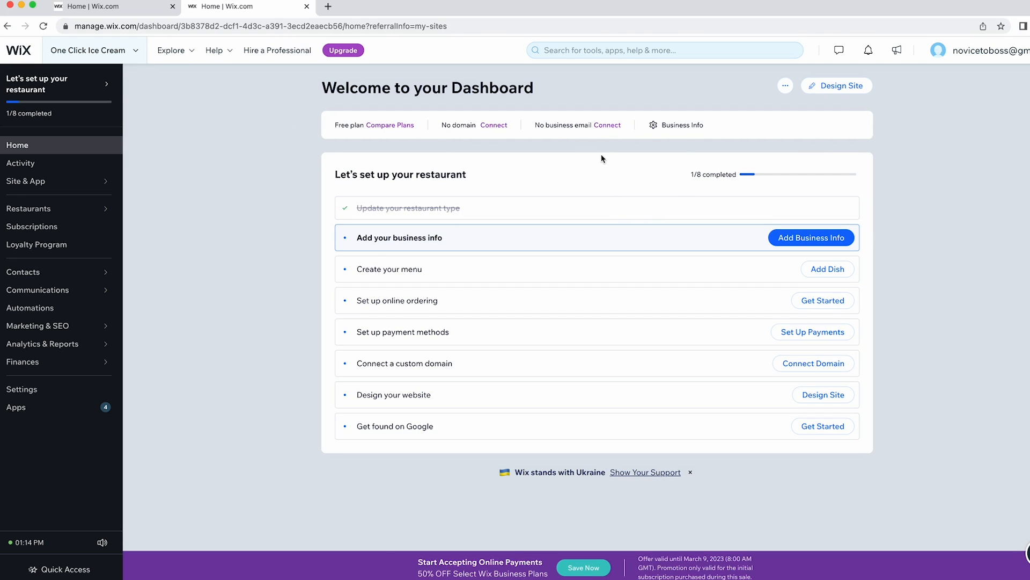
Close the tab with the 50% OFF sale popup and start Design Site.
{"action": "left_click", "coordinate": [130, 9]}
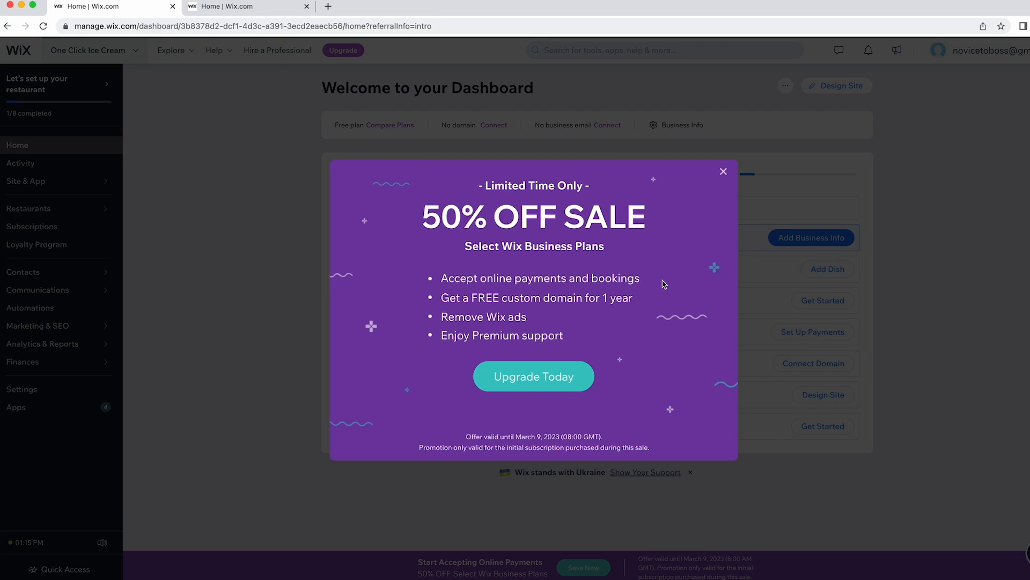
{"action": "left_click_drag", "start_coordinate": [441, 218], "coordinate": [668, 226]}
{"action": "left_click", "coordinate": [668, 225]}
{"action": "left_click", "coordinate": [171, 7]}
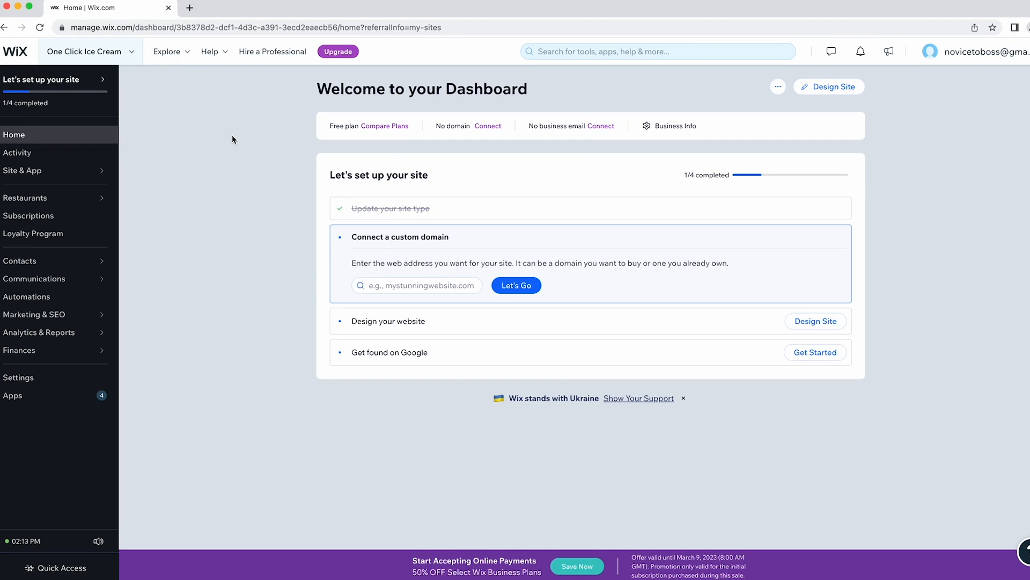
{"action": "left_click", "coordinate": [848, 95]}
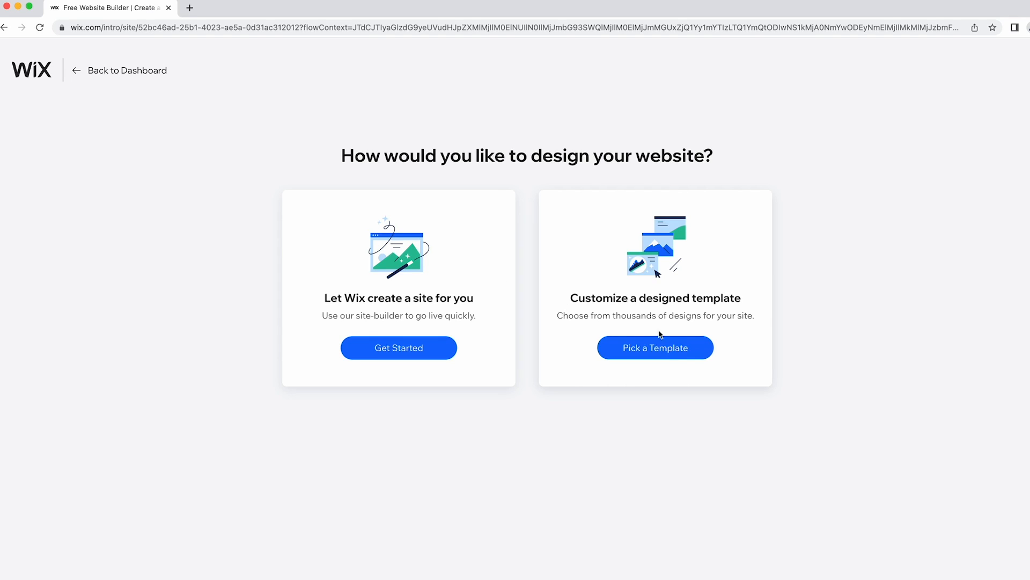
Choose Pick a Template to customize a designed template.
{"action": "left_click", "coordinate": [669, 355]}
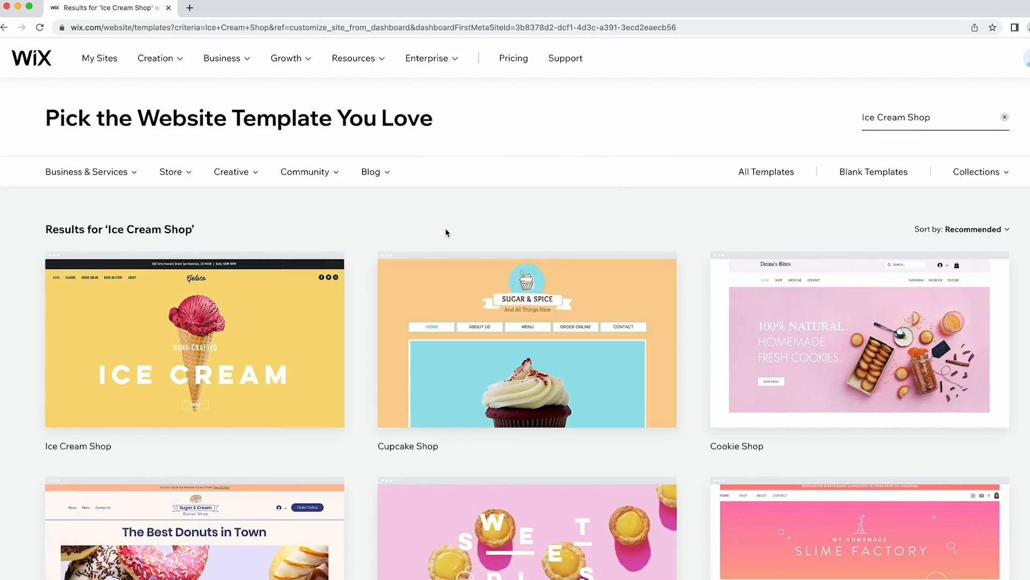
Browse the Ice Cream Shop template results and the gallery's category menus.
{"action": "scroll", "coordinate": [447, 231], "scroll_direction": "down", "scroll_amount": 15}
{"action": "scroll", "coordinate": [447, 231], "scroll_direction": "up", "scroll_amount": 15}
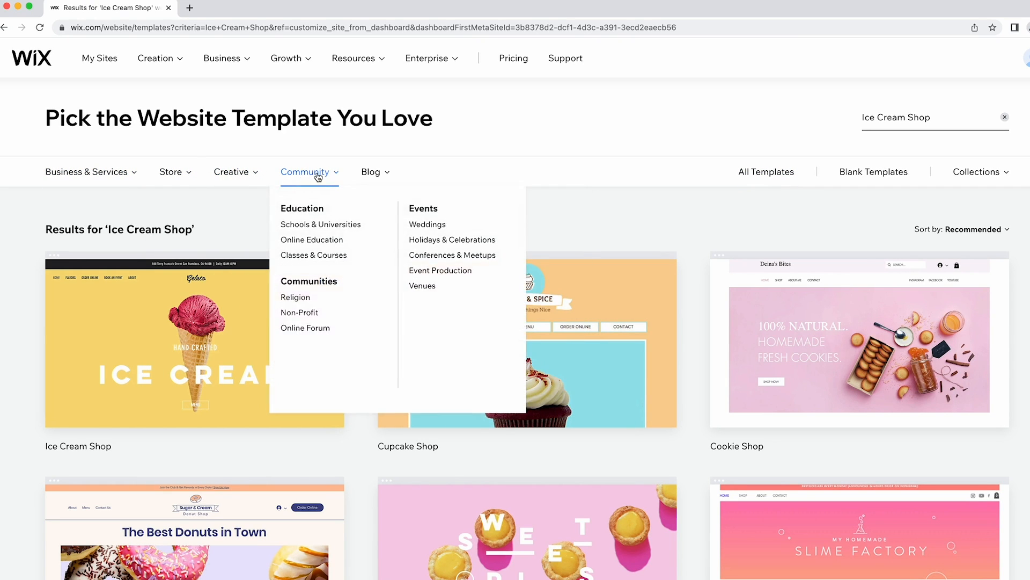
{"action": "mouse_move", "coordinate": [118, 178]}
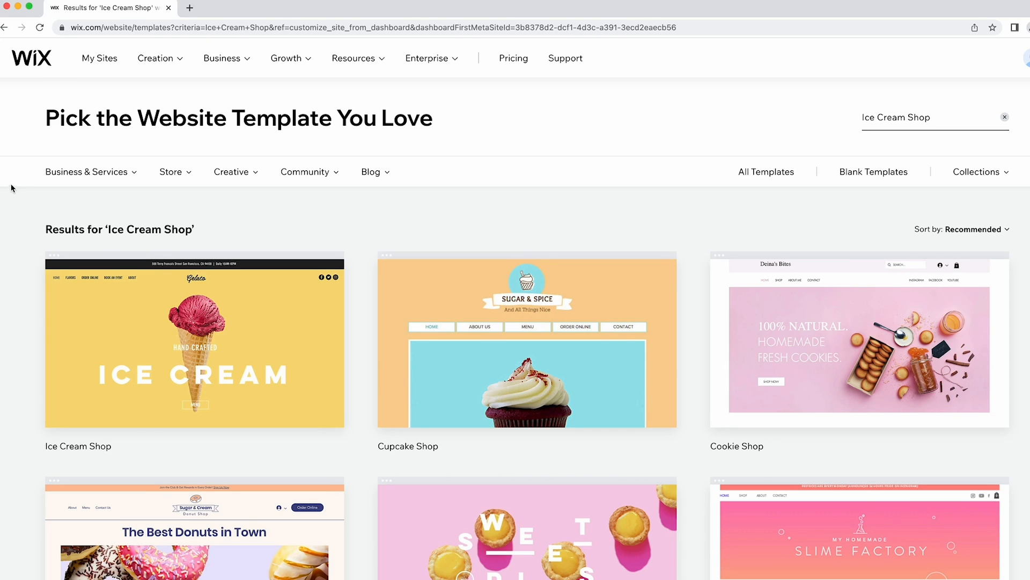
{"action": "mouse_move", "coordinate": [72, 173]}
{"action": "mouse_move", "coordinate": [170, 170]}
{"action": "mouse_move", "coordinate": [219, 181]}
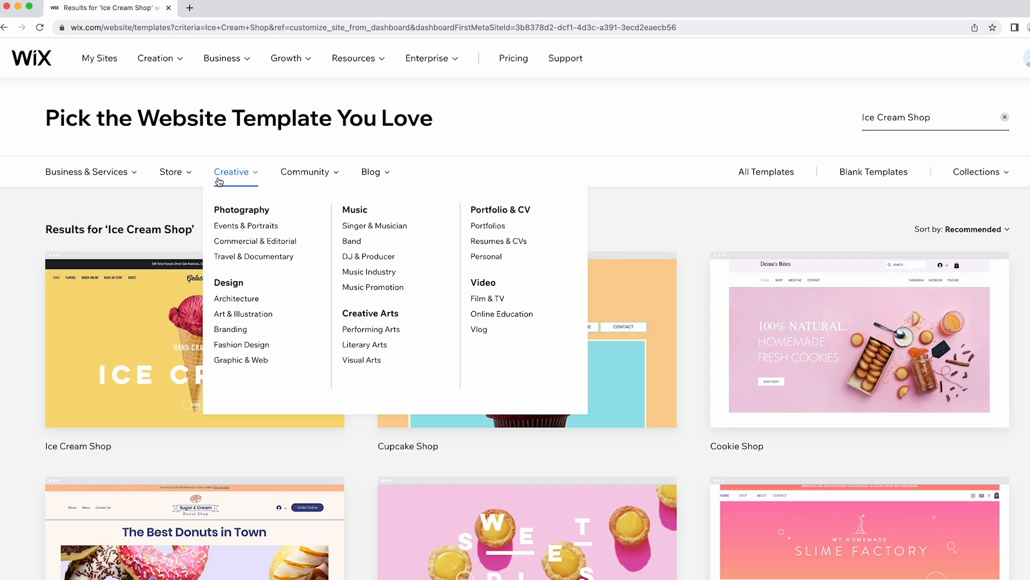
{"action": "mouse_move", "coordinate": [292, 177]}
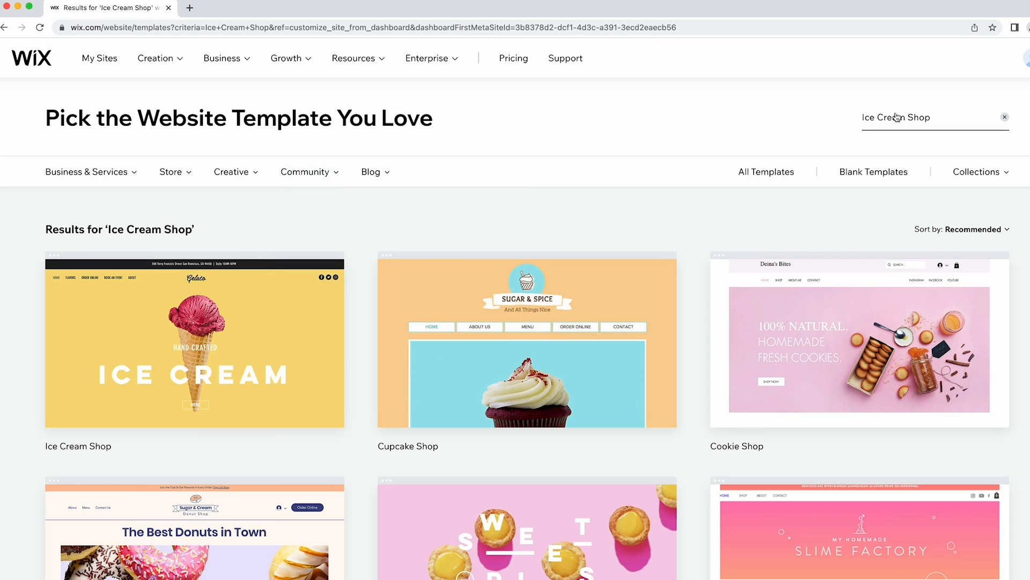
{"action": "left_click", "coordinate": [940, 121]}
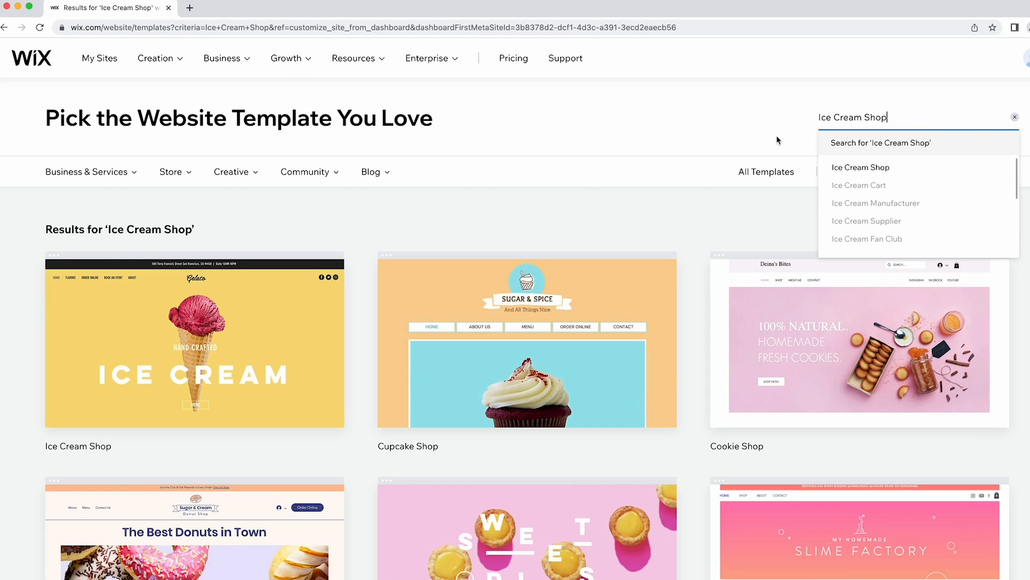
{"action": "left_click", "coordinate": [494, 197]}
{"action": "scroll", "coordinate": [493, 197], "scroll_direction": "down", "scroll_amount": 2}
{"action": "scroll", "coordinate": [587, 263], "scroll_direction": "down", "scroll_amount": 8}
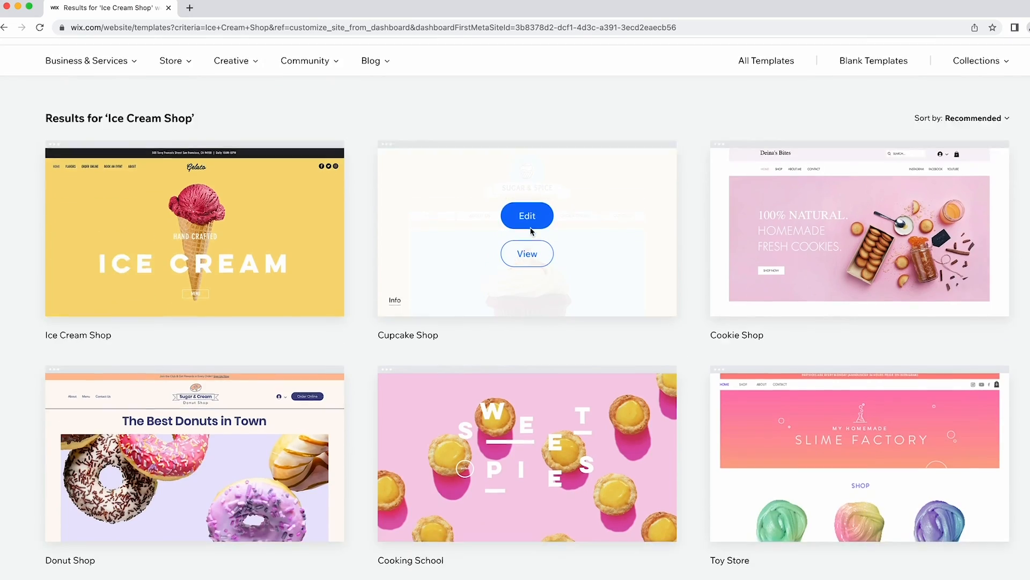
{"action": "scroll", "coordinate": [587, 267], "scroll_direction": "up", "scroll_amount": 5}
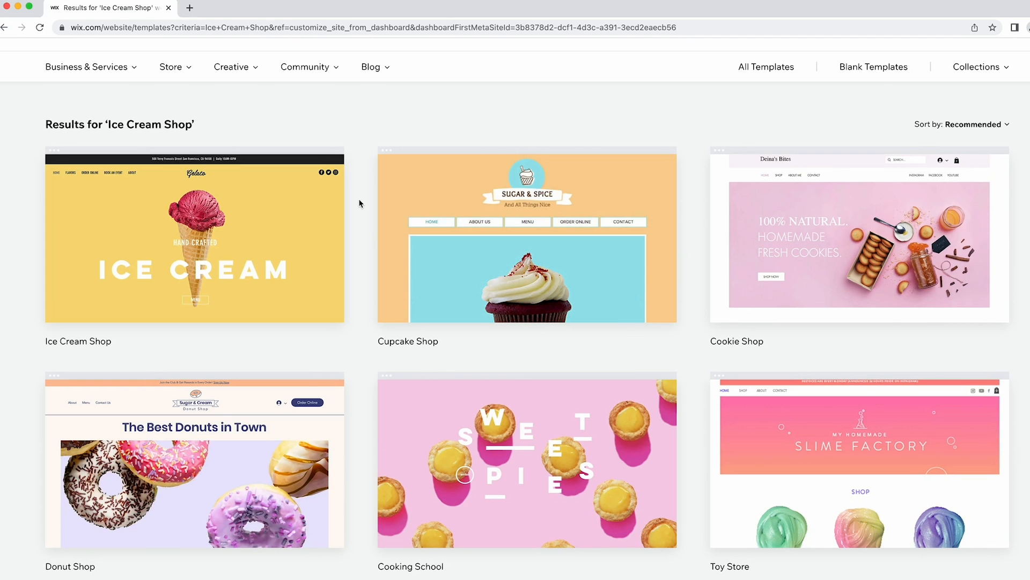
{"action": "scroll", "coordinate": [359, 203], "scroll_direction": "down", "scroll_amount": 4}
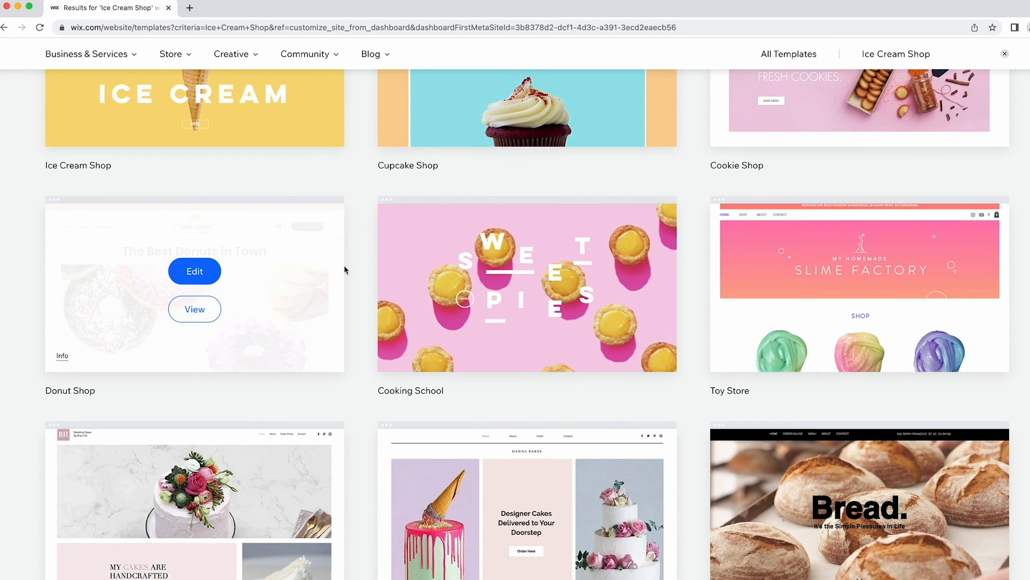
{"action": "scroll", "coordinate": [855, 463], "scroll_direction": "down", "scroll_amount": 2}
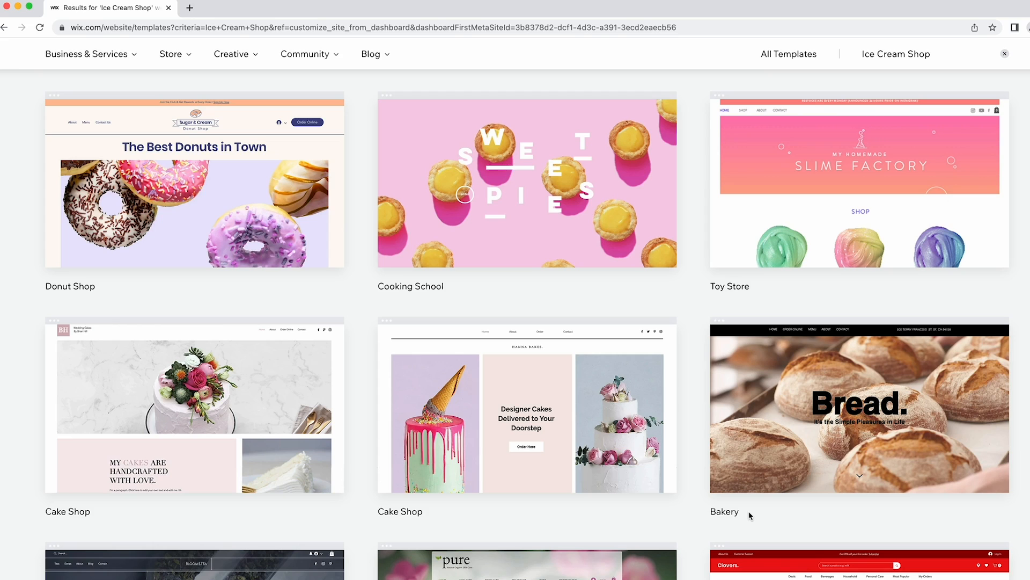
{"action": "mouse_move", "coordinate": [51, 184]}
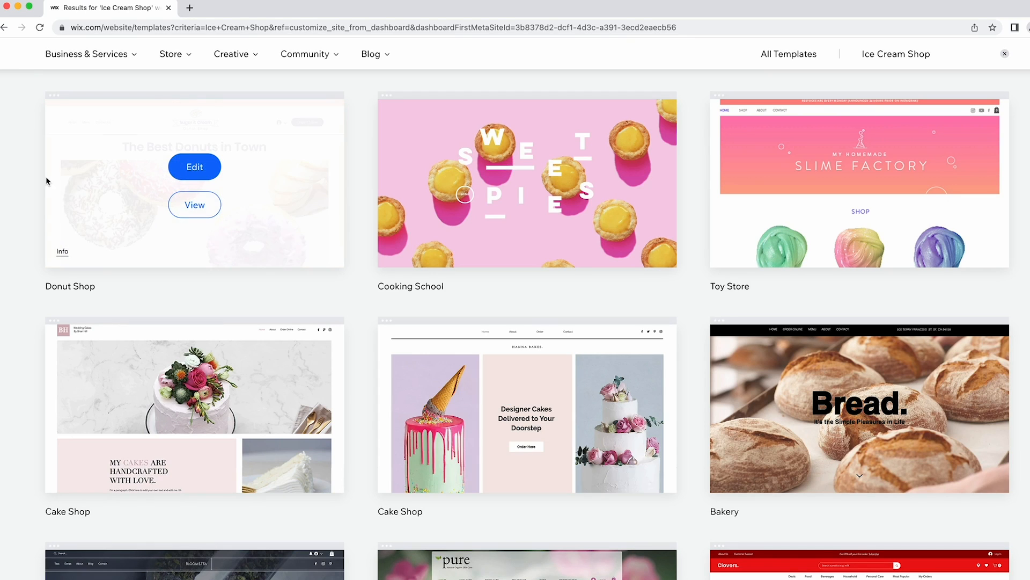
Preview the Donut Shop template, then go back to the template results.
{"action": "left_click", "coordinate": [196, 208]}
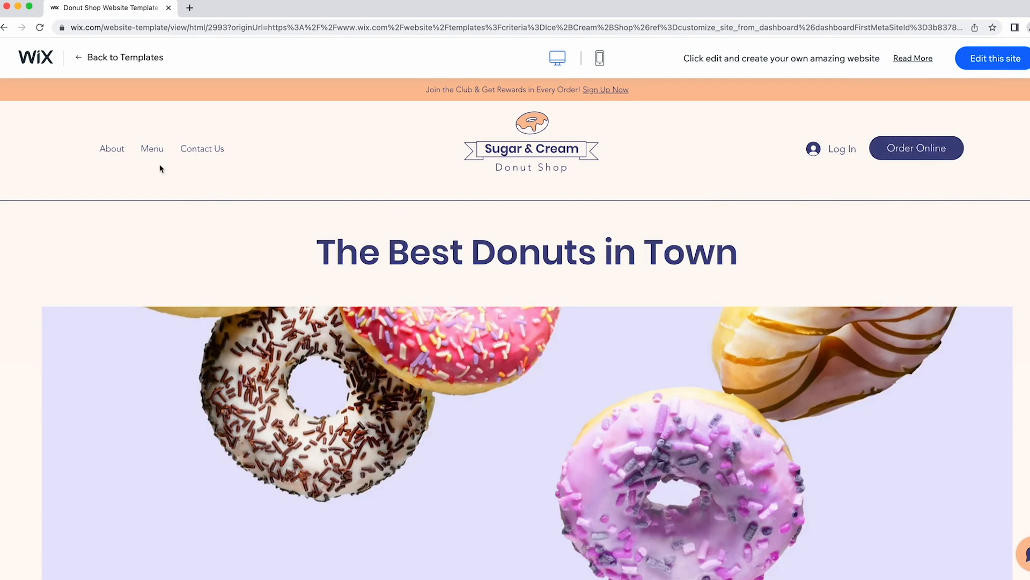
{"action": "left_click", "coordinate": [90, 57]}
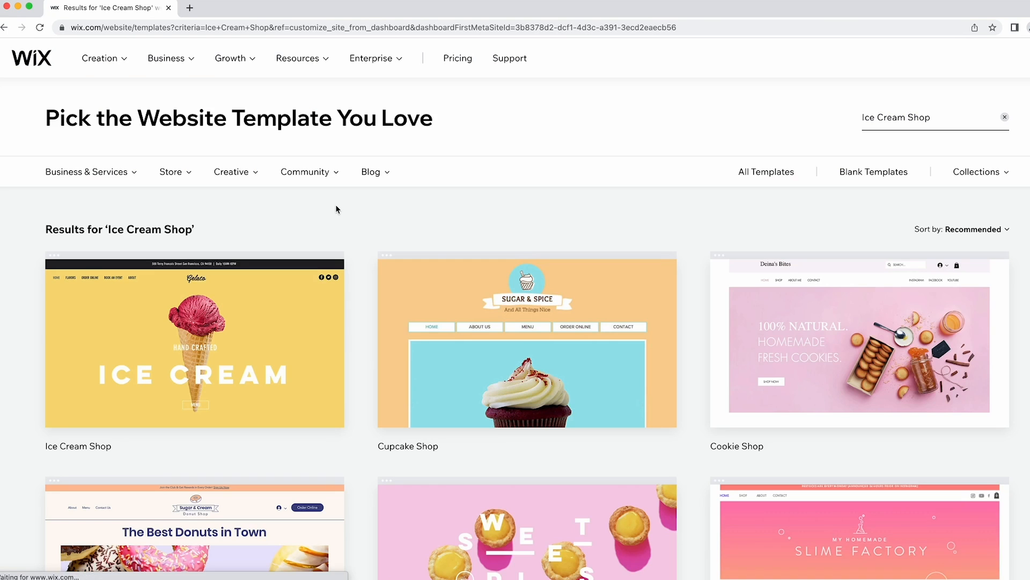
{"action": "scroll", "coordinate": [336, 205], "scroll_direction": "down", "scroll_amount": 7}
{"action": "scroll", "coordinate": [336, 209], "scroll_direction": "down", "scroll_amount": 5}
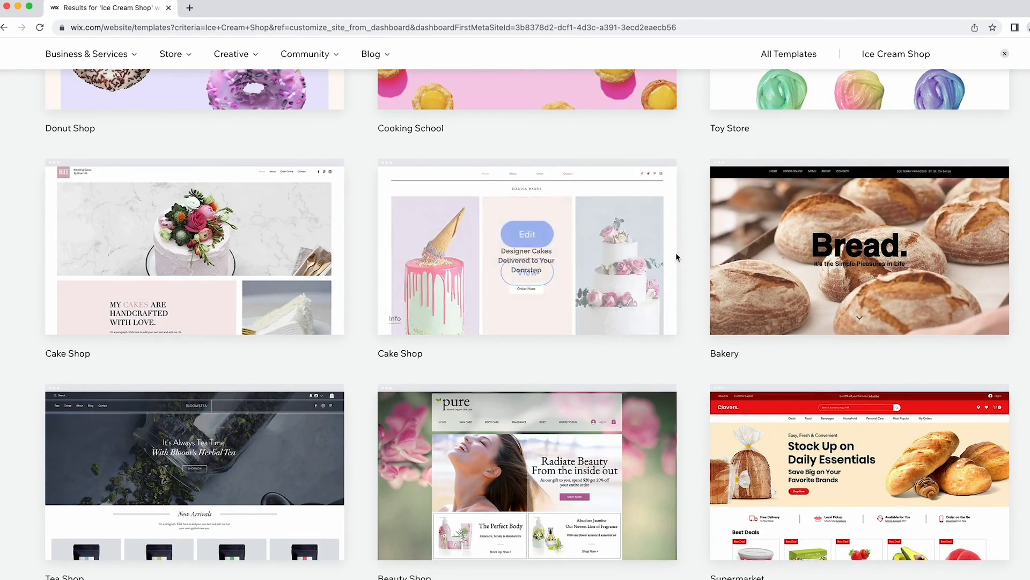
Preview the Bakery template, then open the second Cake Shop template's preview.
{"action": "left_click", "coordinate": [864, 277]}
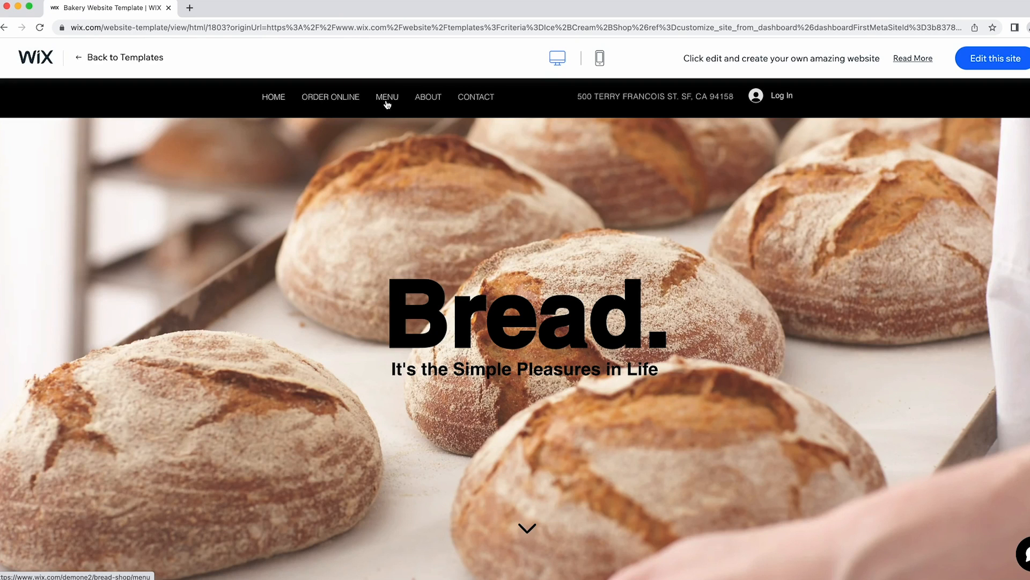
{"action": "scroll", "coordinate": [121, 70], "scroll_direction": "down", "scroll_amount": 3}
{"action": "scroll", "coordinate": [103, 72], "scroll_direction": "up", "scroll_amount": 3}
{"action": "left_click", "coordinate": [115, 57]}
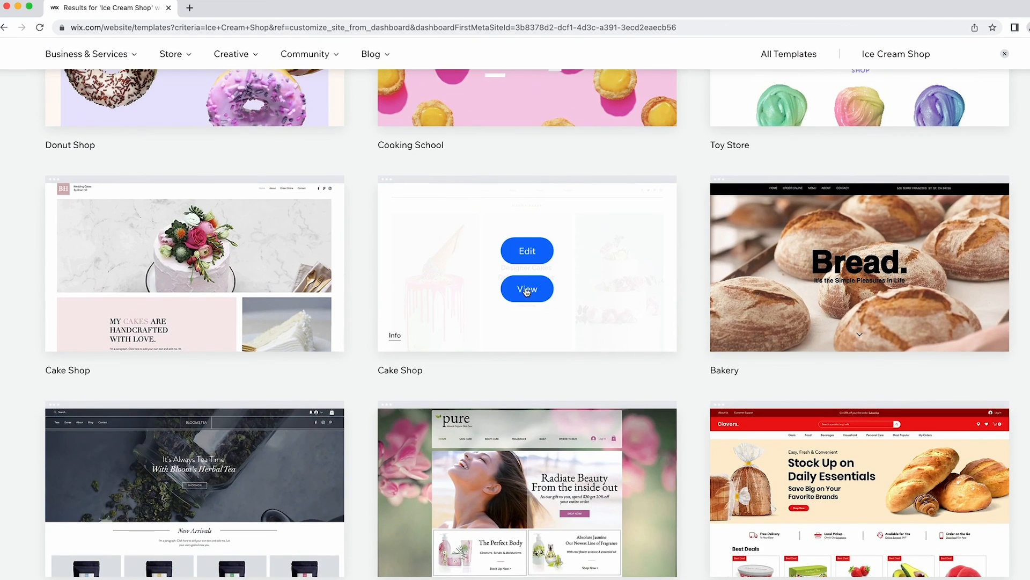
{"action": "left_click", "coordinate": [519, 286]}
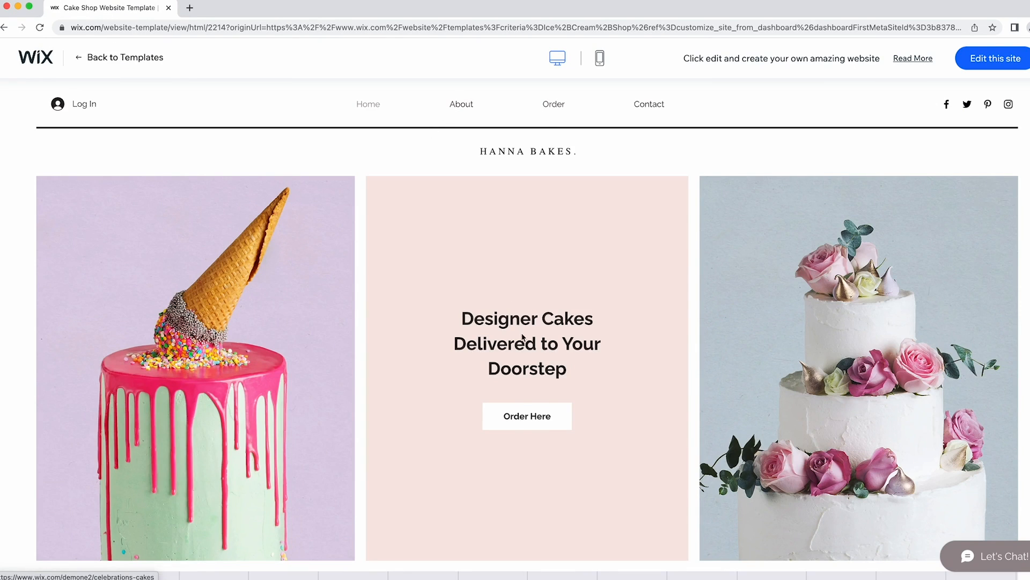
Leave the Cake Shop preview and return to the 'Ice Cream Shop' template results.
{"action": "left_click", "coordinate": [107, 60]}
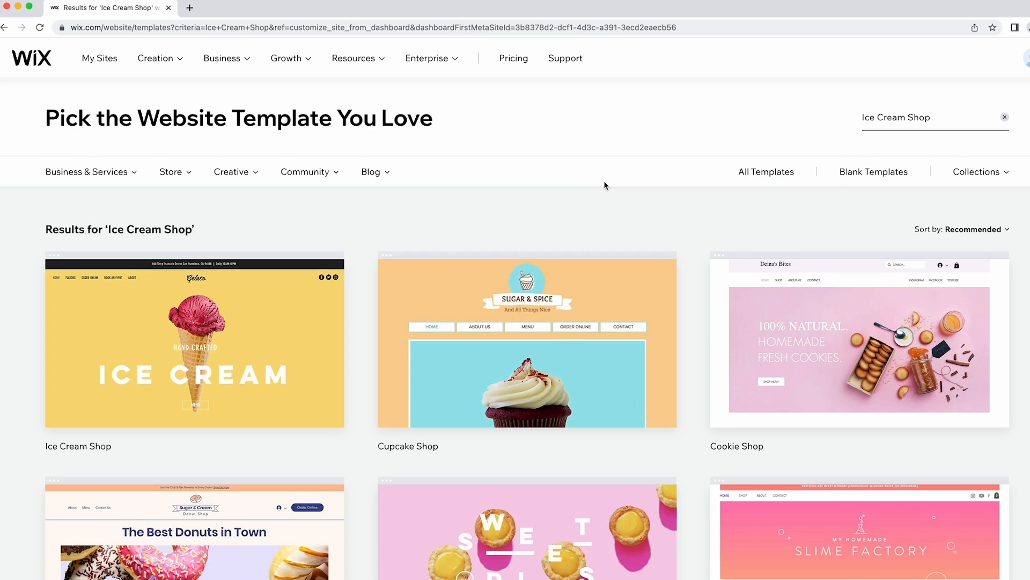
Open the Ice Cream Shop template from the search results for editing.
{"action": "scroll", "coordinate": [604, 185], "scroll_direction": "down", "scroll_amount": 5}
{"action": "scroll", "coordinate": [604, 186], "scroll_direction": "down", "scroll_amount": 1}
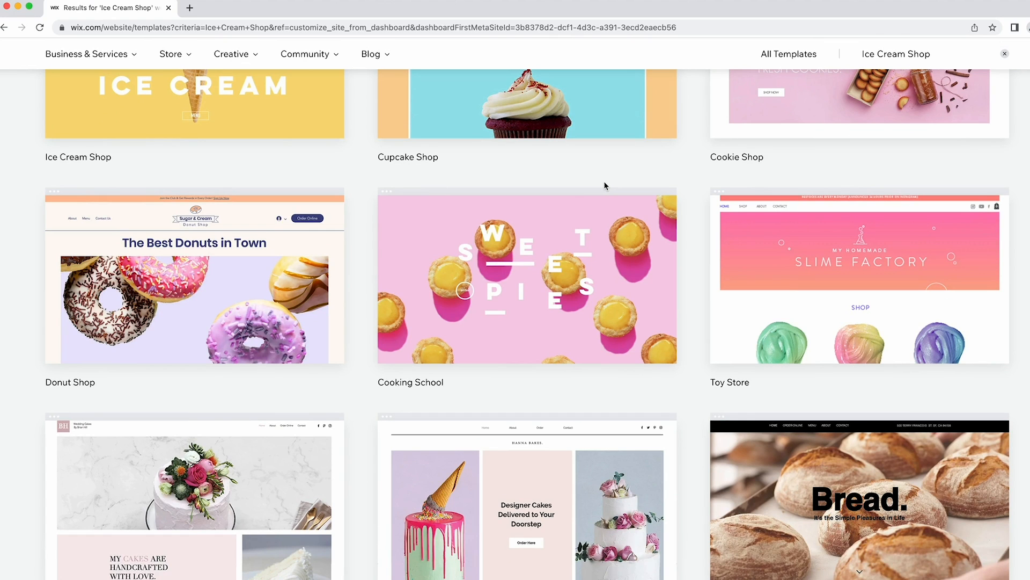
{"action": "scroll", "coordinate": [604, 181], "scroll_direction": "up", "scroll_amount": 4}
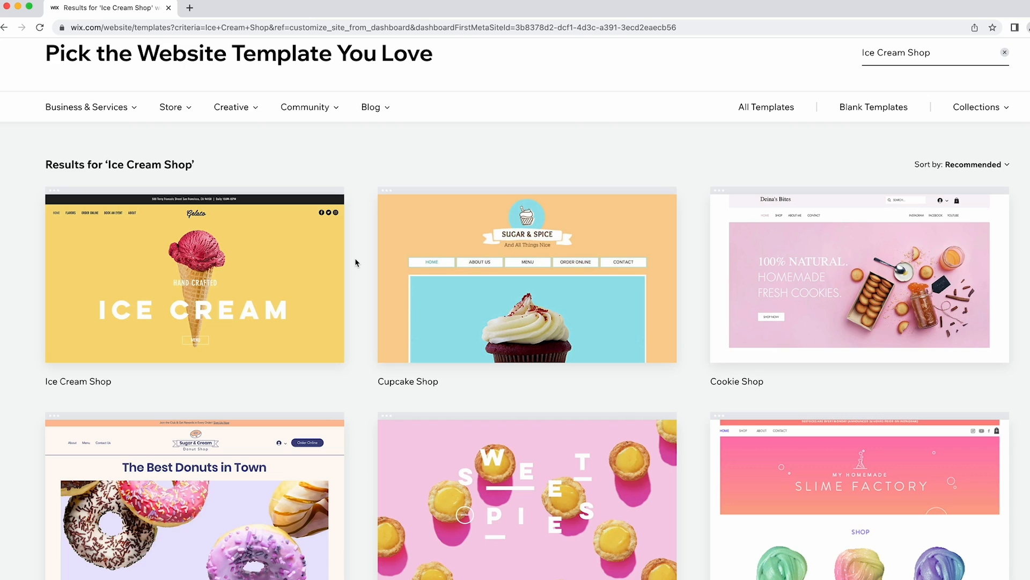
{"action": "mouse_move", "coordinate": [276, 258]}
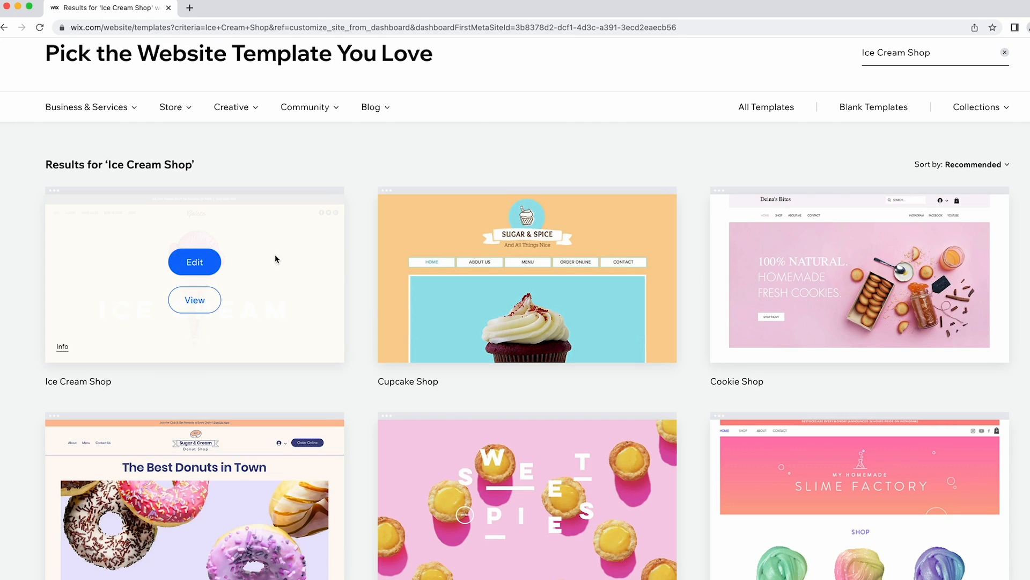
{"action": "left_click", "coordinate": [203, 269]}
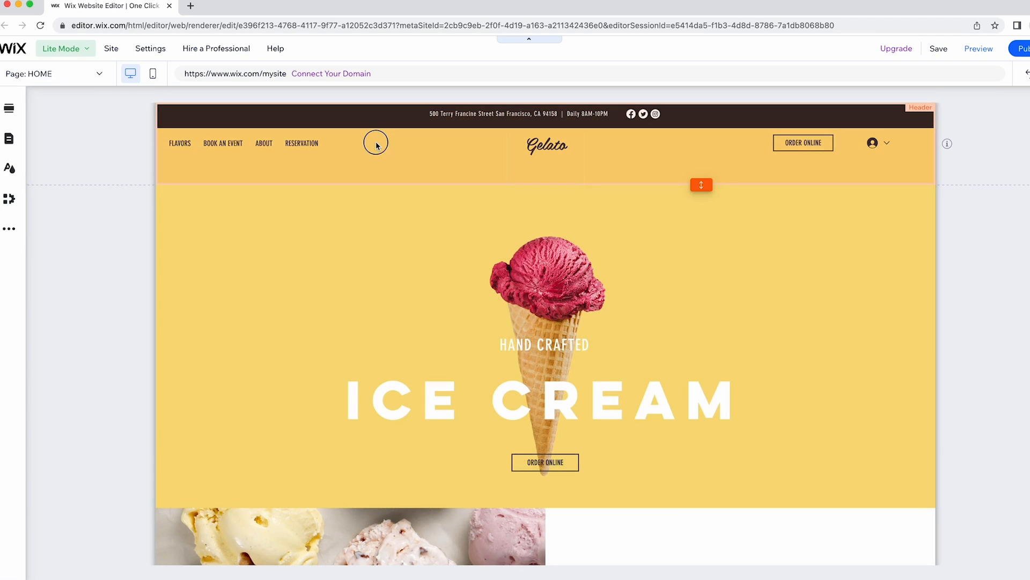
Switch the Gelato template's editor from Lite Mode to Full Mode.
{"action": "left_click", "coordinate": [375, 141]}
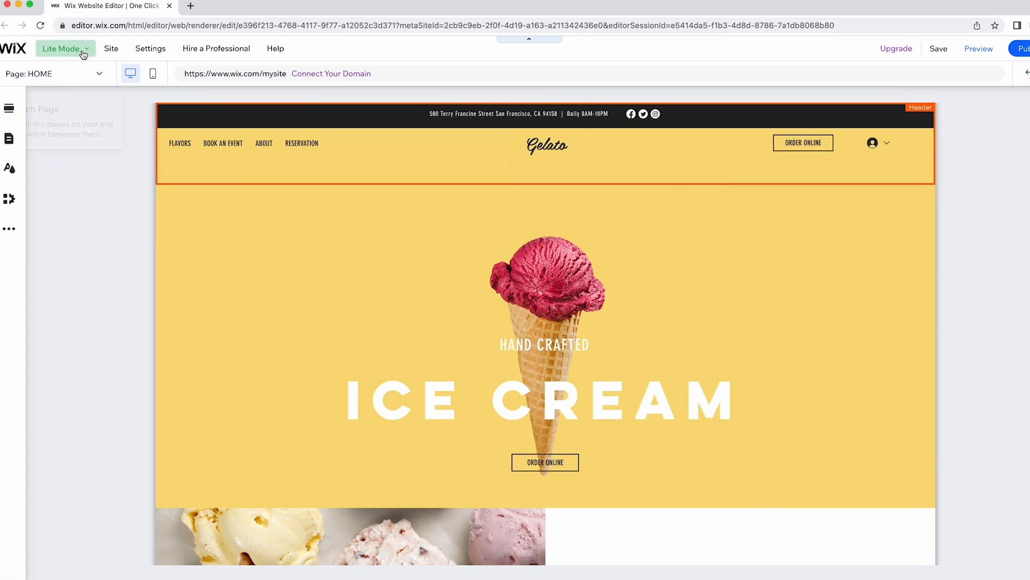
{"action": "left_click", "coordinate": [80, 48]}
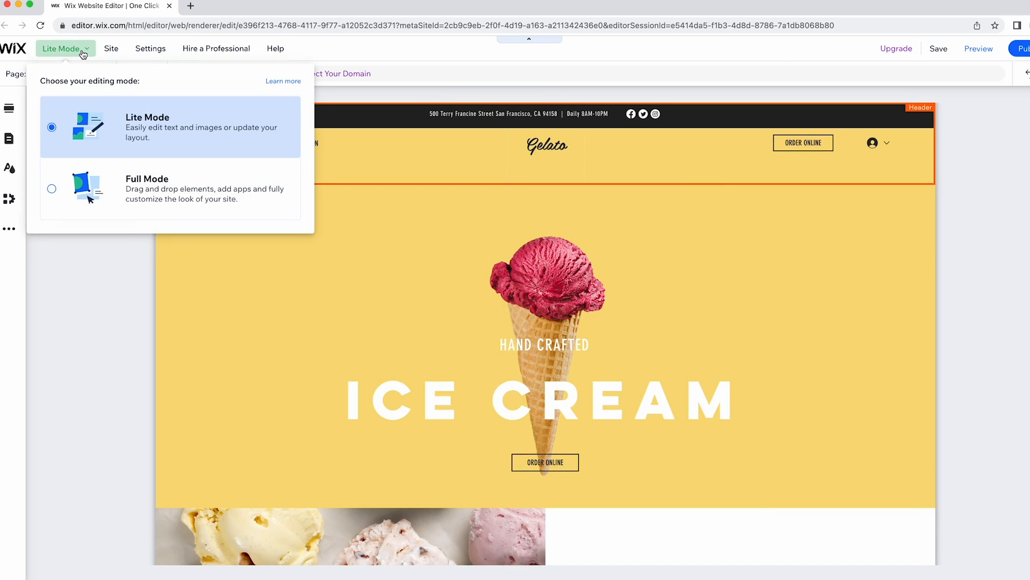
{"action": "left_click", "coordinate": [110, 178]}
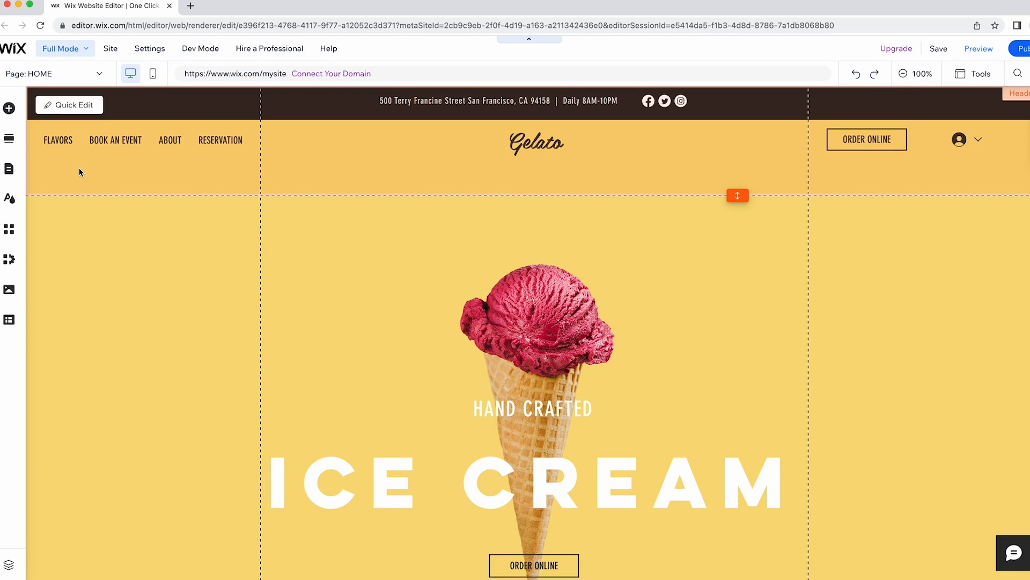
{"action": "left_click", "coordinate": [359, 154]}
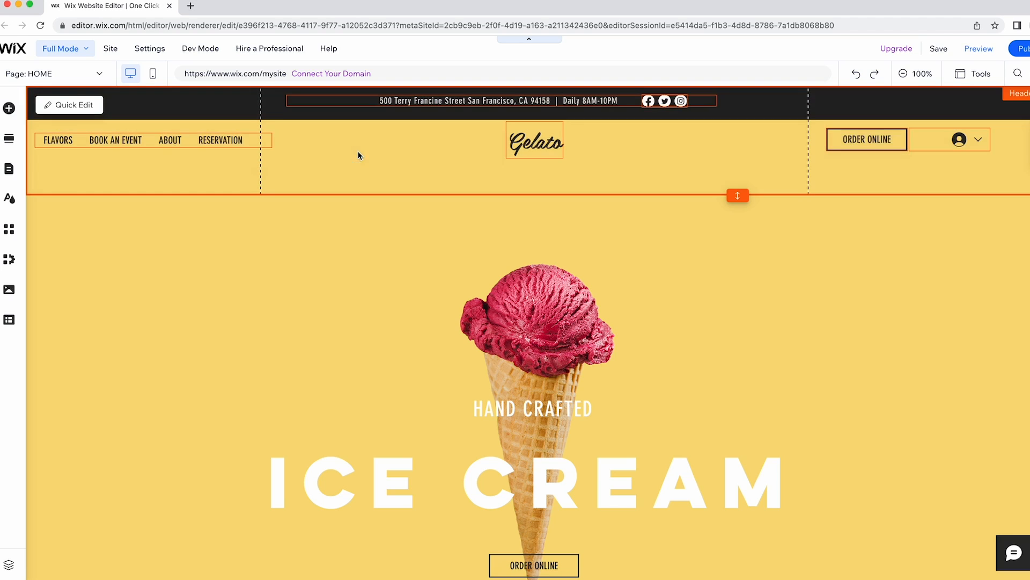
{"action": "left_click", "coordinate": [515, 143]}
{"action": "left_click", "coordinate": [446, 103]}
{"action": "key", "text": "Escape"}
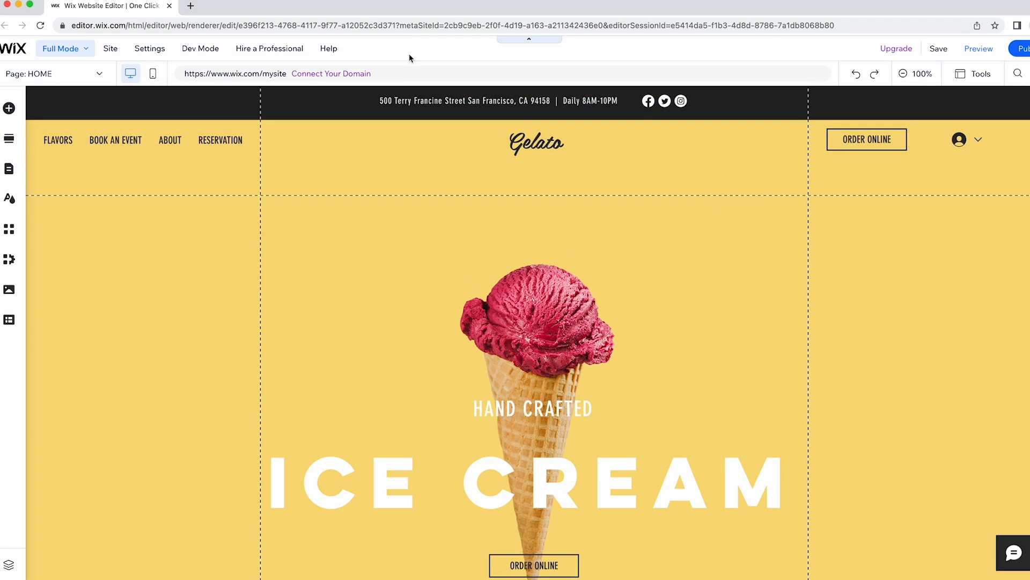
{"action": "left_click", "coordinate": [67, 57]}
{"action": "left_click", "coordinate": [59, 74]}
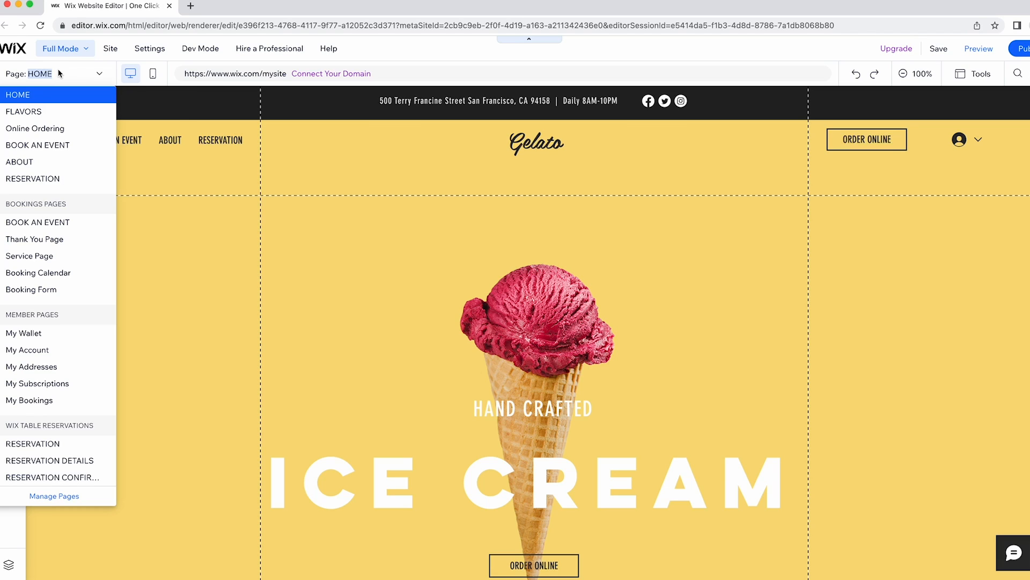
{"action": "left_click", "coordinate": [51, 141]}
{"action": "left_click", "coordinate": [54, 142]}
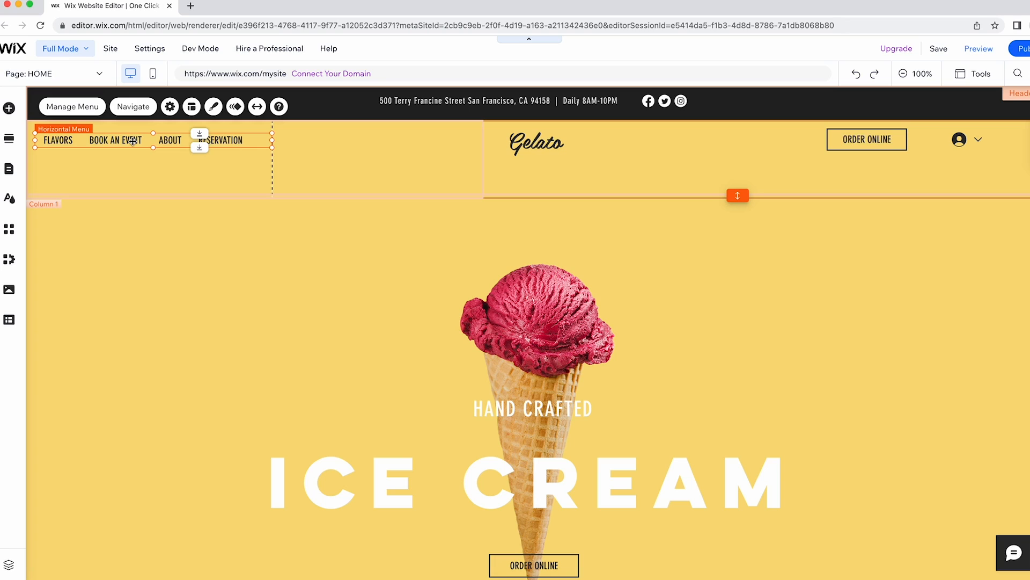
{"action": "left_click", "coordinate": [805, 52]}
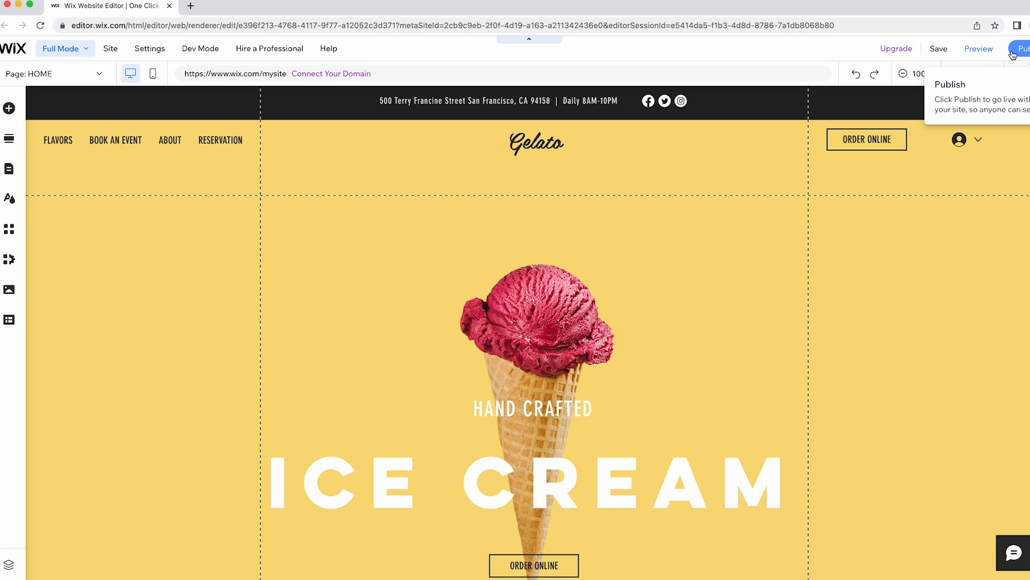
{"action": "left_click", "coordinate": [153, 75]}
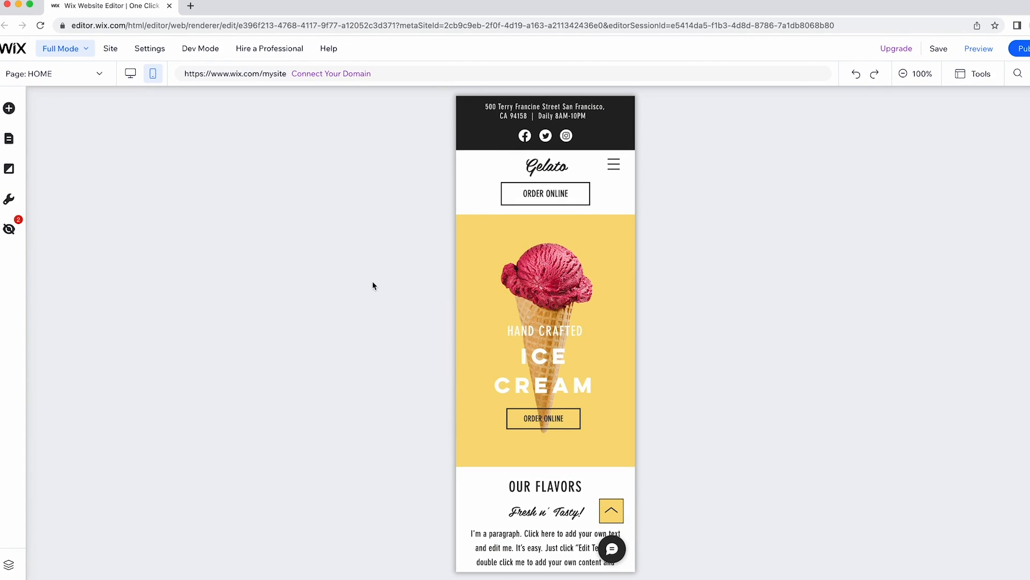
{"action": "left_click", "coordinate": [486, 123]}
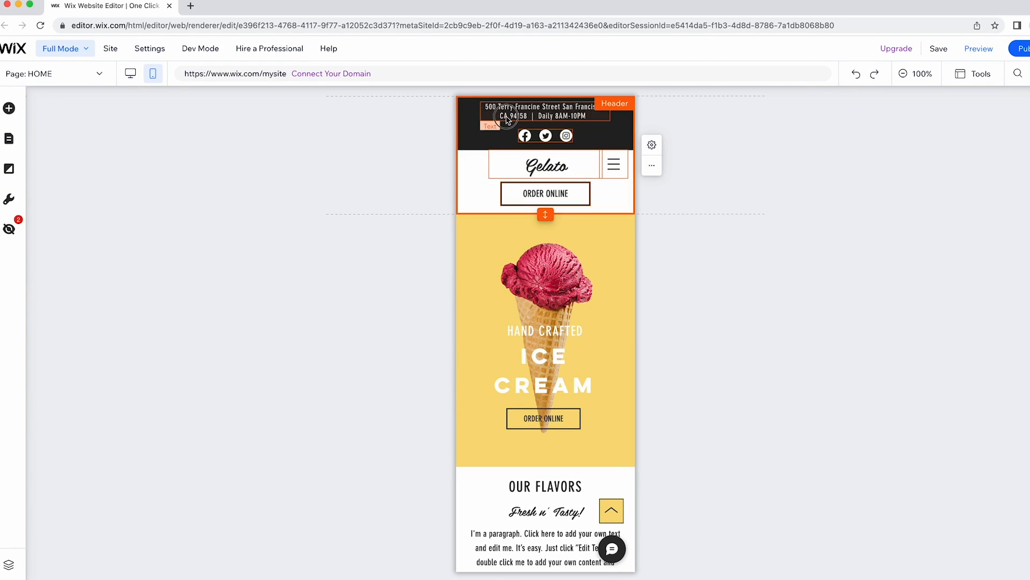
{"action": "left_click", "coordinate": [469, 122]}
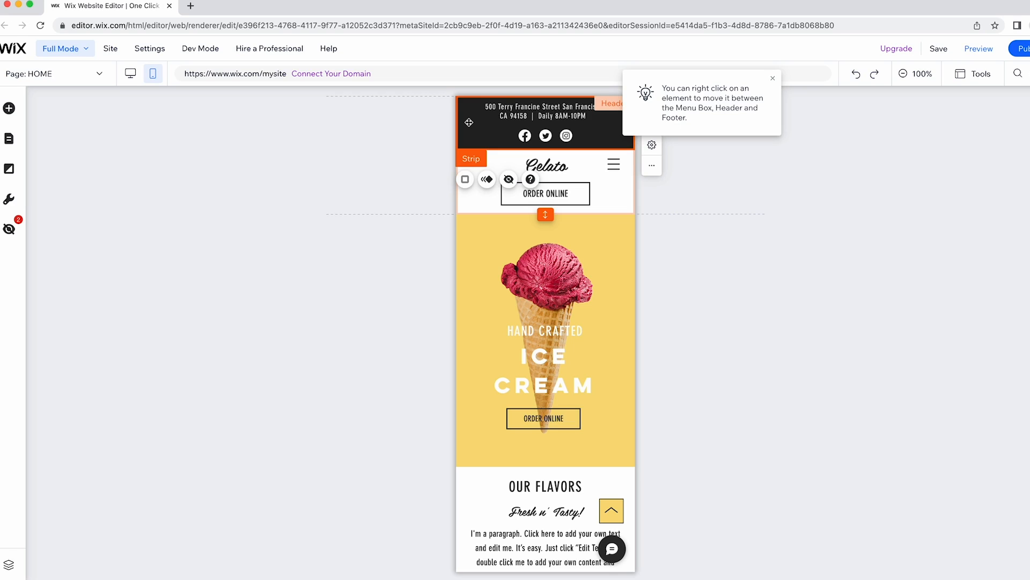
{"action": "key", "text": "Delete"}
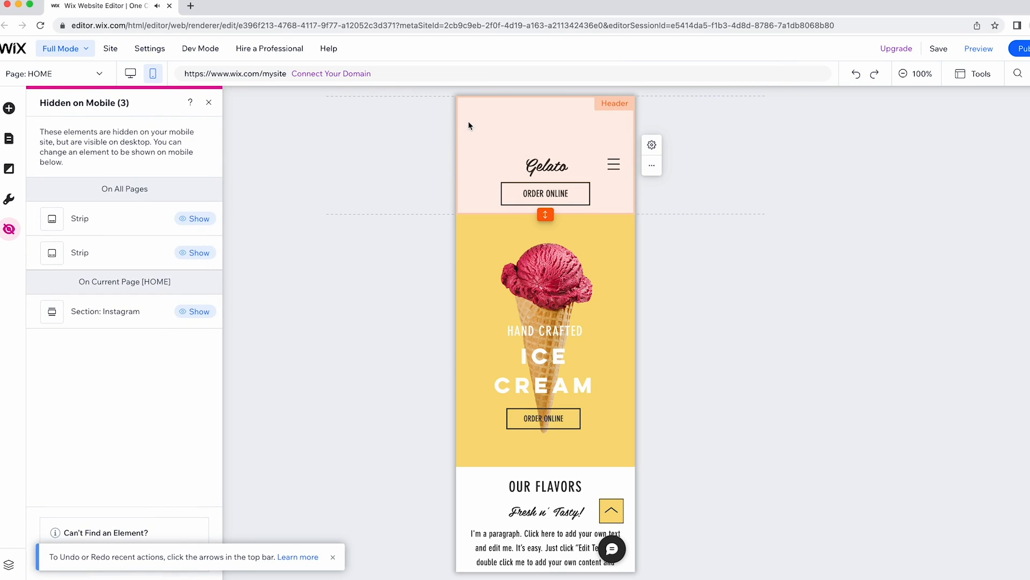
{"action": "left_click", "coordinate": [346, 130]}
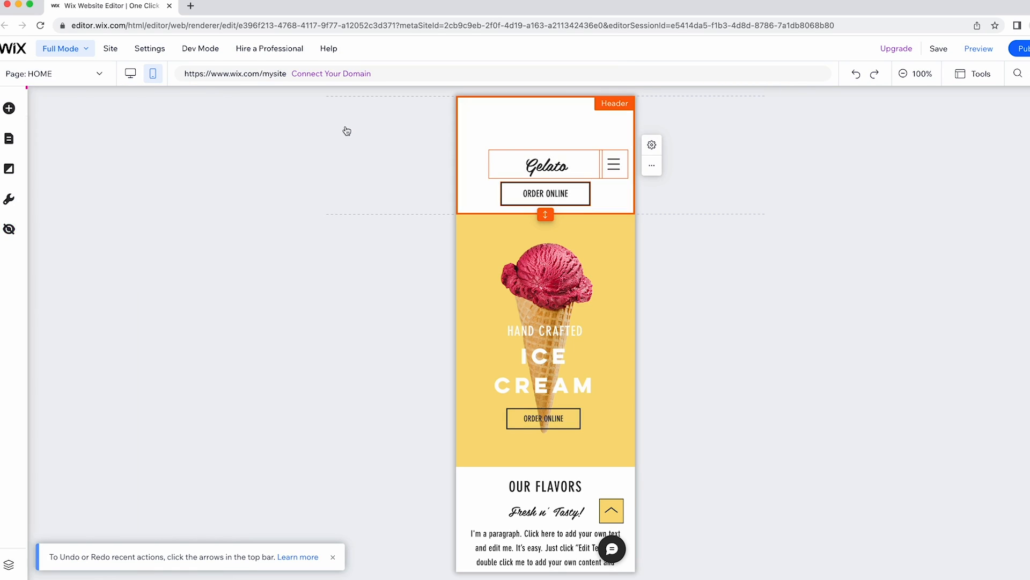
{"action": "left_click", "coordinate": [129, 77]}
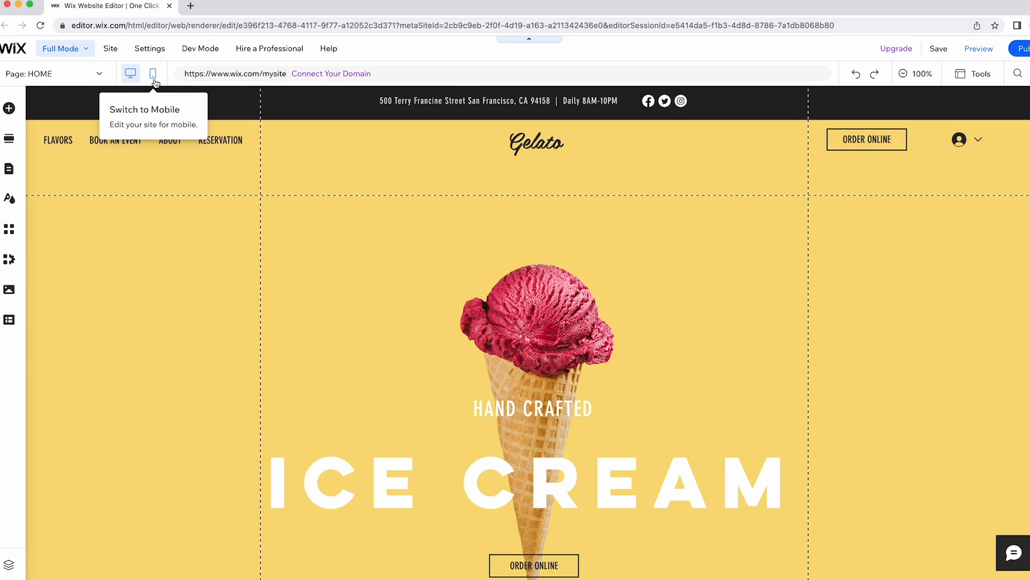
{"action": "left_click", "coordinate": [154, 78]}
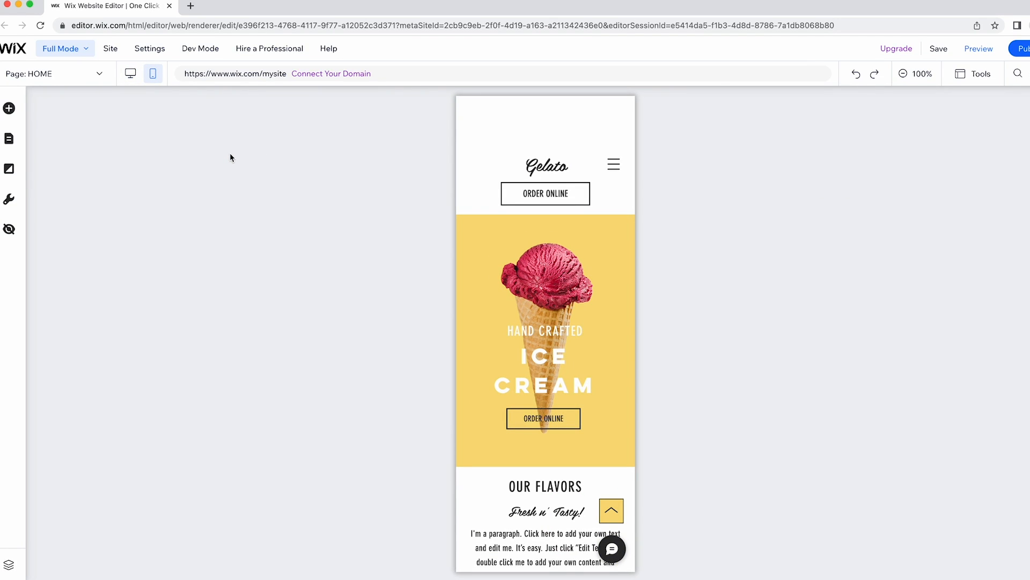
{"action": "left_click", "coordinate": [854, 76]}
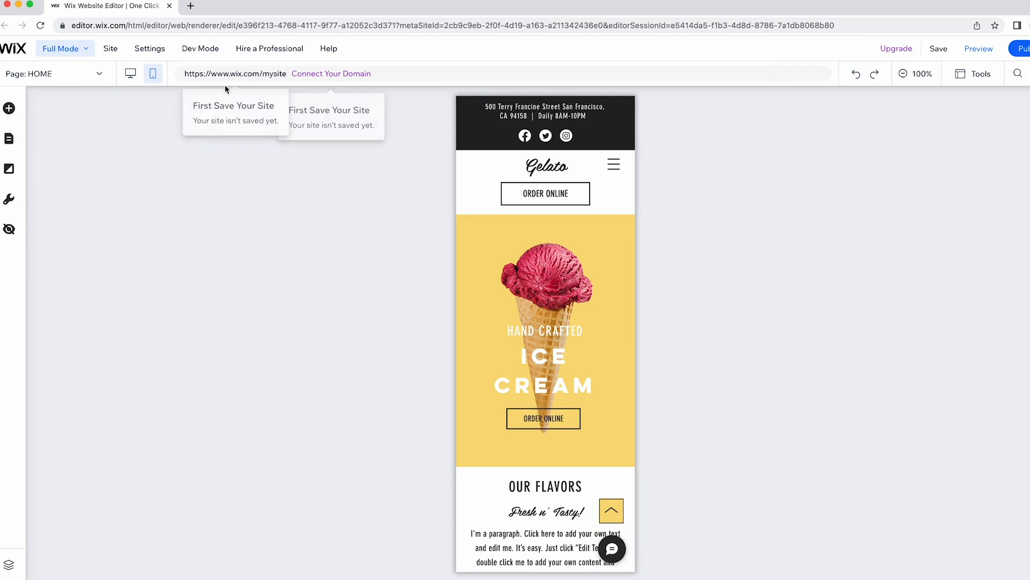
{"action": "left_click", "coordinate": [130, 73]}
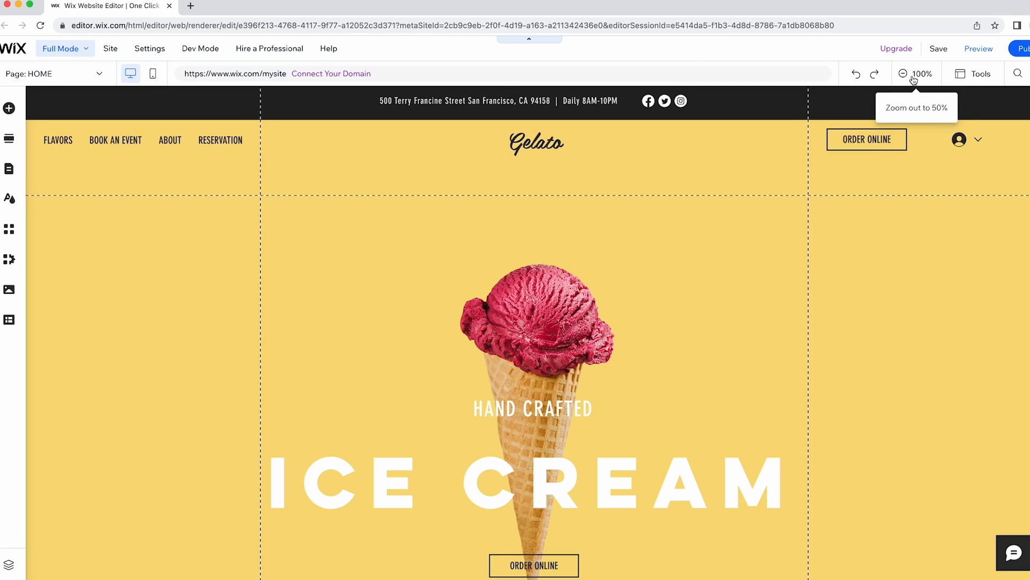
{"action": "left_click", "coordinate": [914, 75]}
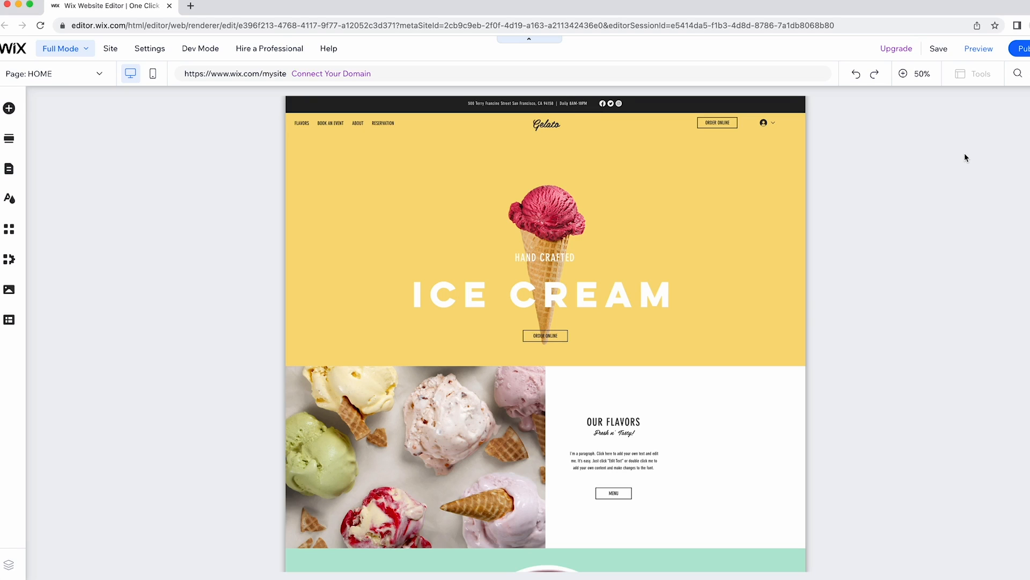
{"action": "left_click", "coordinate": [915, 80]}
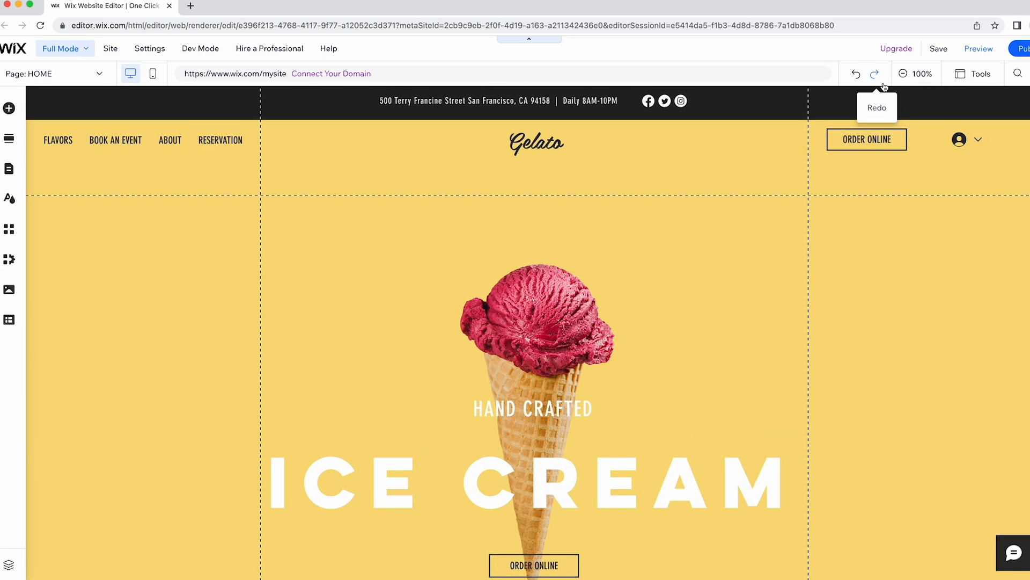
{"action": "left_click", "coordinate": [111, 50]}
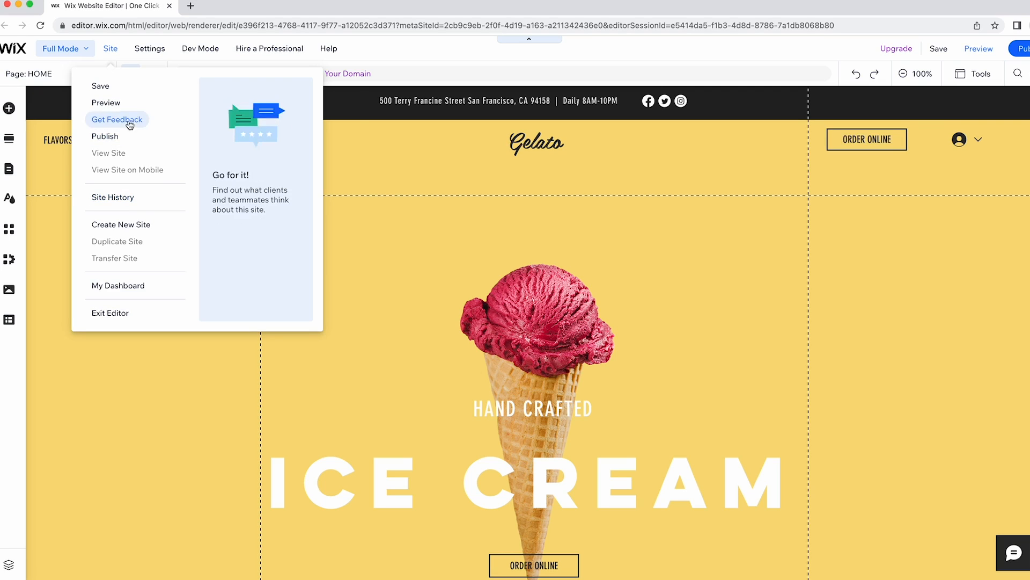
{"action": "mouse_move", "coordinate": [154, 57]}
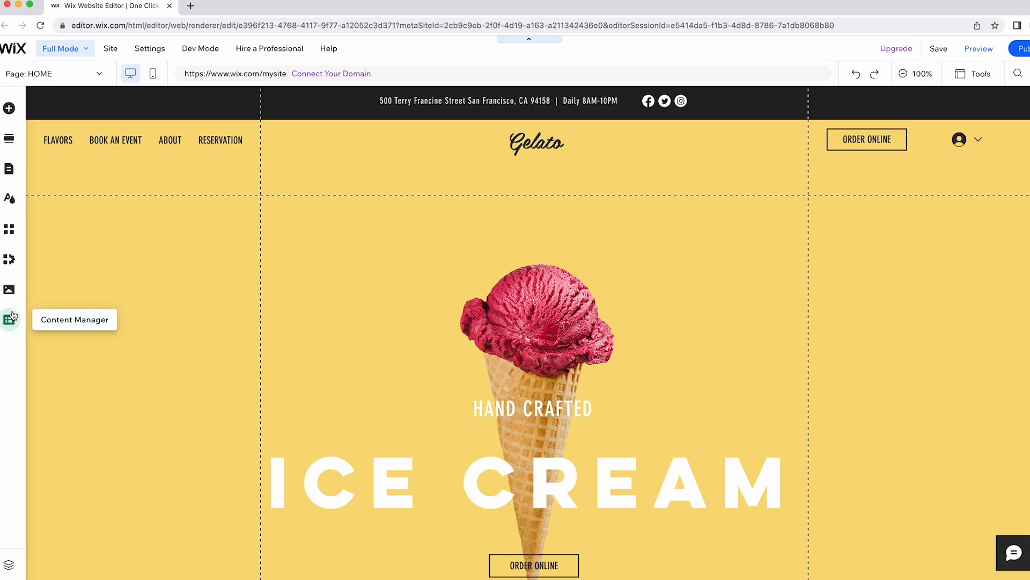
Open Add Elements and browse the Image, Button, Strip, Decorative and Box categories.
{"action": "left_click", "coordinate": [10, 109]}
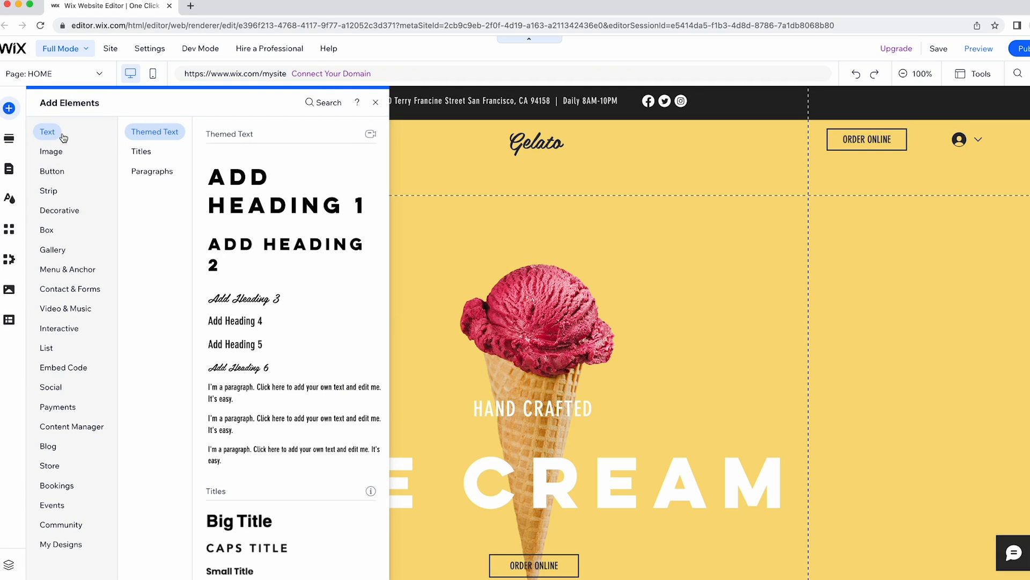
{"action": "left_click", "coordinate": [63, 152]}
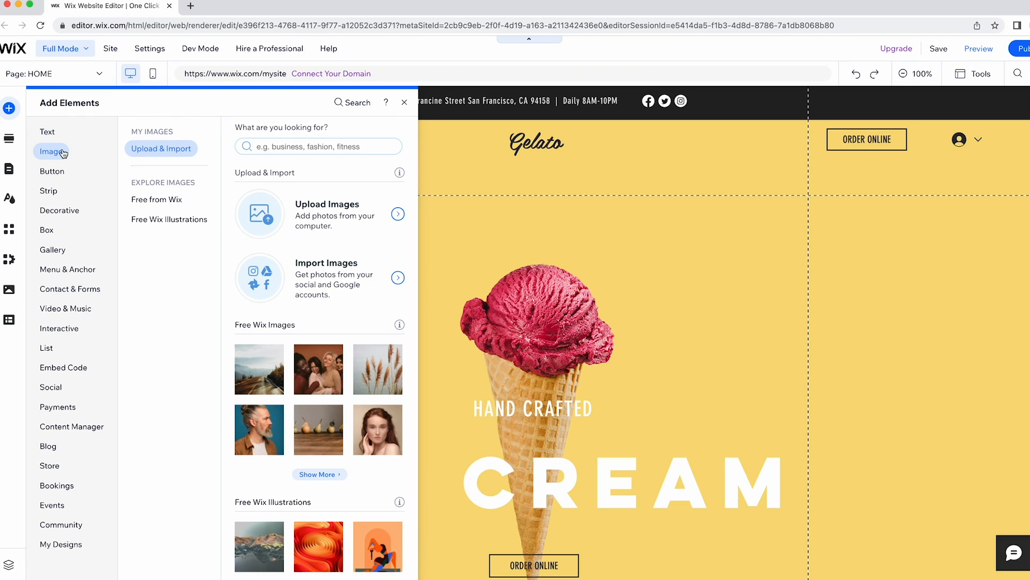
{"action": "left_click", "coordinate": [62, 172]}
{"action": "left_click", "coordinate": [61, 188]}
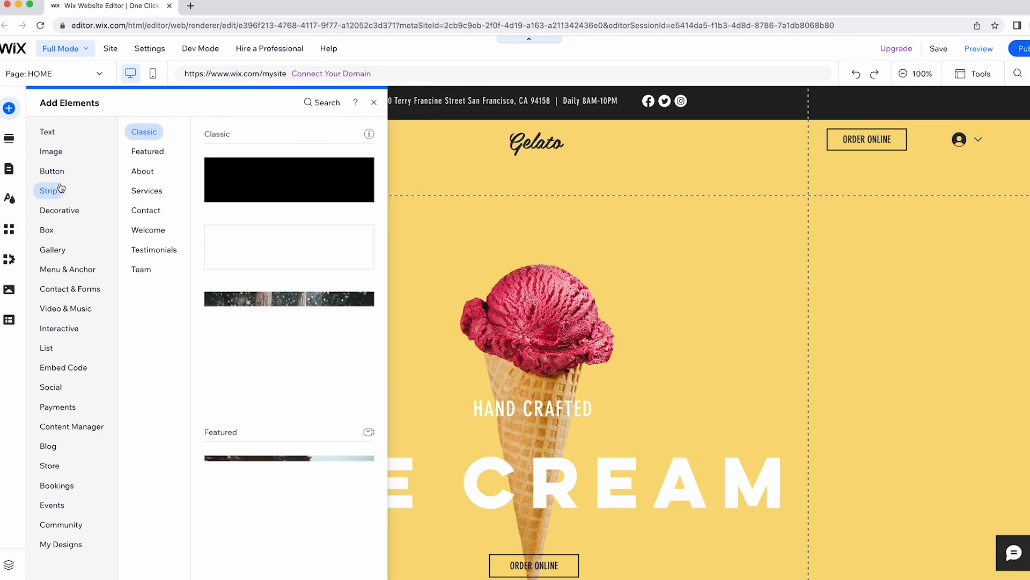
{"action": "left_click", "coordinate": [57, 211]}
{"action": "left_click", "coordinate": [54, 230]}
Browse Gallery, Menu & Anchor and Contact & Forms, then view the Video & Music players.
{"action": "left_click", "coordinate": [60, 250]}
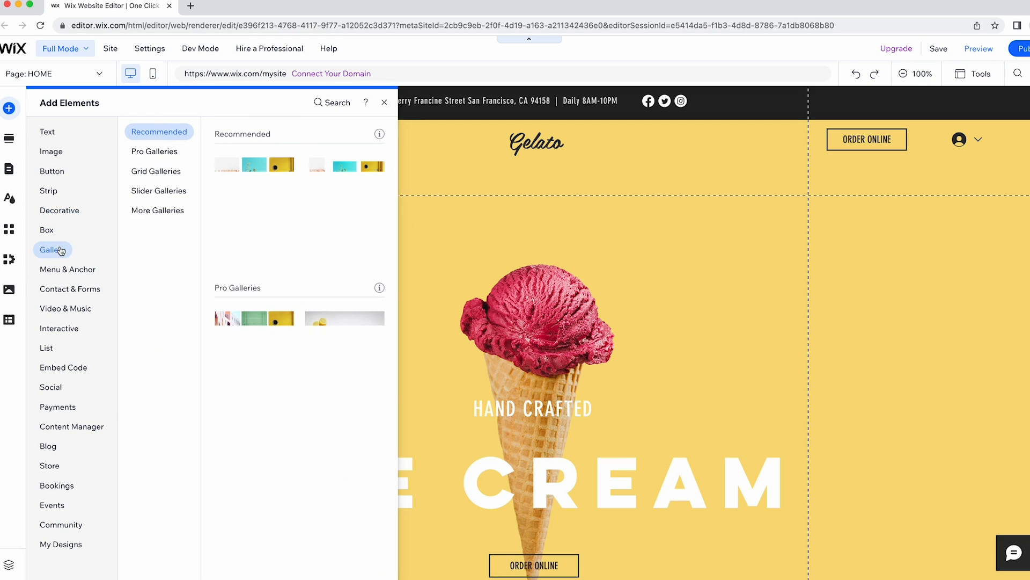
{"action": "left_click", "coordinate": [66, 269]}
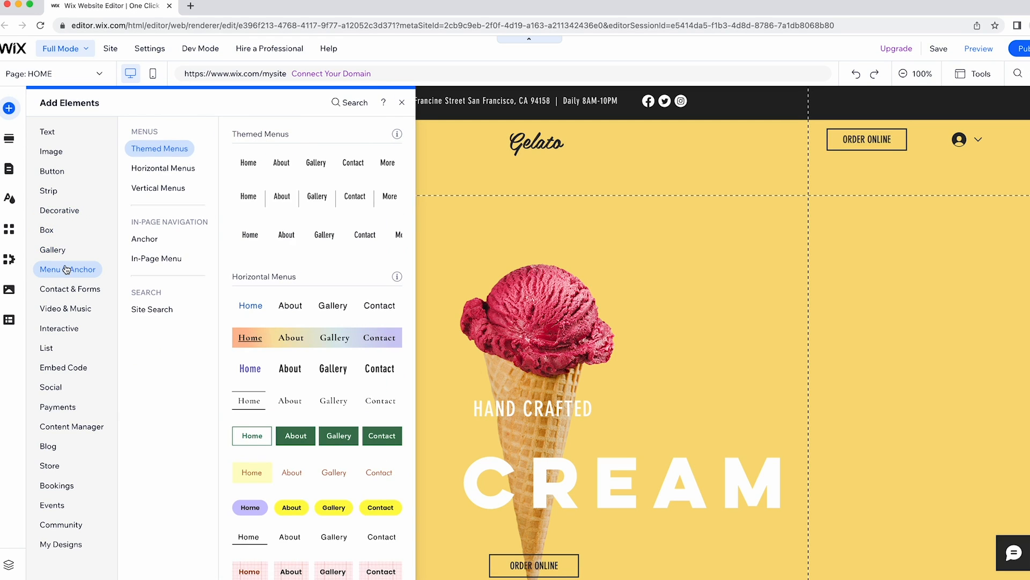
{"action": "left_click", "coordinate": [71, 289]}
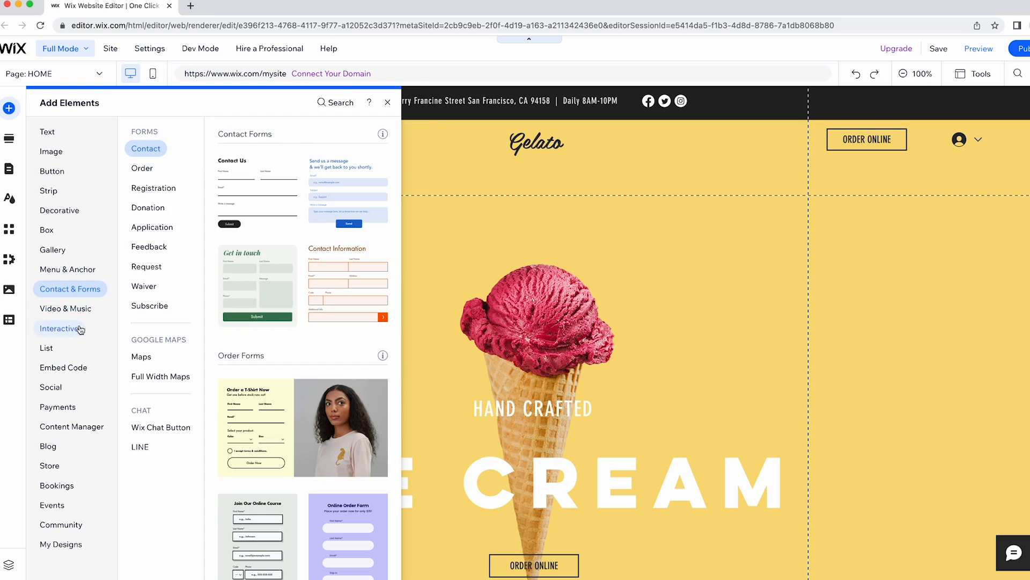
{"action": "left_click", "coordinate": [86, 315]}
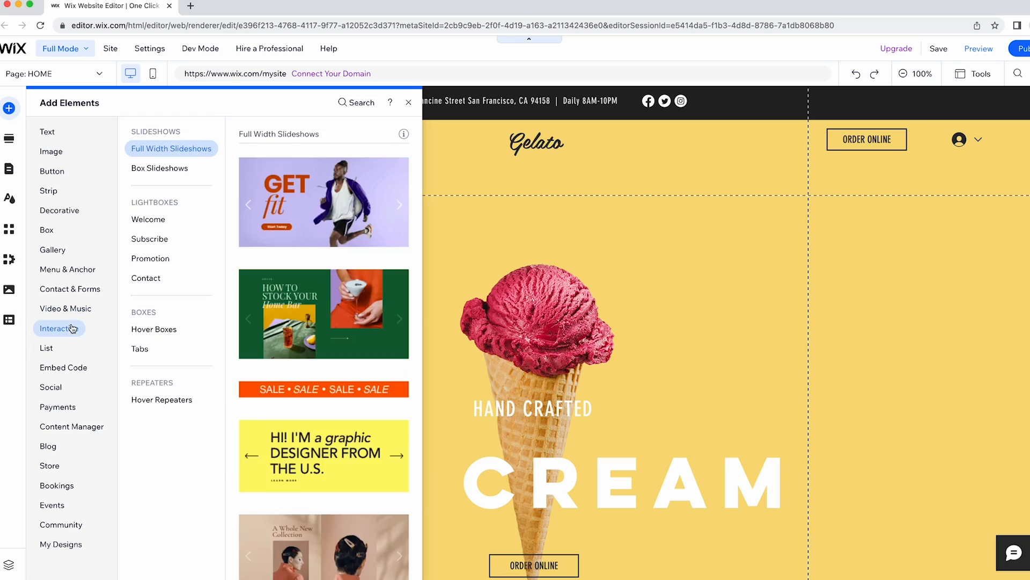
{"action": "mouse_move", "coordinate": [52, 351]}
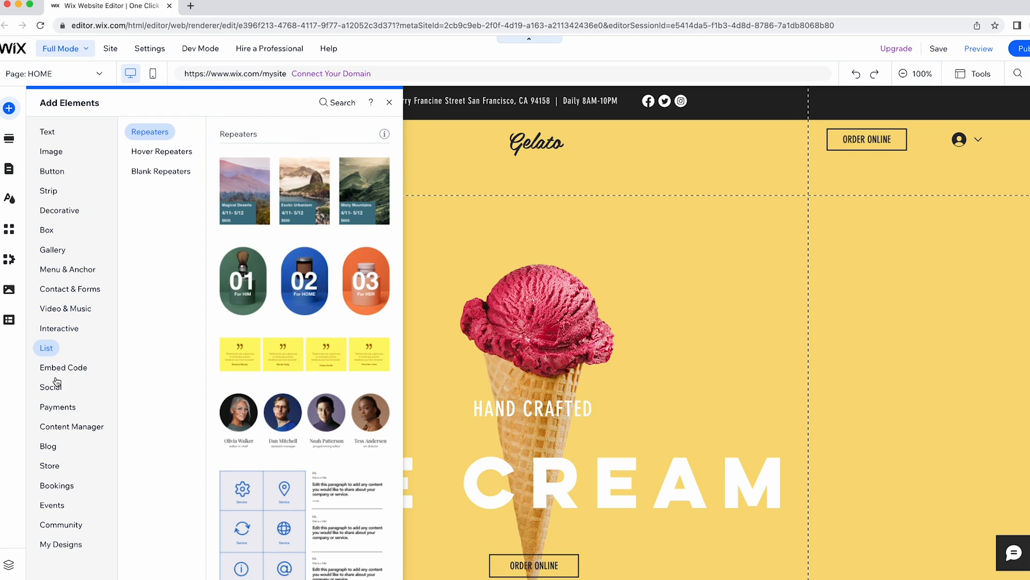
{"action": "mouse_move", "coordinate": [74, 415]}
{"action": "mouse_move", "coordinate": [53, 448]}
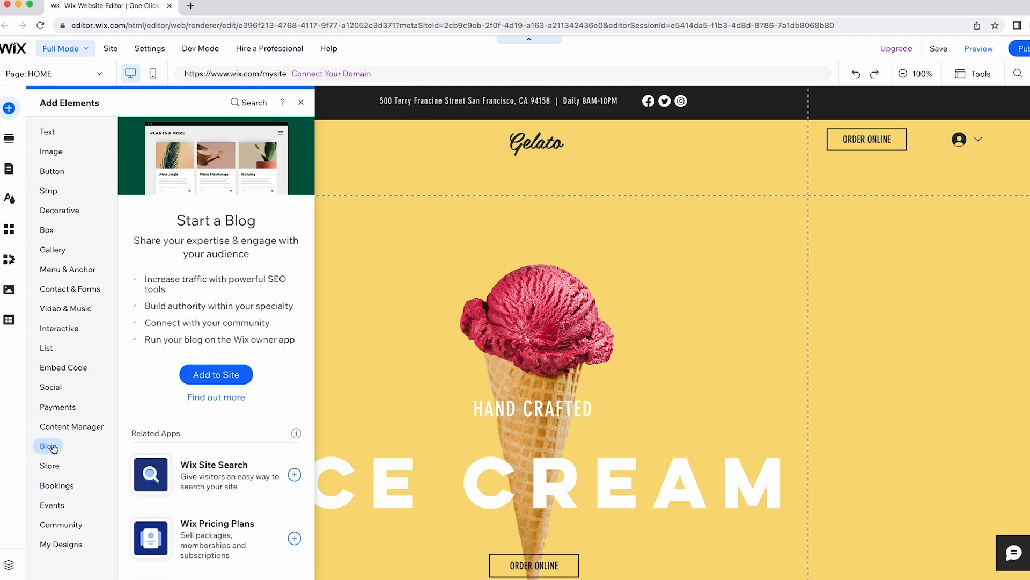
{"action": "mouse_move", "coordinate": [54, 469]}
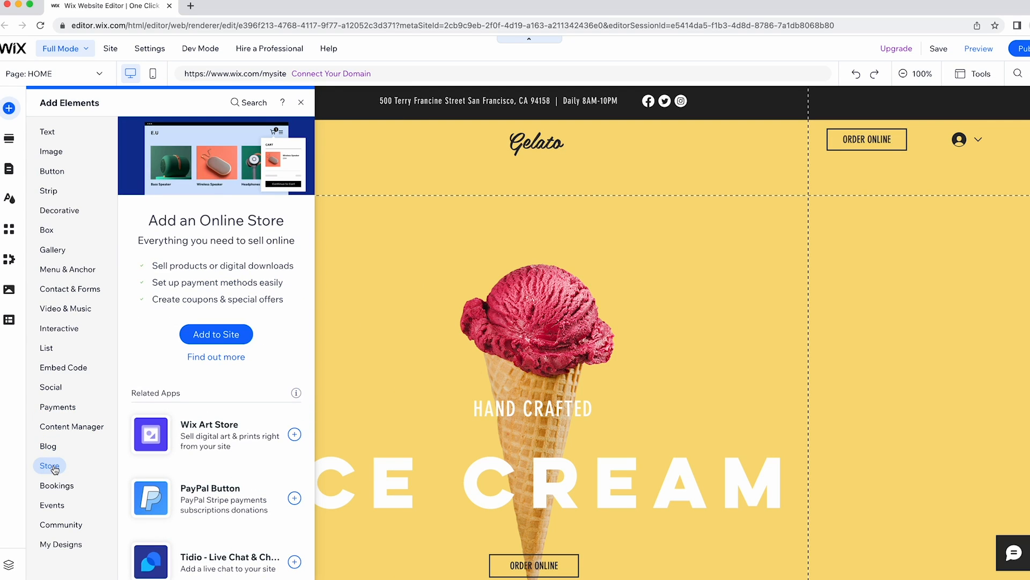
{"action": "mouse_move", "coordinate": [84, 310]}
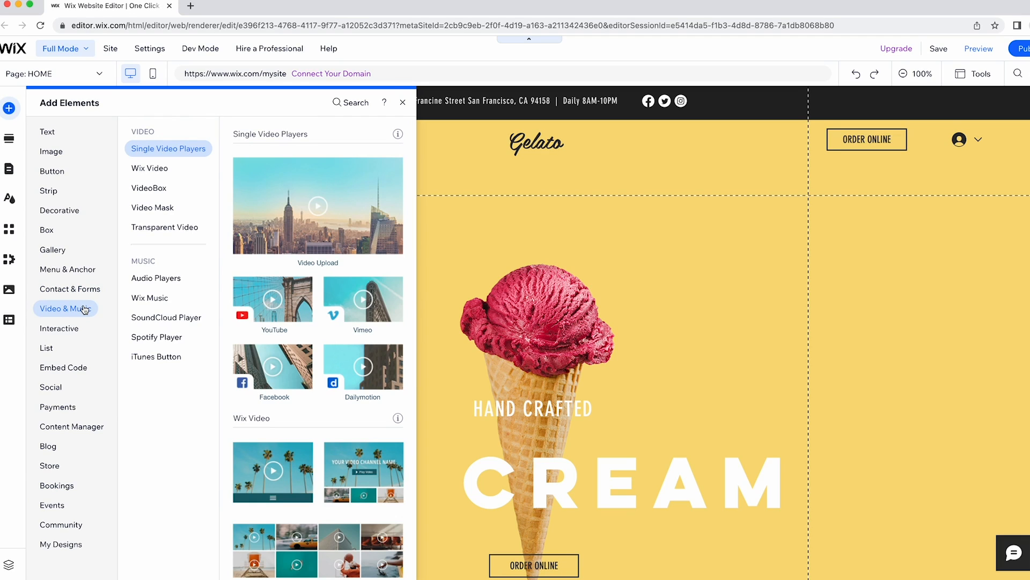
Place a YouTube video player on the ICE CREAM hero, then delete it.
{"action": "left_click", "coordinate": [290, 305]}
{"action": "left_click_drag", "start_coordinate": [290, 305], "coordinate": [749, 276]}
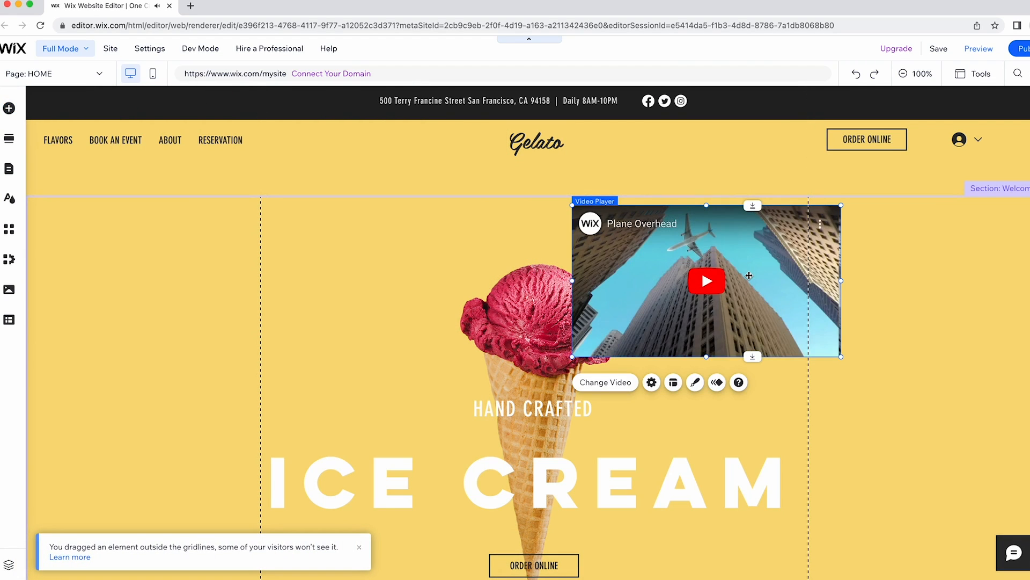
{"action": "left_click", "coordinate": [734, 275]}
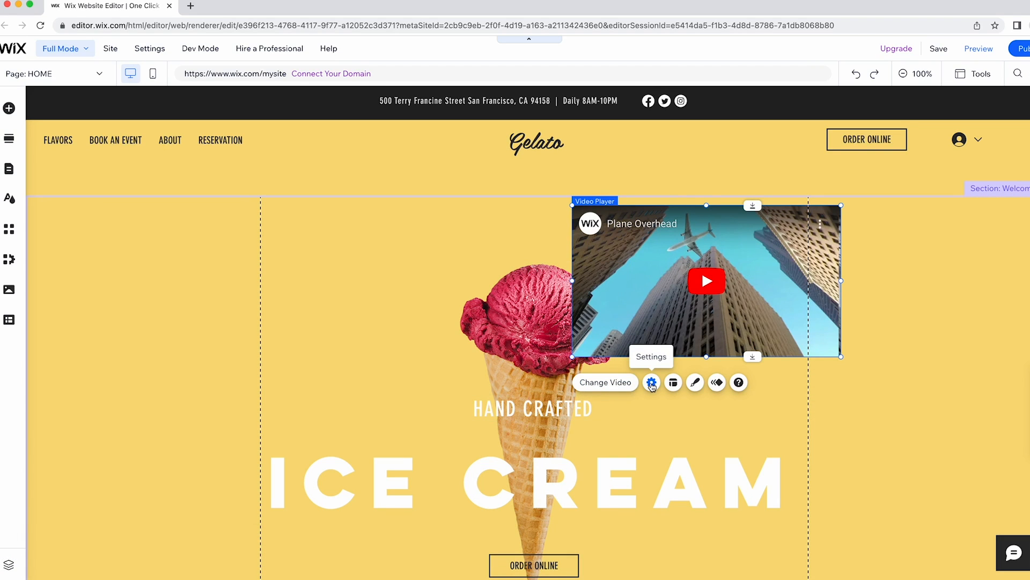
{"action": "key", "text": "Delete"}
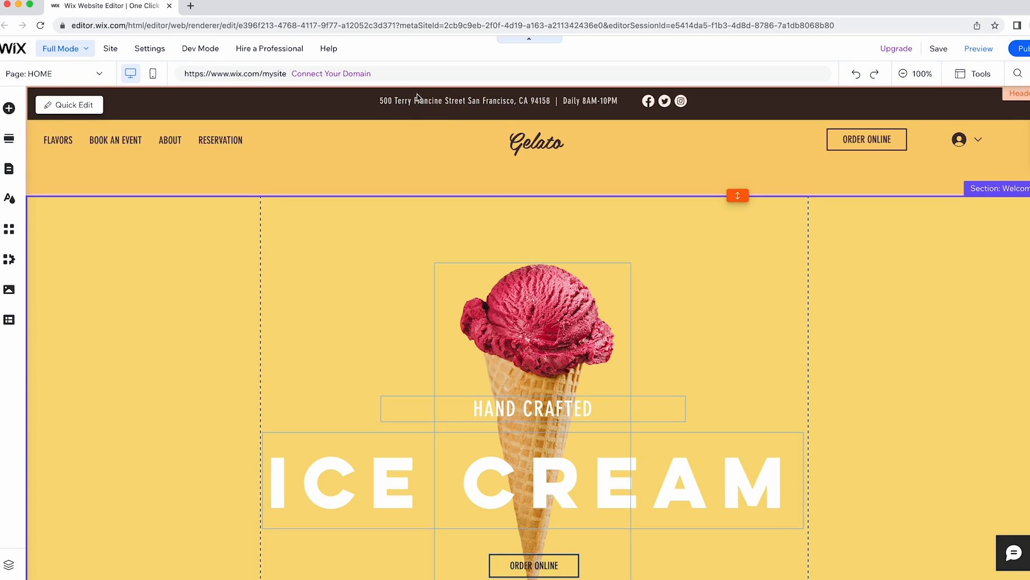
Select the black top strip holding the shop address and opening hours.
{"action": "left_click", "coordinate": [403, 112]}
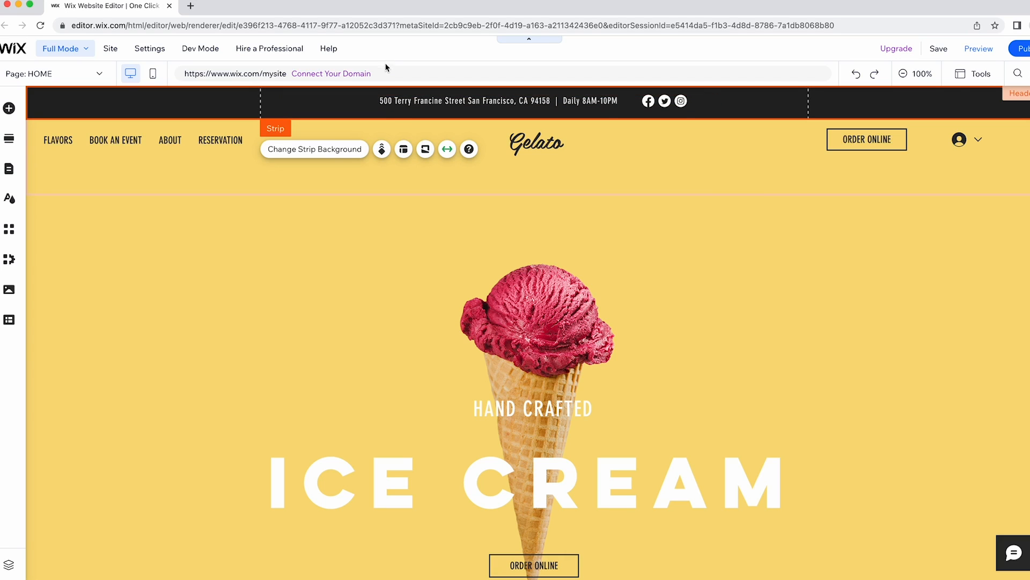
{"action": "left_click", "coordinate": [415, 54]}
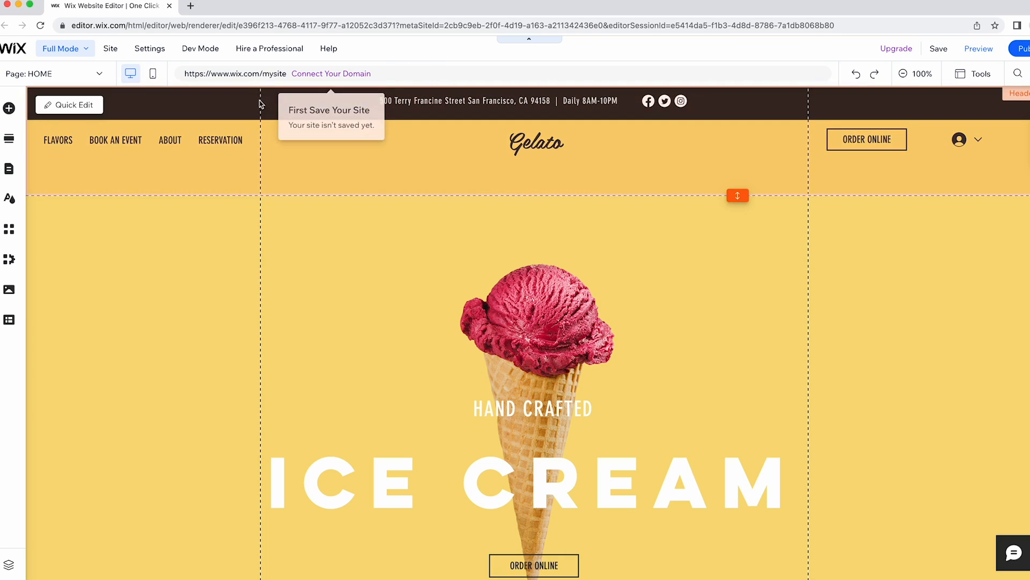
{"action": "left_click", "coordinate": [242, 100]}
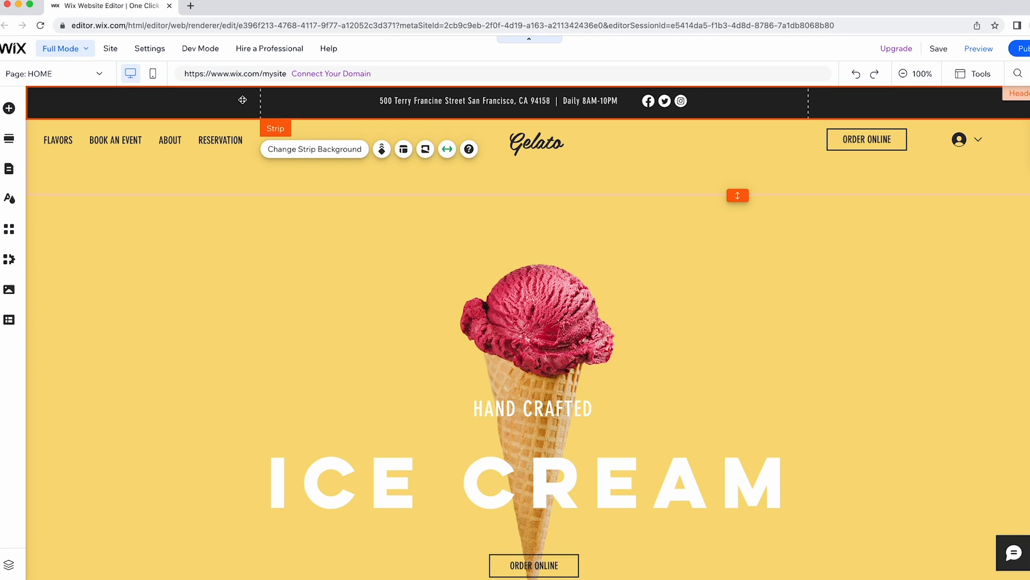
Edit the address text, undoing a stray replacement and keeping DIN Neuzeit Grotesk at size 16.
{"action": "left_click", "coordinate": [425, 101]}
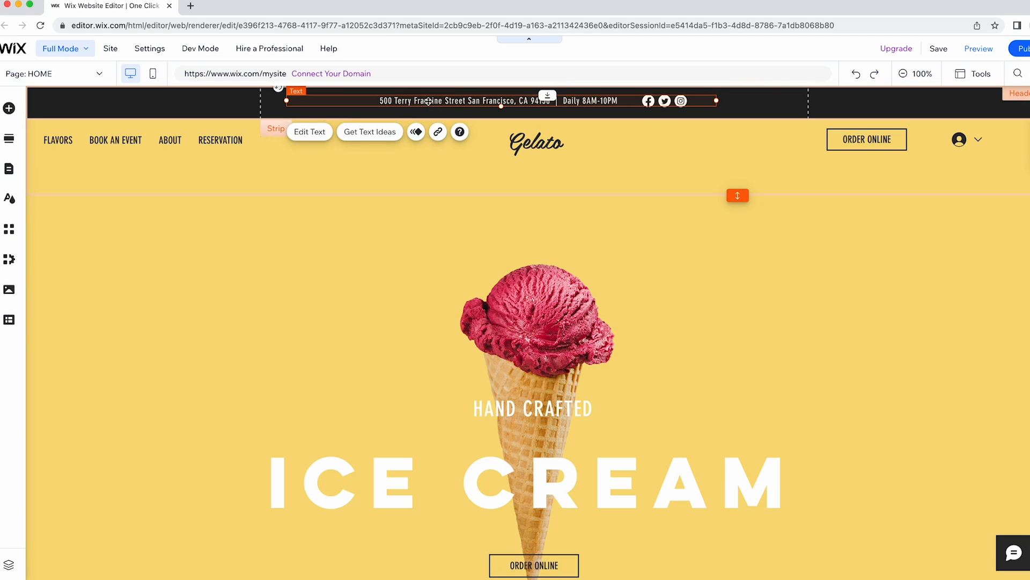
{"action": "left_click", "coordinate": [316, 136]}
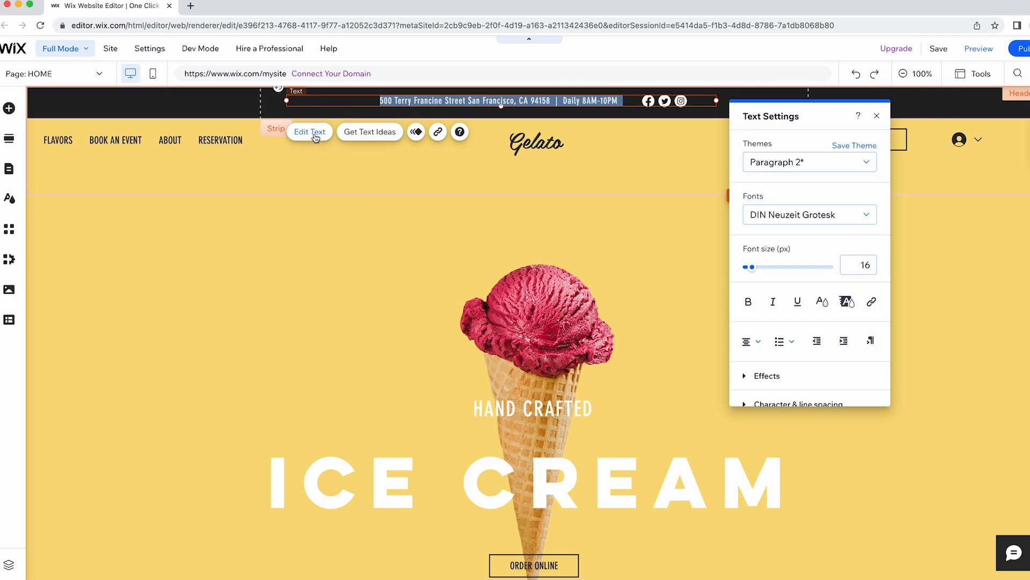
{"action": "type", "text": "text"}
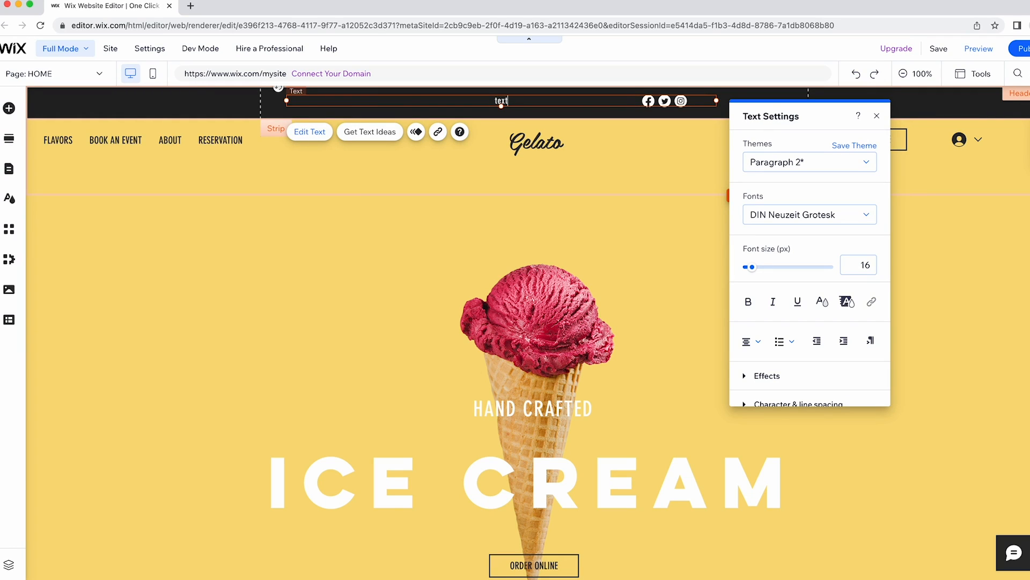
{"action": "key", "text": "super+z"}
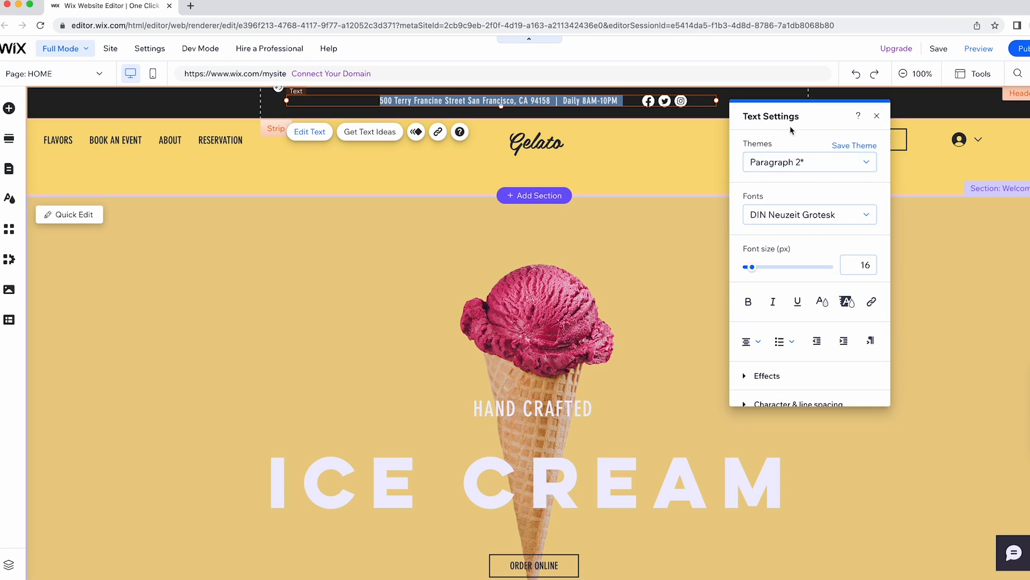
{"action": "left_click", "coordinate": [784, 212]}
{"action": "left_click", "coordinate": [804, 219]}
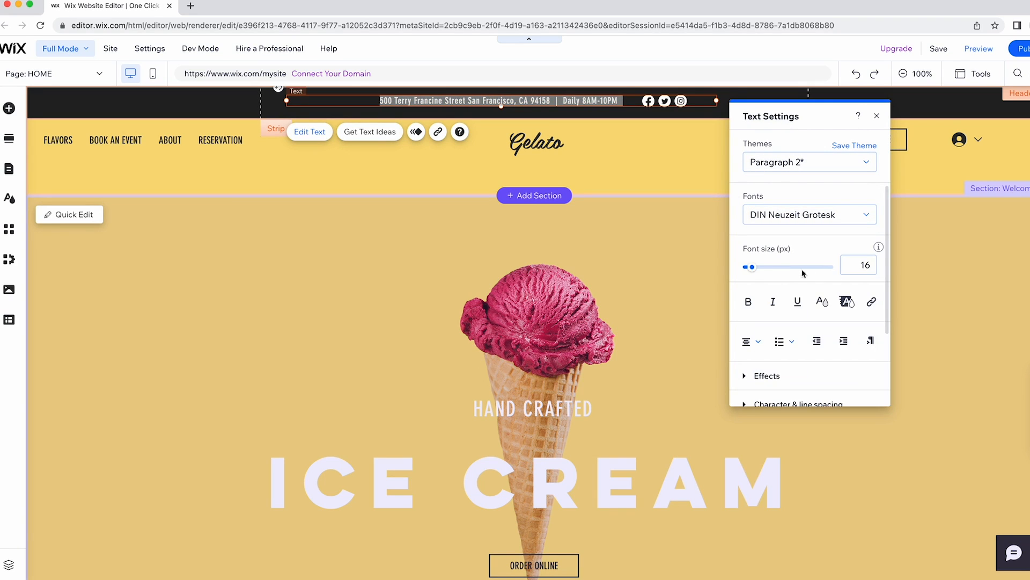
{"action": "mouse_move", "coordinate": [754, 270]}
{"action": "left_mouse_down"}
{"action": "mouse_move", "coordinate": [766, 267]}
{"action": "mouse_move", "coordinate": [751, 267]}
{"action": "left_mouse_up"}
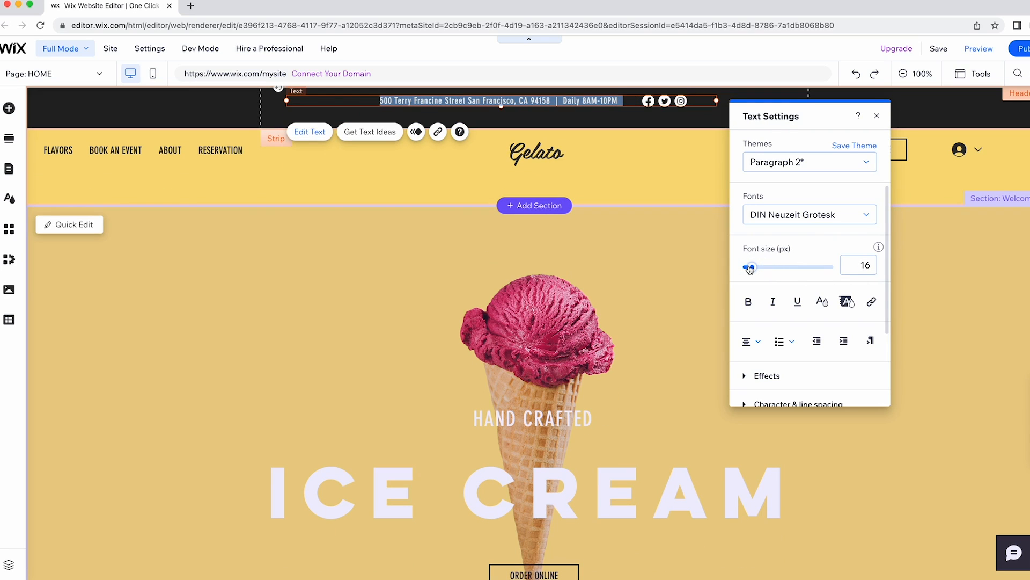
Give the address and hours text a red #FF4040 highlight, leaving its text colour unchanged.
{"action": "left_click", "coordinate": [827, 302]}
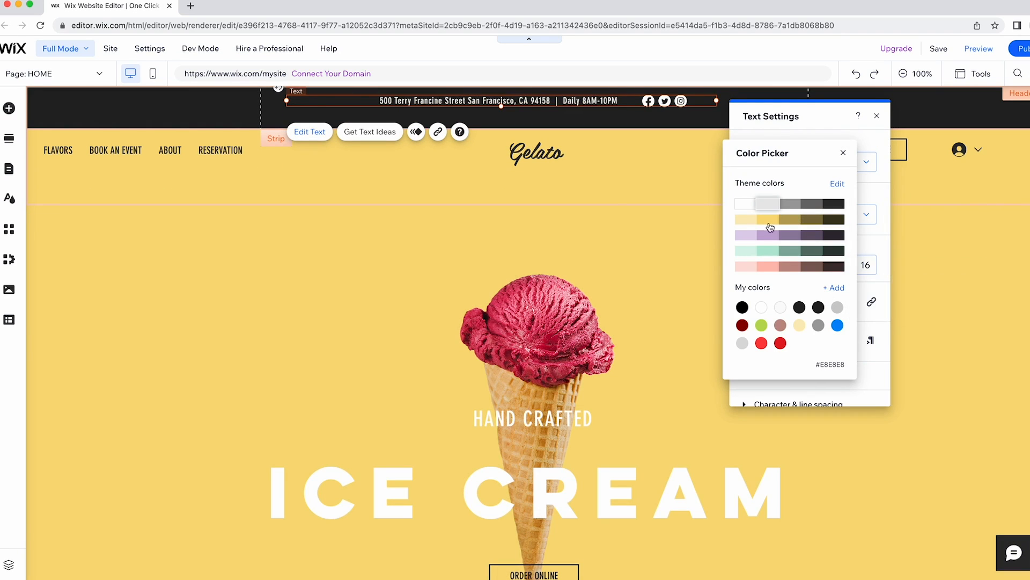
{"action": "left_click", "coordinate": [843, 153]}
{"action": "left_click", "coordinate": [846, 301]}
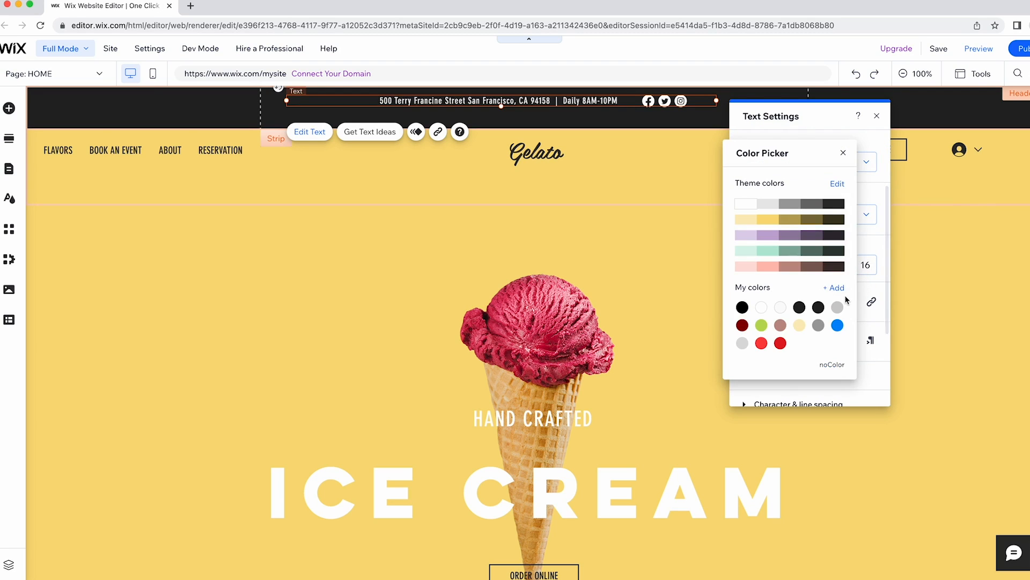
{"action": "left_click", "coordinate": [761, 343]}
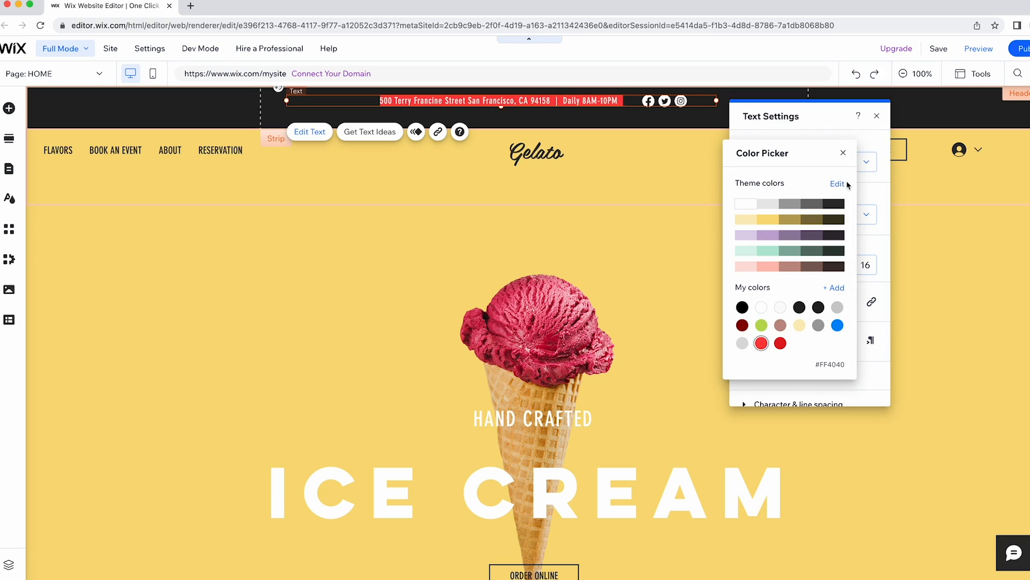
{"action": "left_click", "coordinate": [843, 154]}
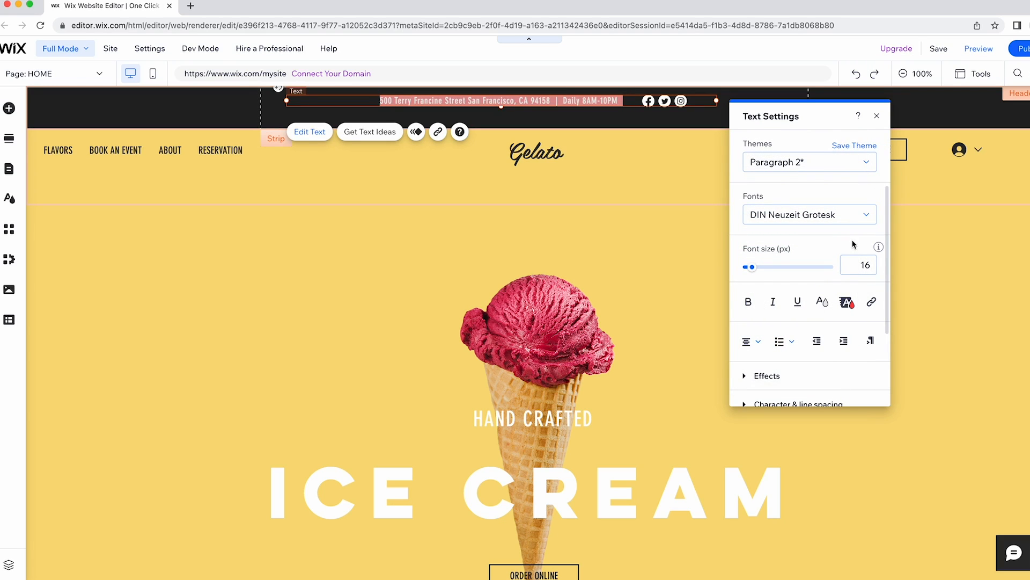
{"action": "left_click", "coordinate": [158, 111]}
Make the top strip background solid #E53465 and save it as a custom colour.
{"action": "left_click", "coordinate": [352, 165]}
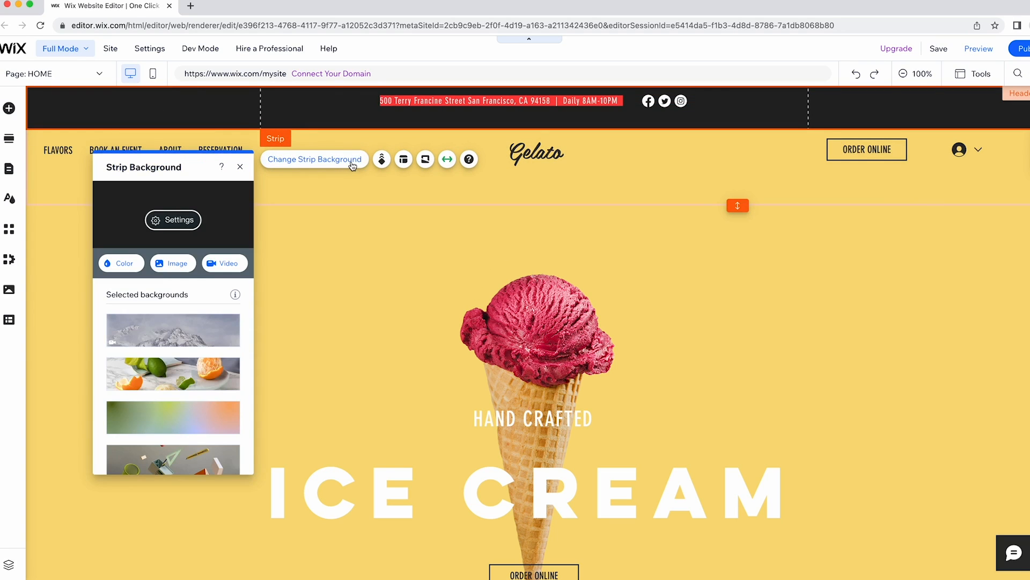
{"action": "left_click", "coordinate": [126, 262]}
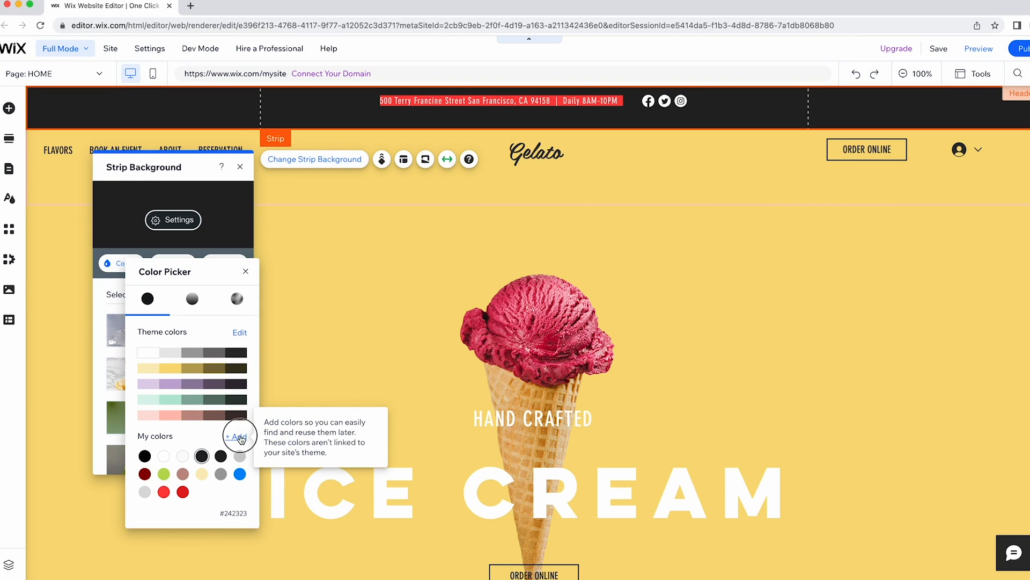
{"action": "left_click", "coordinate": [240, 437]}
{"action": "left_click", "coordinate": [331, 436]}
{"action": "type", "text": "#E53465"}
{"action": "left_click", "coordinate": [358, 465]}
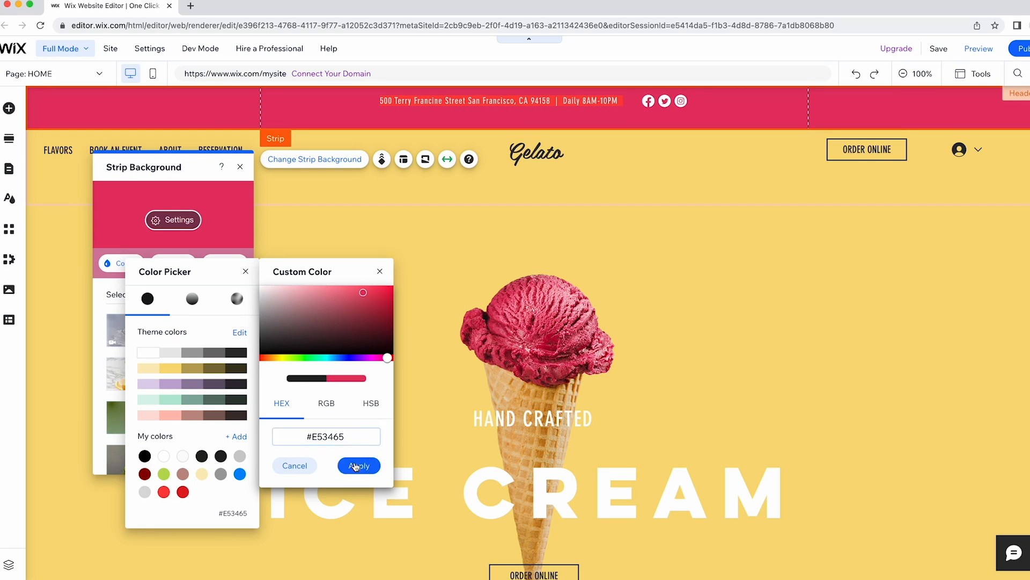
{"action": "left_click", "coordinate": [245, 273]}
{"action": "left_click", "coordinate": [240, 167]}
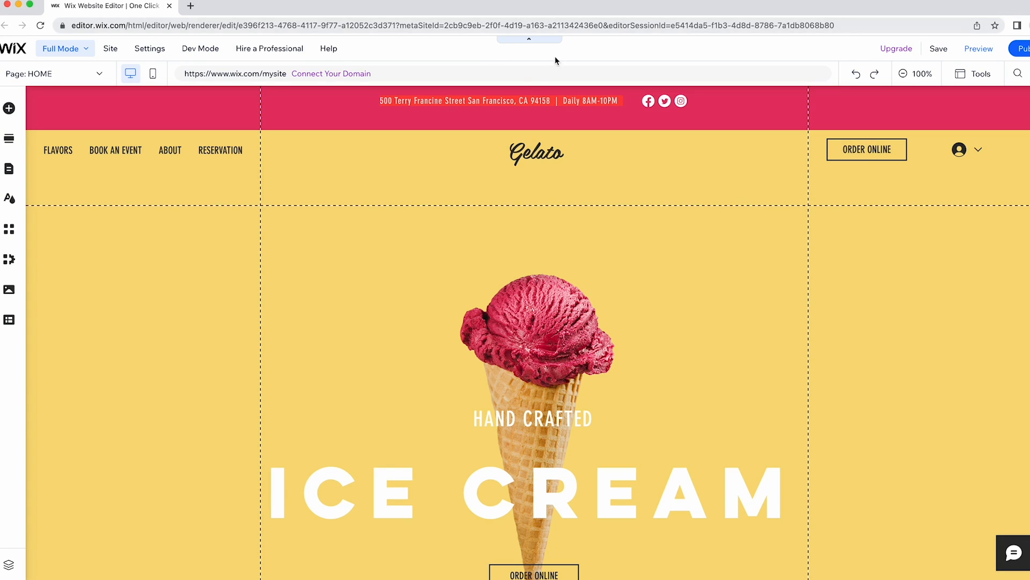
Remove the red highlight from the address text and set its font size to 18.
{"action": "left_click", "coordinate": [514, 101]}
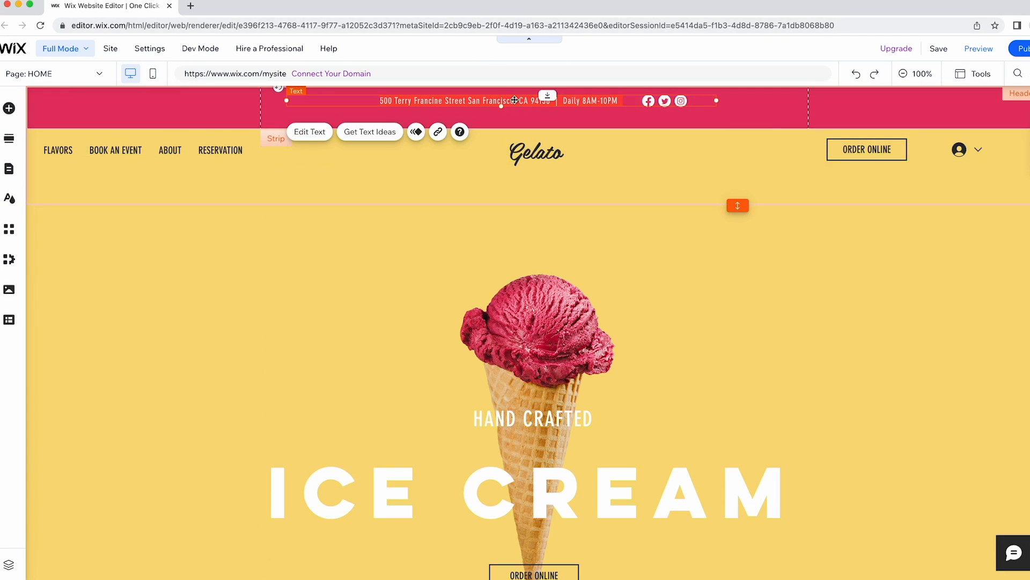
{"action": "left_click", "coordinate": [309, 132]}
{"action": "left_click", "coordinate": [847, 308]}
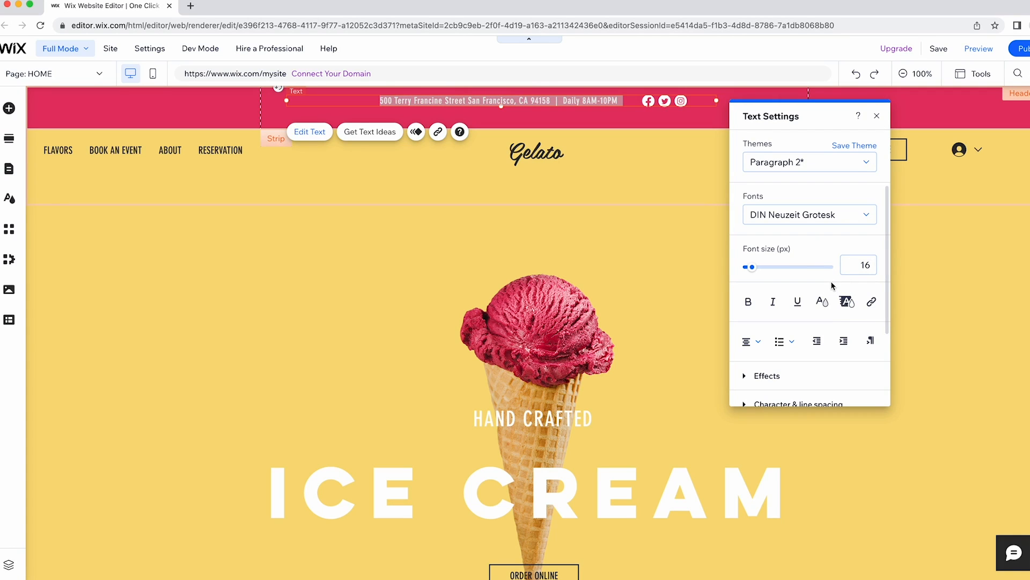
{"action": "left_click", "coordinate": [862, 265]}
{"action": "type", "text": "18"}
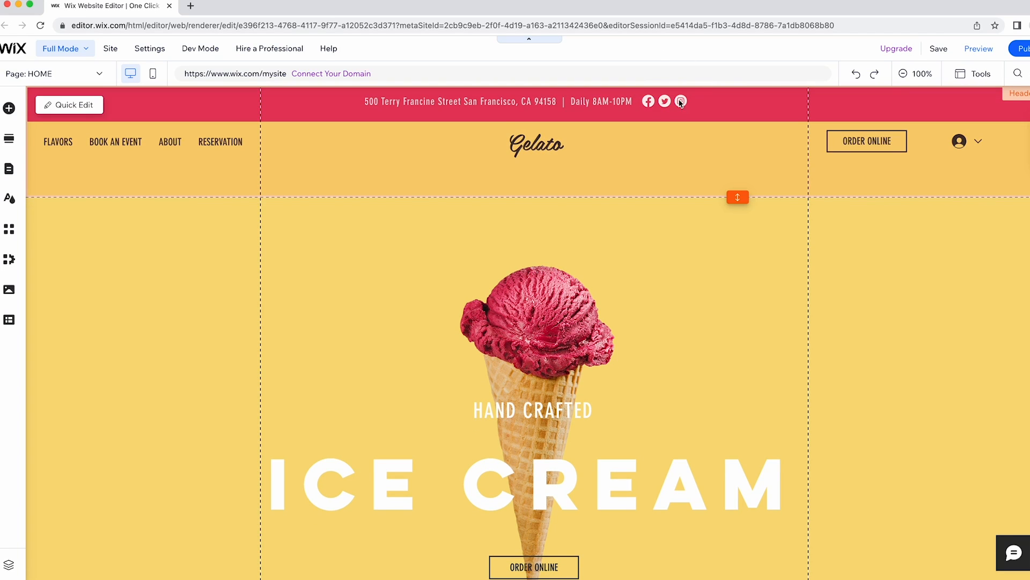
Open the social bar's link settings and start replacing the Facebook icon.
{"action": "left_click", "coordinate": [670, 101]}
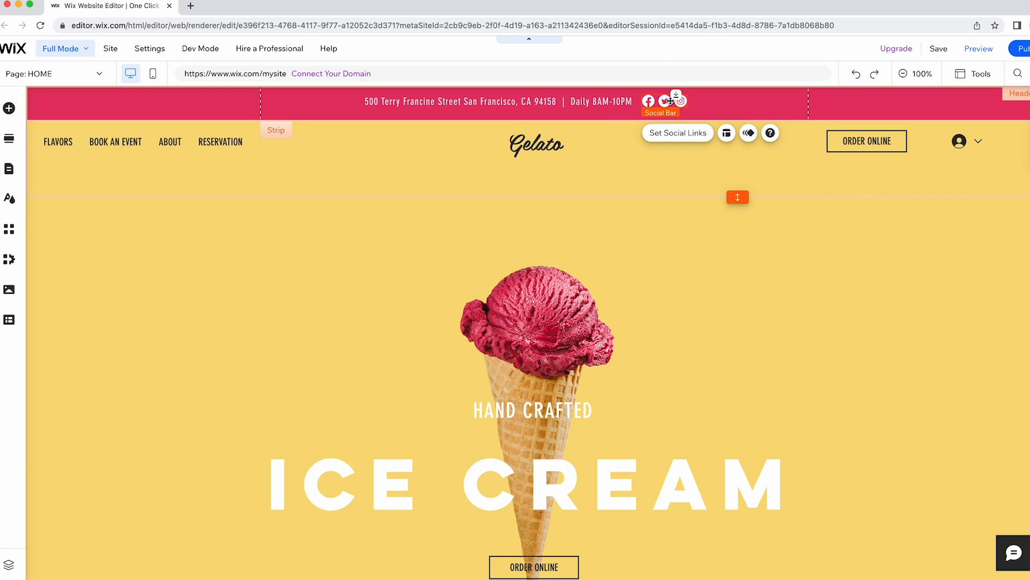
{"action": "left_click", "coordinate": [676, 133]}
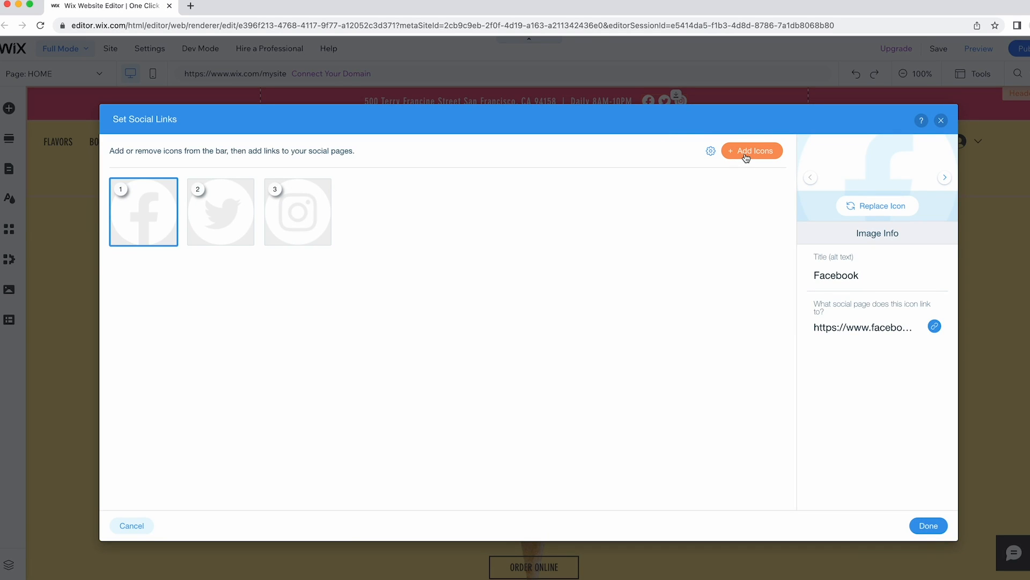
{"action": "left_click", "coordinate": [894, 213]}
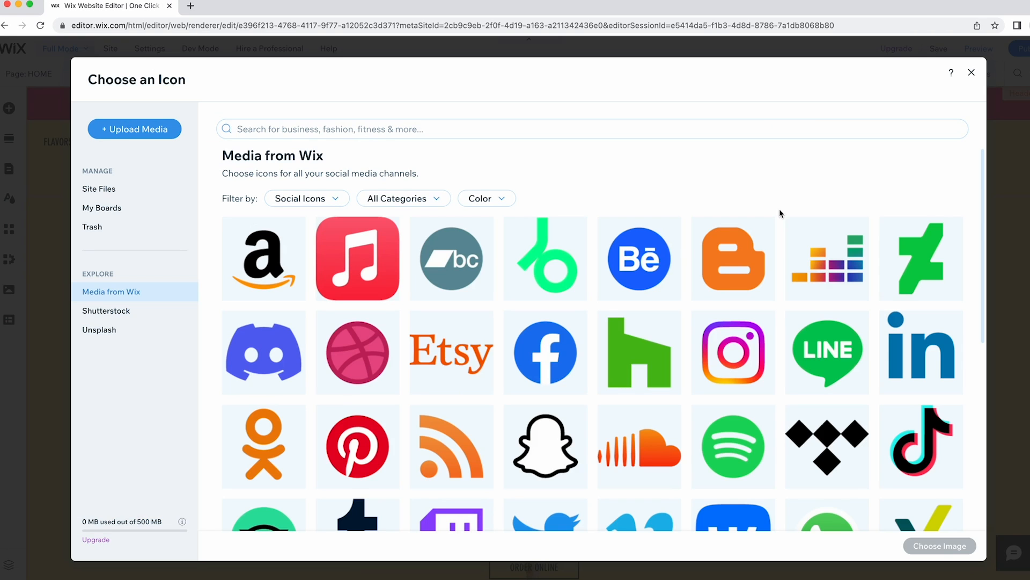
Search the icon library for 'FACEBOOK', then close the picker without choosing an icon.
{"action": "left_click", "coordinate": [343, 131]}
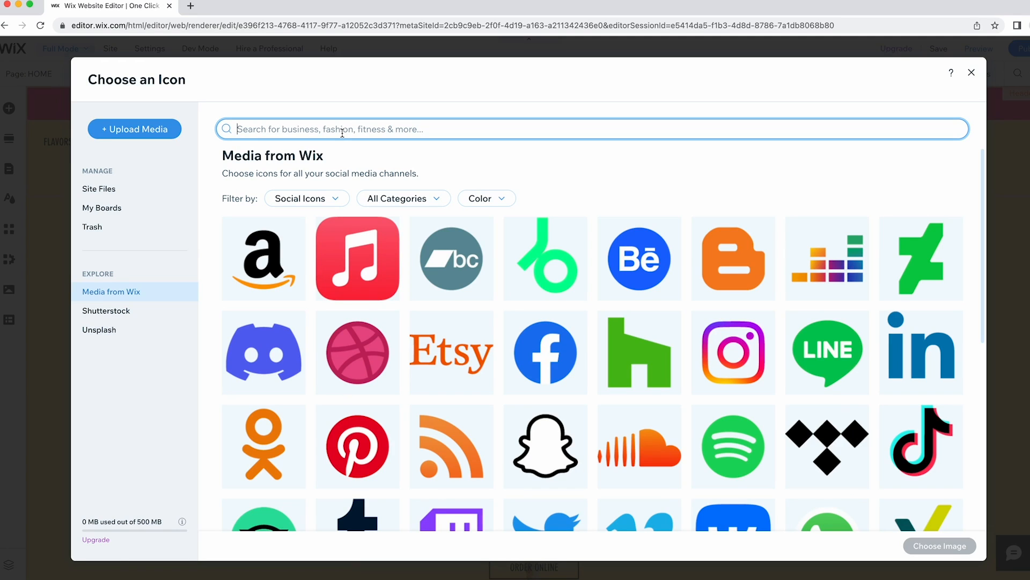
{"action": "type", "text": "FACEBOOK"}
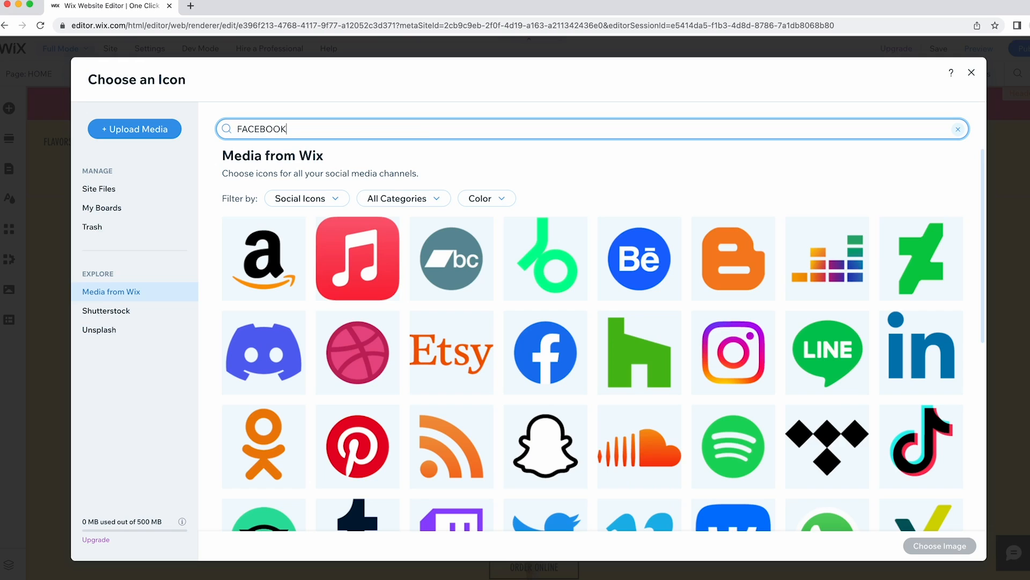
{"action": "key", "text": "Return"}
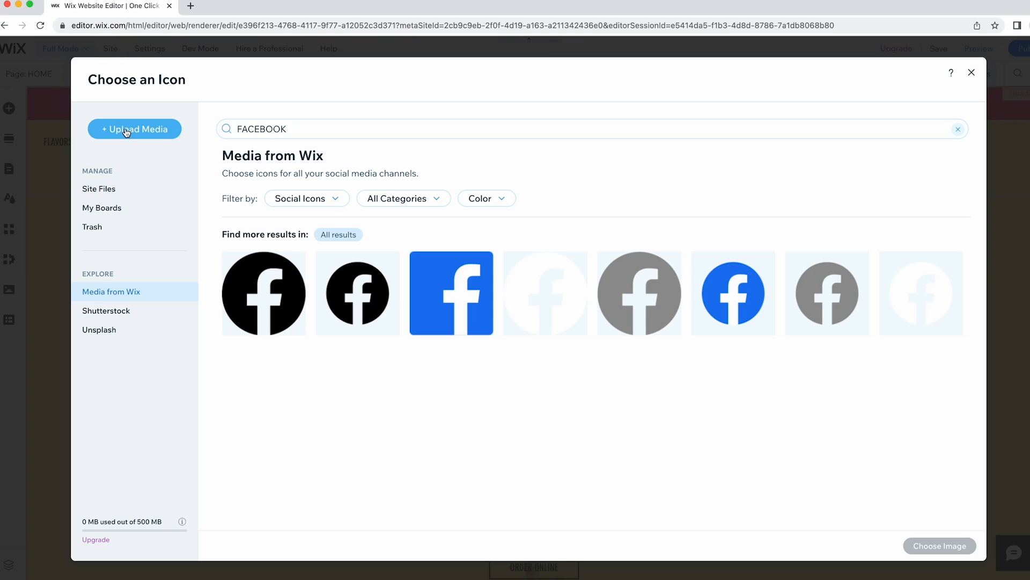
{"action": "left_click", "coordinate": [972, 74]}
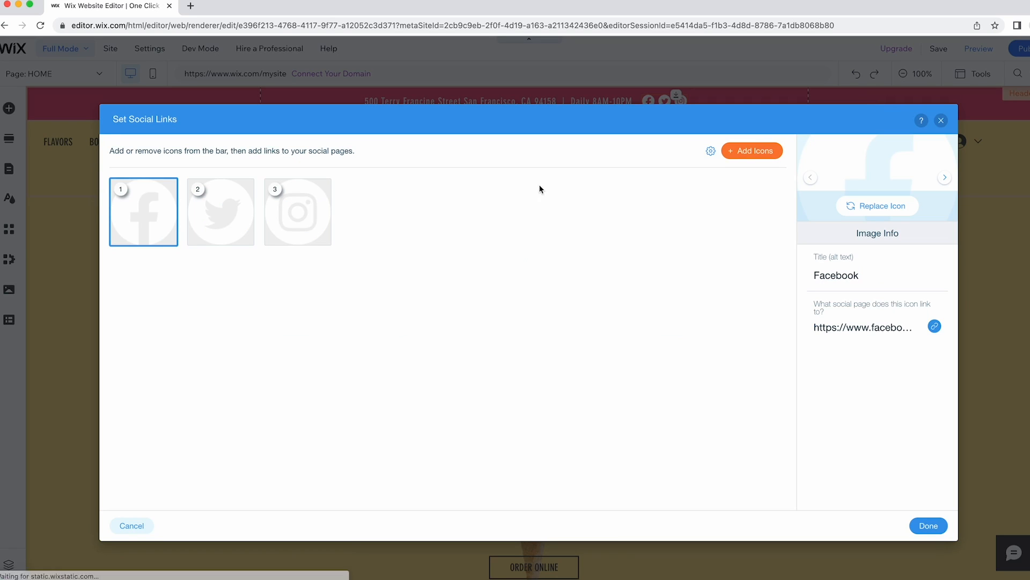
{"action": "left_click", "coordinate": [863, 328]}
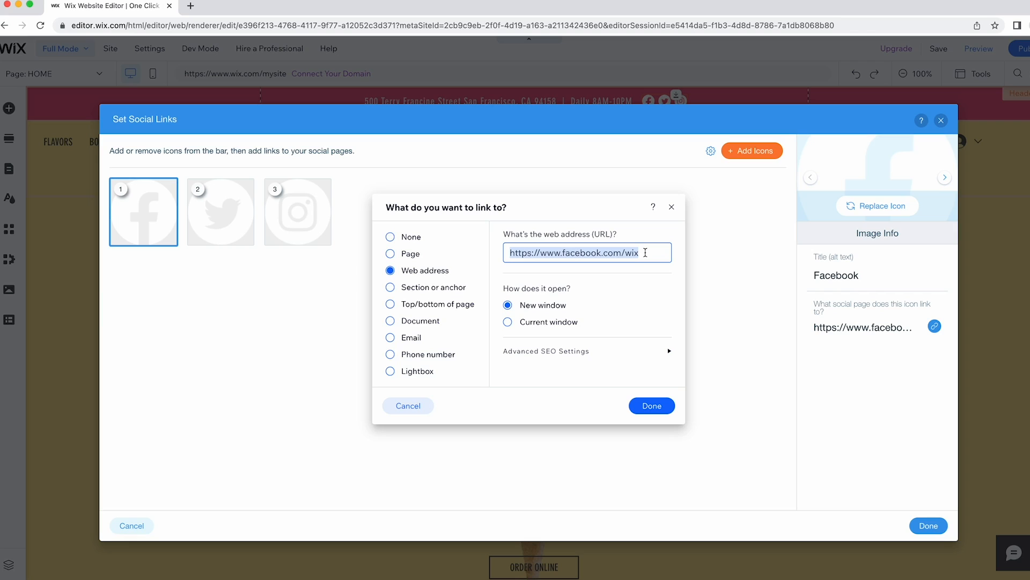
{"action": "left_click", "coordinate": [647, 253]}
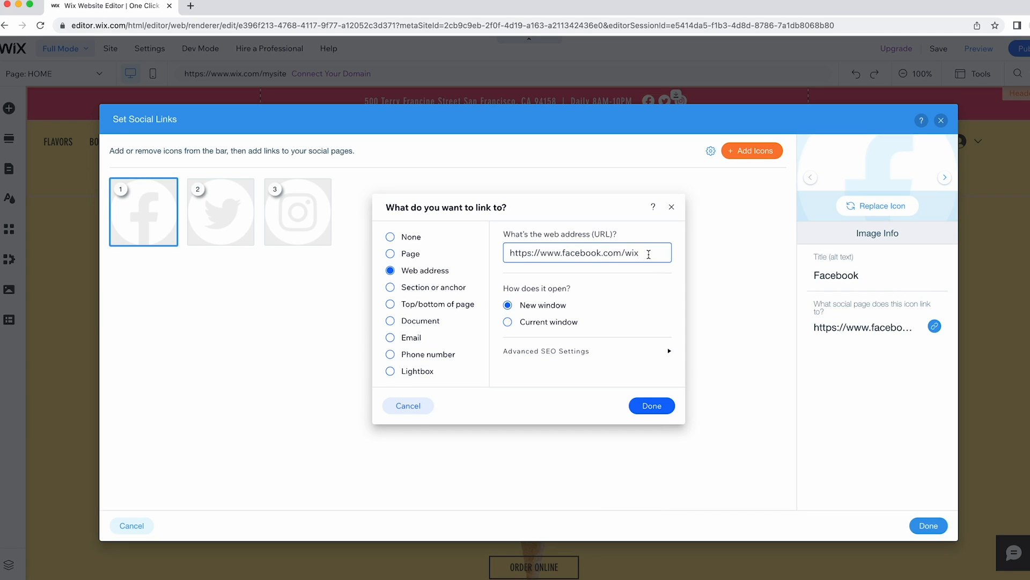
{"action": "key", "text": "BackSpace"}
{"action": "key", "text": "BackSpace"}
{"action": "key", "text": "BackSpace"}
{"action": "type", "text": "oneclickicecream"}
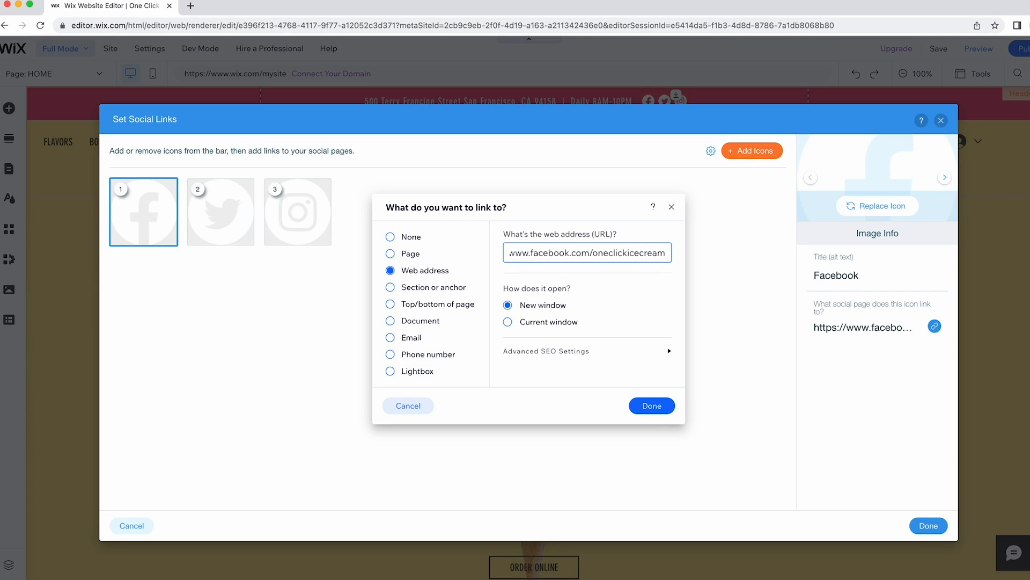
{"action": "left_click", "coordinate": [546, 308]}
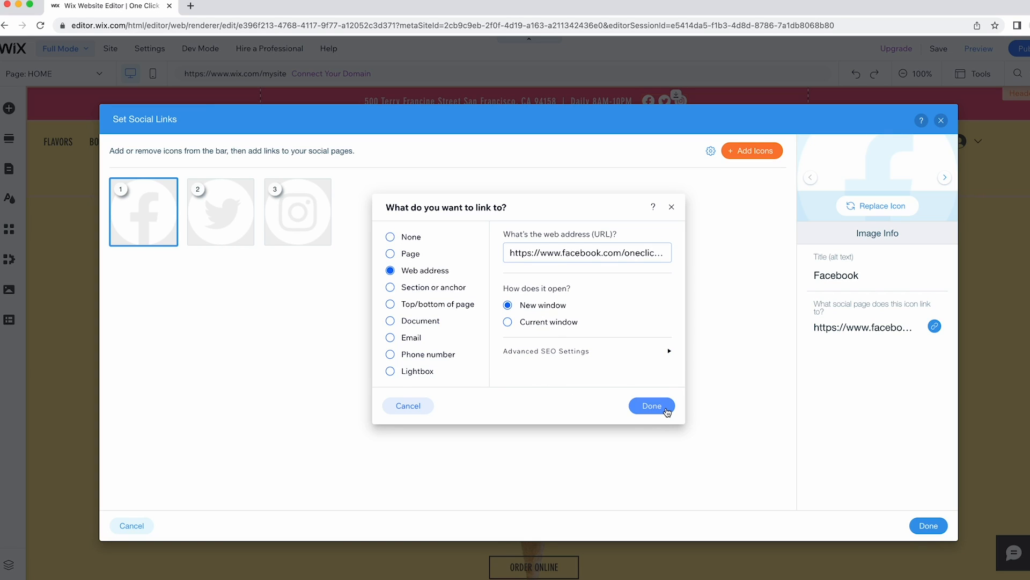
{"action": "left_click", "coordinate": [667, 411]}
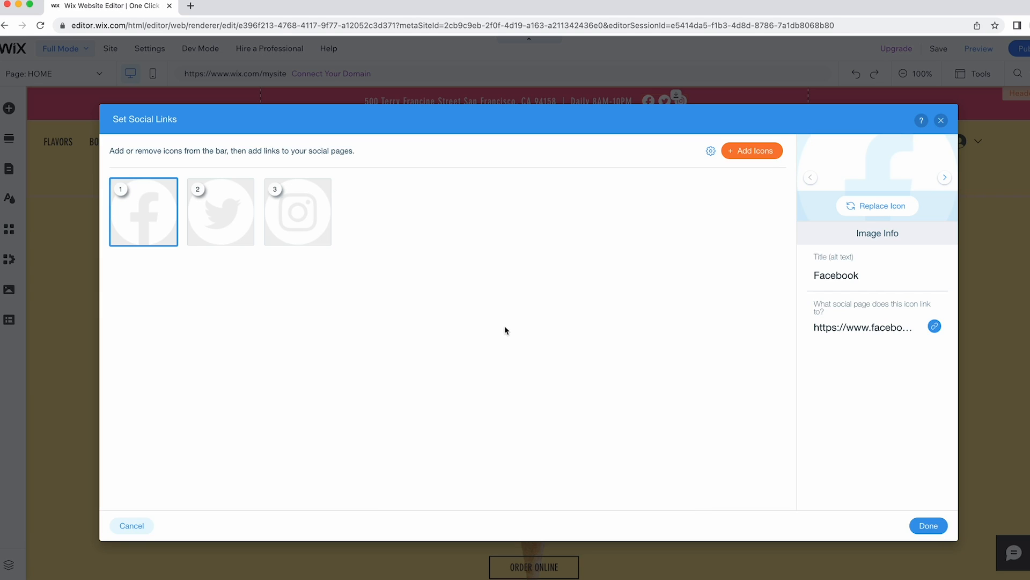
{"action": "left_click", "coordinate": [236, 215]}
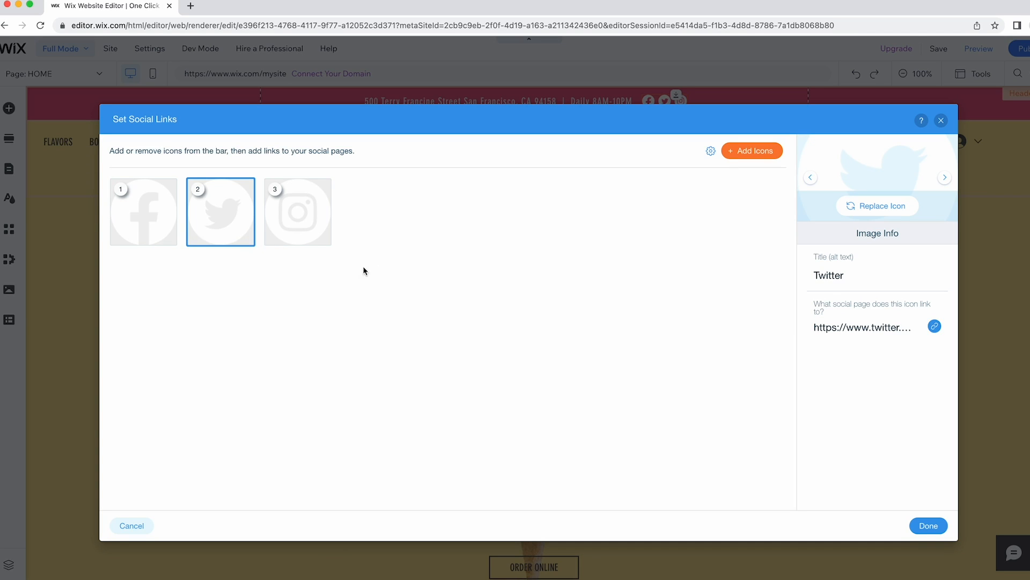
{"action": "left_click", "coordinate": [928, 526]}
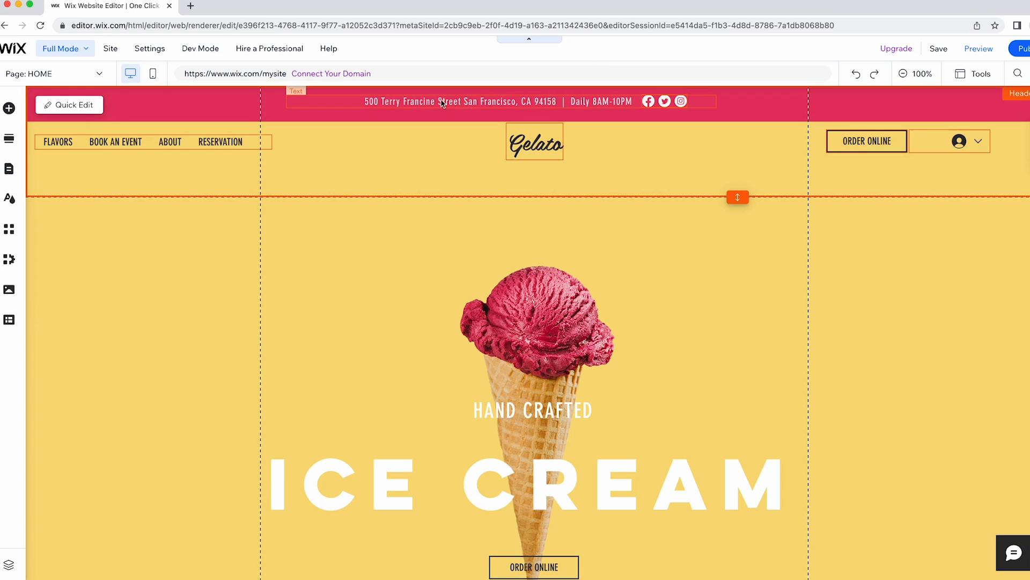
{"action": "left_click", "coordinate": [668, 105]}
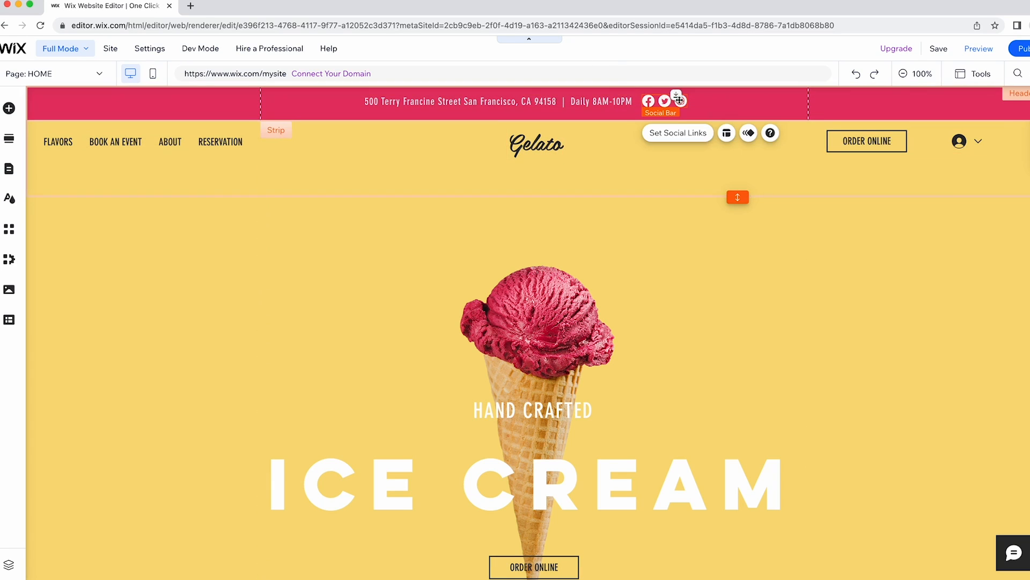
{"action": "left_click", "coordinate": [610, 48]}
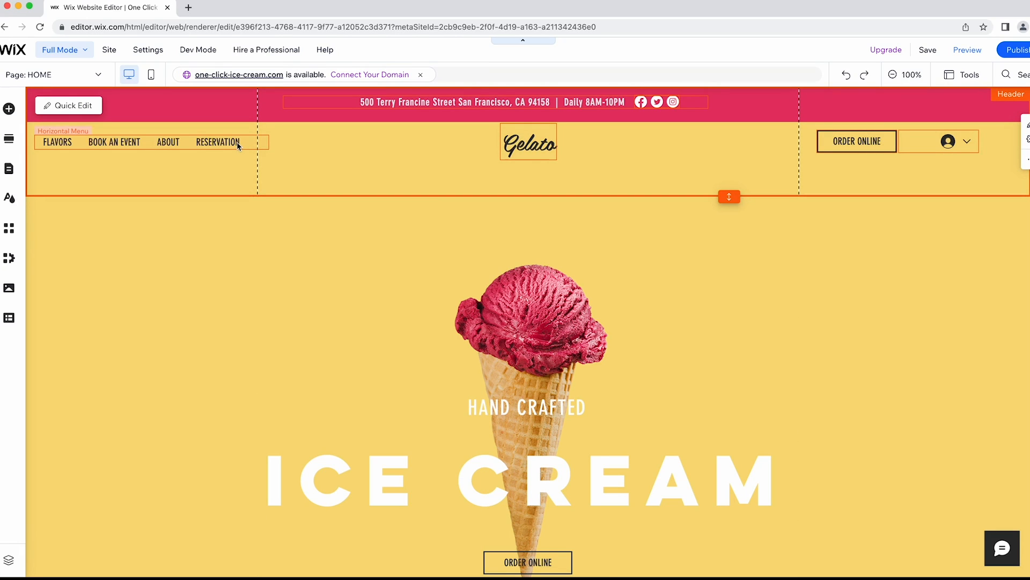
{"action": "left_click", "coordinate": [78, 143]}
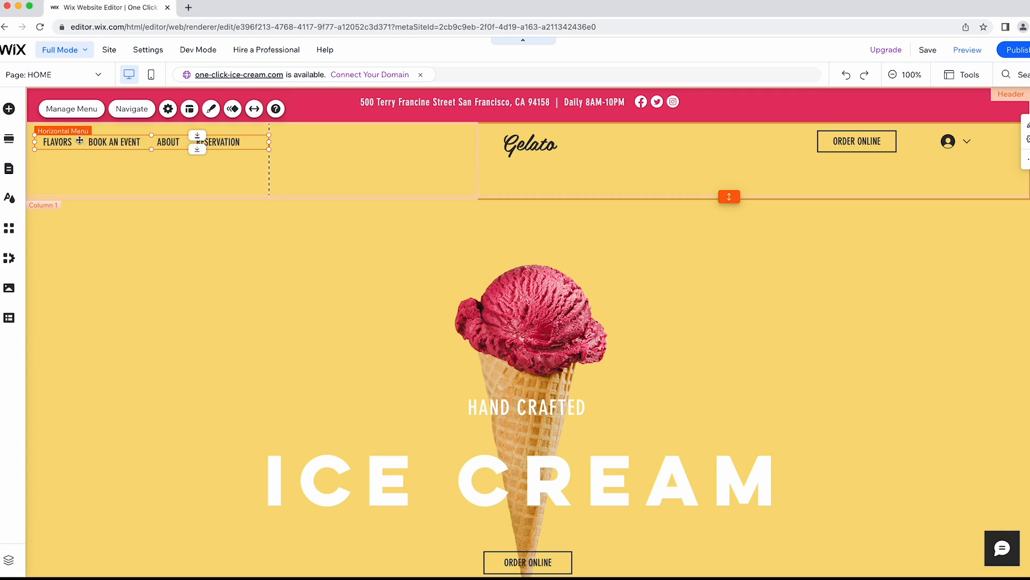
In the menu manager, rename the FLAVORS page to FLAVOURS, leaving HOME hidden.
{"action": "left_click", "coordinate": [67, 111]}
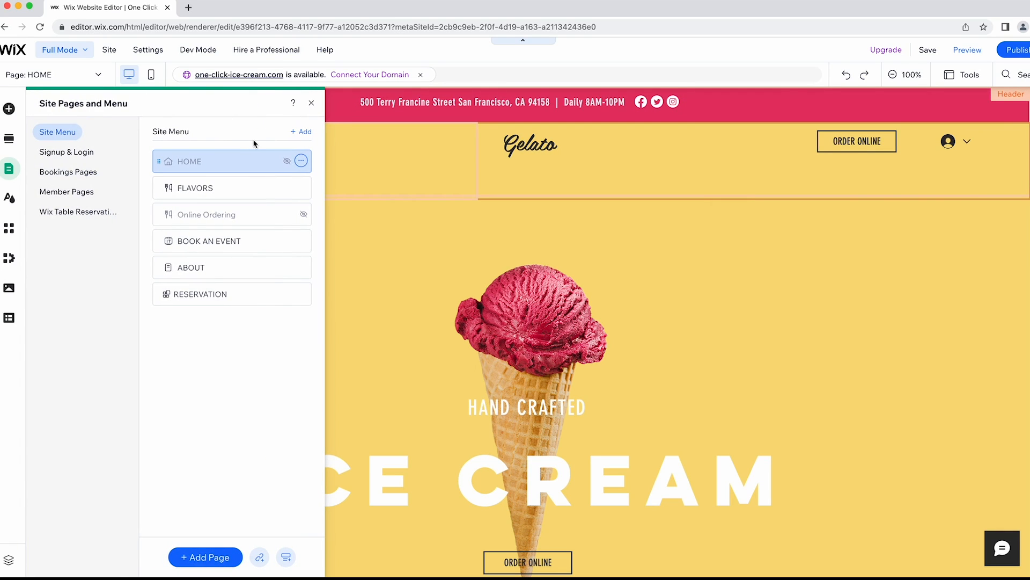
{"action": "left_click", "coordinate": [305, 161]}
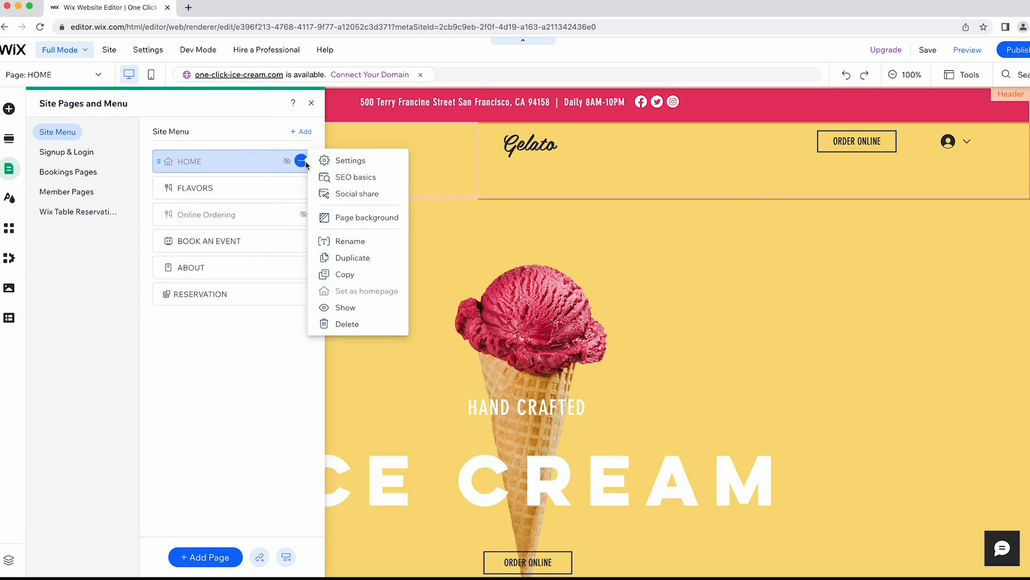
{"action": "left_click", "coordinate": [367, 309]}
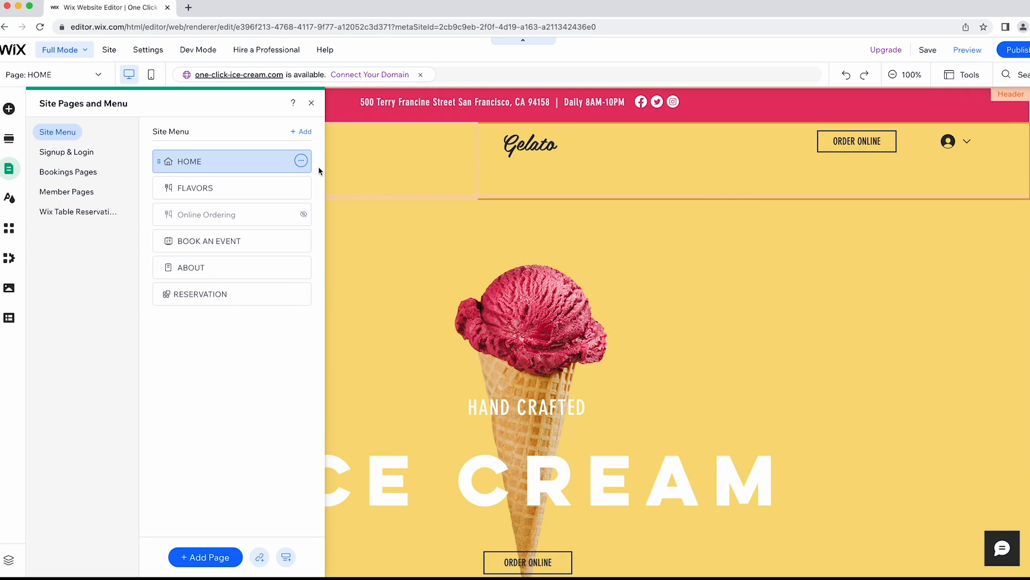
{"action": "left_click", "coordinate": [301, 161]}
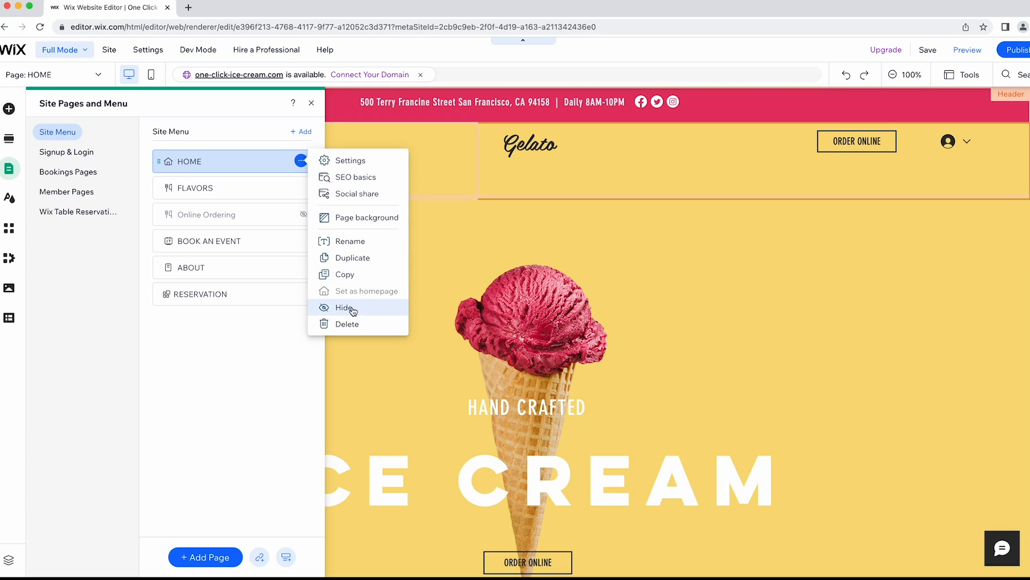
{"action": "left_click", "coordinate": [354, 308]}
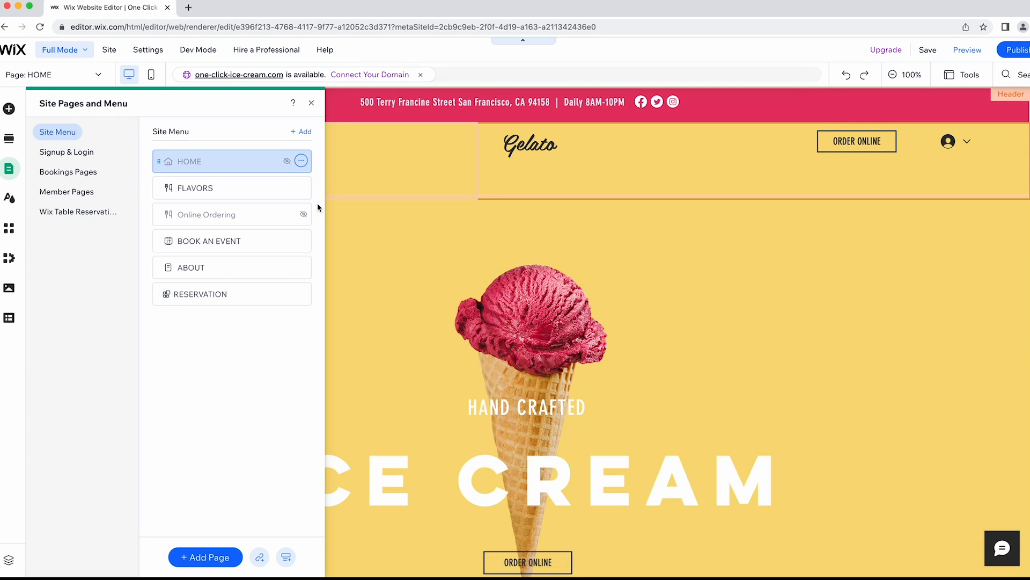
{"action": "double_click", "coordinate": [209, 188]}
{"action": "type", "text": "MENU"}
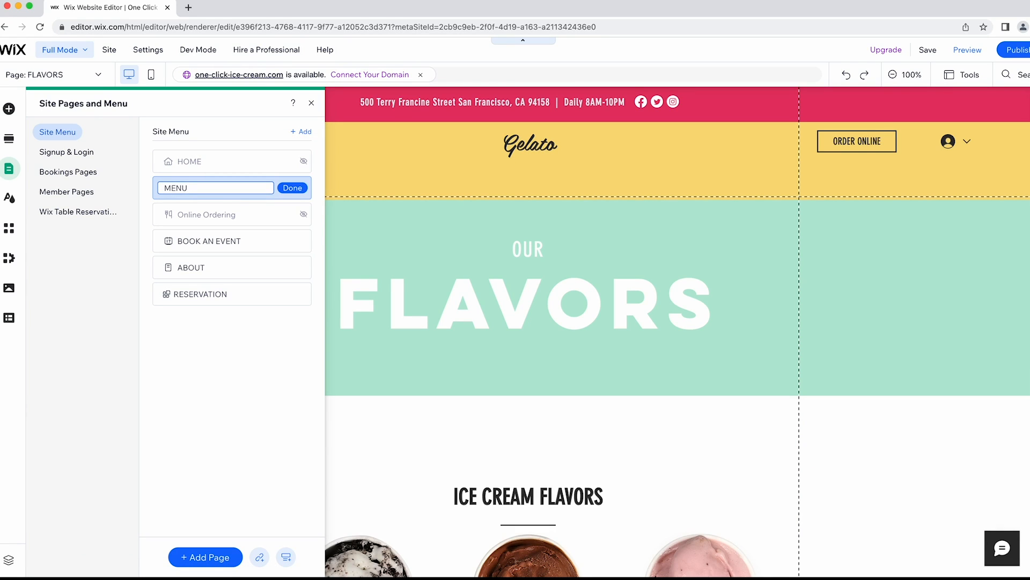
{"action": "key", "text": "BackSpace"}
{"action": "key", "text": "BackSpace"}
{"action": "key", "text": "BackSpace"}
{"action": "key", "text": "BackSpace"}
{"action": "type", "text": "FLAVOURS"}
{"action": "key", "text": "Return"}
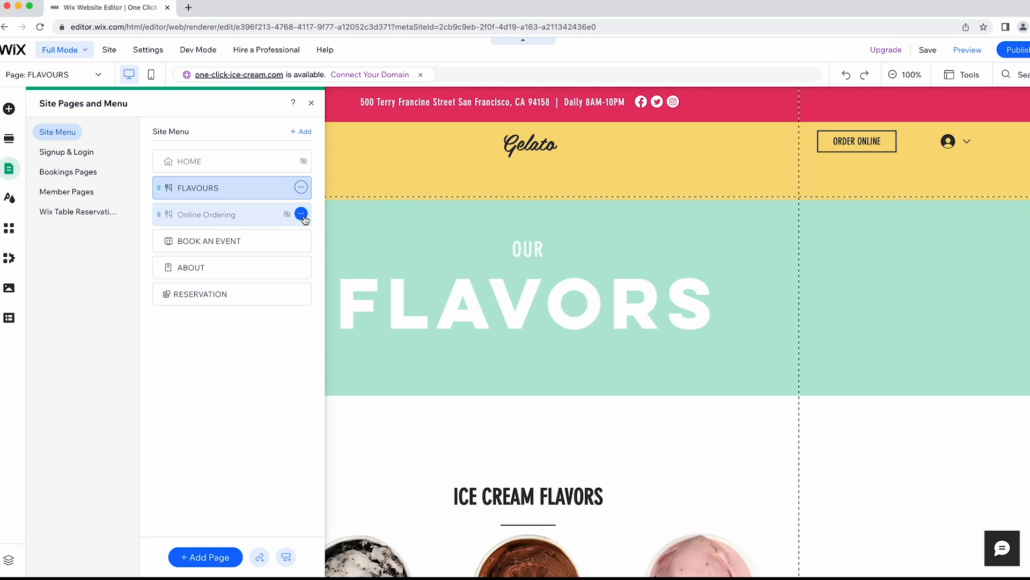
Show the Online Ordering page in the menu and rename it ONLINE ORDERING.
{"action": "left_click", "coordinate": [301, 214]}
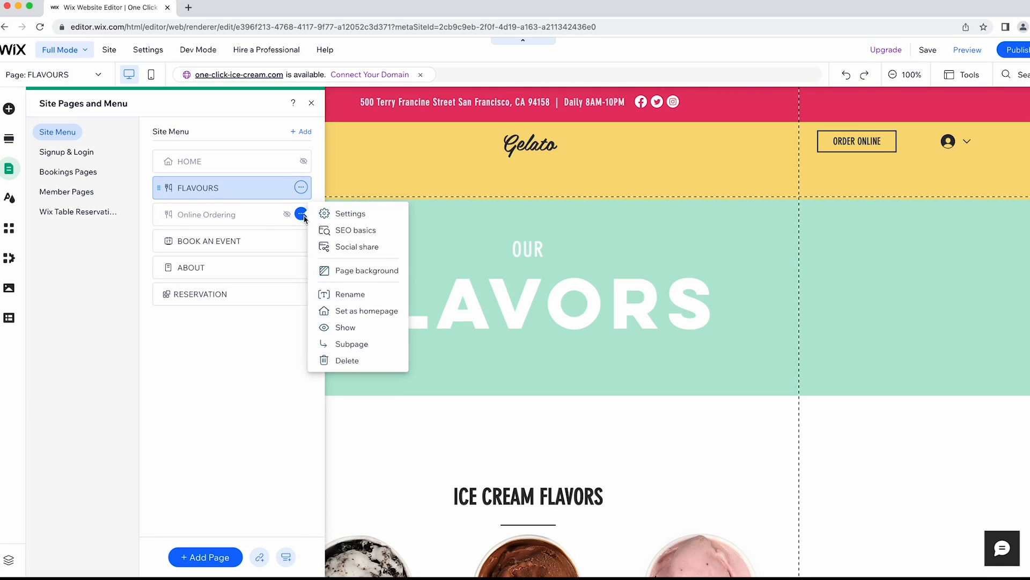
{"action": "left_click", "coordinate": [355, 333]}
{"action": "double_click", "coordinate": [218, 214]}
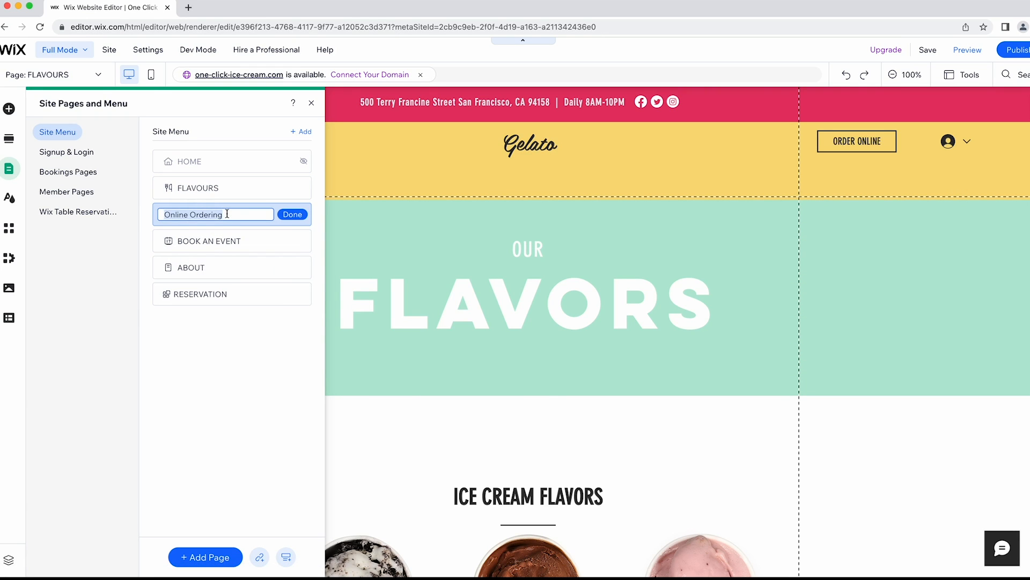
{"action": "type", "text": "ONLINE ORDERING"}
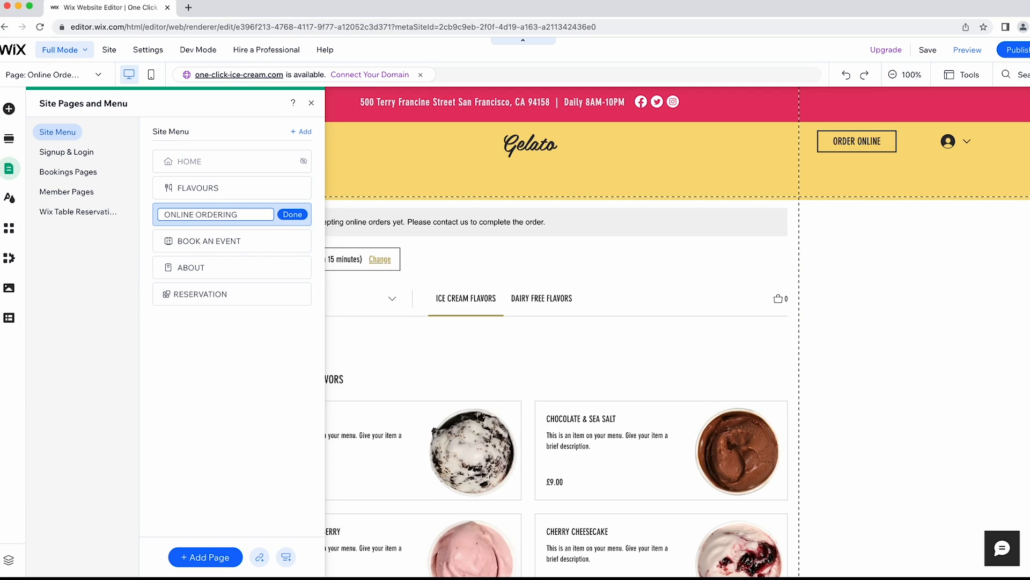
{"action": "key", "text": "Return"}
{"action": "left_click", "coordinate": [311, 103]}
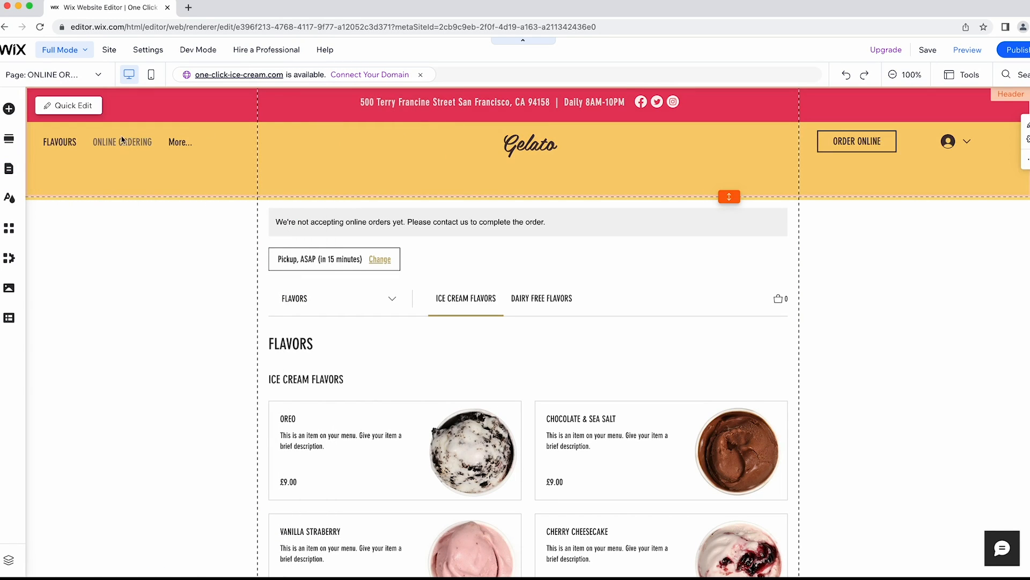
On the HOME page, widen the header menu so FLAVOURS through RESERVATION all show.
{"action": "left_click", "coordinate": [52, 75]}
{"action": "left_click", "coordinate": [31, 173]}
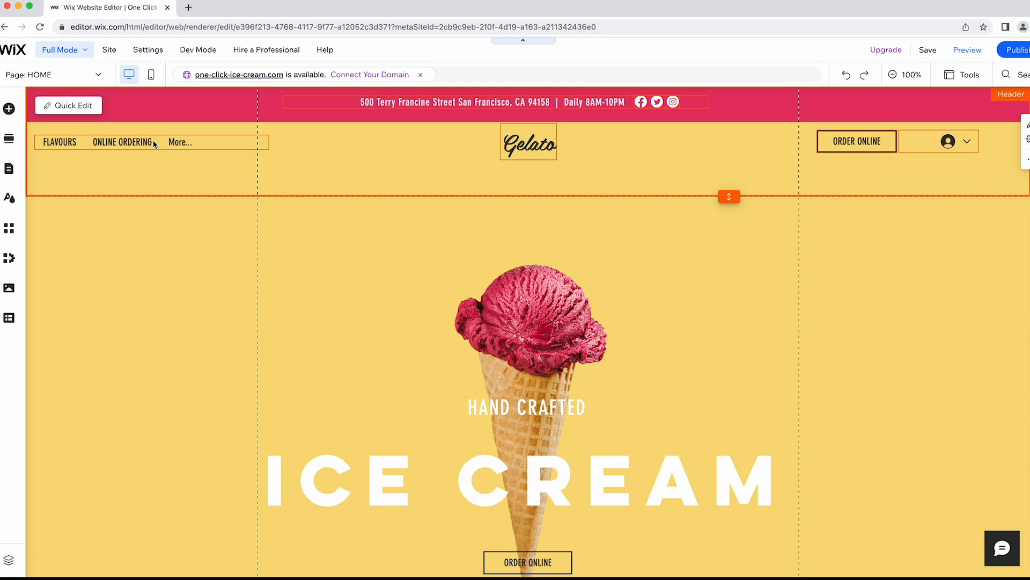
{"action": "left_click", "coordinate": [209, 145]}
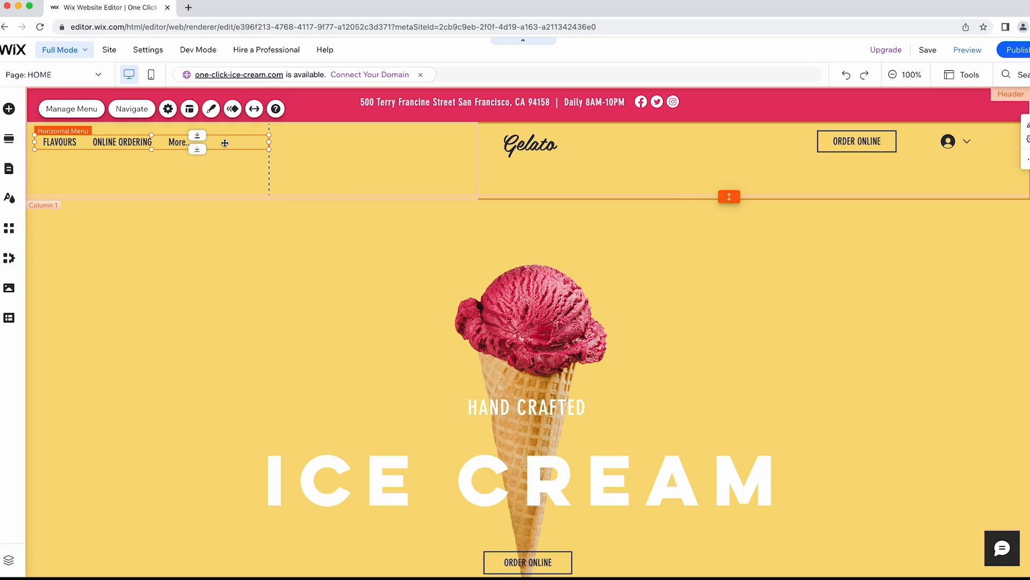
{"action": "left_click_drag", "start_coordinate": [268, 142], "coordinate": [353, 141]}
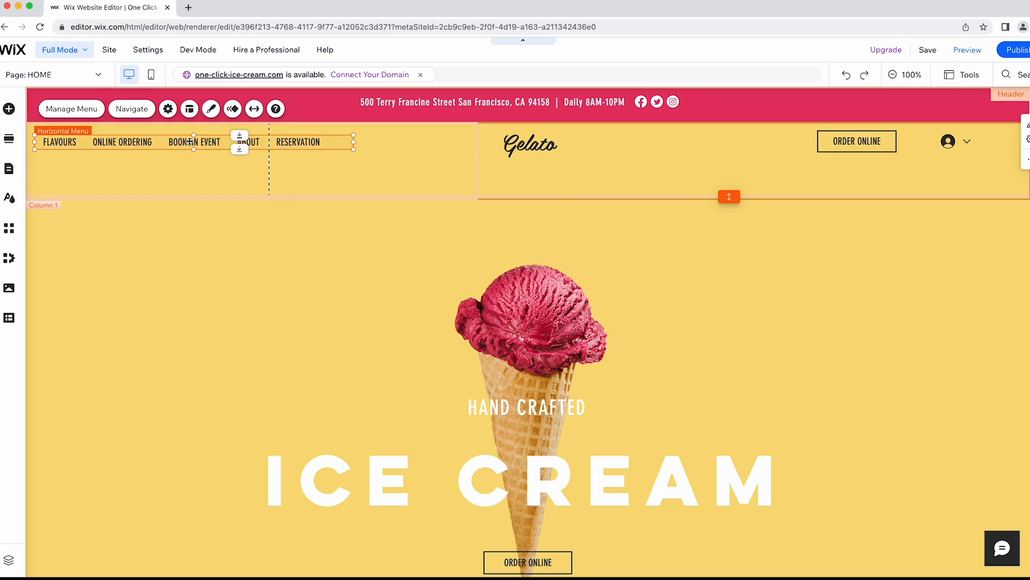
{"action": "left_click", "coordinate": [211, 110]}
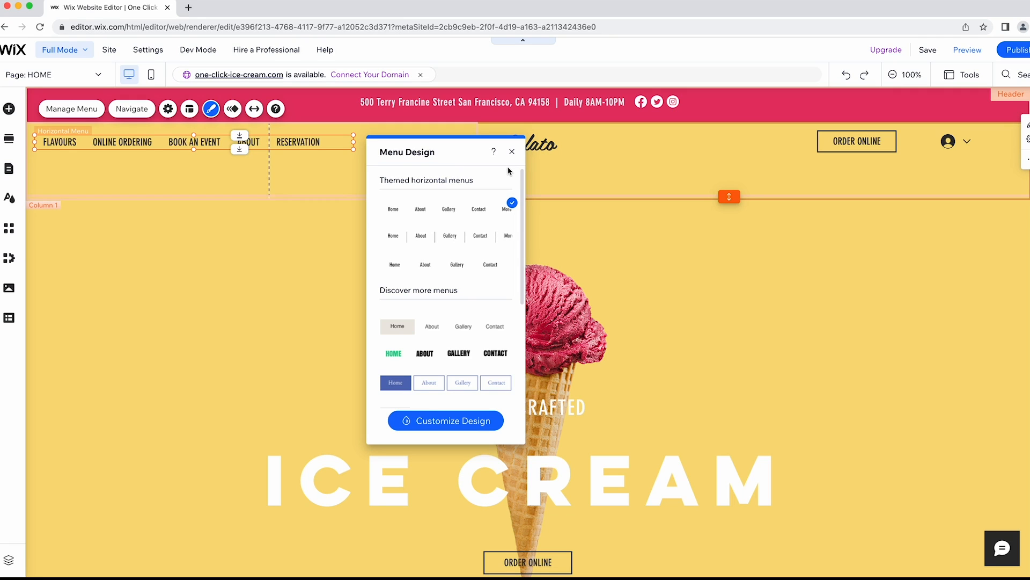
{"action": "scroll", "coordinate": [471, 220], "scroll_direction": "down", "scroll_amount": 3}
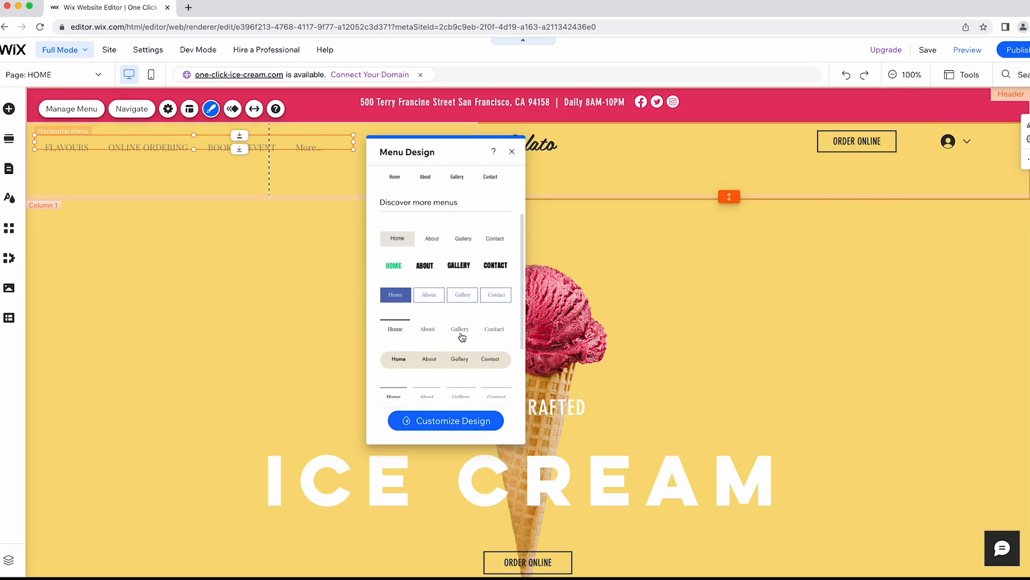
{"action": "left_click", "coordinate": [467, 421]}
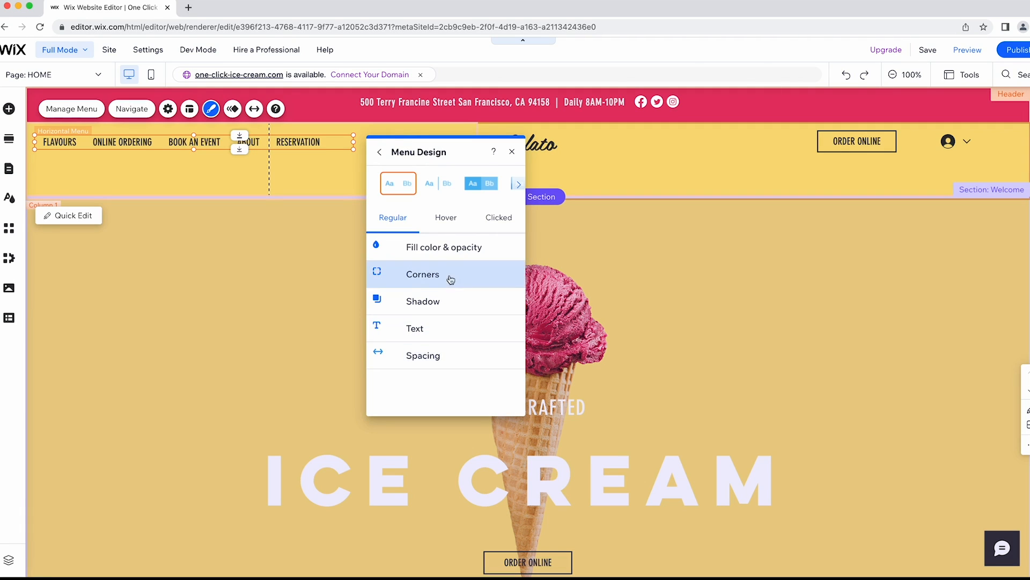
{"action": "left_click", "coordinate": [462, 251]}
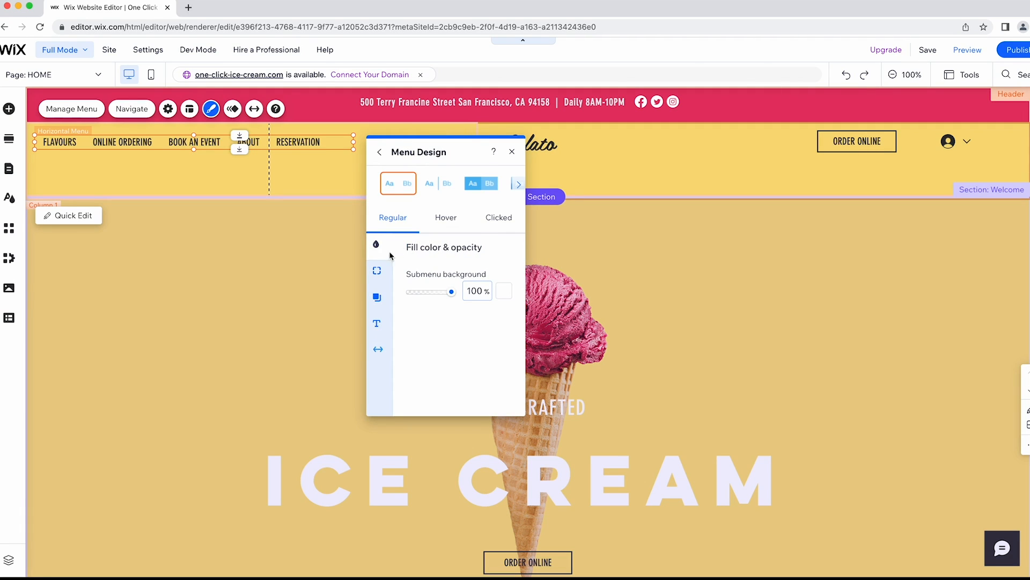
{"action": "left_click", "coordinate": [377, 324]}
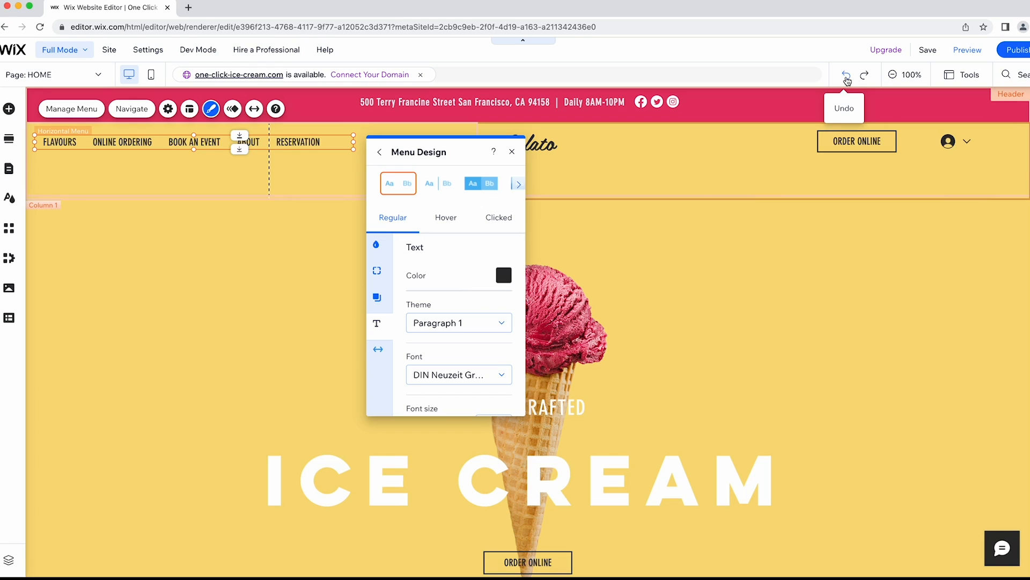
{"action": "left_click", "coordinate": [513, 153]}
{"action": "left_click", "coordinate": [500, 60]}
{"action": "left_click", "coordinate": [506, 169]}
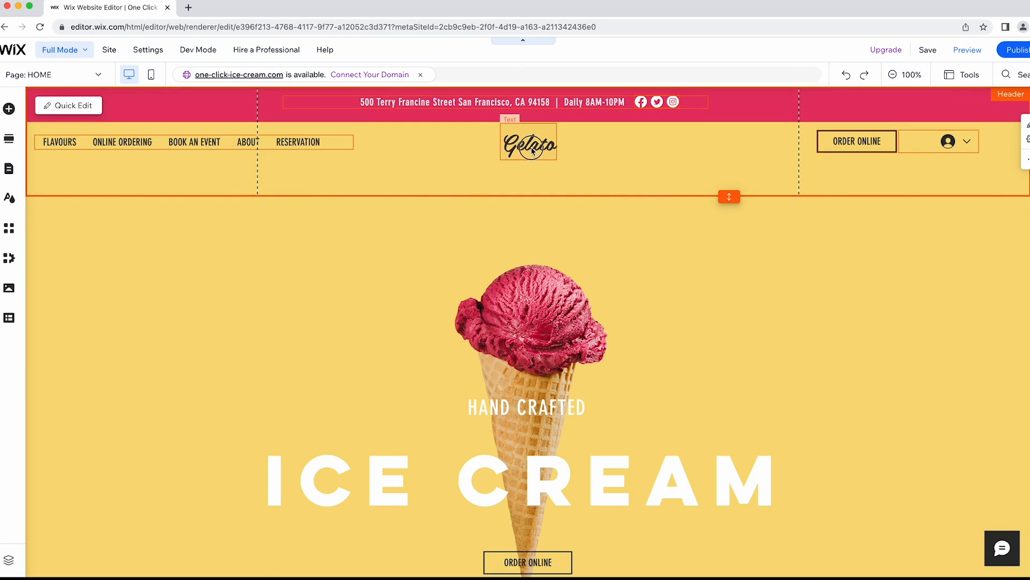
{"action": "left_click", "coordinate": [531, 147]}
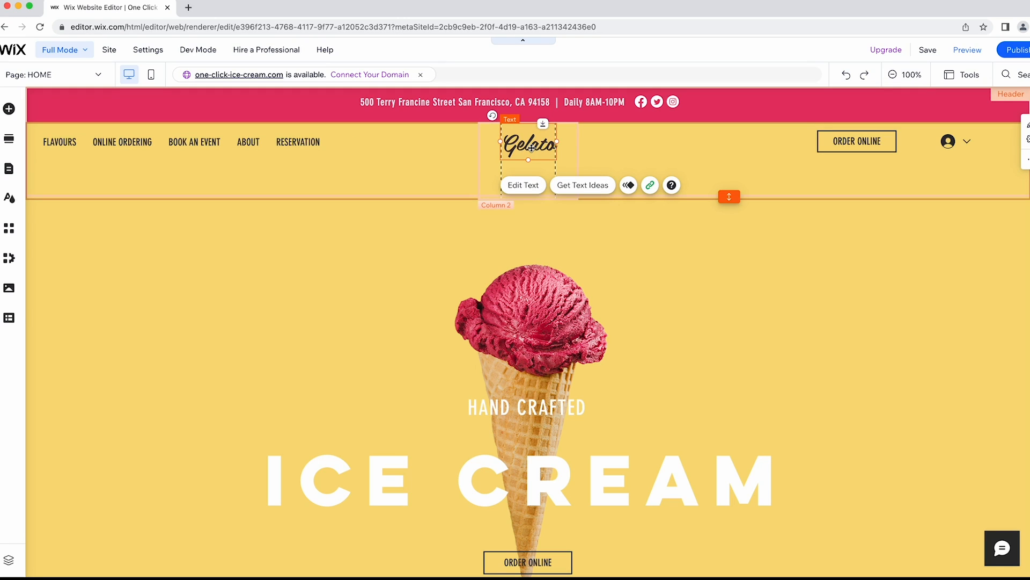
Delete the selected Gelato text from the header's centre column.
{"action": "key", "text": "Delete"}
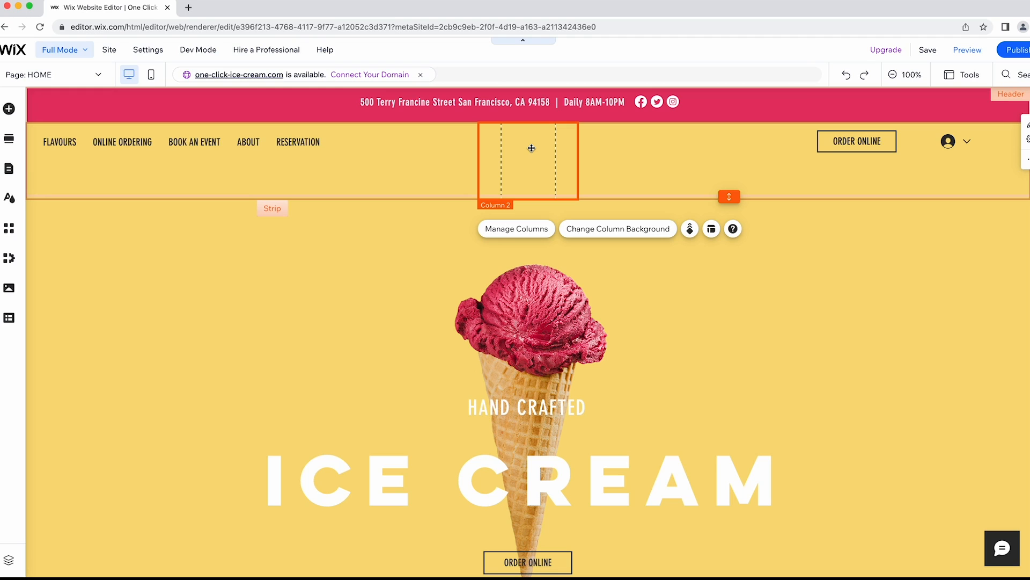
Upload logo.png from the Desktop and add it to the page.
{"action": "left_click", "coordinate": [9, 110]}
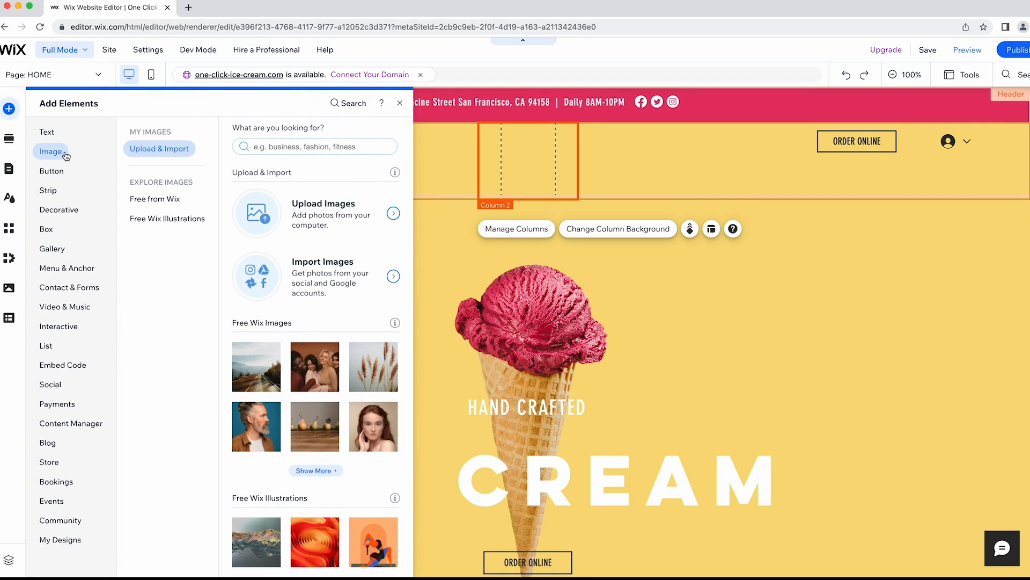
{"action": "left_click", "coordinate": [309, 210]}
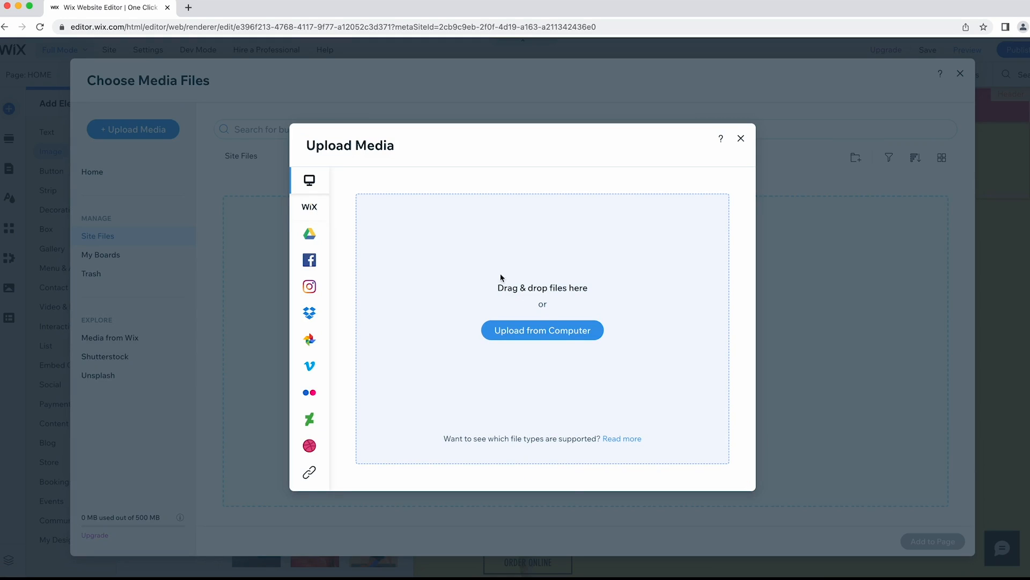
{"action": "left_click", "coordinate": [539, 333]}
{"action": "left_click", "coordinate": [413, 208]}
{"action": "left_click", "coordinate": [722, 393]}
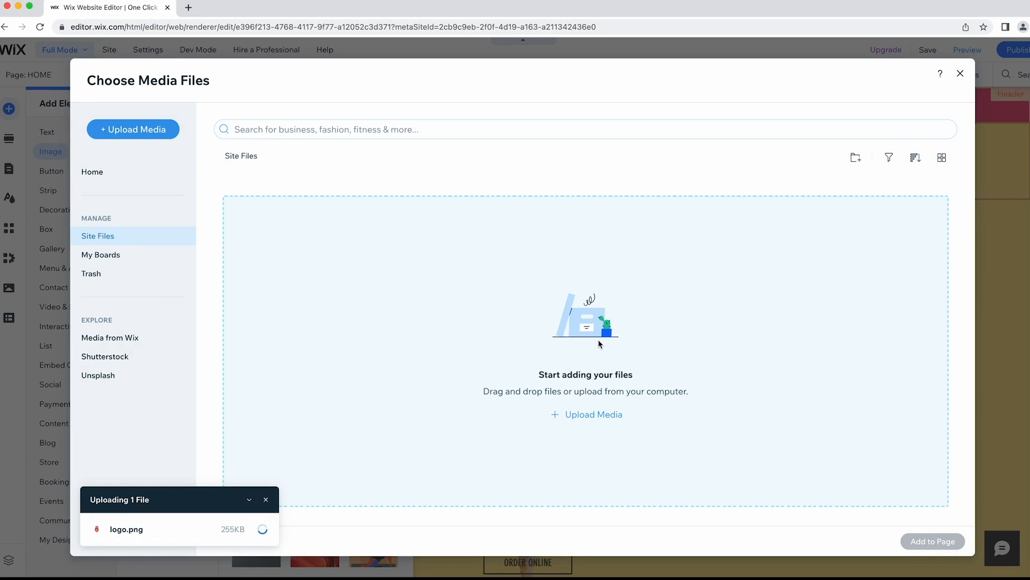
{"action": "left_click", "coordinate": [931, 542]}
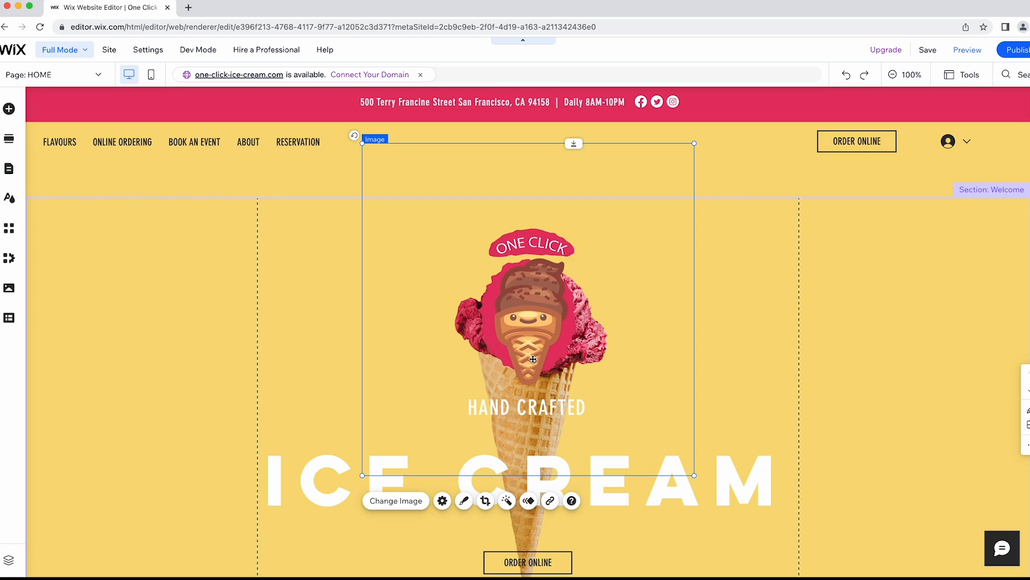
Shrink the logo to about 200 by 200 and place it in the header centre.
{"action": "left_click_drag", "start_coordinate": [692, 143], "coordinate": [465, 357]}
{"action": "left_click_drag", "start_coordinate": [465, 357], "coordinate": [455, 368]}
{"action": "left_click_drag", "start_coordinate": [411, 419], "coordinate": [526, 144]}
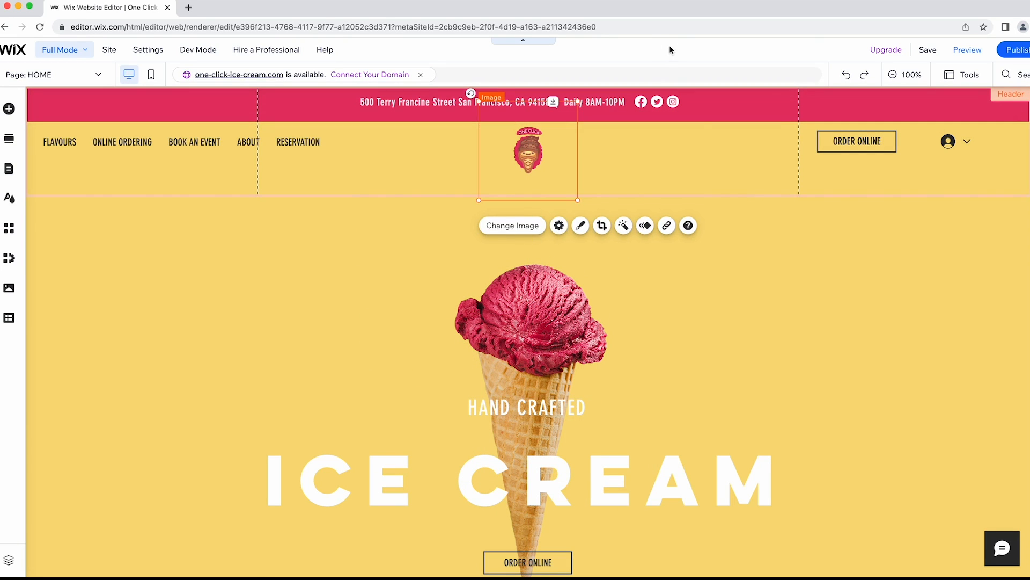
{"action": "left_click", "coordinate": [671, 50]}
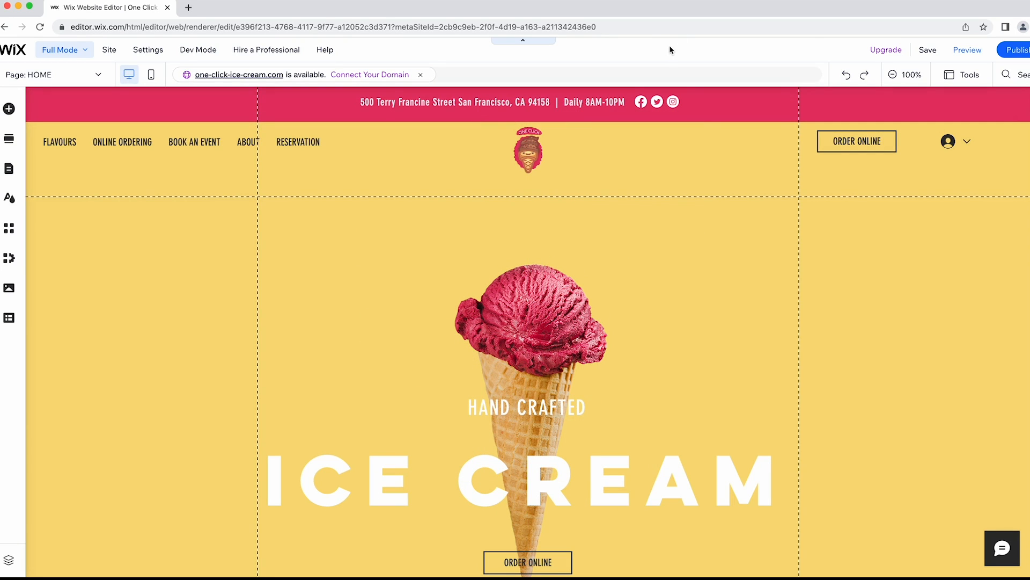
{"action": "left_click", "coordinate": [871, 146]}
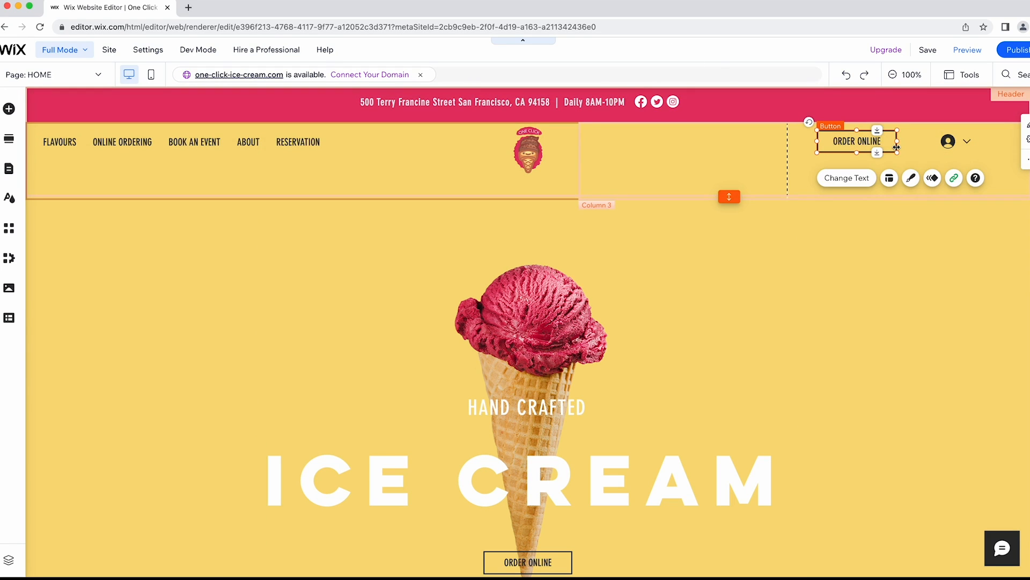
{"action": "left_click", "coordinate": [948, 141]}
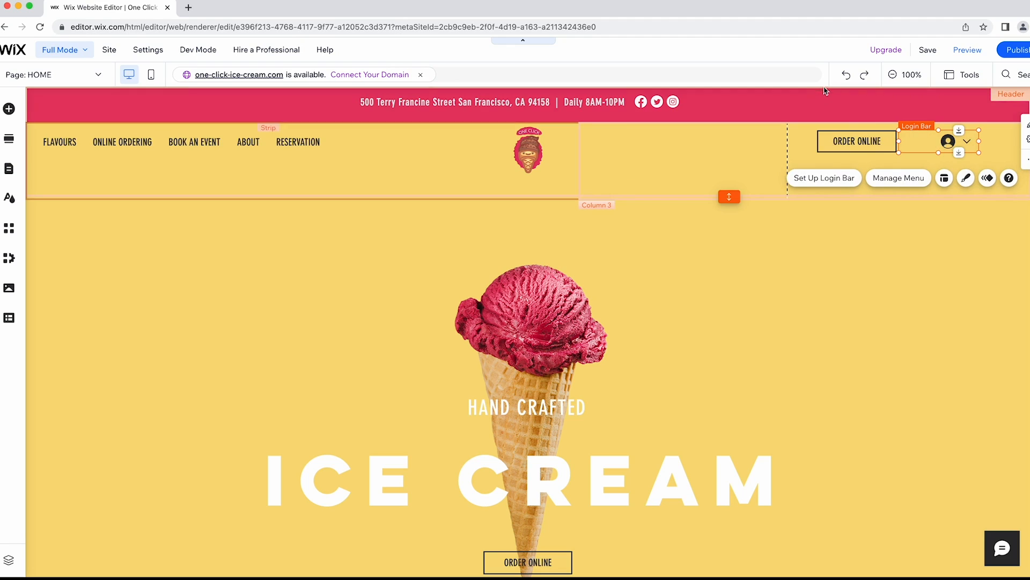
{"action": "left_click", "coordinate": [759, 49]}
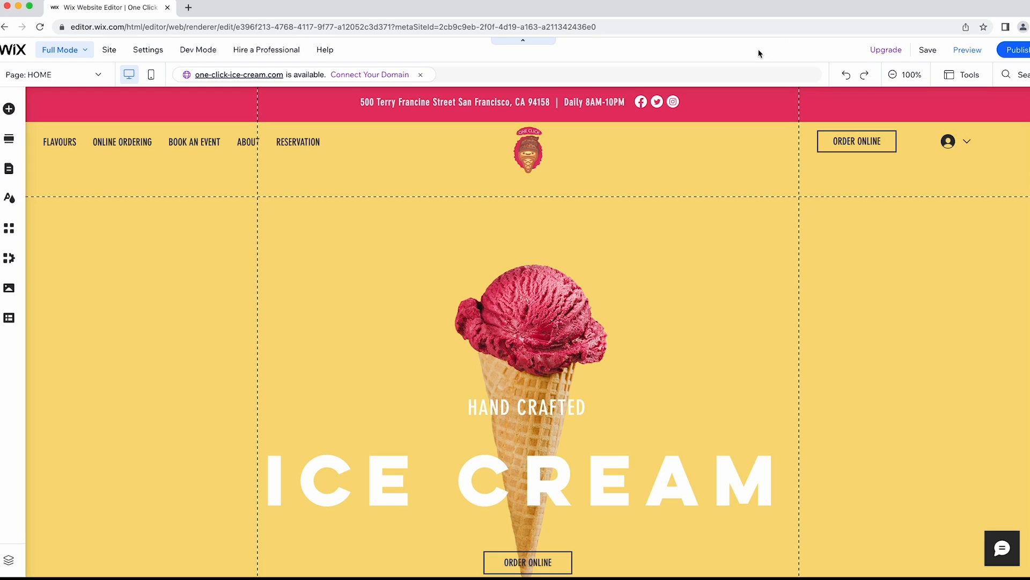
{"action": "scroll", "coordinate": [677, 300], "scroll_direction": "down", "scroll_amount": 2}
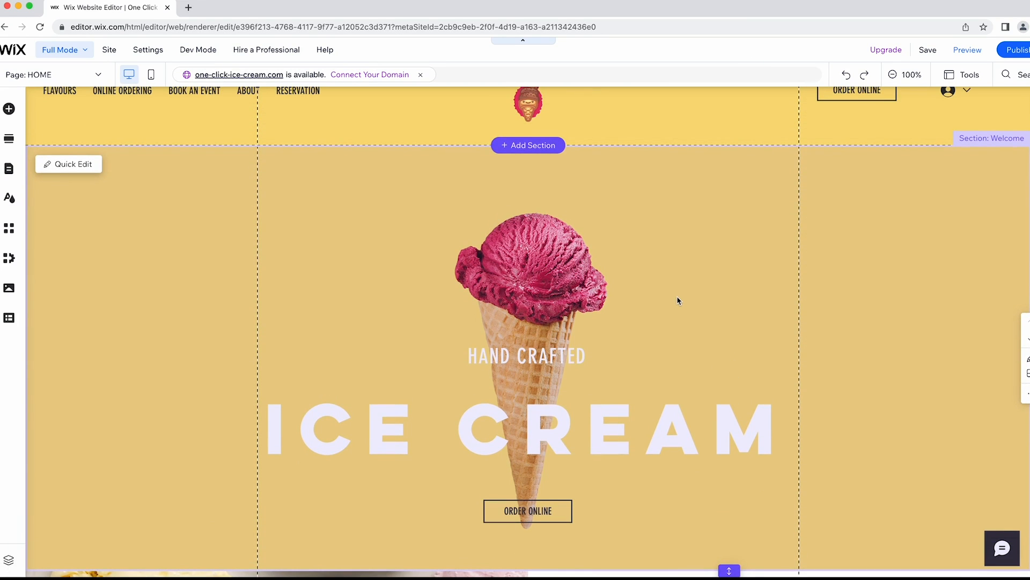
Search the media library for 'ice cream' and set the Ice Cream Cones photo as the Welcome background.
{"action": "left_click", "coordinate": [281, 223]}
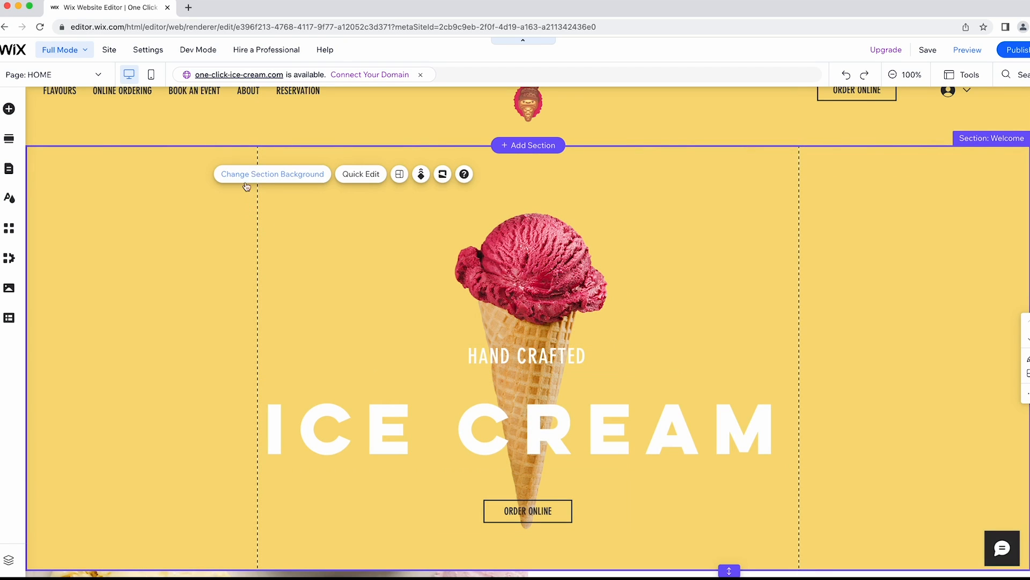
{"action": "left_click", "coordinate": [259, 179]}
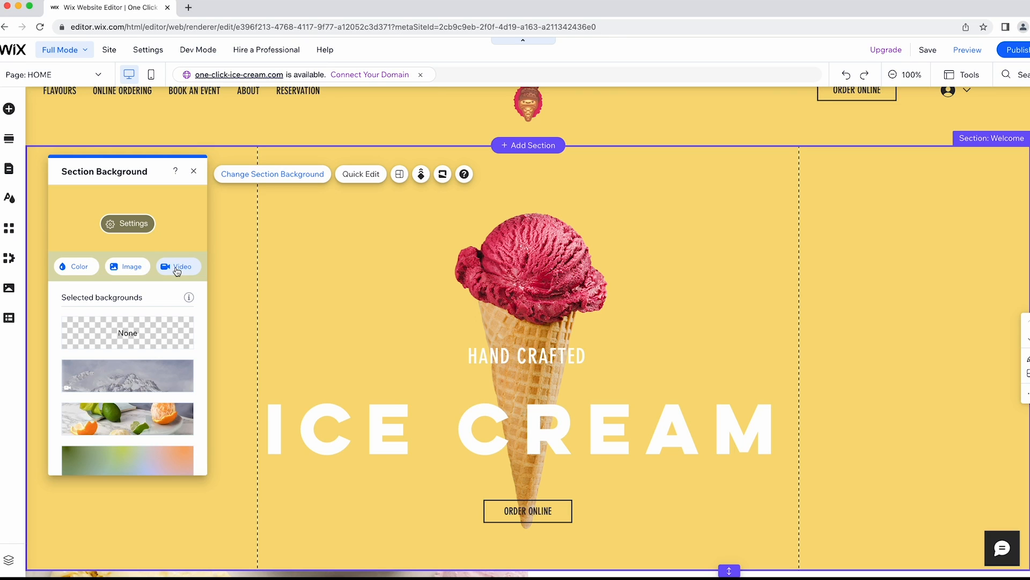
{"action": "left_click", "coordinate": [131, 271]}
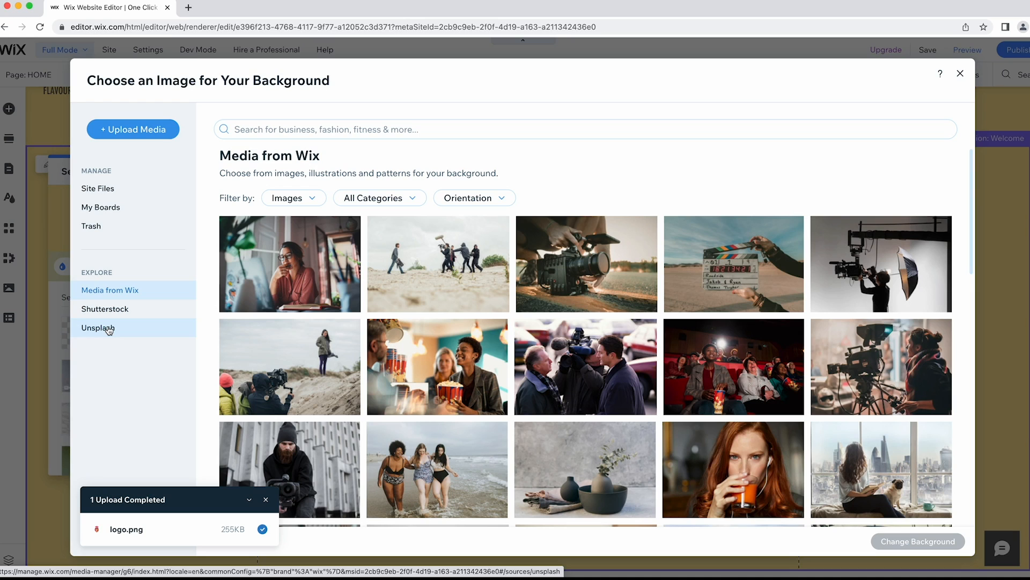
{"action": "left_click", "coordinate": [354, 124]}
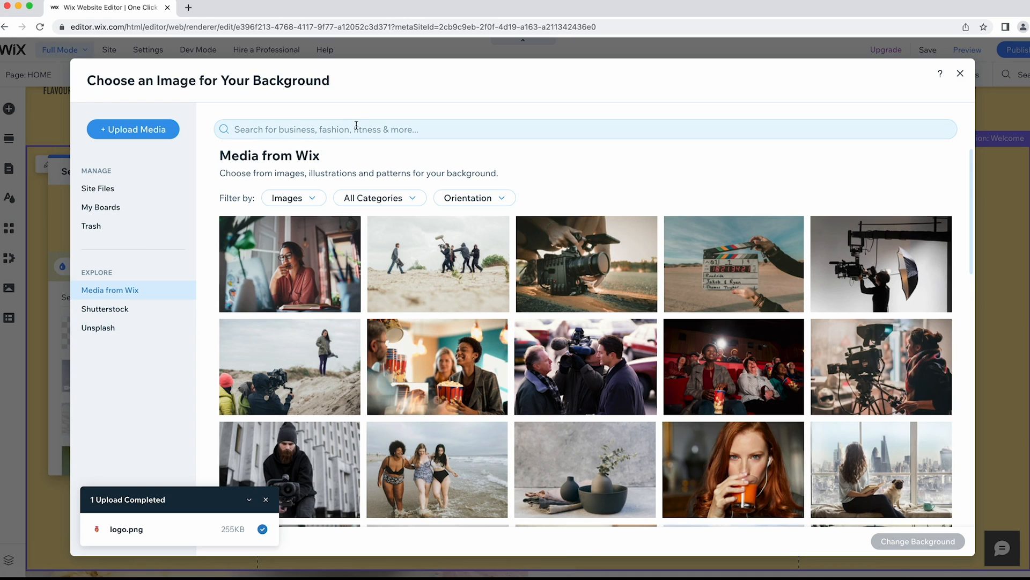
{"action": "type", "text": "ice cream"}
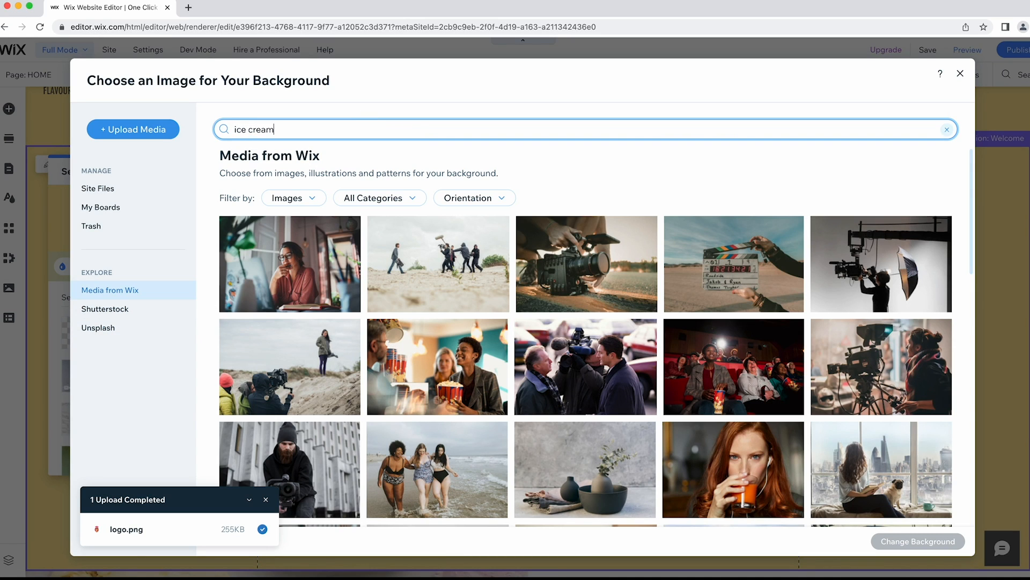
{"action": "key", "text": "Return"}
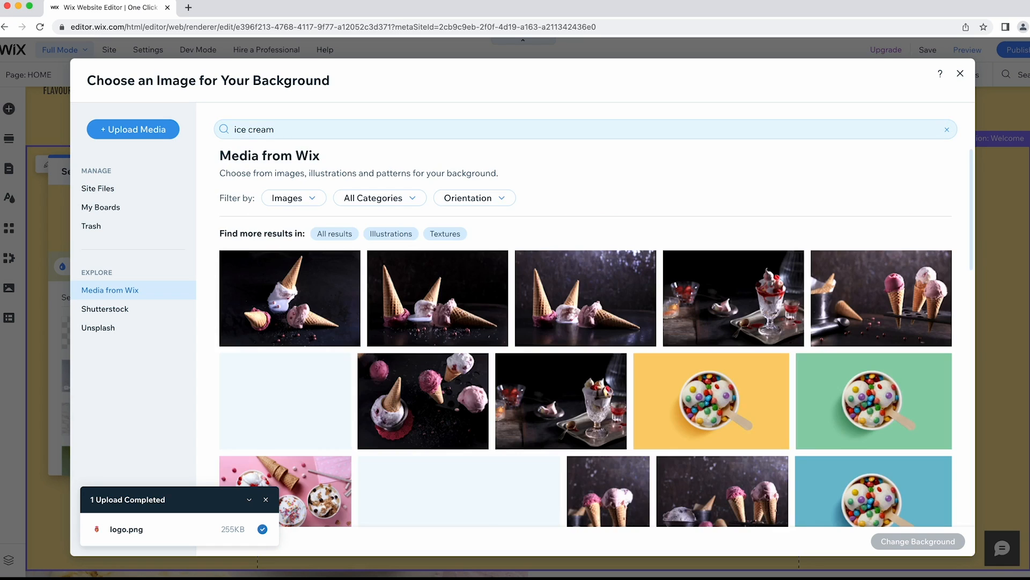
{"action": "scroll", "coordinate": [586, 259], "scroll_direction": "down", "scroll_amount": 6}
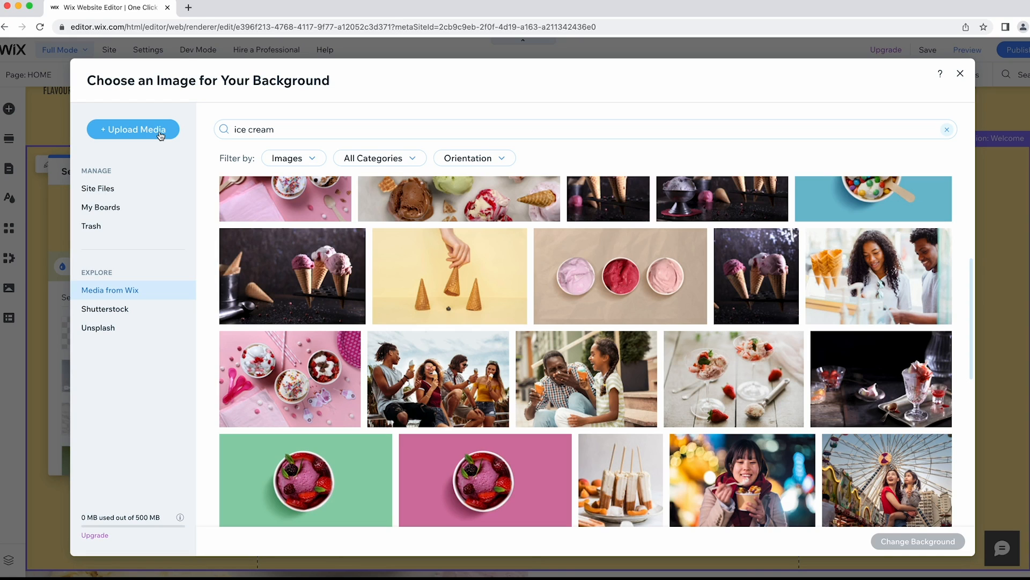
{"action": "left_click", "coordinate": [465, 287]}
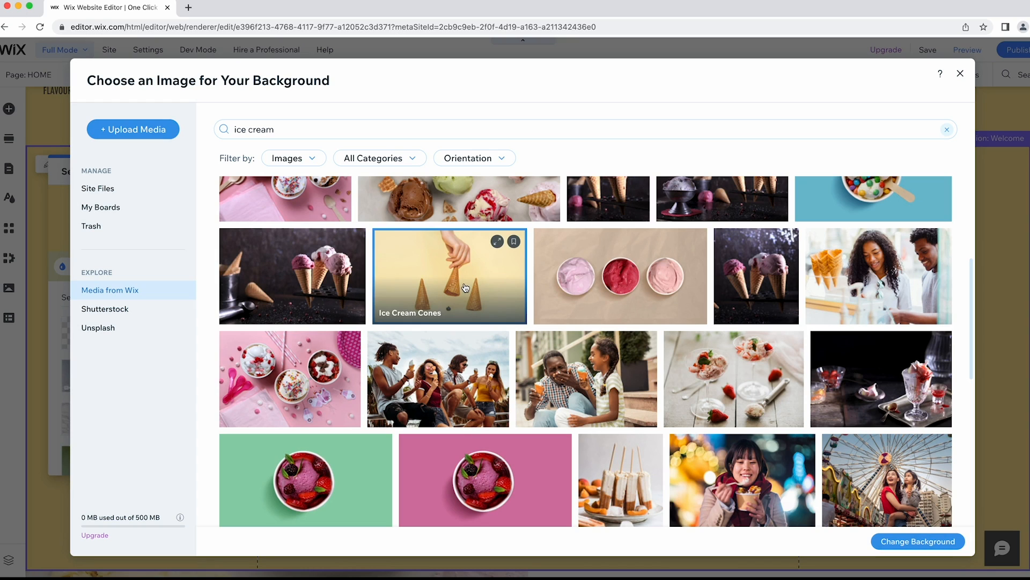
{"action": "left_click", "coordinate": [914, 542]}
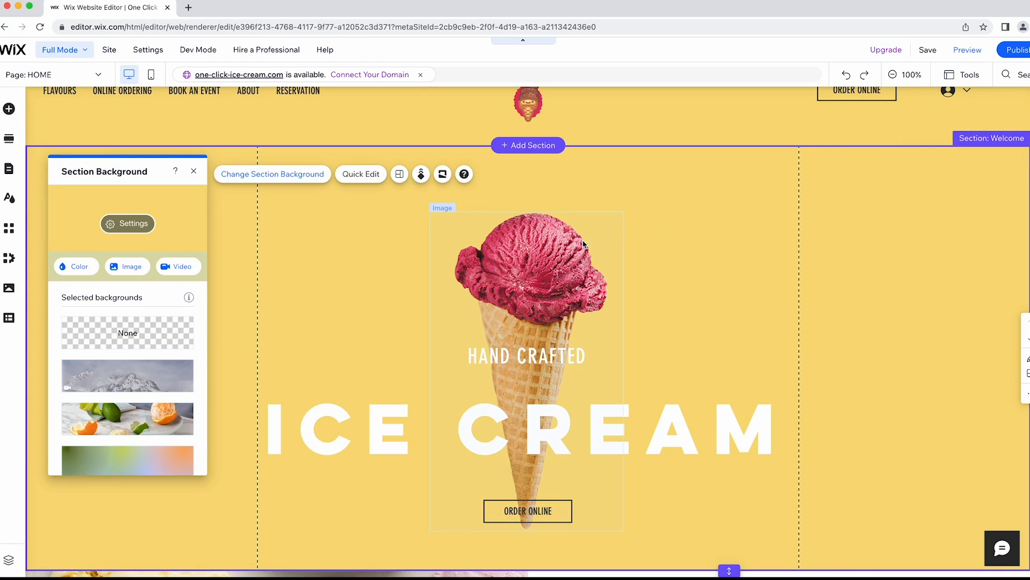
{"action": "left_click", "coordinate": [194, 170]}
{"action": "left_click", "coordinate": [557, 243]}
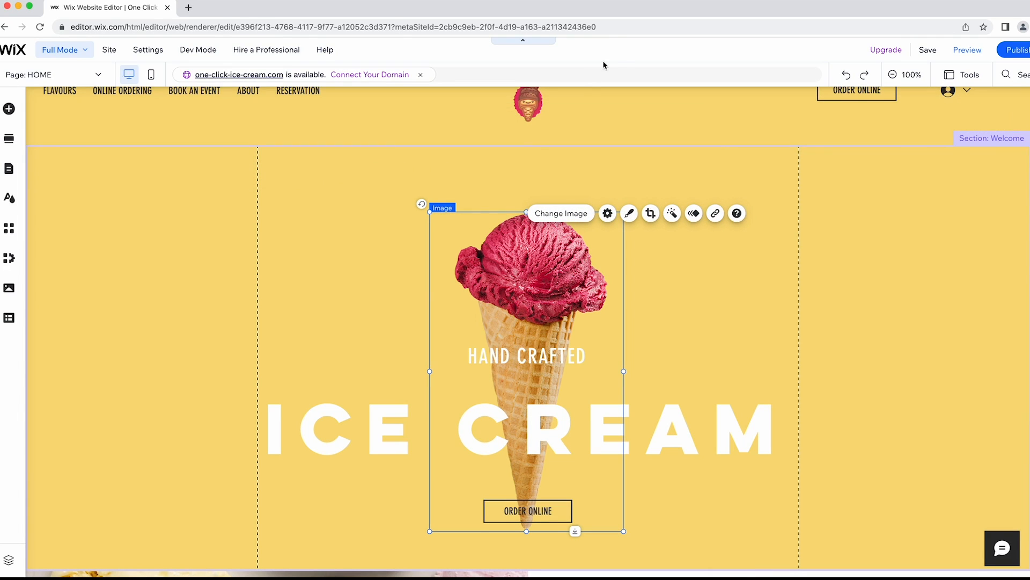
{"action": "left_click", "coordinate": [621, 44]}
Give the HAND CRAFTED heading a drop-shadow text effect.
{"action": "scroll", "coordinate": [537, 356], "scroll_direction": "down", "scroll_amount": 1}
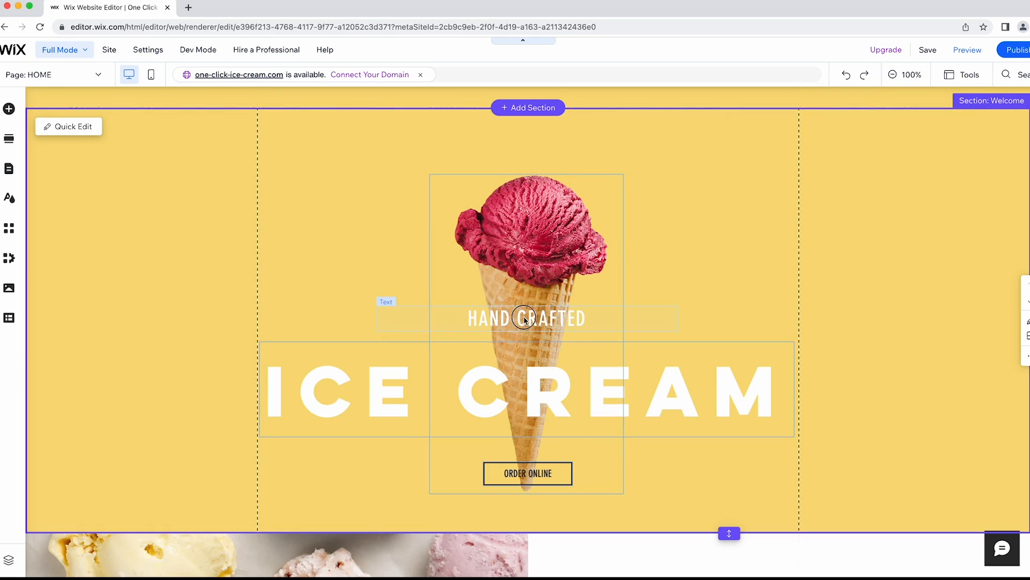
{"action": "left_click", "coordinate": [525, 321]}
{"action": "left_click", "coordinate": [400, 281]}
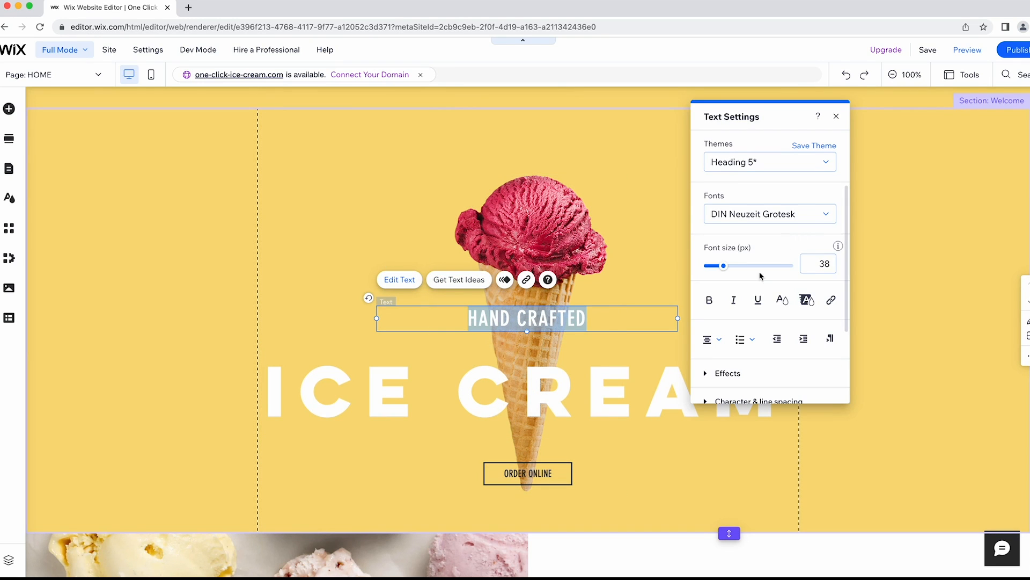
{"action": "scroll", "coordinate": [759, 275], "scroll_direction": "down", "scroll_amount": 3}
{"action": "left_click", "coordinate": [714, 272]}
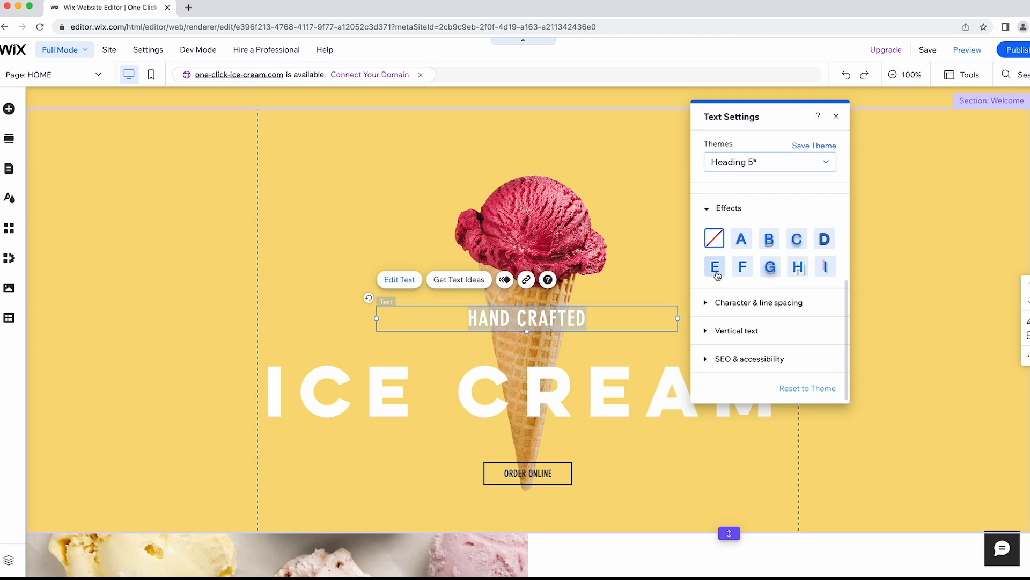
{"action": "left_click", "coordinate": [798, 267]}
Give the ICE CREAM heading a drop-shadow text effect.
{"action": "left_click", "coordinate": [514, 382]}
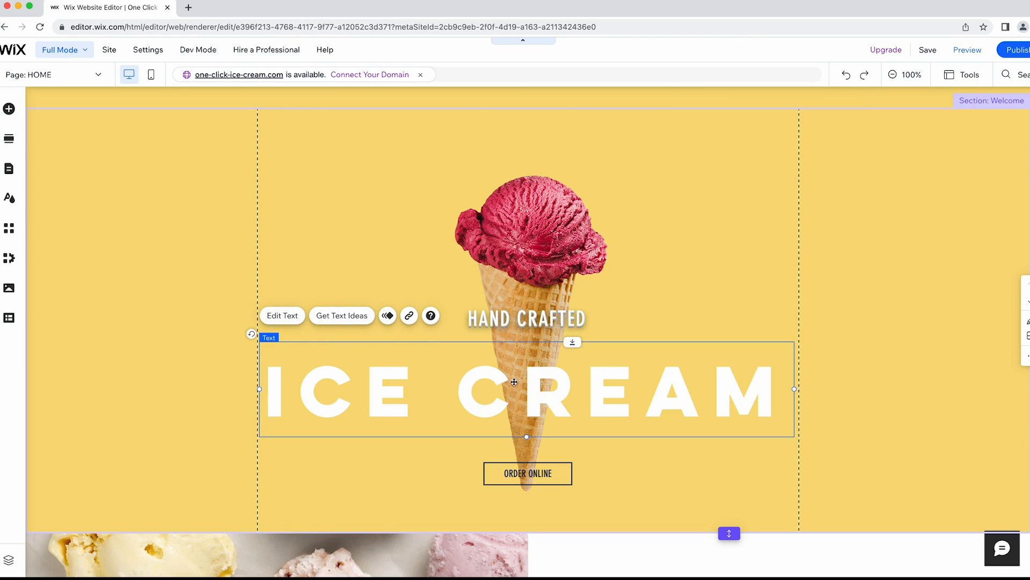
{"action": "left_click", "coordinate": [295, 321]}
{"action": "scroll", "coordinate": [879, 333], "scroll_direction": "down", "scroll_amount": 3}
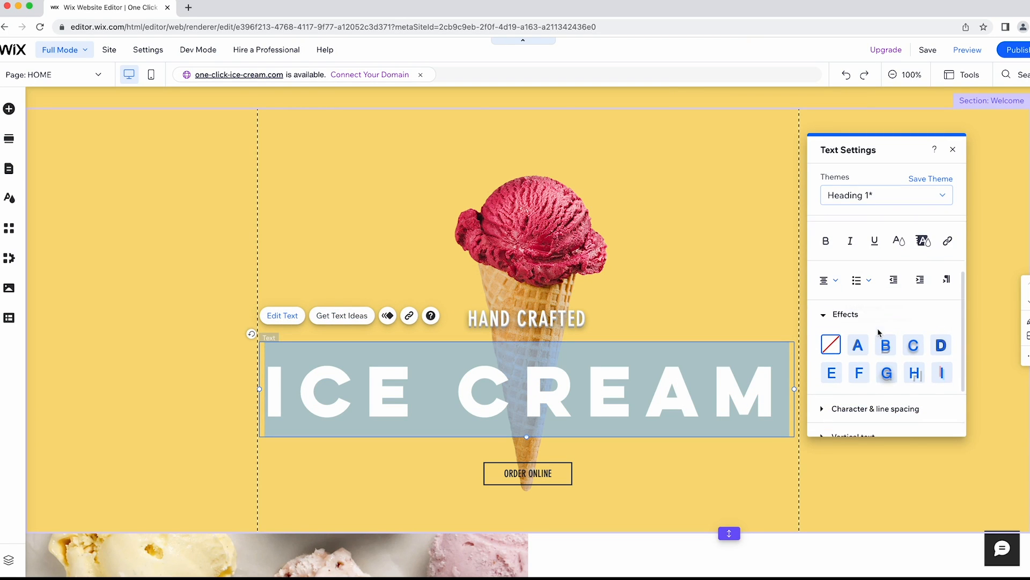
{"action": "left_click", "coordinate": [886, 369]}
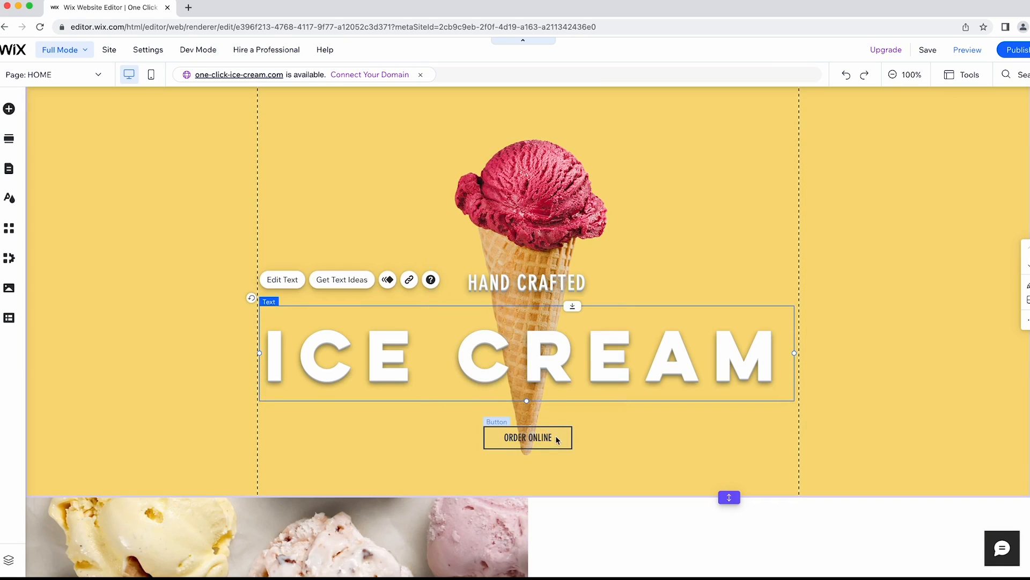
{"action": "left_click", "coordinate": [542, 436]}
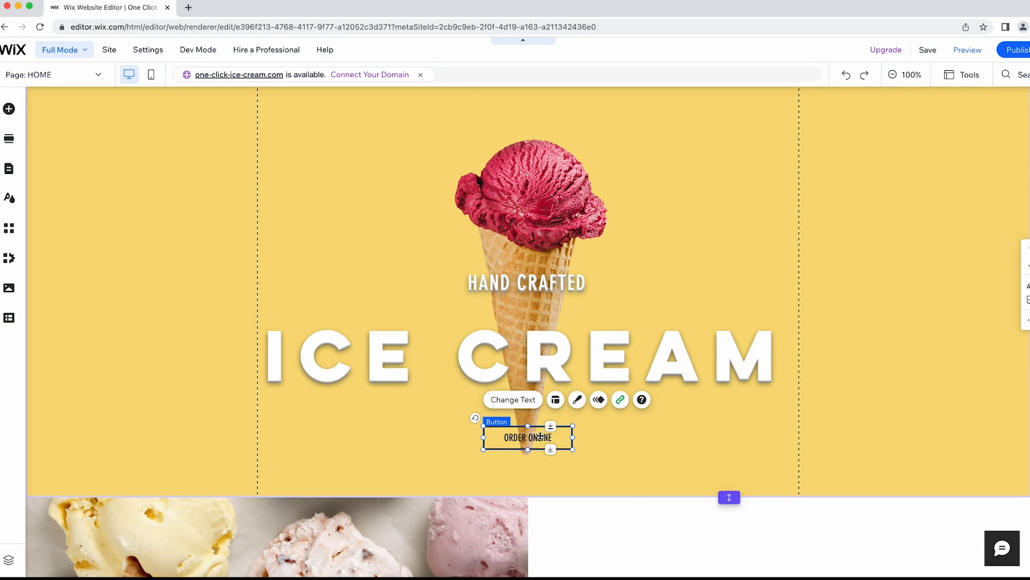
Switch the ORDER ONLINE button to a new preset with a red #E54565 fill.
{"action": "left_click", "coordinate": [578, 400]}
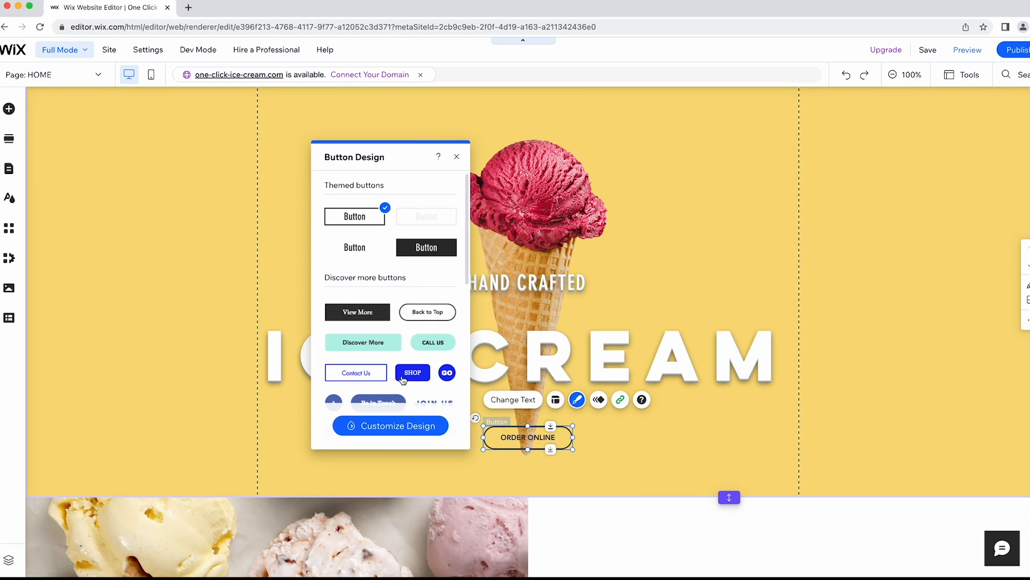
{"action": "left_click", "coordinate": [398, 425]}
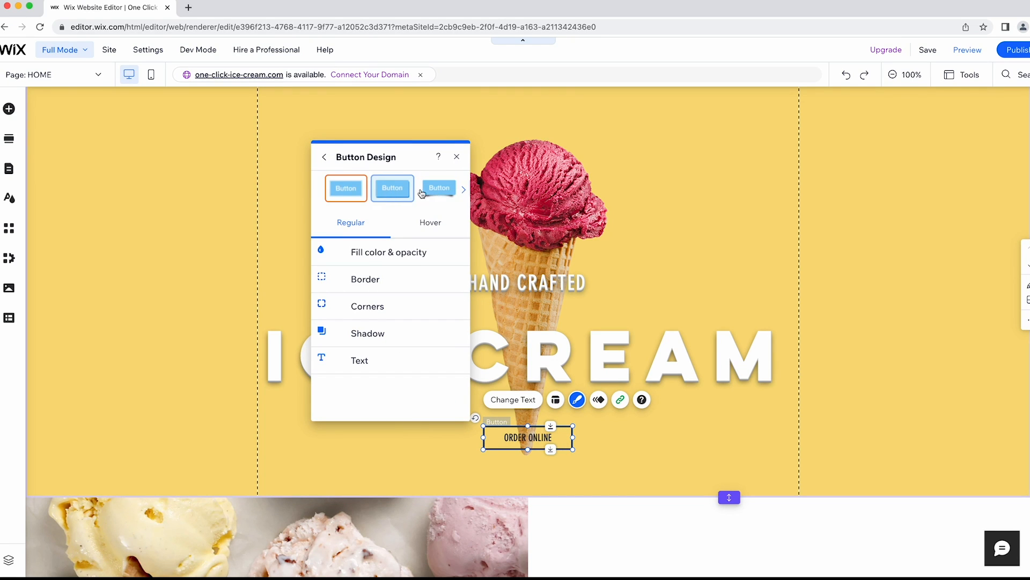
{"action": "left_click", "coordinate": [464, 190]}
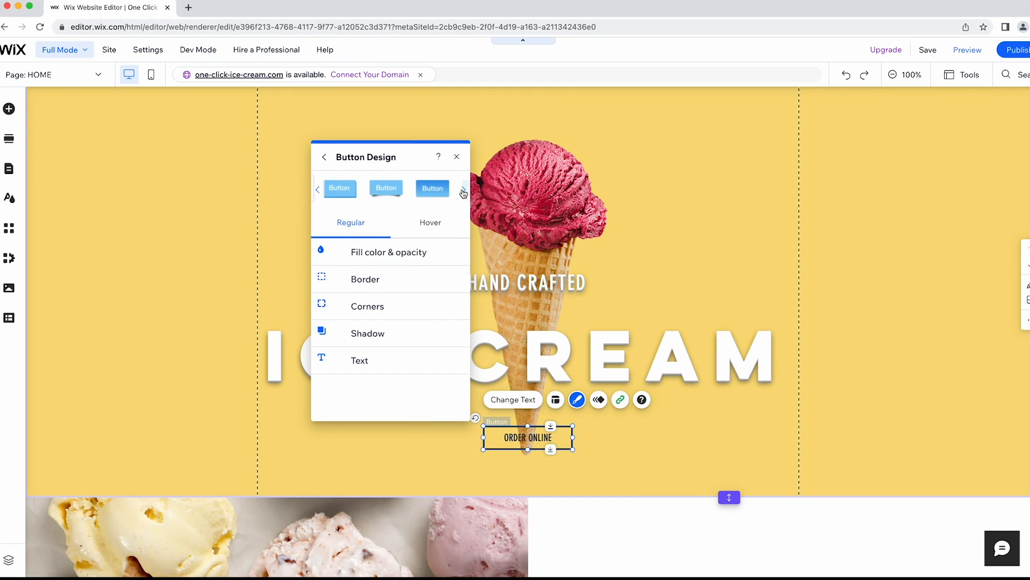
{"action": "left_click", "coordinate": [436, 191]}
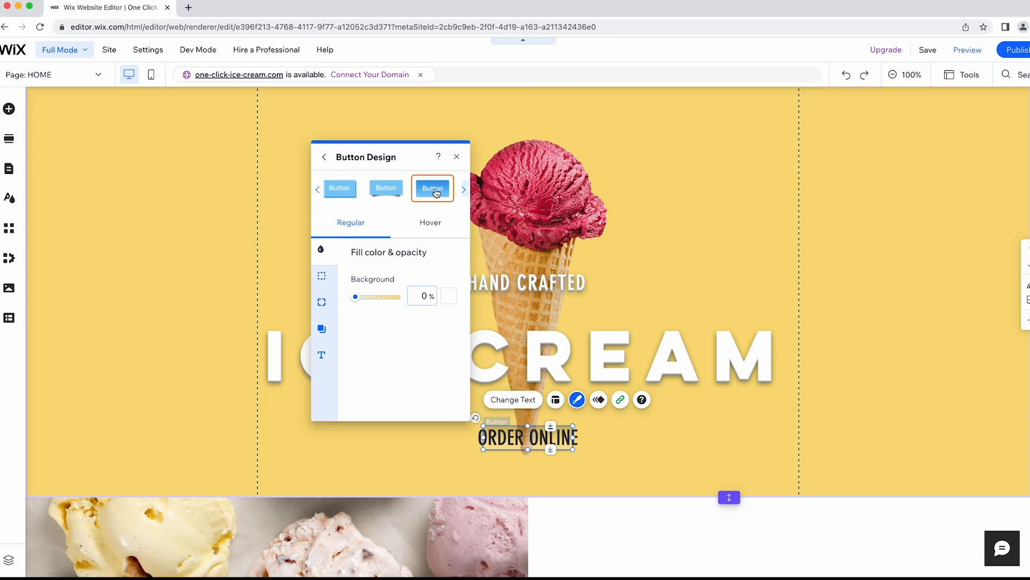
{"action": "left_click", "coordinate": [450, 297]}
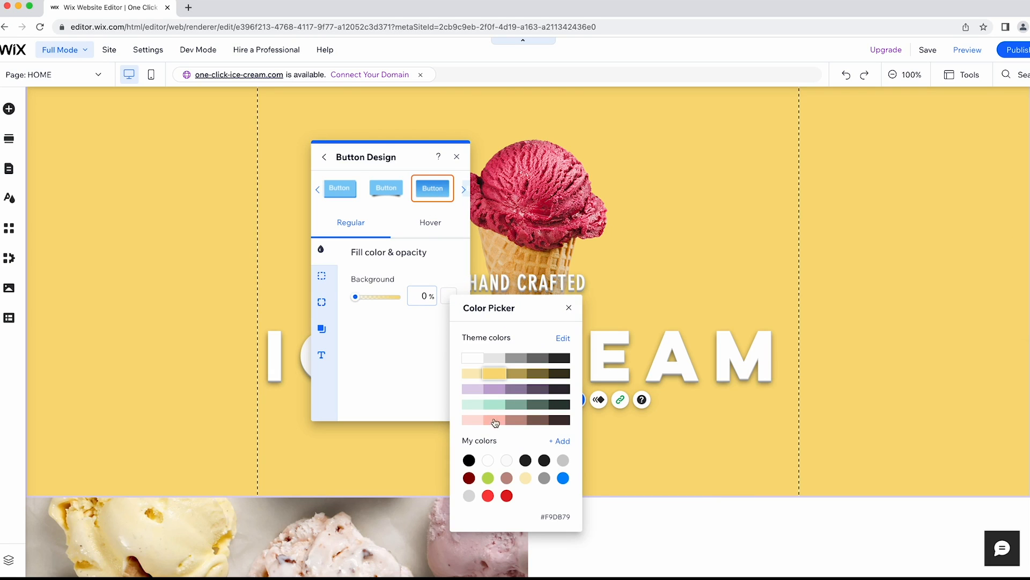
{"action": "left_click", "coordinate": [566, 440]}
{"action": "left_click", "coordinate": [515, 471]}
{"action": "type", "text": "#E54565"}
{"action": "left_click", "coordinate": [547, 499]}
{"action": "left_click", "coordinate": [426, 347]}
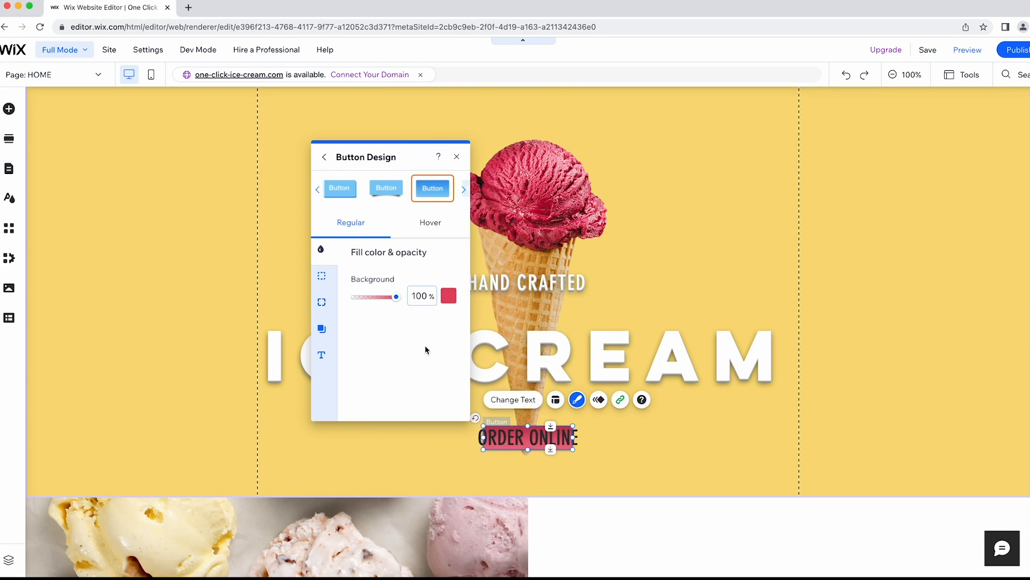
{"action": "left_click_drag", "start_coordinate": [574, 437], "coordinate": [595, 439]}
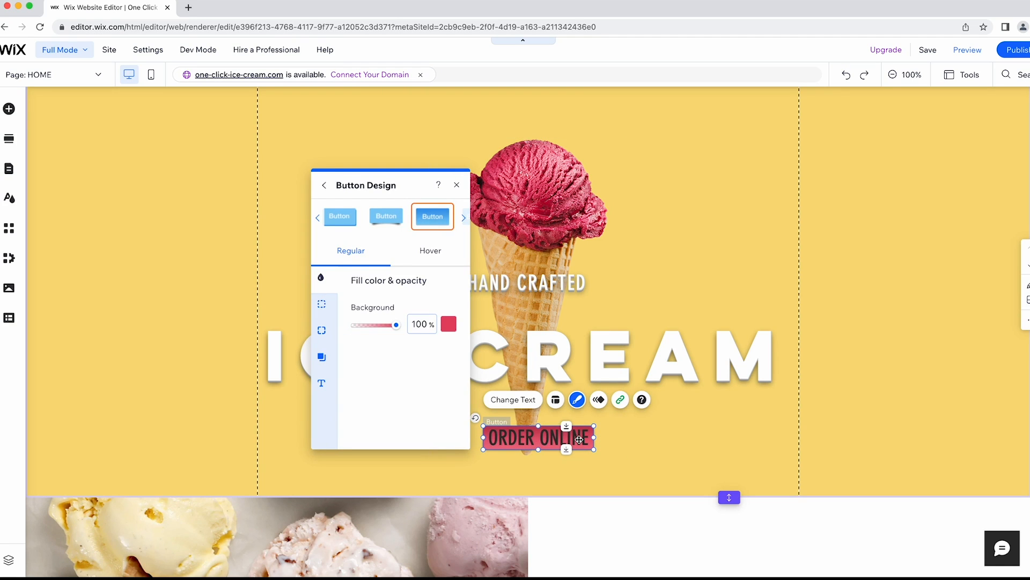
Make the button text white, 28px and bold.
{"action": "left_click", "coordinate": [322, 383]}
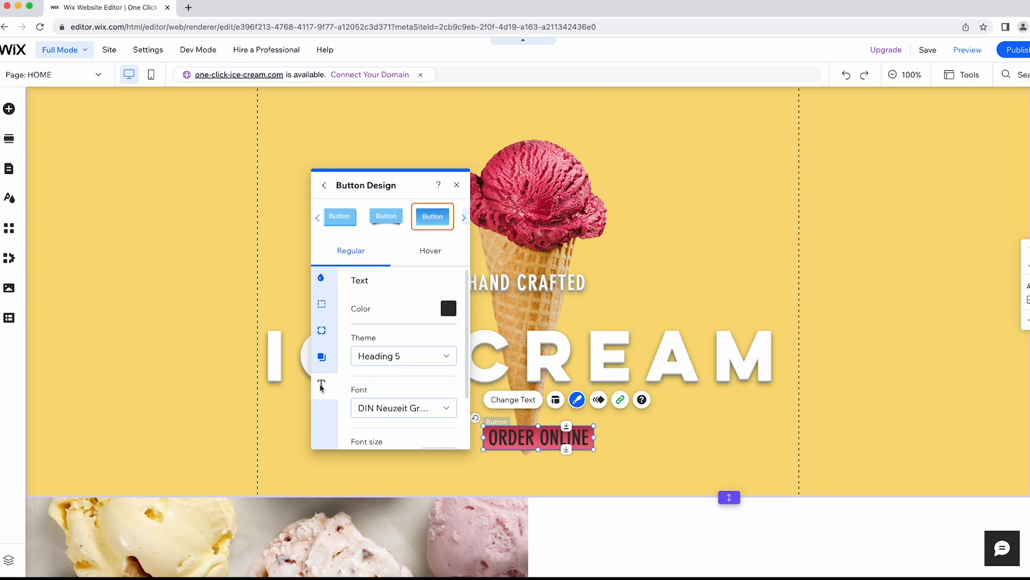
{"action": "left_click", "coordinate": [448, 308]}
{"action": "left_click", "coordinate": [342, 374]}
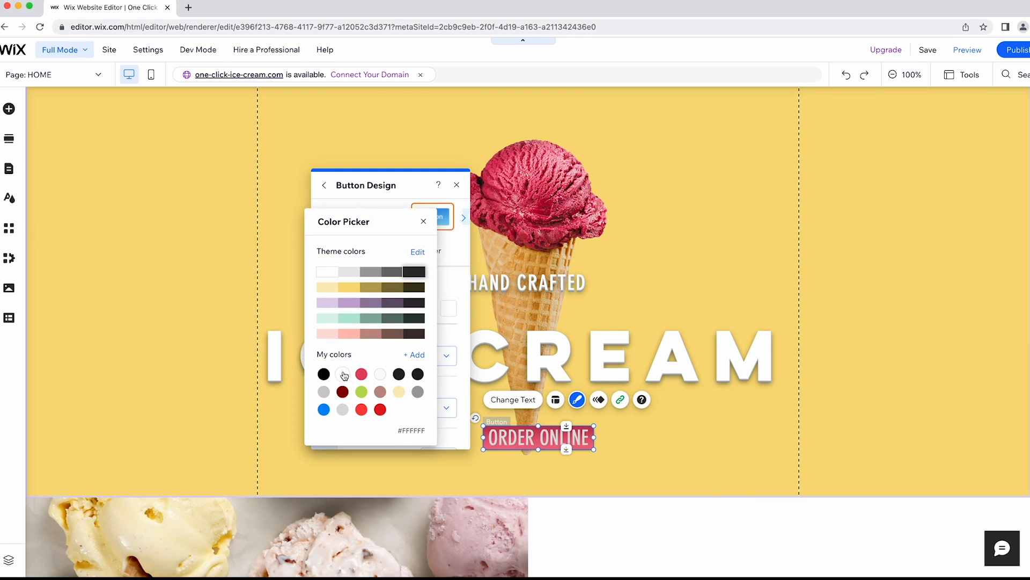
{"action": "left_click", "coordinate": [424, 221]}
{"action": "scroll", "coordinate": [390, 286], "scroll_direction": "down", "scroll_amount": 1}
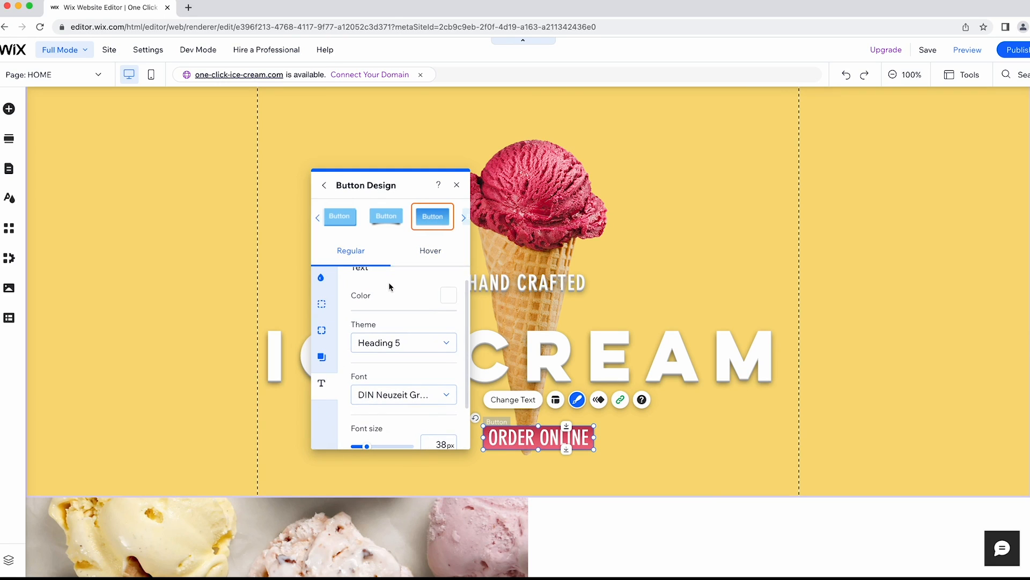
{"action": "scroll", "coordinate": [390, 287], "scroll_direction": "down", "scroll_amount": 3}
{"action": "left_click", "coordinate": [449, 391]}
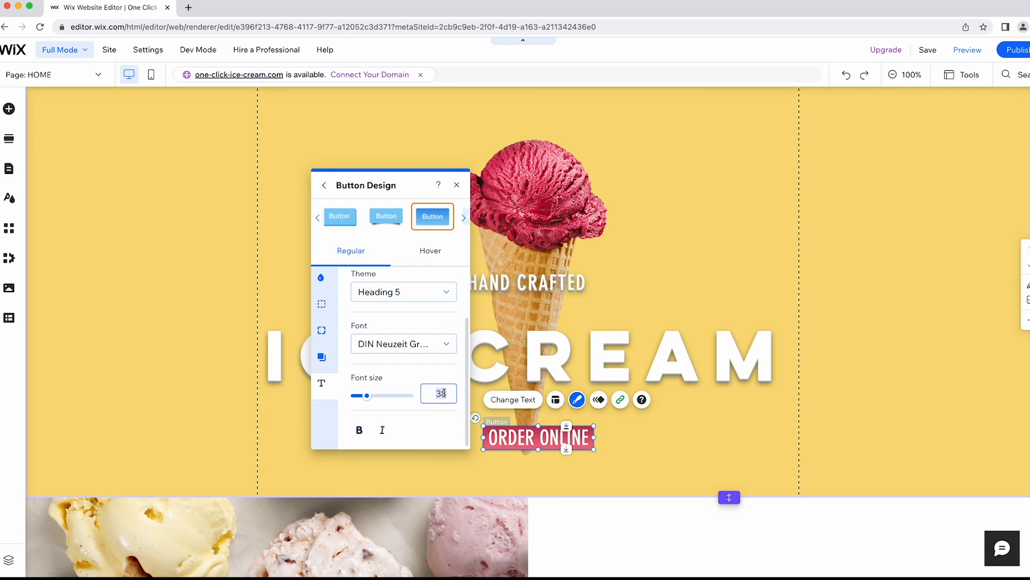
{"action": "type", "text": "28"}
{"action": "key", "text": "Return"}
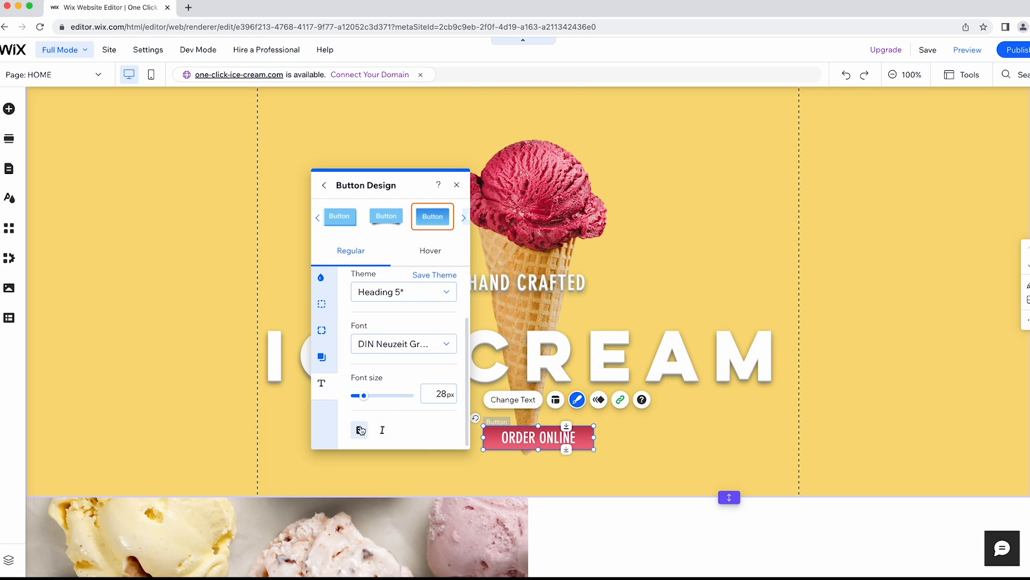
{"action": "left_click", "coordinate": [359, 429]}
Narrow the ORDER ONLINE button to fit its text and centre it under ICE CREAM.
{"action": "left_click_drag", "start_coordinate": [594, 437], "coordinate": [568, 438]}
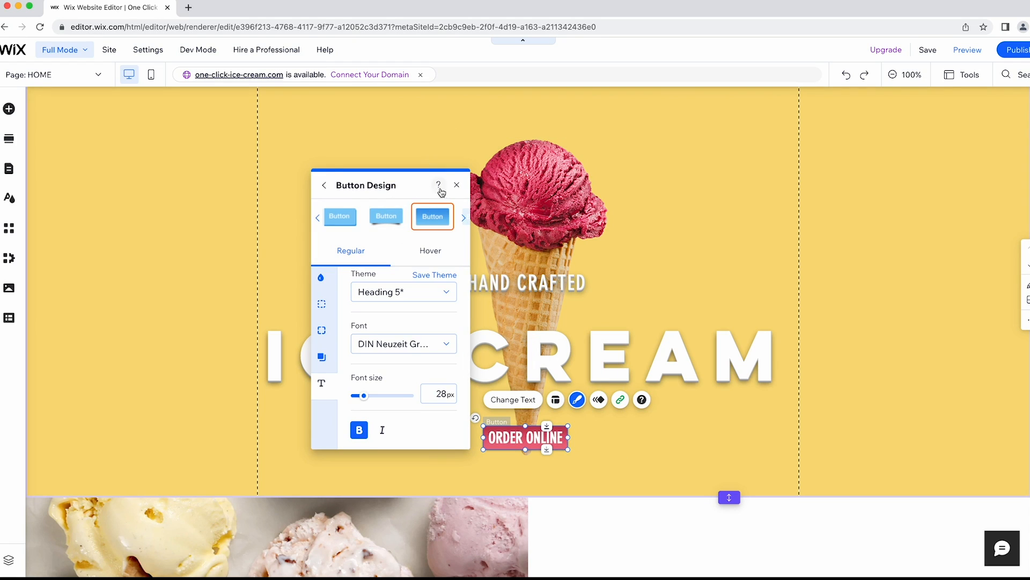
{"action": "left_click", "coordinate": [456, 185]}
{"action": "left_click_drag", "start_coordinate": [520, 438], "coordinate": [523, 438]}
{"action": "scroll", "coordinate": [634, 148], "scroll_direction": "down", "scroll_amount": 3}
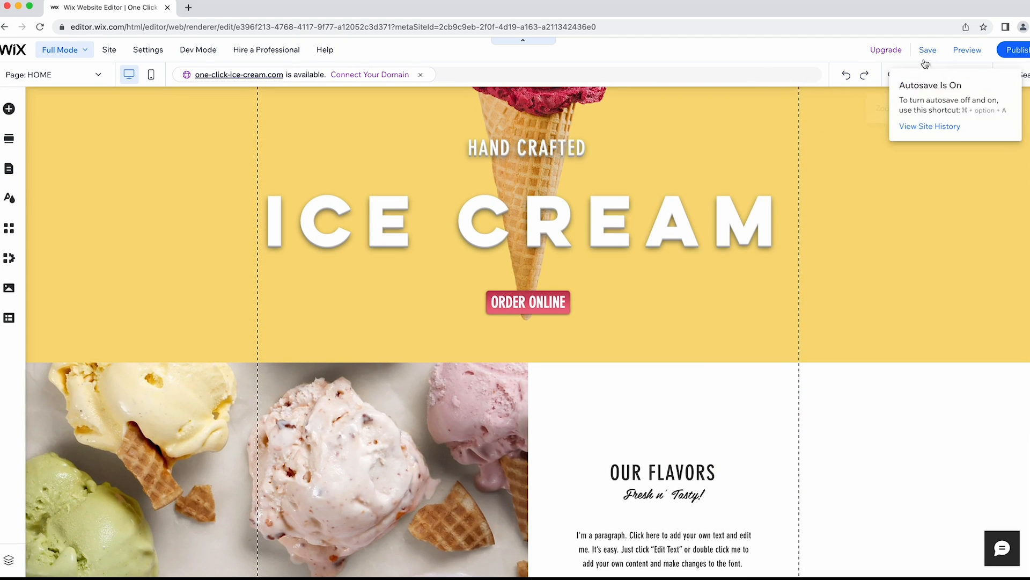
Save the site, turn off future save confirmations, and scroll down to OUR FLAVORS.
{"action": "left_click", "coordinate": [924, 58]}
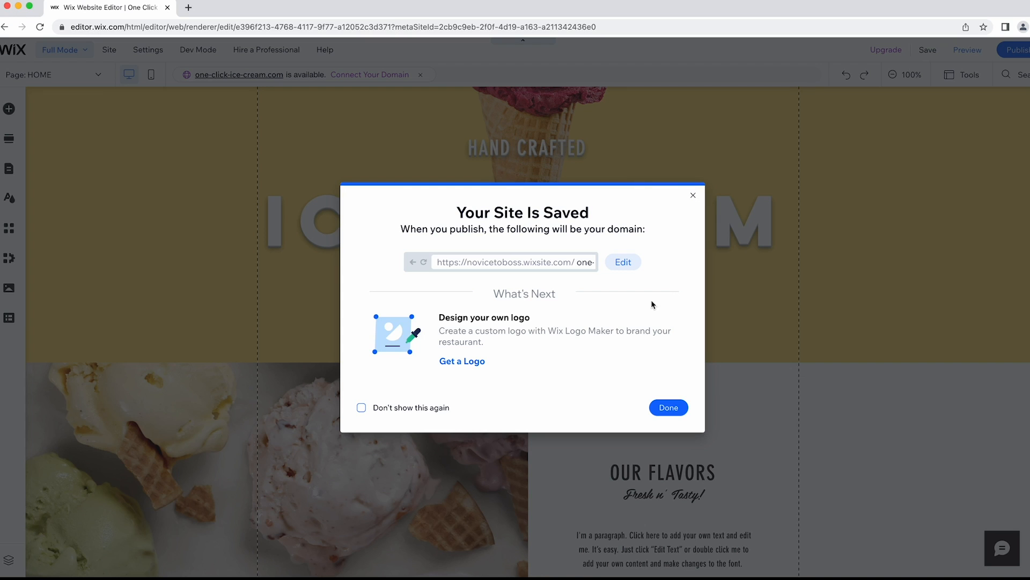
{"action": "left_click", "coordinate": [404, 411]}
{"action": "left_click", "coordinate": [667, 408]}
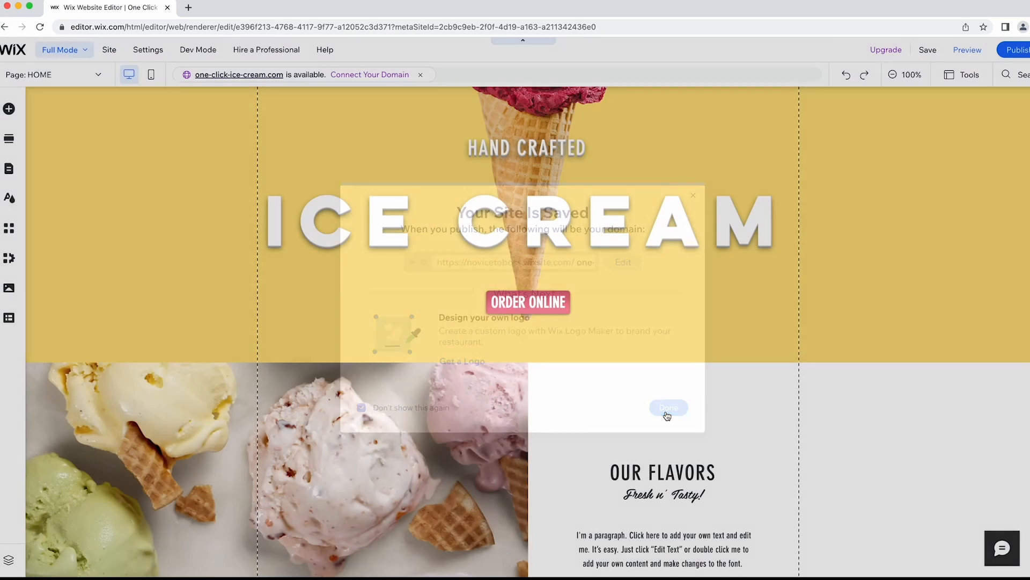
{"action": "scroll", "coordinate": [570, 369], "scroll_direction": "down", "scroll_amount": 1}
{"action": "scroll", "coordinate": [569, 369], "scroll_direction": "down", "scroll_amount": 3}
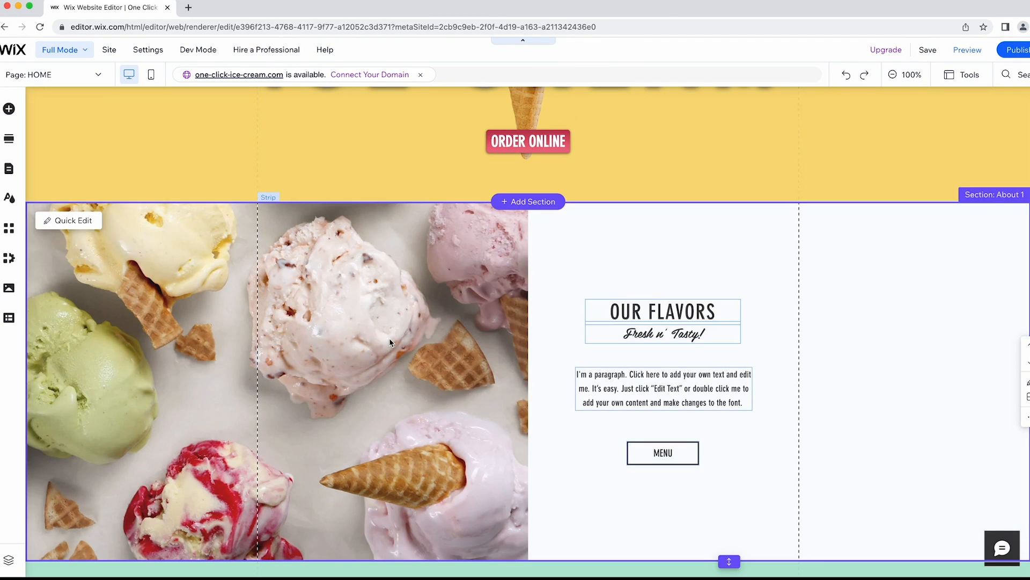
Change the OUR FLAVORS heading to read CHECK OUT OUR FLAVORS.
{"action": "left_click", "coordinate": [389, 342]}
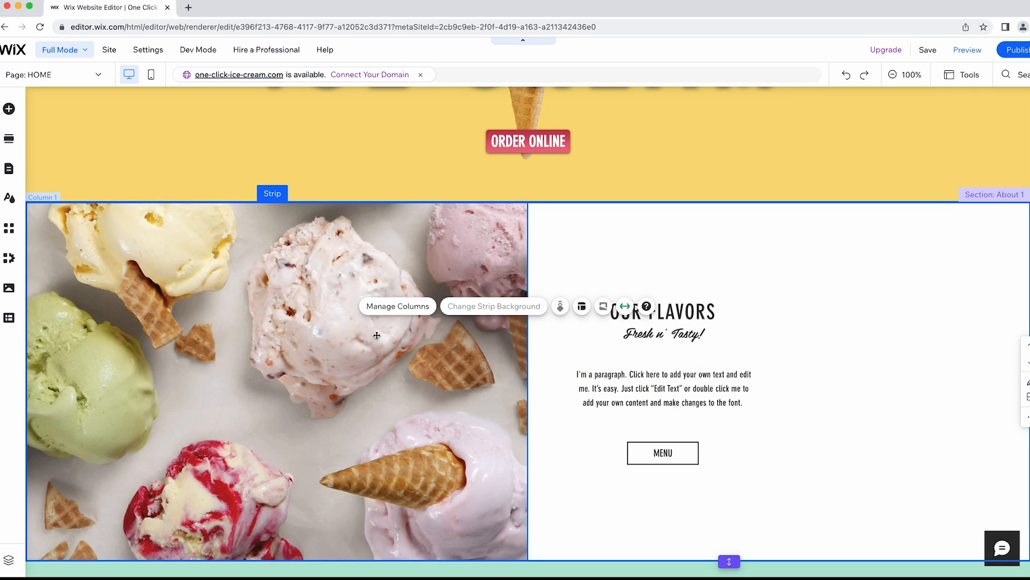
{"action": "left_click", "coordinate": [609, 309]}
{"action": "left_click", "coordinate": [609, 309]}
{"action": "double_click", "coordinate": [609, 309]}
{"action": "type", "text": "CHECK OUT"}
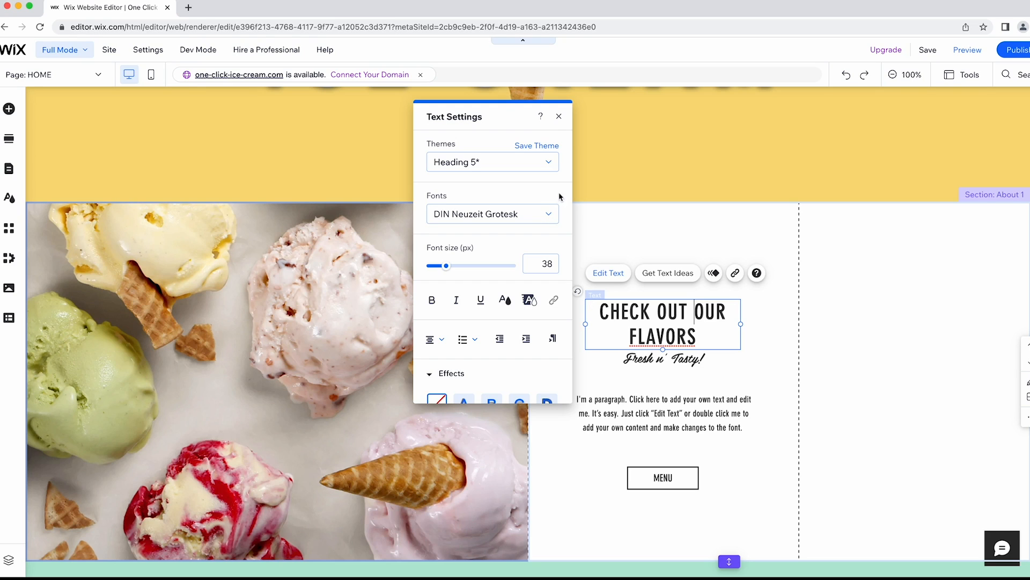
{"action": "left_click", "coordinate": [558, 116]}
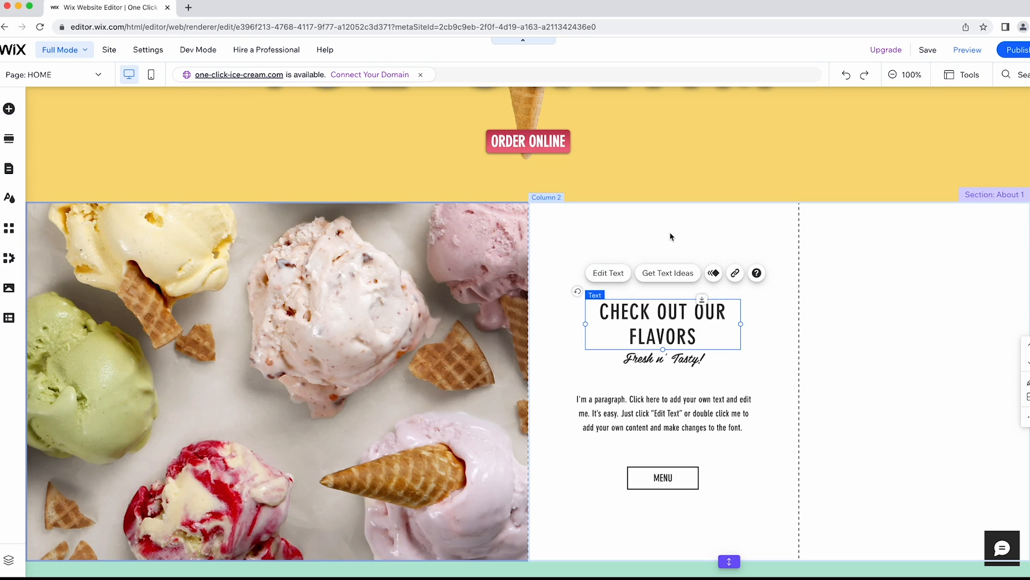
{"action": "left_click", "coordinate": [753, 376]}
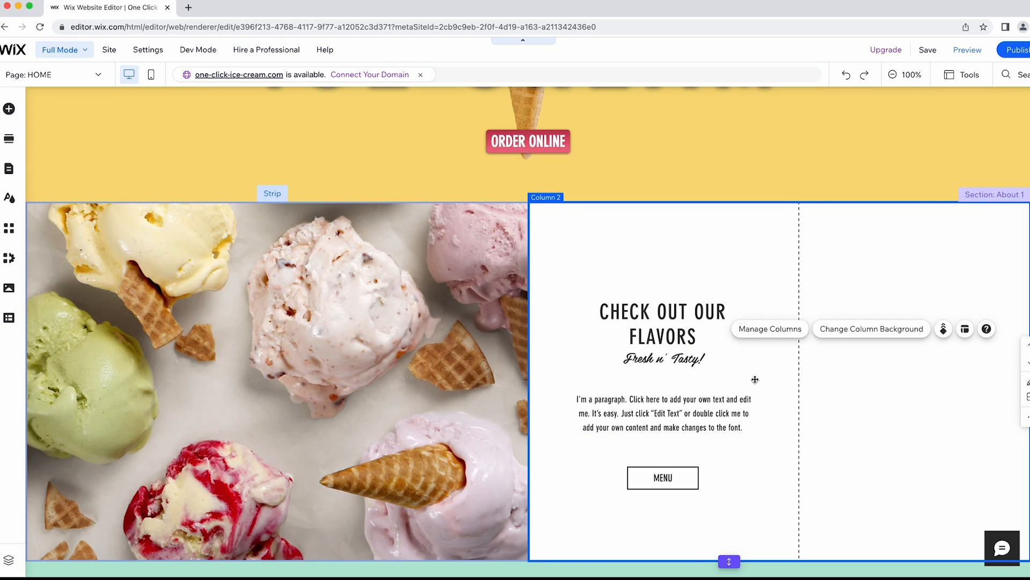
Relabel the button under the heading from MENU to SEE MORE.
{"action": "scroll", "coordinate": [761, 384], "scroll_direction": "down", "scroll_amount": 1}
{"action": "left_click", "coordinate": [668, 405]}
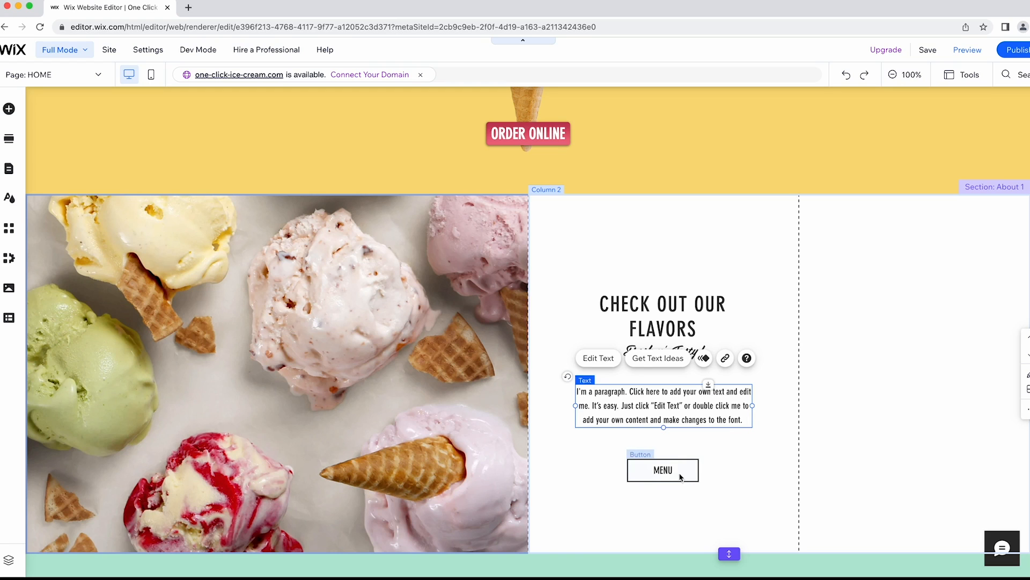
{"action": "left_click", "coordinate": [660, 471]}
{"action": "scroll", "coordinate": [660, 430], "scroll_direction": "down", "scroll_amount": 1}
{"action": "left_click", "coordinate": [660, 428]}
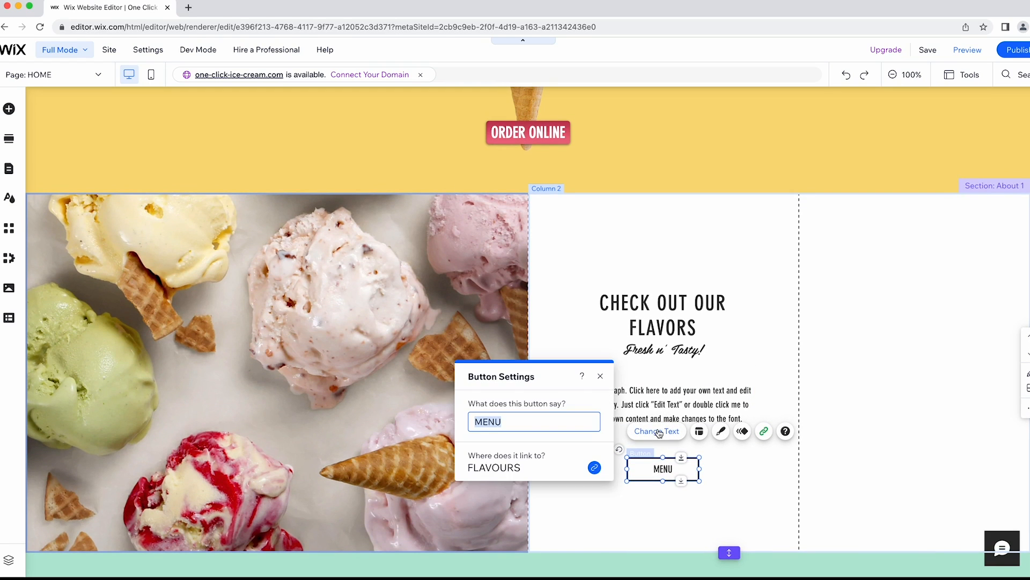
{"action": "type", "text": "SEE MORE"}
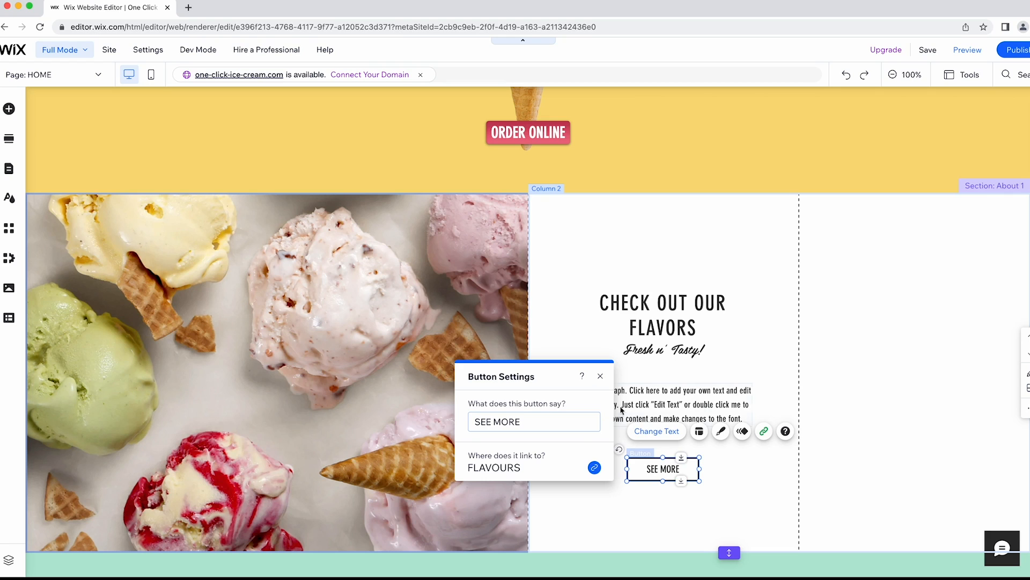
{"action": "left_click", "coordinate": [600, 375]}
{"action": "left_click", "coordinate": [732, 462]}
{"action": "scroll", "coordinate": [732, 462], "scroll_direction": "down", "scroll_amount": 7}
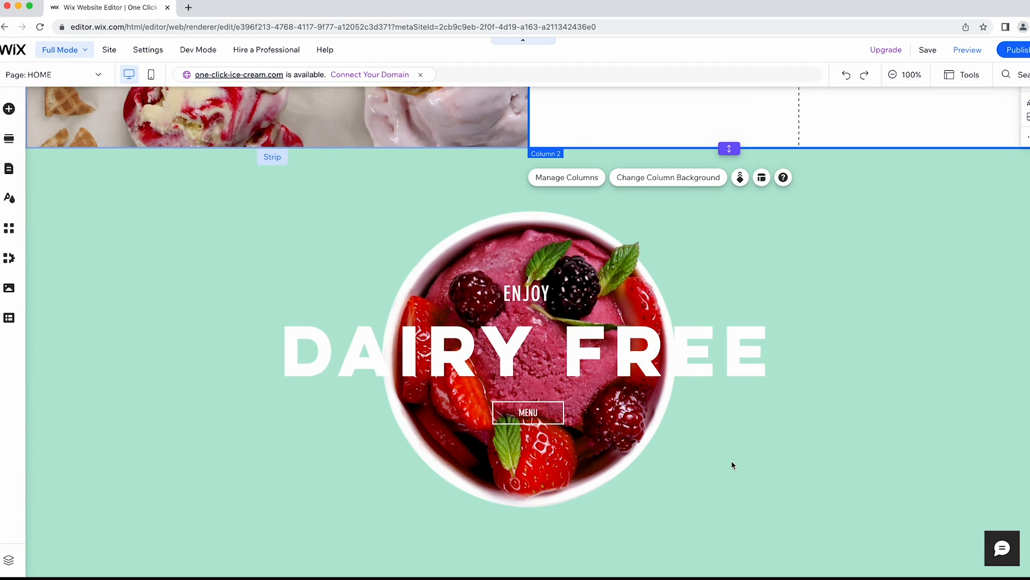
Search images for 'ice cream' and make Enjoying Ice Cream the Dairy Free section background.
{"action": "scroll", "coordinate": [732, 465], "scroll_direction": "down", "scroll_amount": 1}
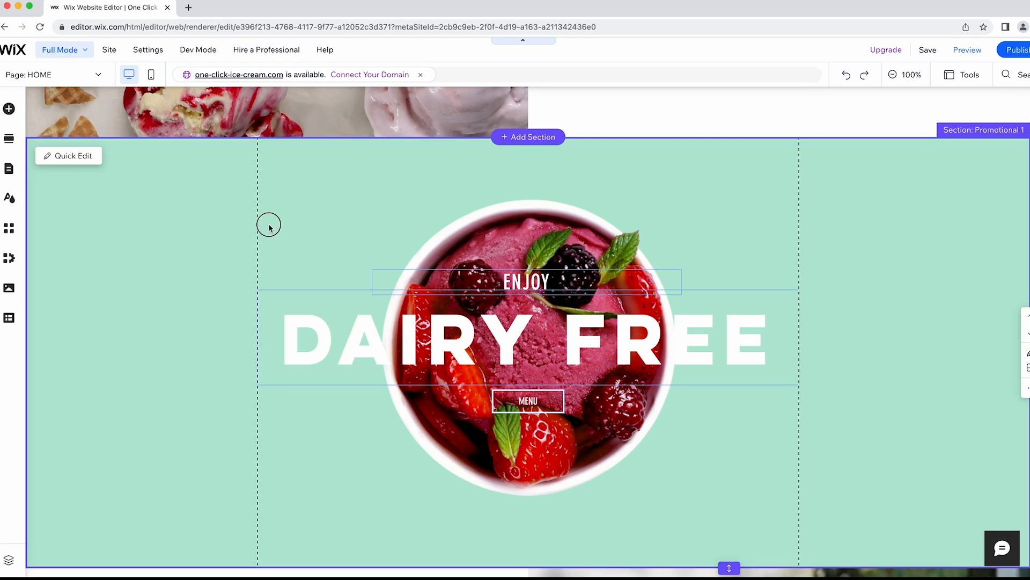
{"action": "left_click", "coordinate": [269, 225]}
{"action": "left_click", "coordinate": [278, 195]}
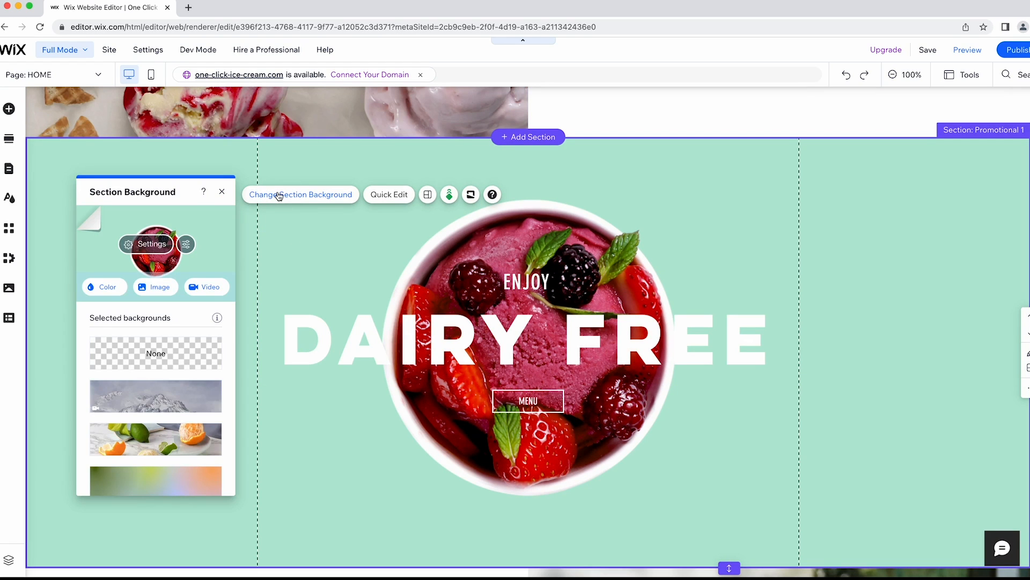
{"action": "left_click", "coordinate": [156, 293]}
{"action": "left_click", "coordinate": [350, 124]}
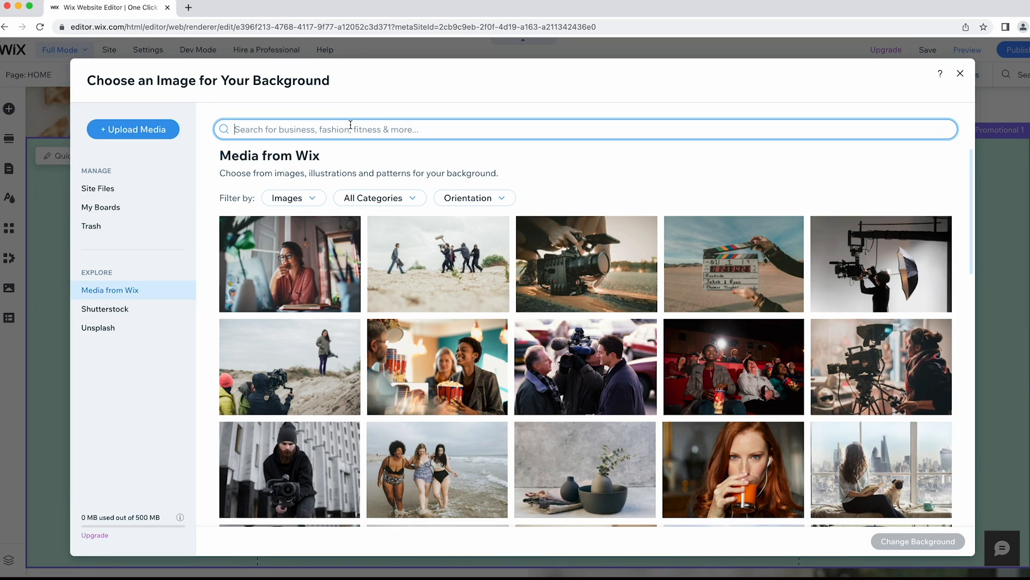
{"action": "type", "text": "ice cream"}
{"action": "key", "text": "Return"}
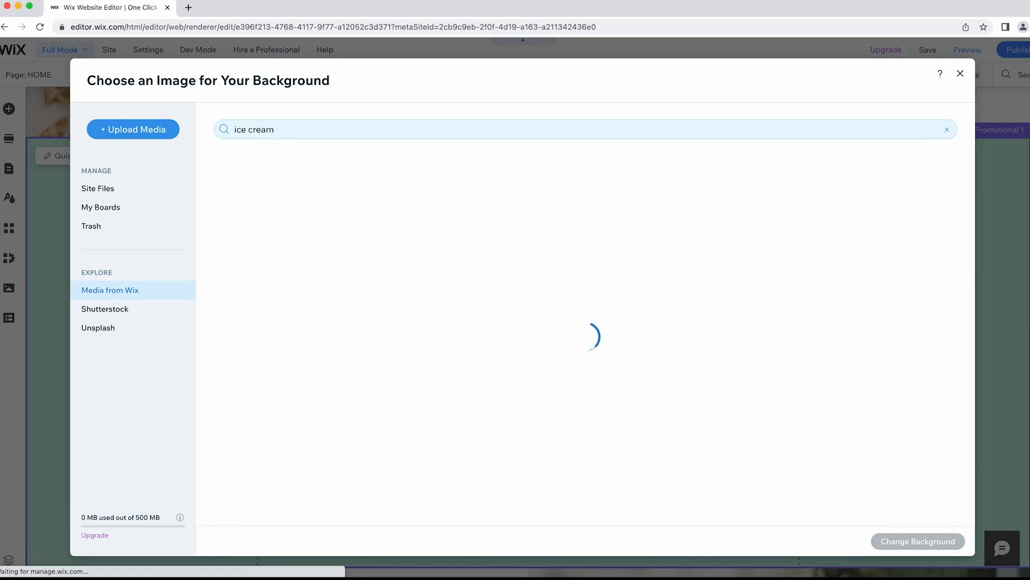
{"action": "scroll", "coordinate": [551, 236], "scroll_direction": "down", "scroll_amount": 5}
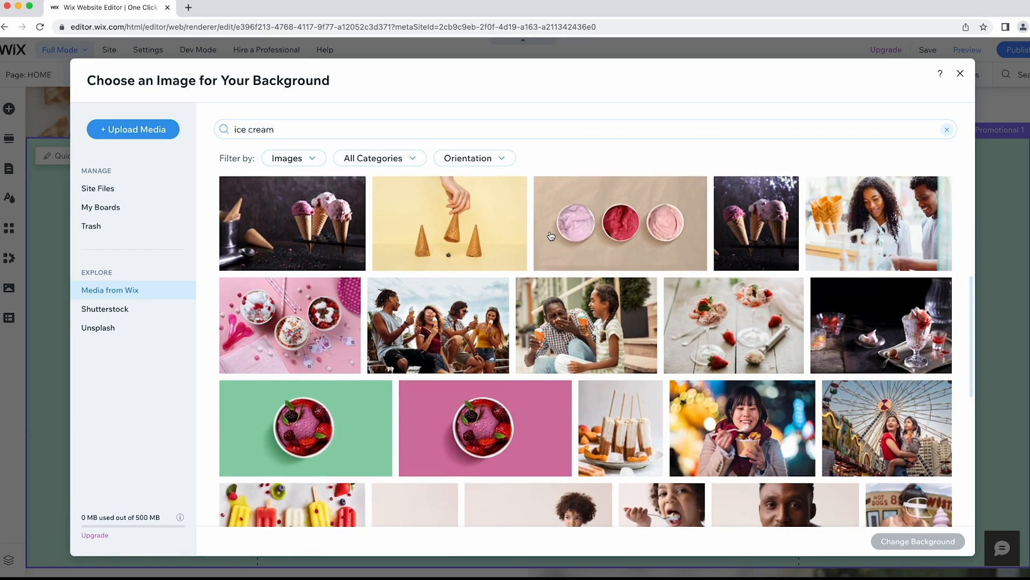
{"action": "scroll", "coordinate": [552, 236], "scroll_direction": "down", "scroll_amount": 1}
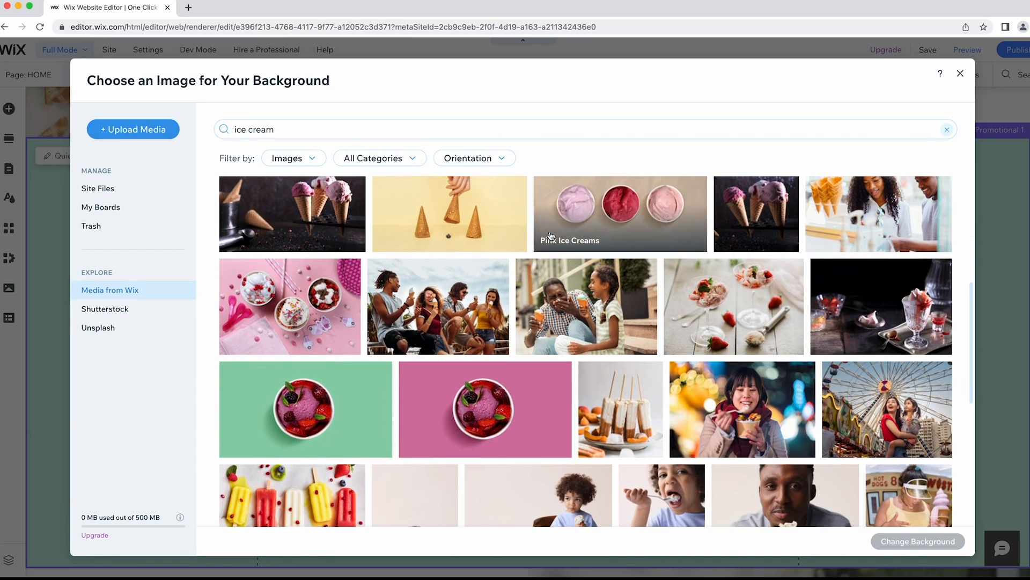
{"action": "left_click", "coordinate": [448, 307]}
{"action": "left_click", "coordinate": [919, 541]}
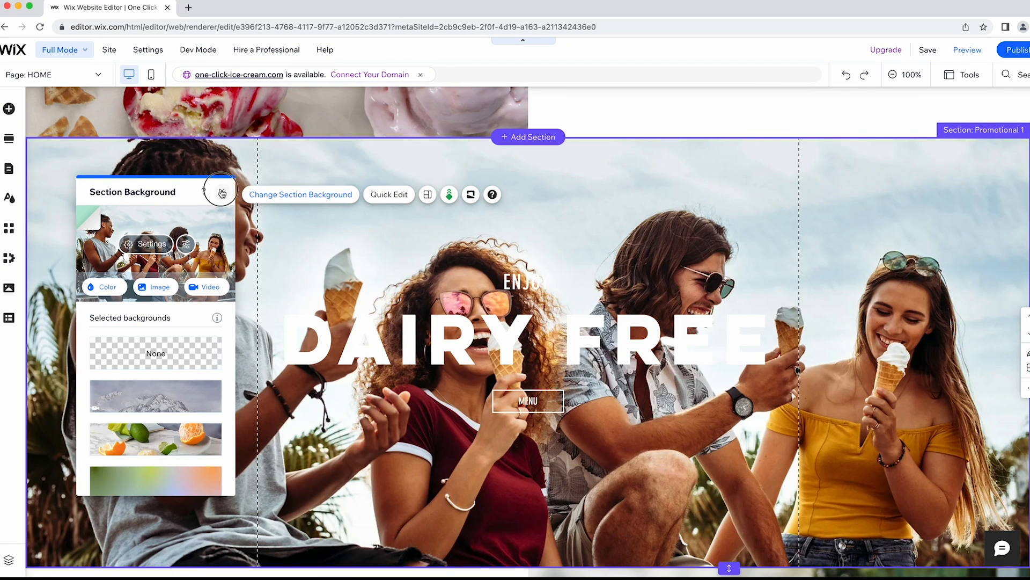
{"action": "left_click", "coordinate": [222, 194]}
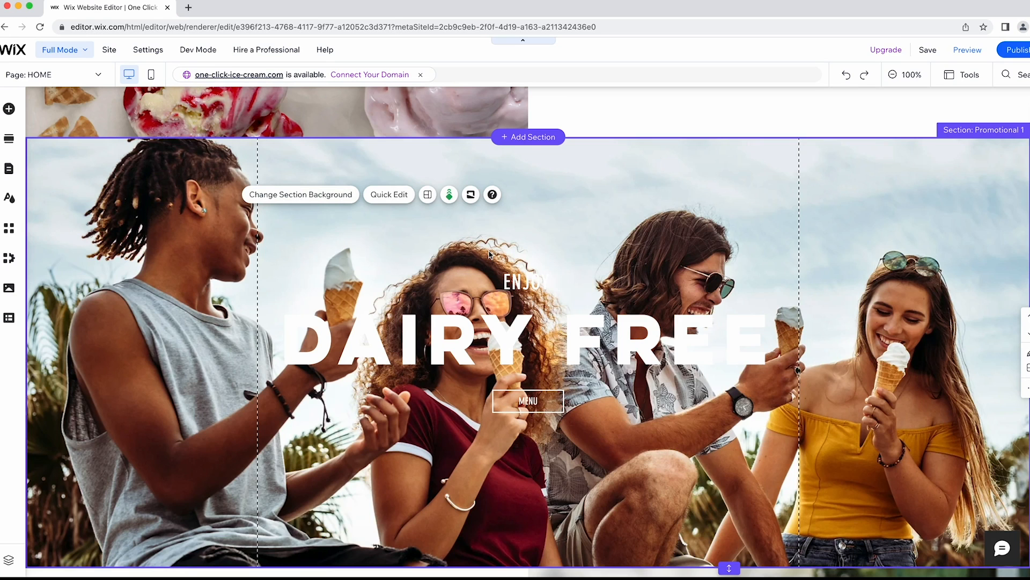
{"action": "scroll", "coordinate": [488, 254], "scroll_direction": "down", "scroll_amount": 1}
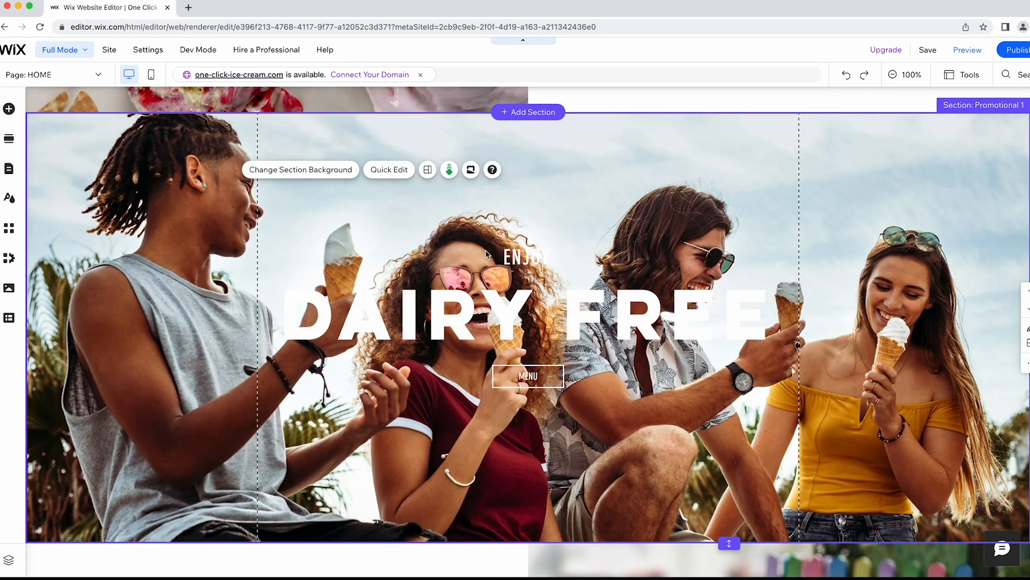
Give the ENJOY text a custom #E53465 pink highlight.
{"action": "left_click", "coordinate": [533, 255]}
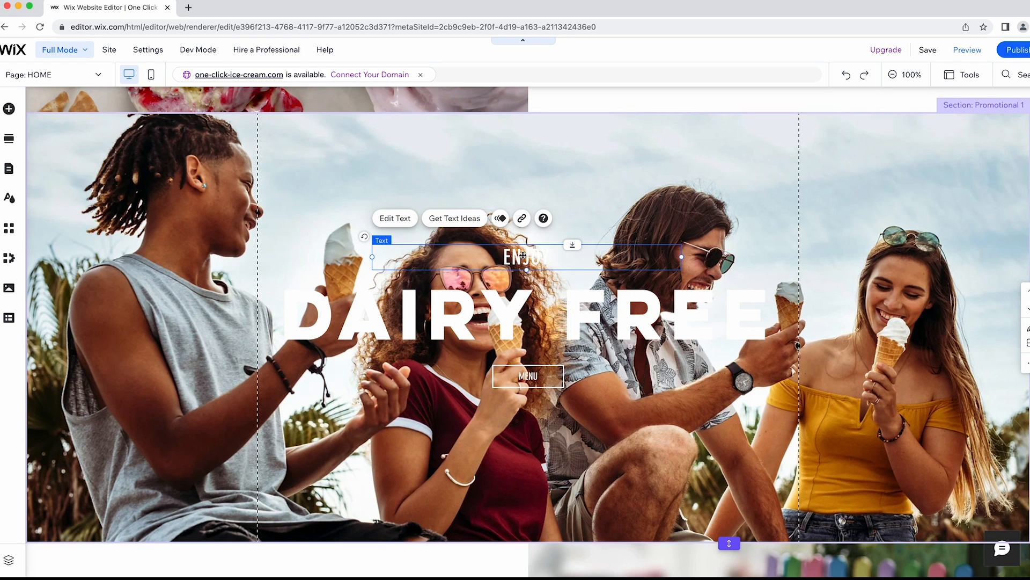
{"action": "left_click", "coordinate": [384, 220]}
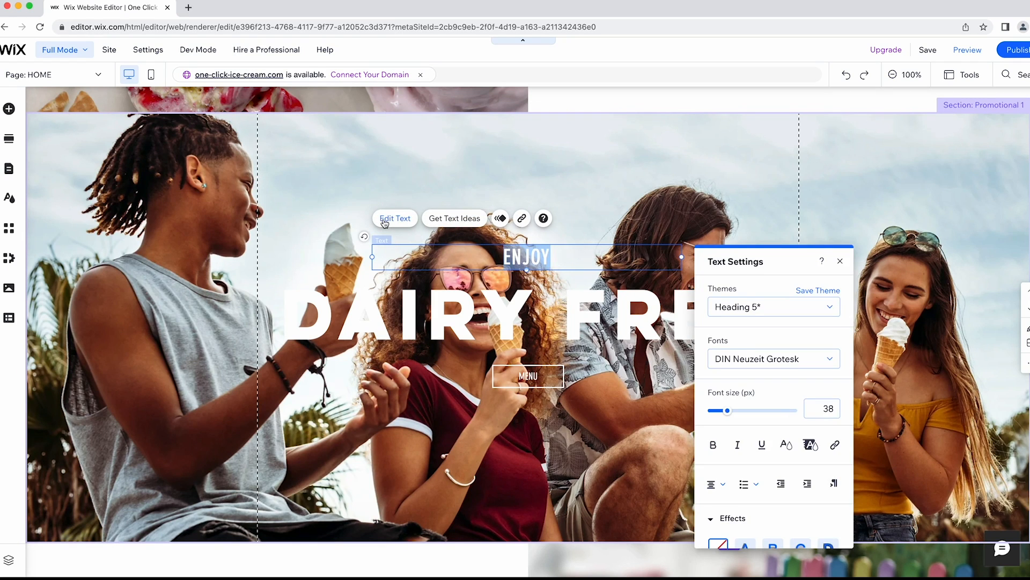
{"action": "scroll", "coordinate": [772, 408], "scroll_direction": "down", "scroll_amount": 1}
{"action": "left_click", "coordinate": [810, 410]}
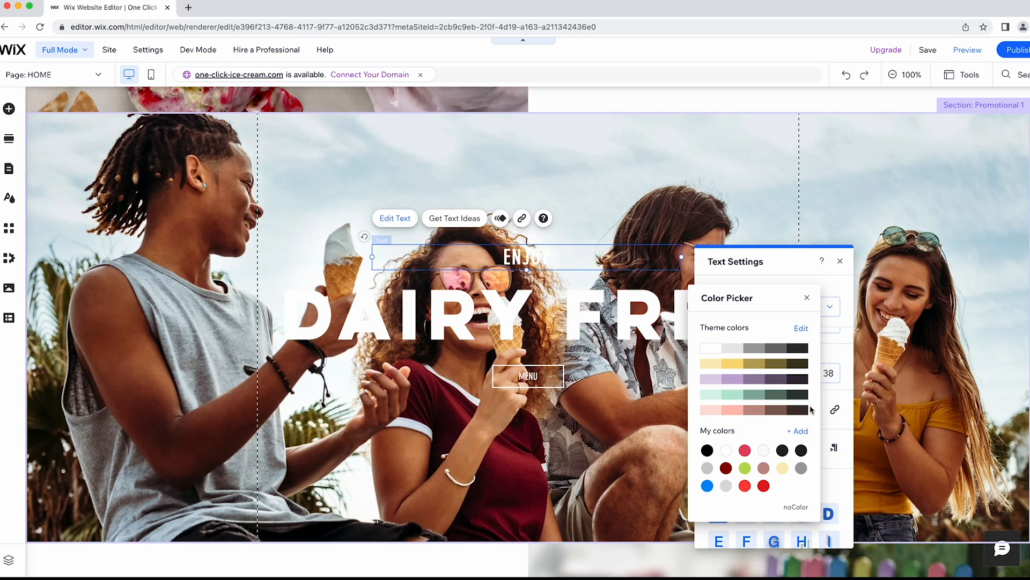
{"action": "left_click", "coordinate": [797, 431]}
{"action": "double_click", "coordinate": [776, 463]}
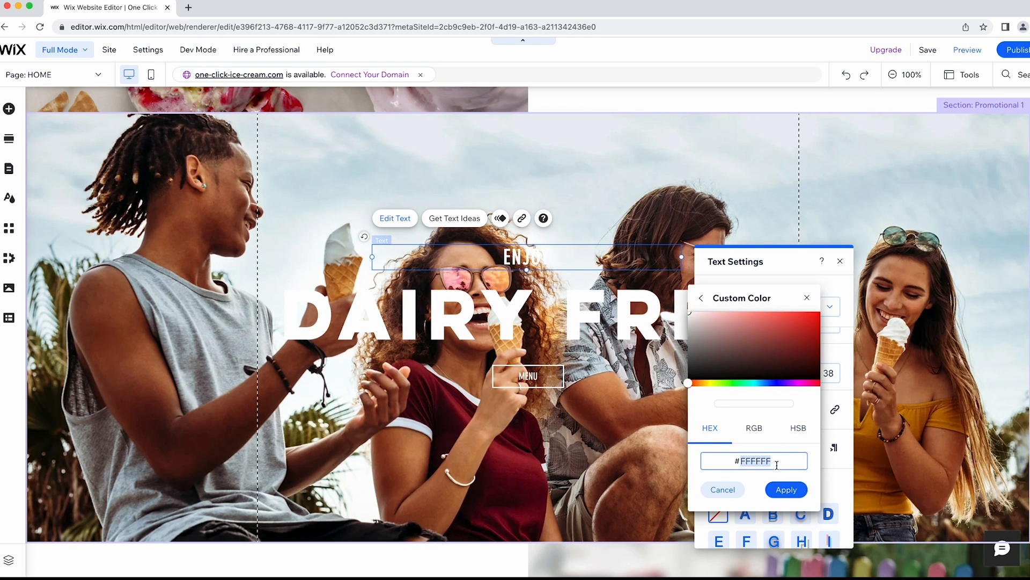
{"action": "type", "text": "E53465"}
{"action": "left_click", "coordinate": [785, 489]}
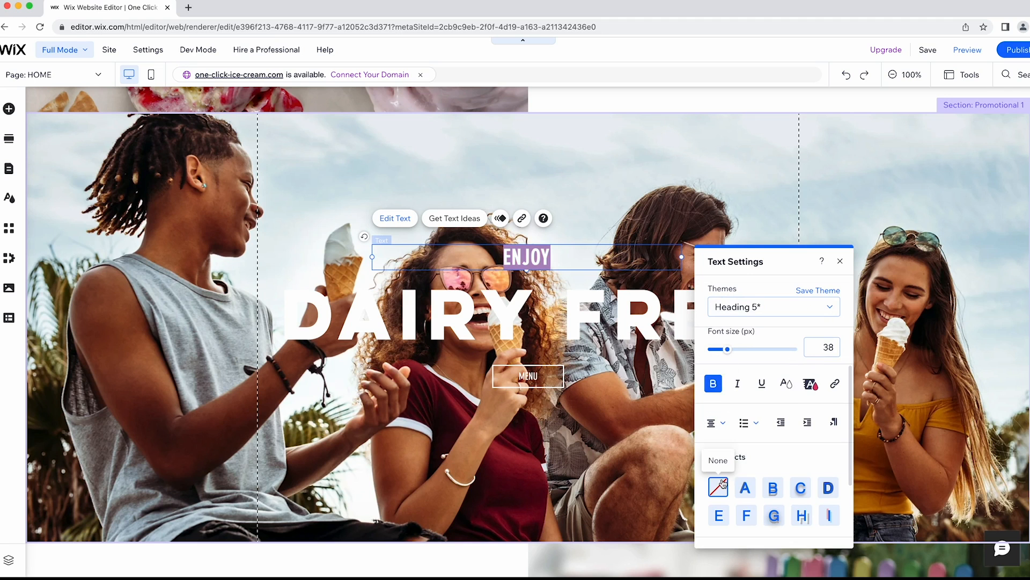
Apply the drop-shadow text effect to the DAIRY FREE headline.
{"action": "left_click", "coordinate": [773, 518]}
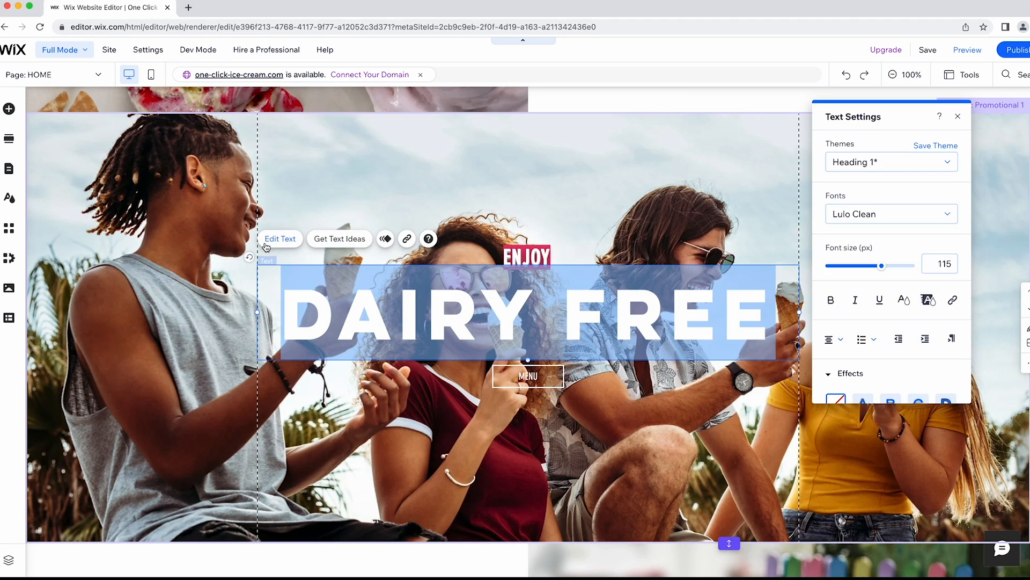
{"action": "scroll", "coordinate": [893, 300], "scroll_direction": "down", "scroll_amount": 3}
{"action": "left_click", "coordinate": [892, 288]}
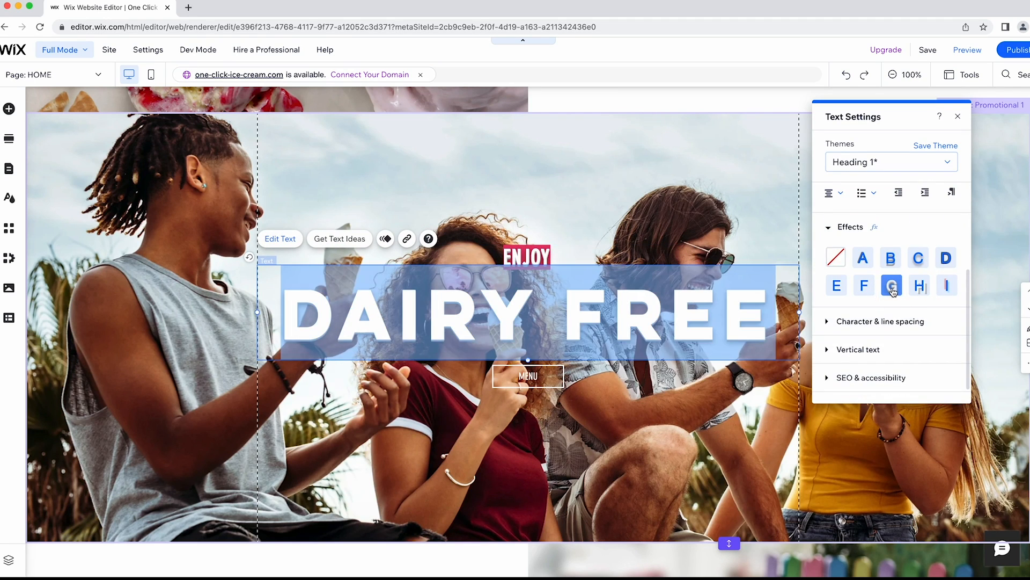
{"action": "left_click", "coordinate": [958, 116]}
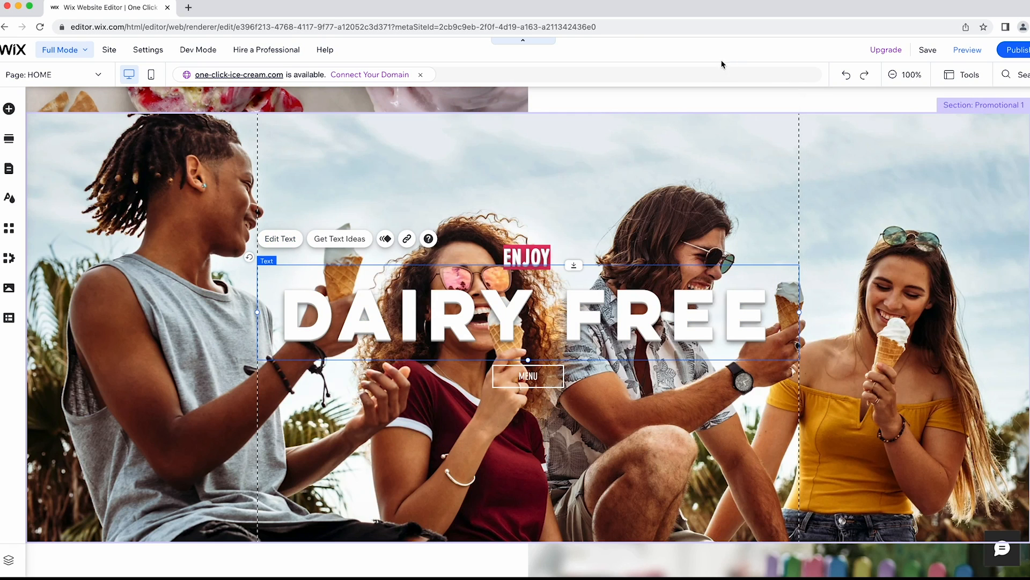
{"action": "left_click", "coordinate": [722, 62]}
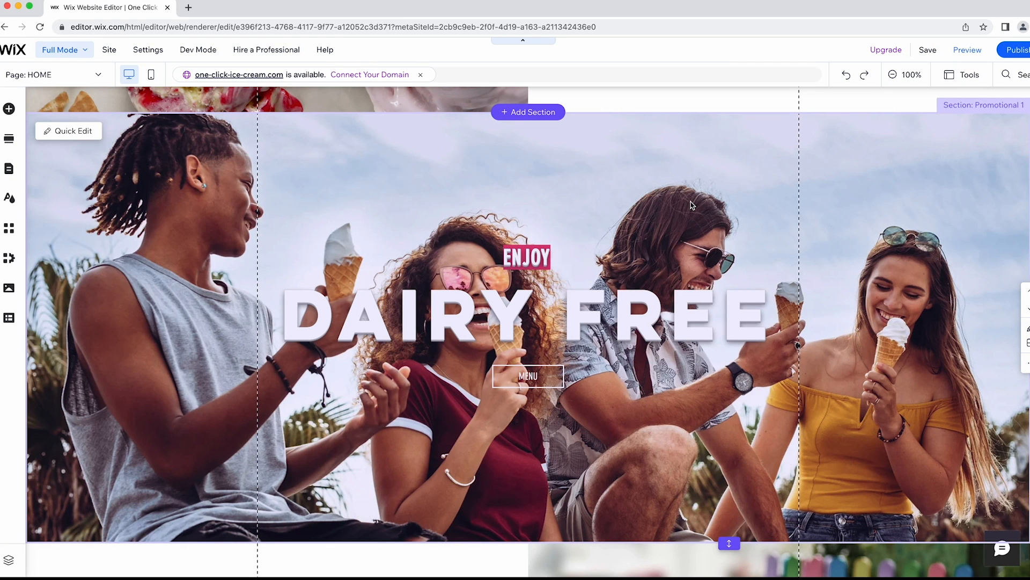
Search stock images for 'ice cream' and make Choosing Ice Cream the Our Place column background.
{"action": "scroll", "coordinate": [692, 205], "scroll_direction": "down", "scroll_amount": 7}
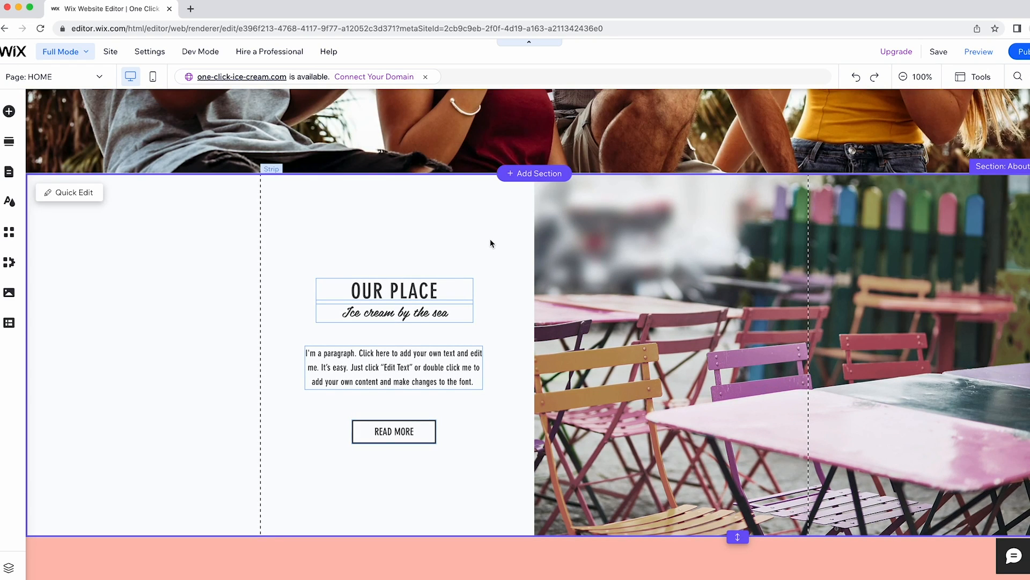
{"action": "scroll", "coordinate": [490, 244], "scroll_direction": "down", "scroll_amount": 15}
{"action": "scroll", "coordinate": [490, 243], "scroll_direction": "up", "scroll_amount": 5}
{"action": "scroll", "coordinate": [490, 243], "scroll_direction": "down", "scroll_amount": 4}
{"action": "scroll", "coordinate": [490, 243], "scroll_direction": "down", "scroll_amount": 10}
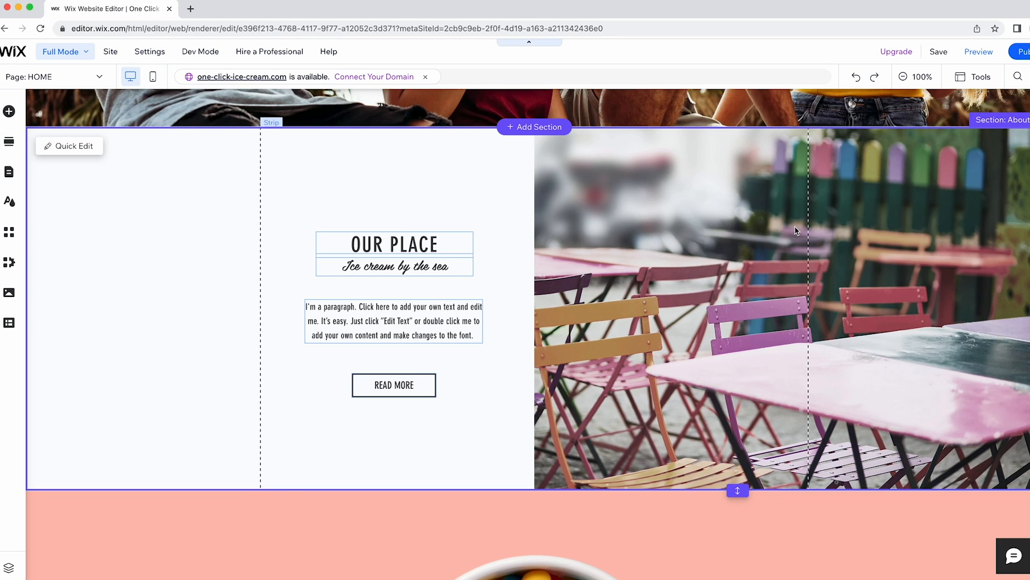
{"action": "left_click", "coordinate": [795, 231]}
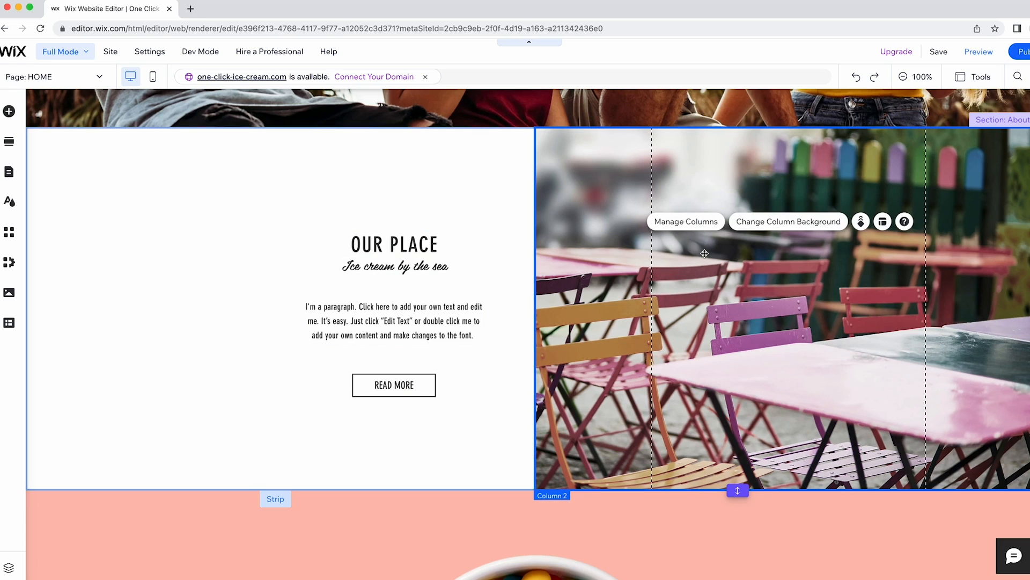
{"action": "left_click", "coordinate": [747, 227]}
{"action": "left_click", "coordinate": [433, 239]}
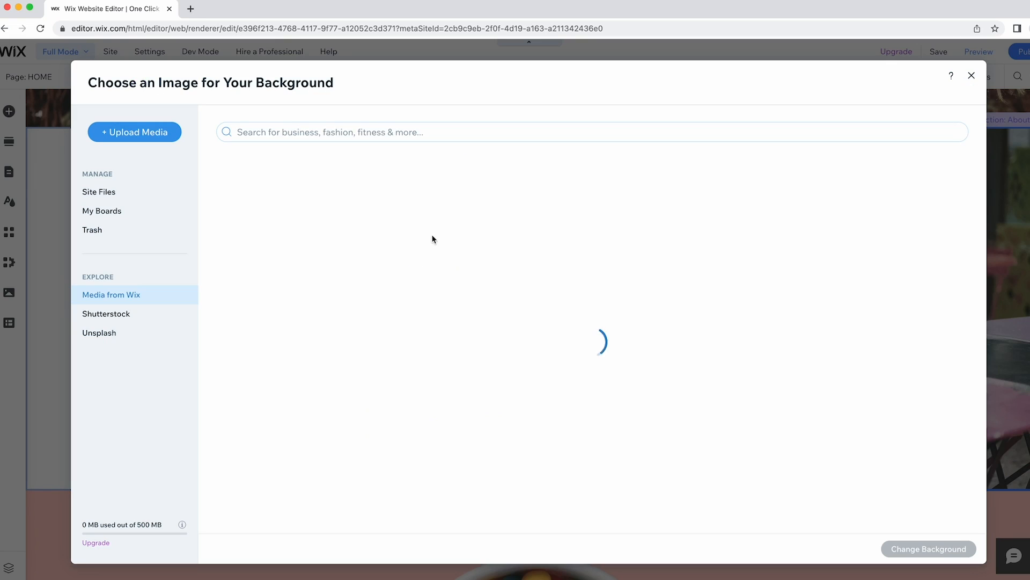
{"action": "left_click", "coordinate": [363, 130]}
{"action": "type", "text": "ice c"}
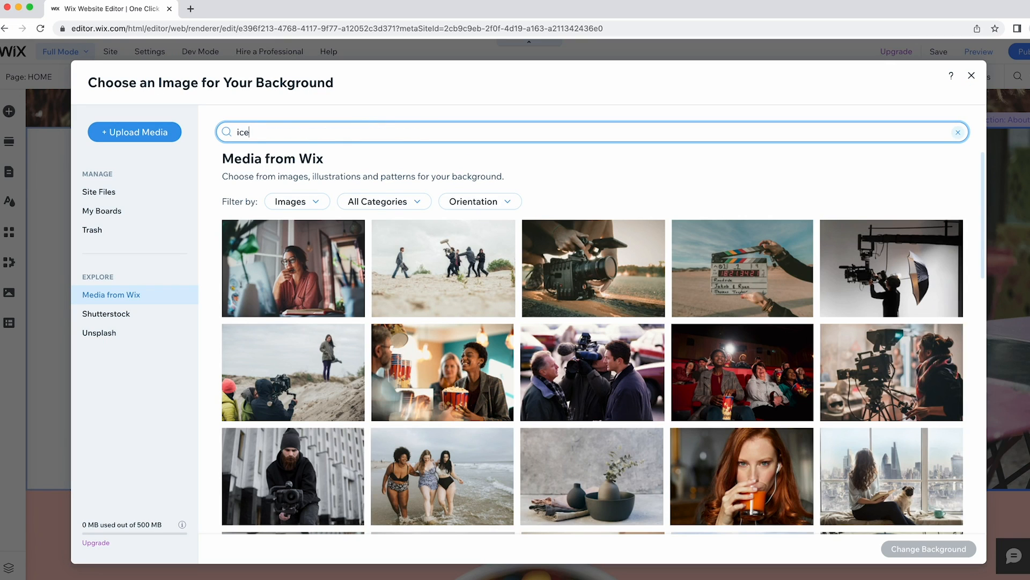
{"action": "type", "text": "ream"}
{"action": "key", "text": "Return"}
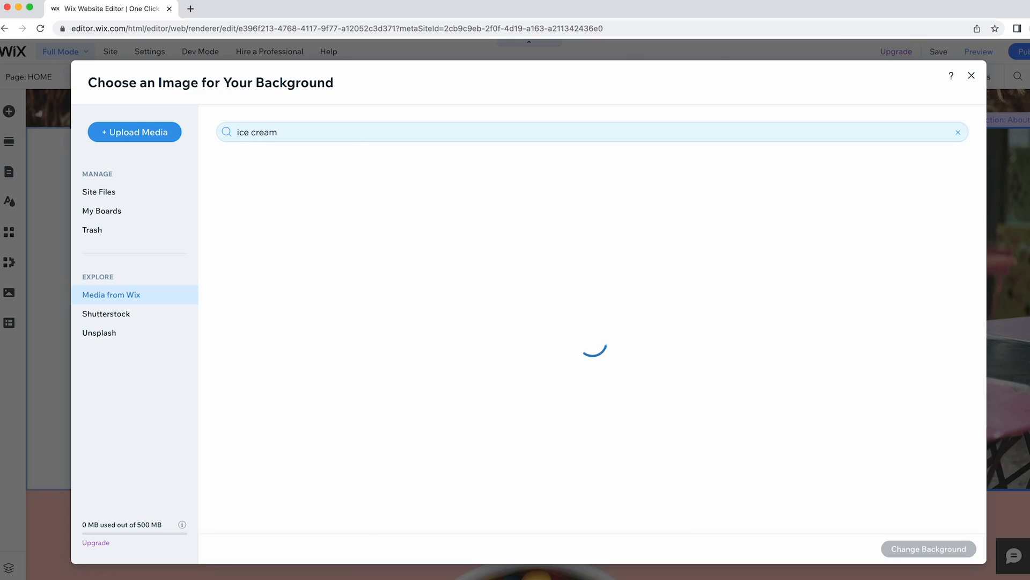
{"action": "scroll", "coordinate": [604, 271], "scroll_direction": "down", "scroll_amount": 10}
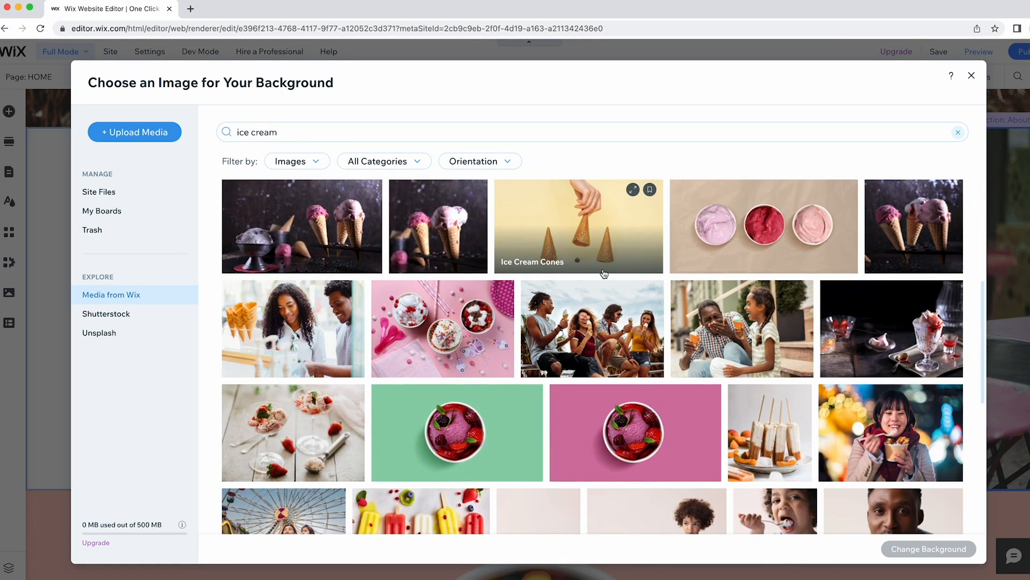
{"action": "left_click", "coordinate": [308, 312]}
{"action": "left_click", "coordinate": [957, 552]}
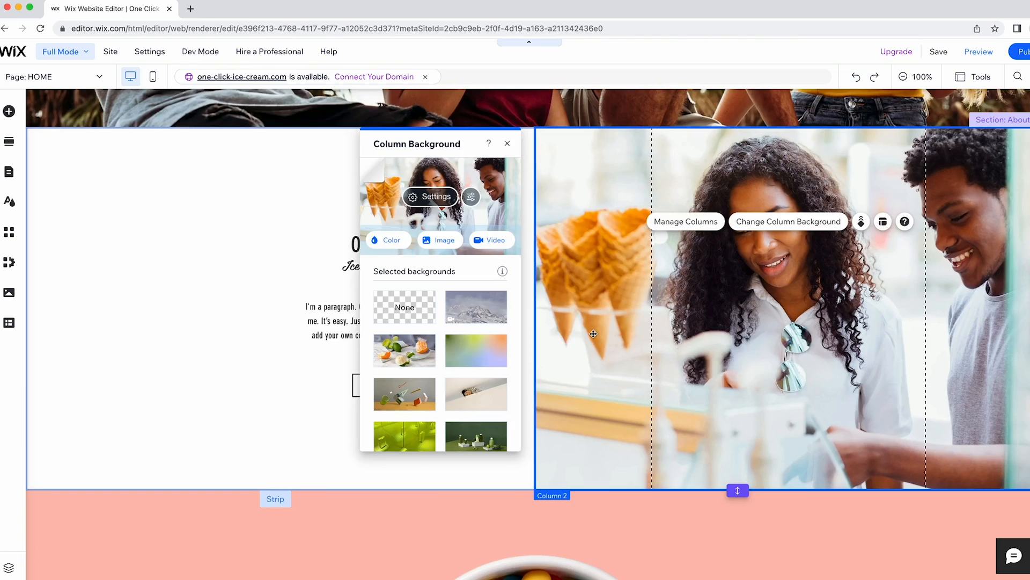
Set the pink We Deliver section's background to the 'Ice Cream Delivery' stock photo.
{"action": "scroll", "coordinate": [497, 160], "scroll_direction": "down", "scroll_amount": 5}
{"action": "left_click", "coordinate": [412, 184]}
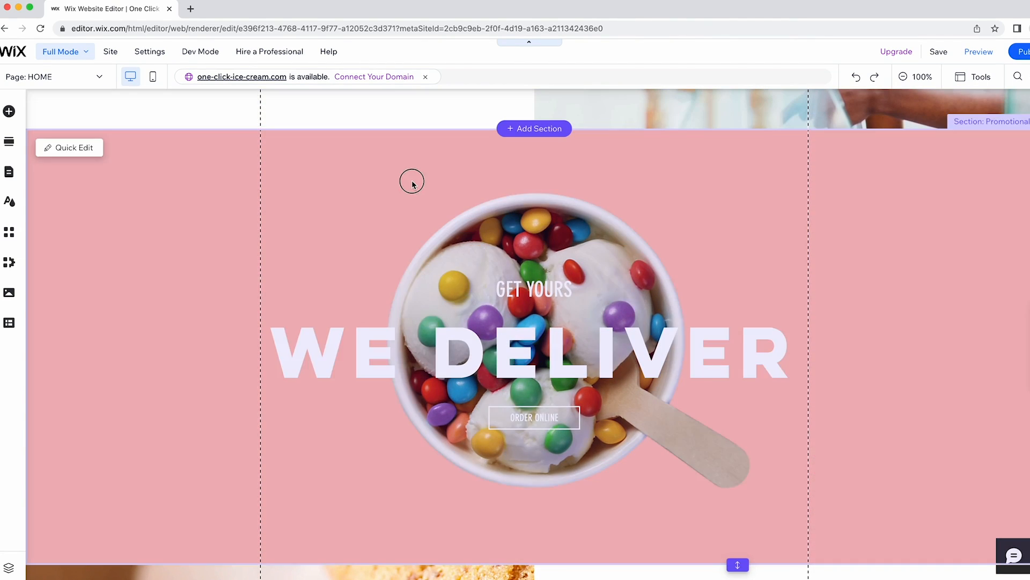
{"action": "left_click", "coordinate": [437, 149]}
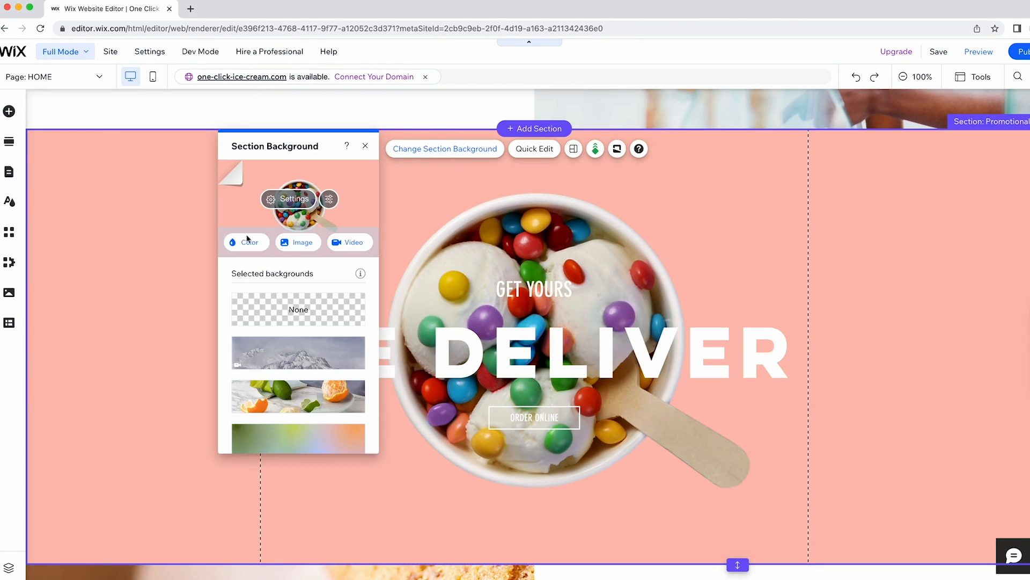
{"action": "left_click", "coordinate": [294, 242]}
{"action": "type", "text": "ice cream"}
{"action": "key", "text": "Return"}
{"action": "scroll", "coordinate": [605, 313], "scroll_direction": "down", "scroll_amount": 2}
{"action": "scroll", "coordinate": [604, 312], "scroll_direction": "down", "scroll_amount": 8}
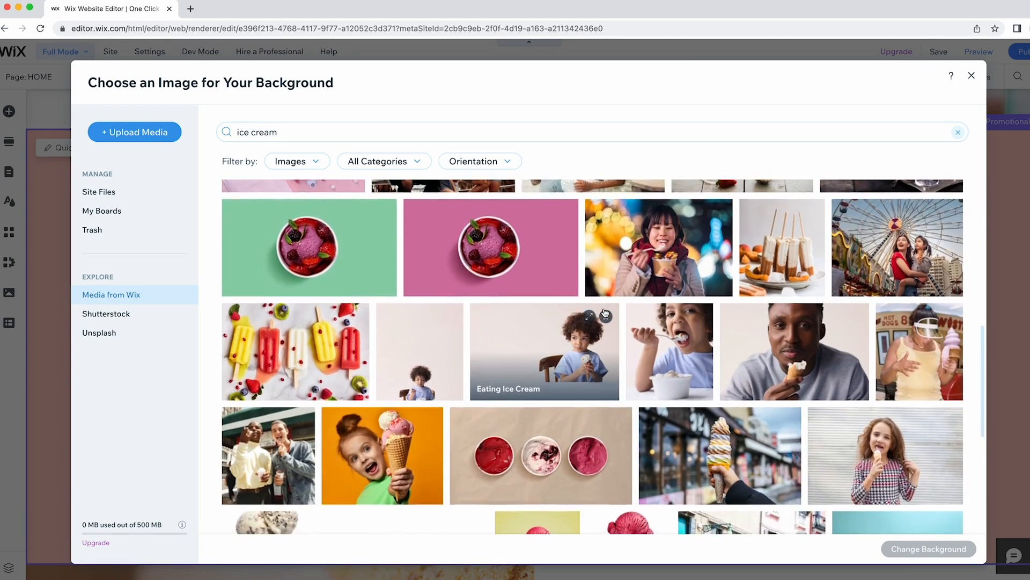
{"action": "scroll", "coordinate": [605, 313], "scroll_direction": "down", "scroll_amount": 10}
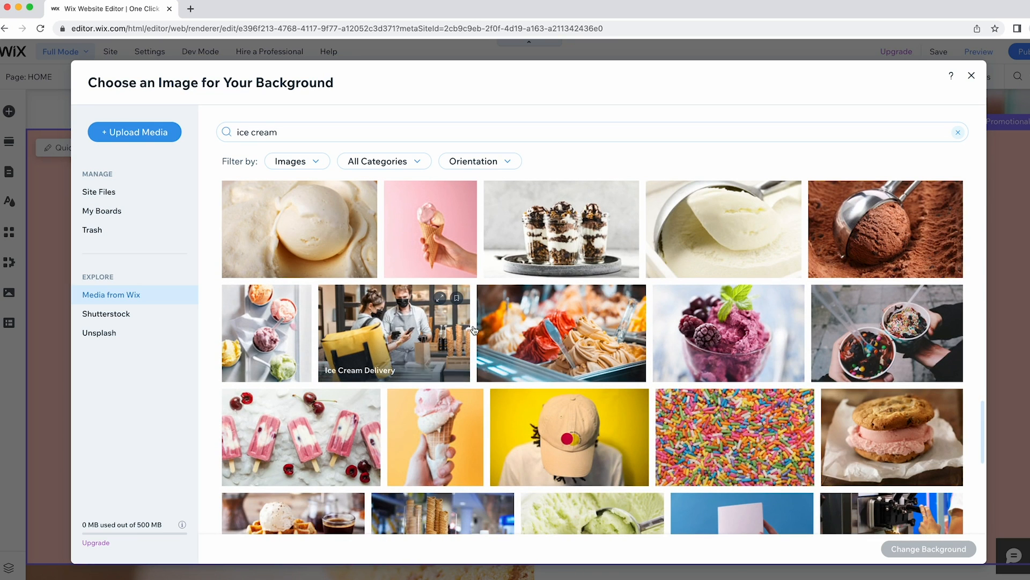
{"action": "left_click", "coordinate": [408, 333]}
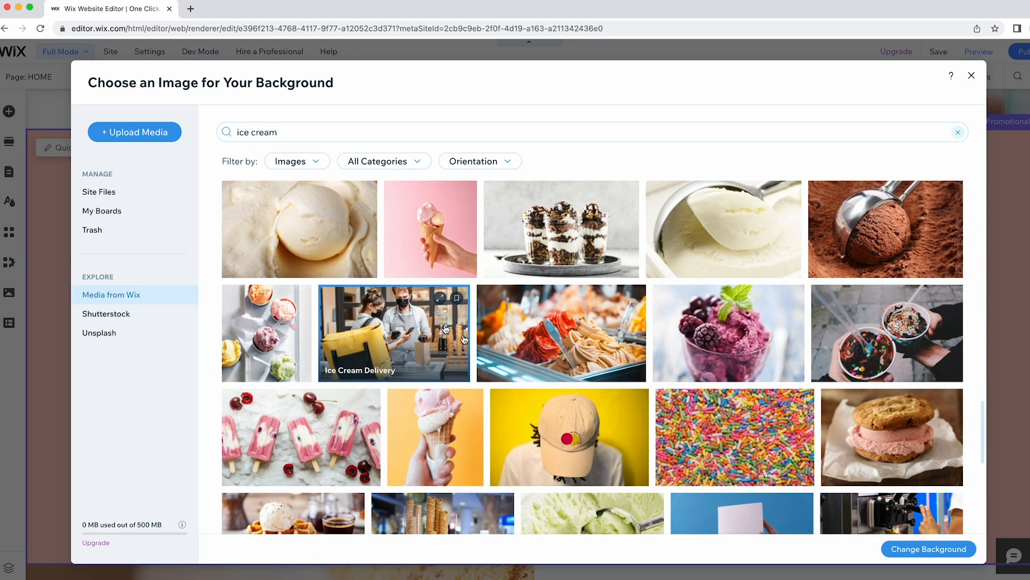
{"action": "left_click", "coordinate": [934, 549]}
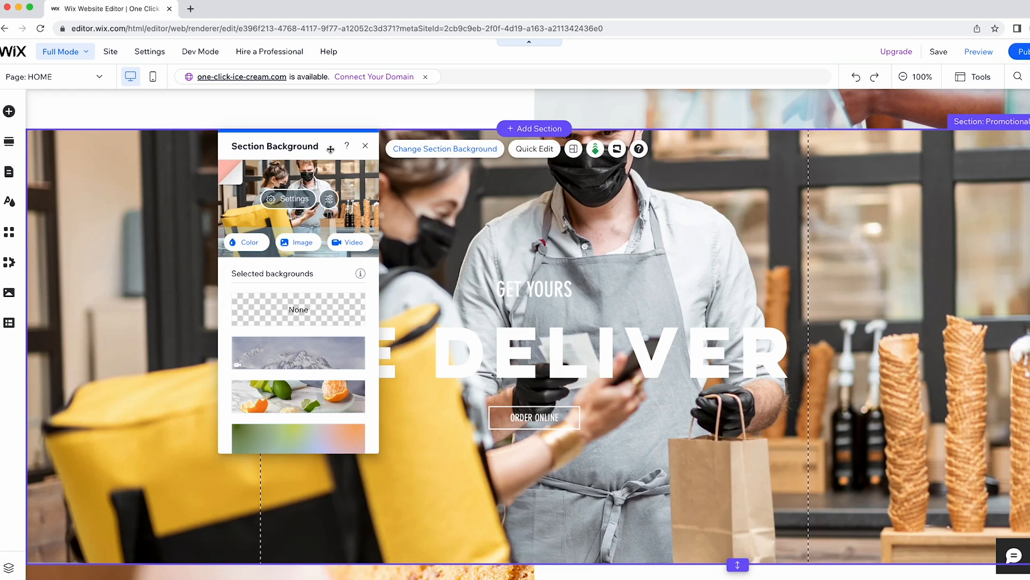
{"action": "left_click", "coordinate": [365, 146]}
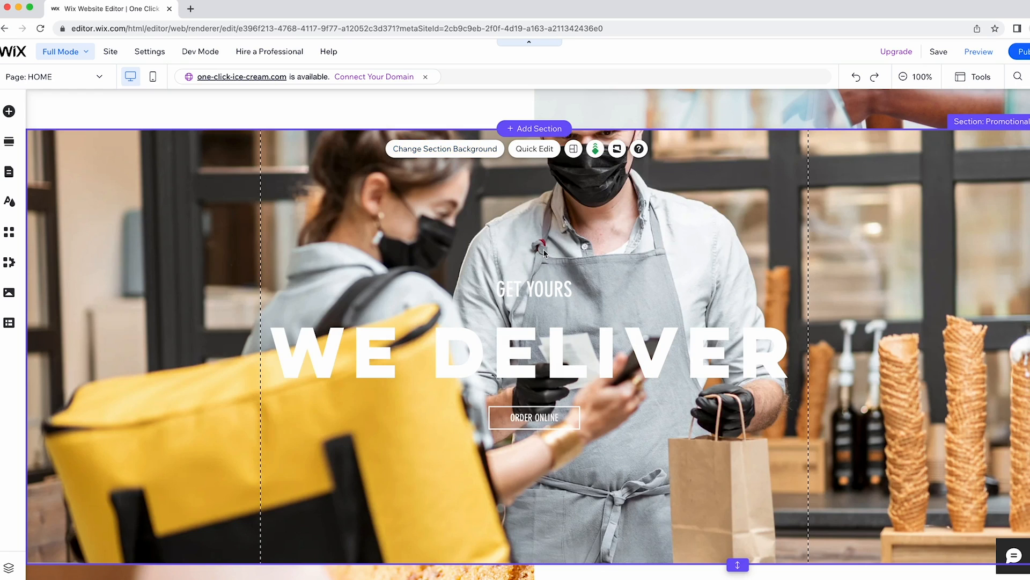
Look through the text styling options for the GET YOURS text.
{"action": "left_click", "coordinate": [539, 287]}
{"action": "left_click", "coordinate": [377, 250]}
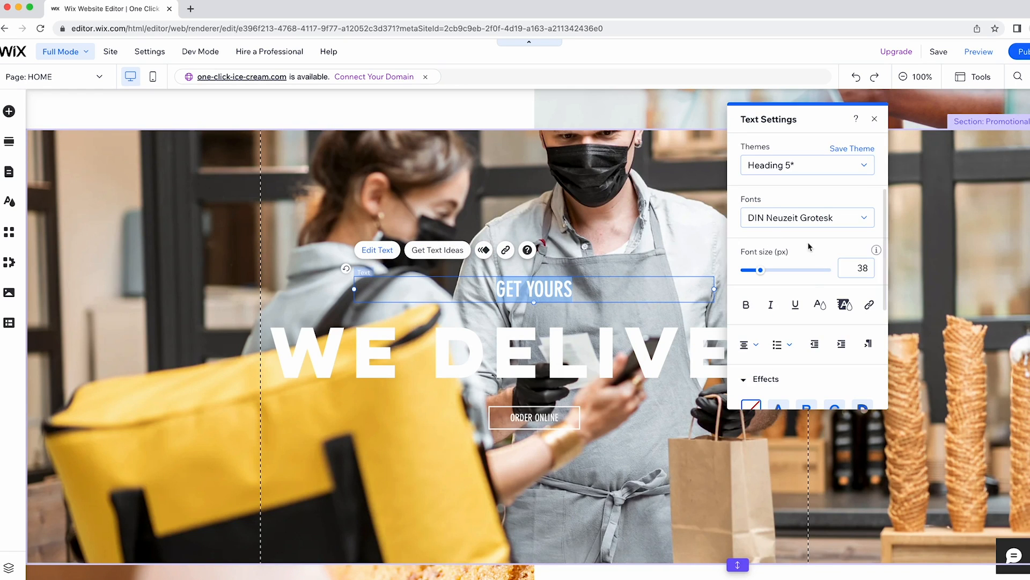
{"action": "scroll", "coordinate": [809, 314], "scroll_direction": "down", "scroll_amount": 3}
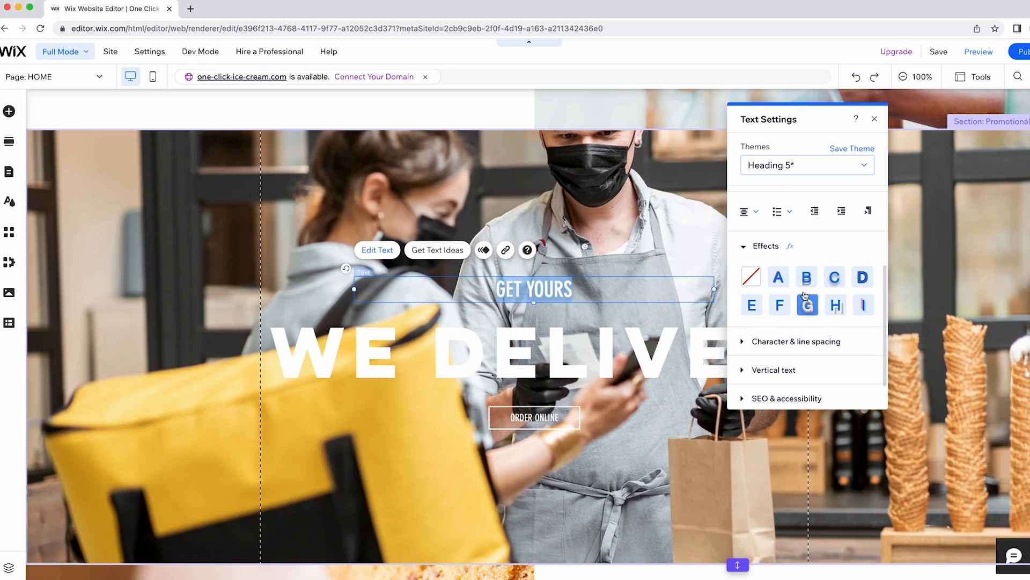
{"action": "left_click", "coordinate": [875, 118]}
Give the WE DELIVER heading a custom #E53465 highlight and font size 70.
{"action": "left_click", "coordinate": [518, 356]}
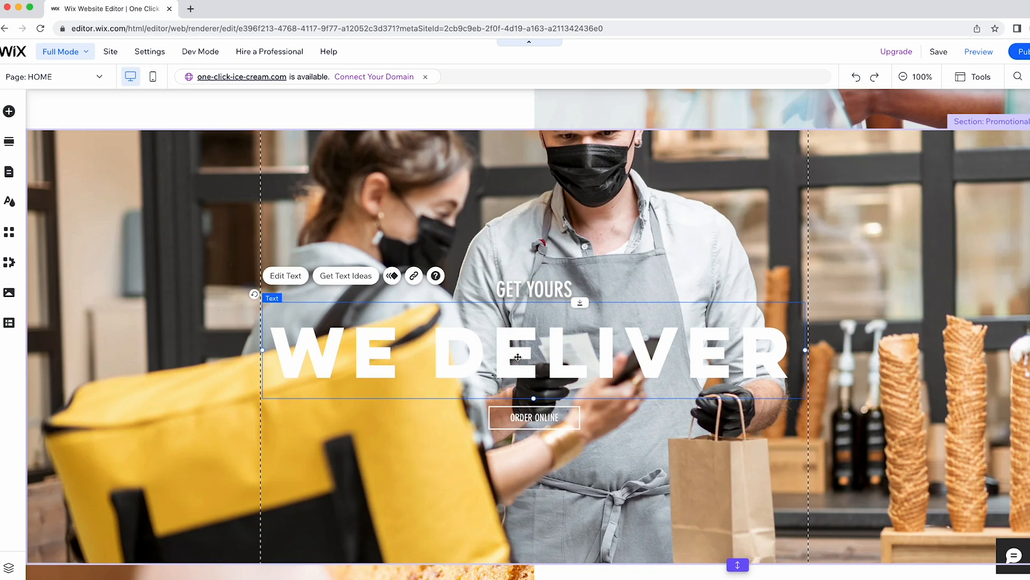
{"action": "left_click", "coordinate": [283, 275]}
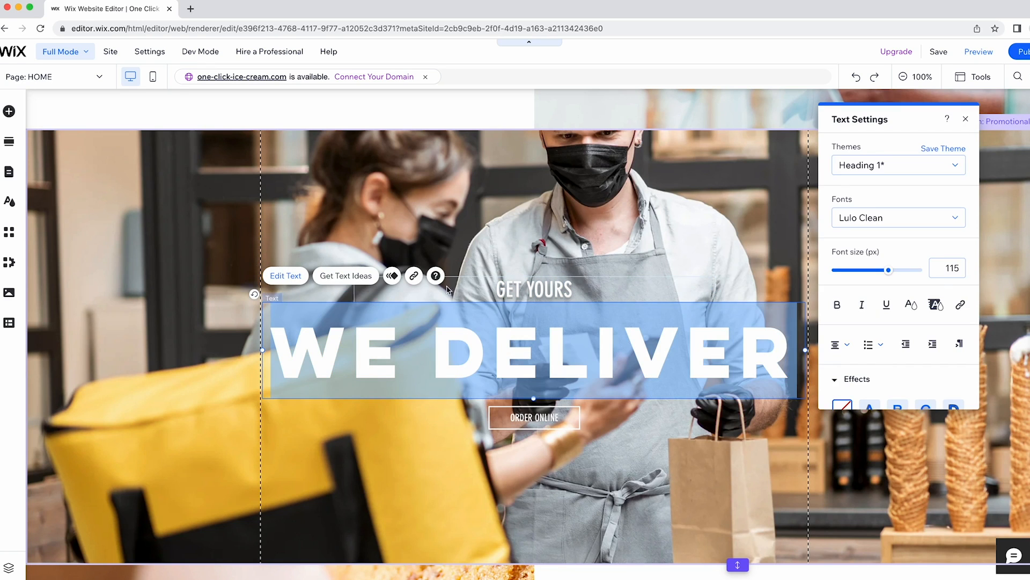
{"action": "left_click", "coordinate": [935, 305]}
{"action": "left_click", "coordinate": [928, 294]}
{"action": "double_click", "coordinate": [895, 319]}
{"action": "type", "text": "E53465"}
{"action": "left_click", "coordinate": [910, 350]}
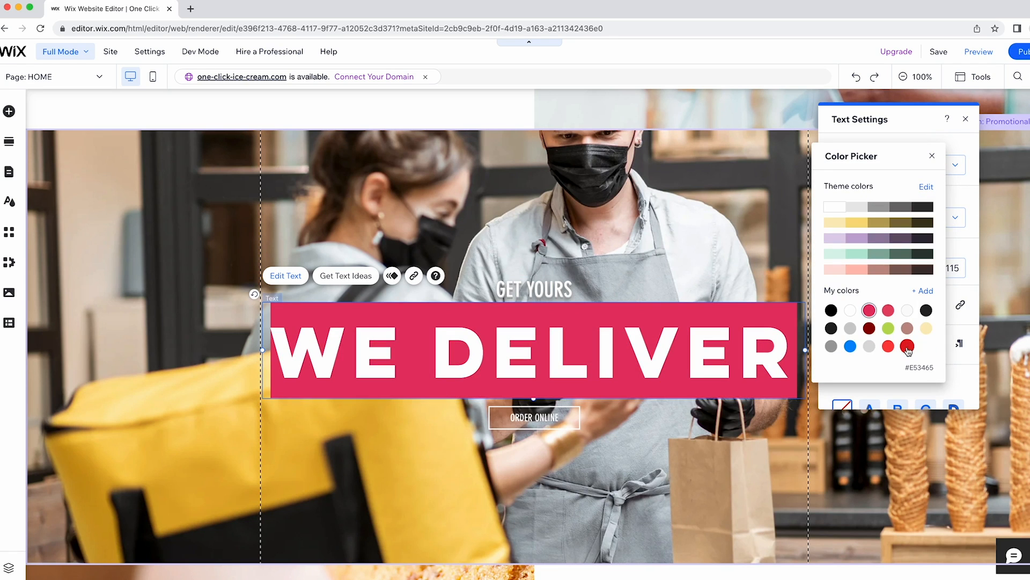
{"action": "left_click", "coordinate": [972, 286]}
{"action": "left_click", "coordinate": [958, 271]}
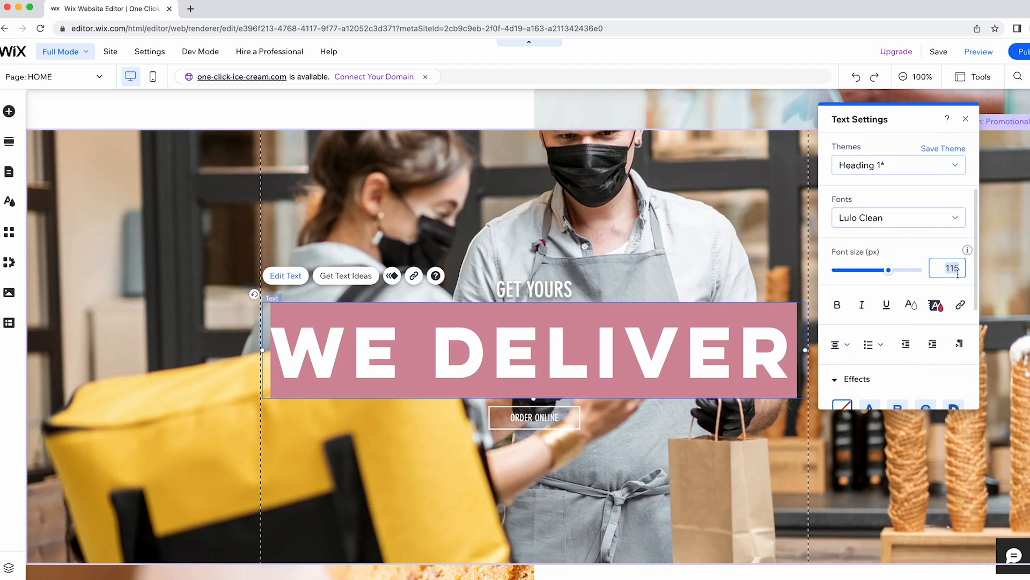
{"action": "type", "text": "70"}
{"action": "left_click", "coordinate": [650, 279]}
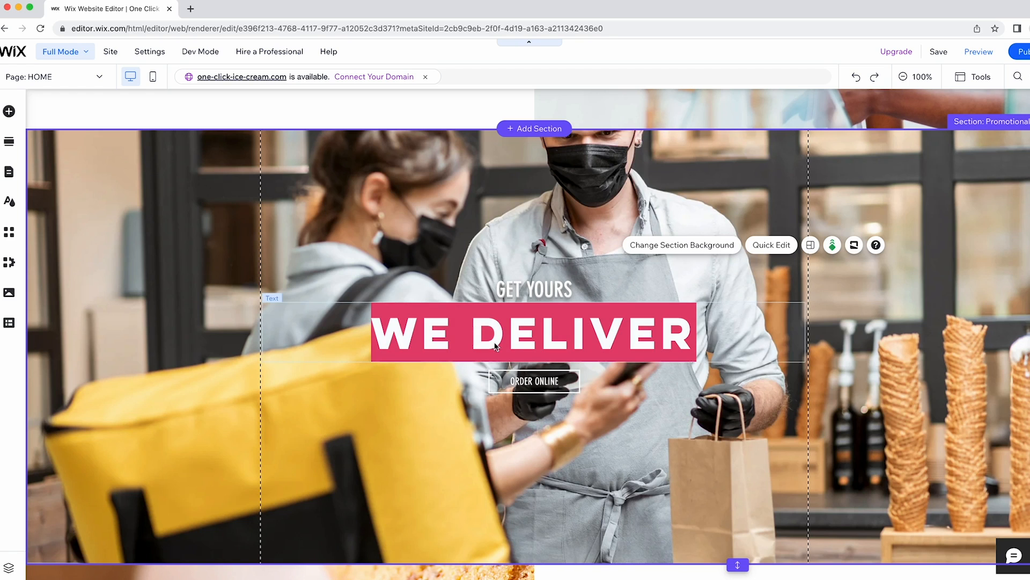
{"action": "left_click", "coordinate": [531, 380]}
Rename the ORDER ONLINE button label to ORDER NOW.
{"action": "left_click", "coordinate": [528, 347]}
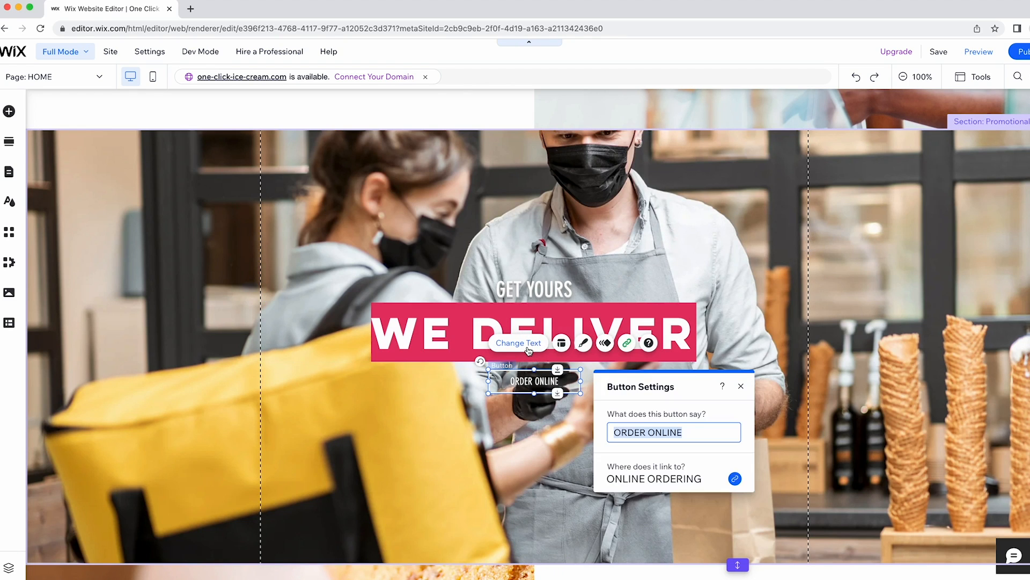
{"action": "left_click", "coordinate": [670, 432]}
{"action": "double_click", "coordinate": [670, 433]}
{"action": "type", "text": "NOW"}
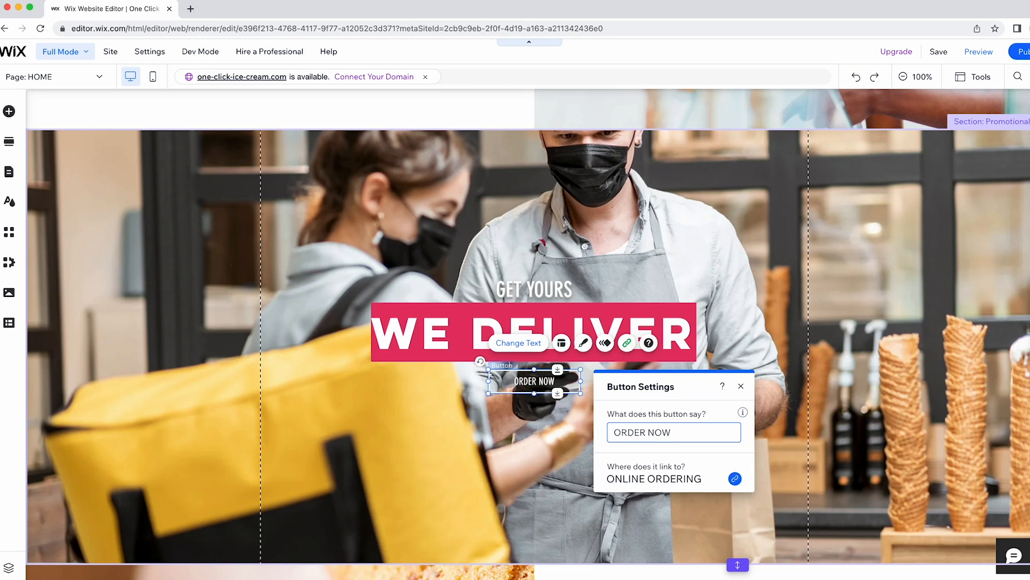
{"action": "left_click", "coordinate": [741, 386]}
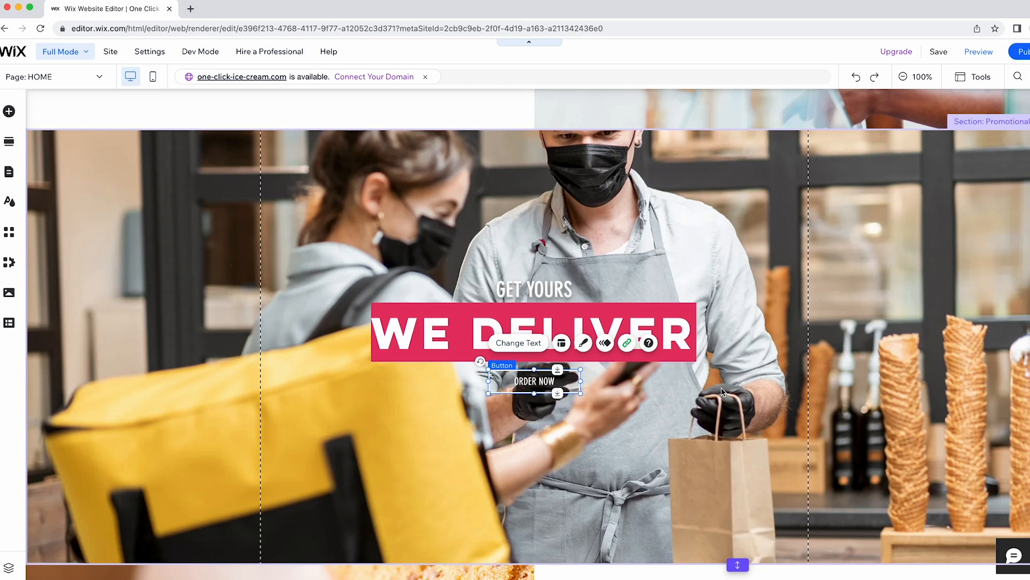
Apply the pink button style to ORDER NOW and give it a black 100% hover fill.
{"action": "left_click", "coordinate": [585, 346]}
{"action": "left_click", "coordinate": [353, 182]}
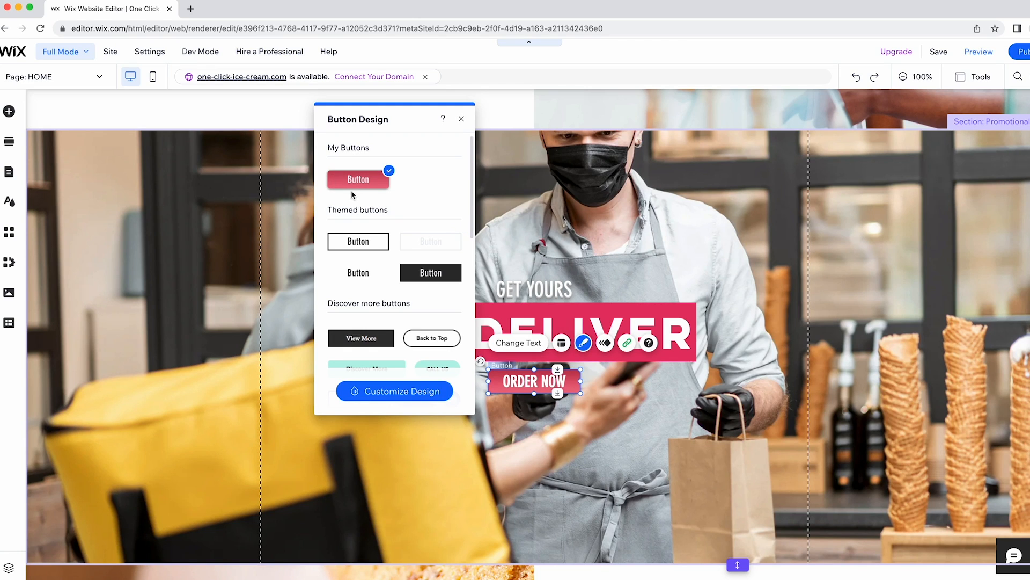
{"action": "left_click", "coordinate": [420, 388]}
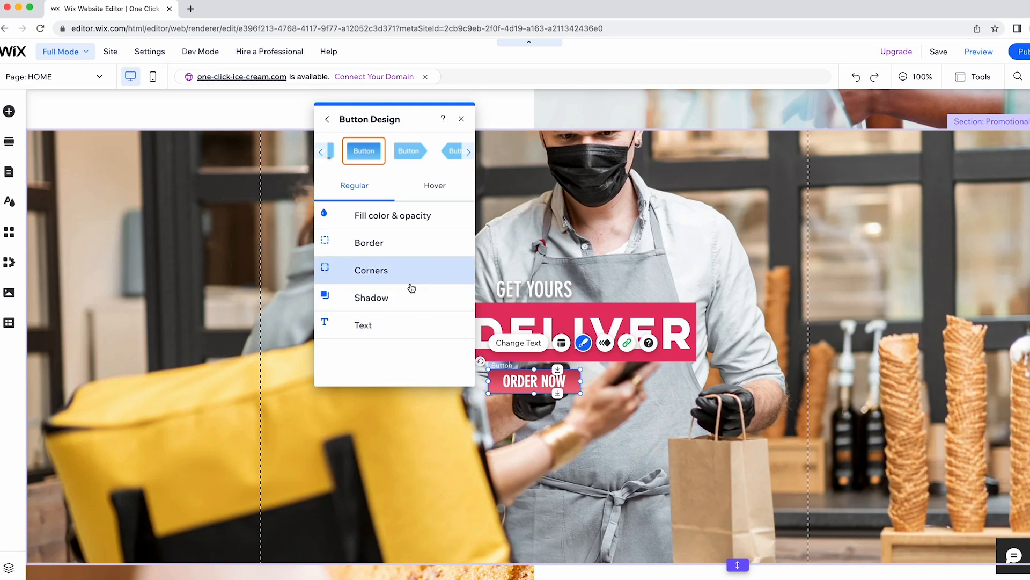
{"action": "left_click", "coordinate": [373, 324]}
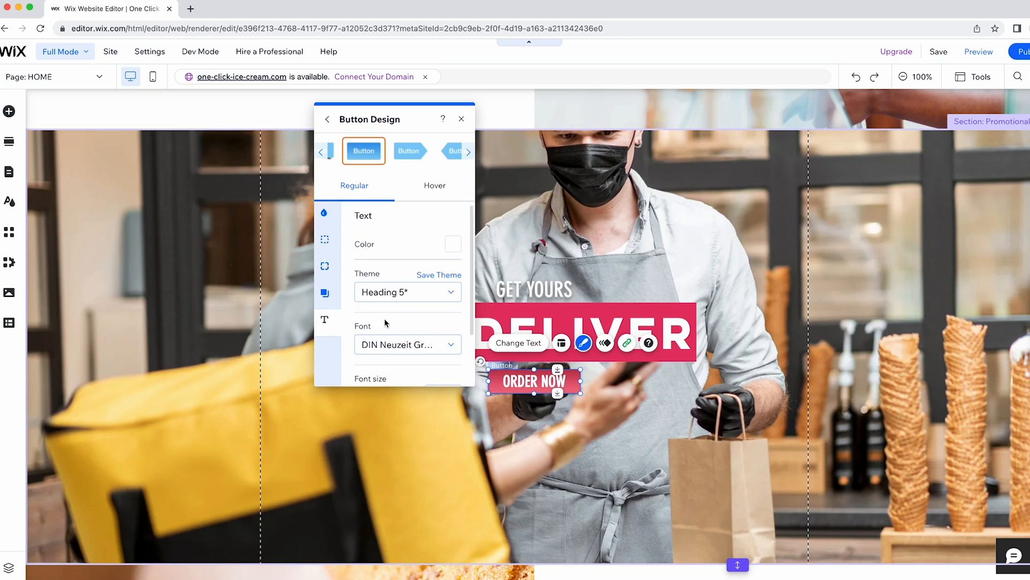
{"action": "scroll", "coordinate": [384, 317], "scroll_direction": "down", "scroll_amount": 2}
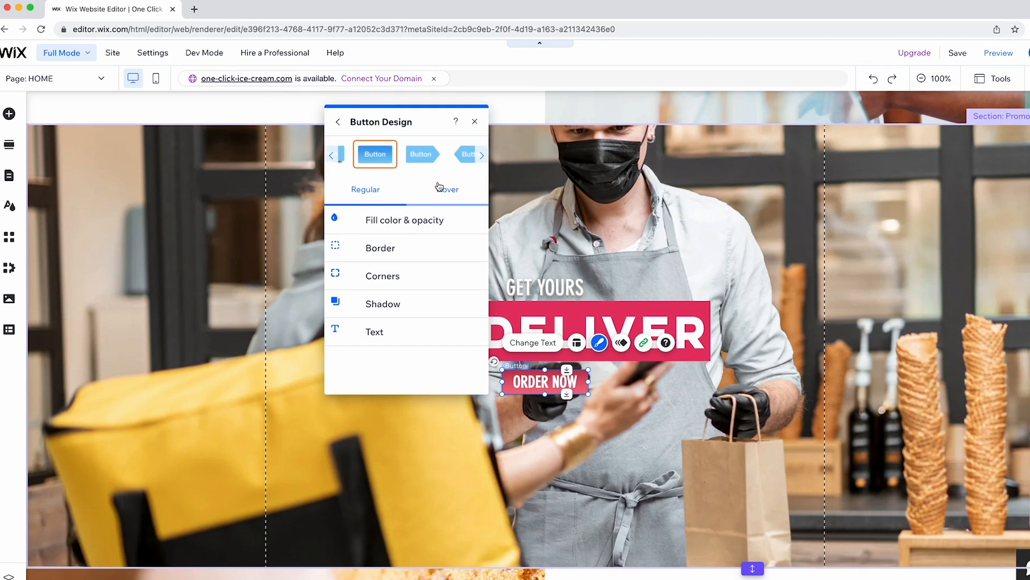
{"action": "left_click", "coordinate": [438, 186]}
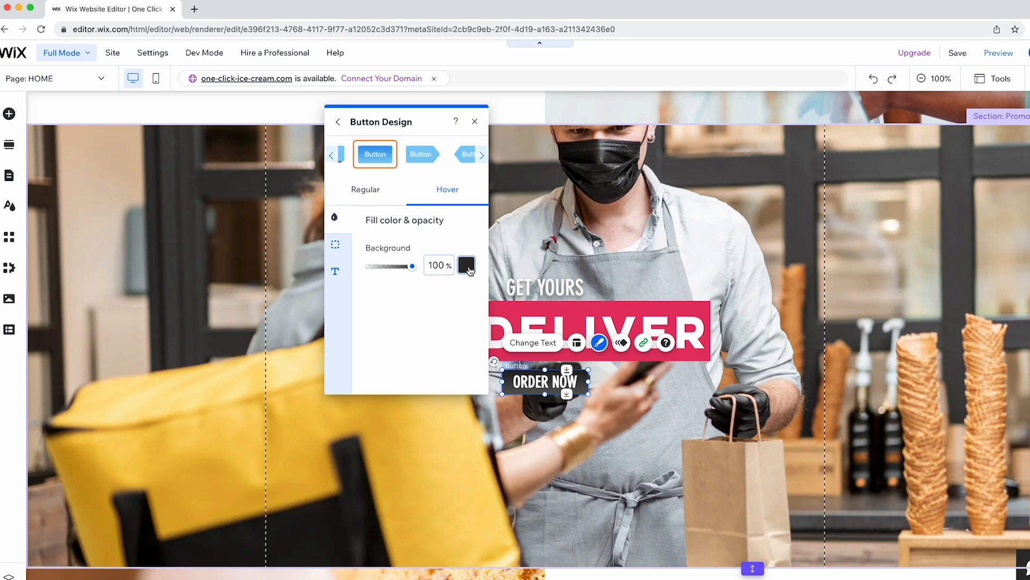
{"action": "left_click", "coordinate": [335, 271]}
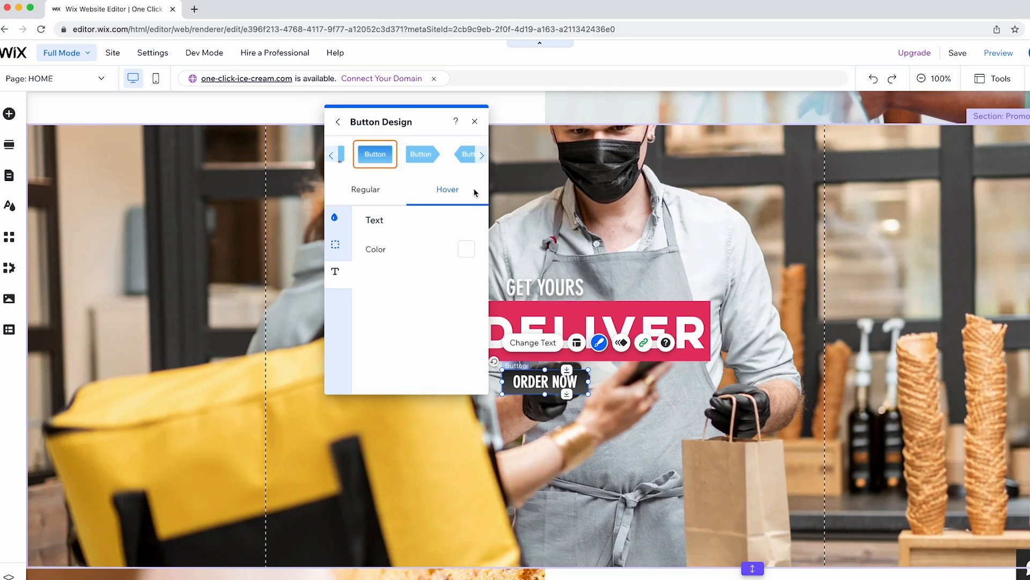
{"action": "left_click", "coordinate": [474, 121]}
{"action": "scroll", "coordinate": [527, 184], "scroll_direction": "down", "scroll_amount": 10}
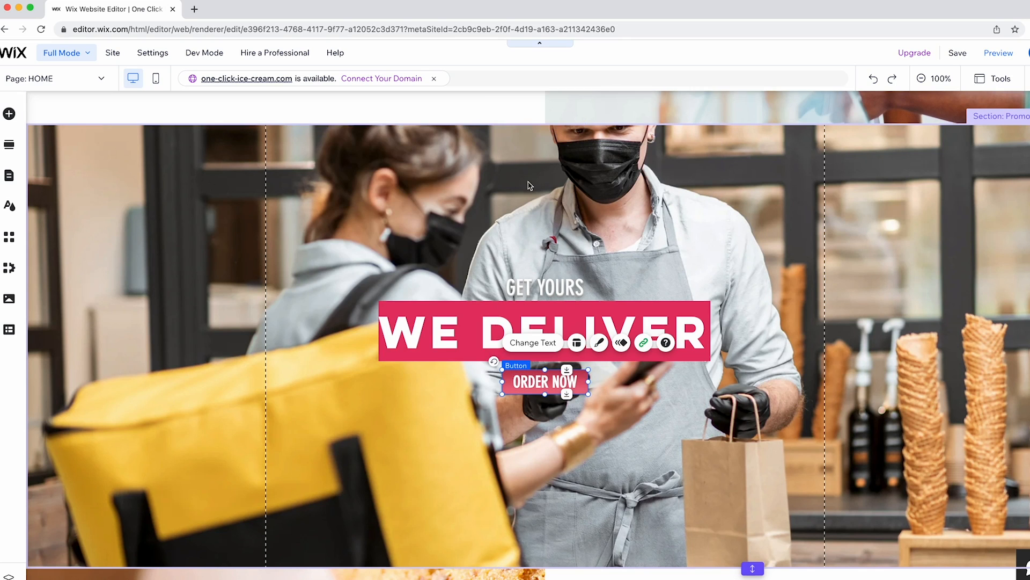
Delete the DESSERTS section from the home page.
{"action": "scroll", "coordinate": [528, 184], "scroll_direction": "up", "scroll_amount": 1}
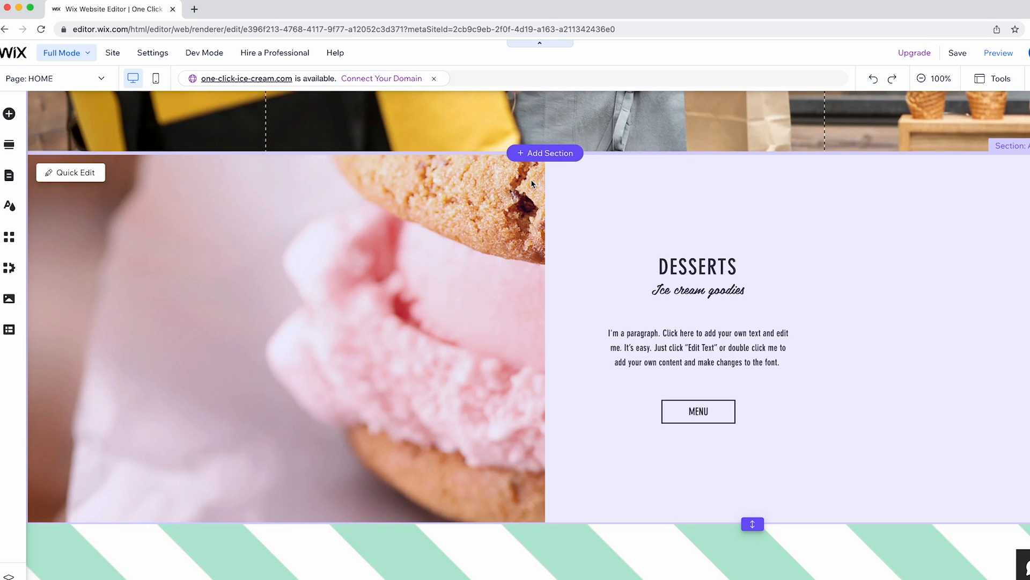
{"action": "left_click", "coordinate": [542, 169]}
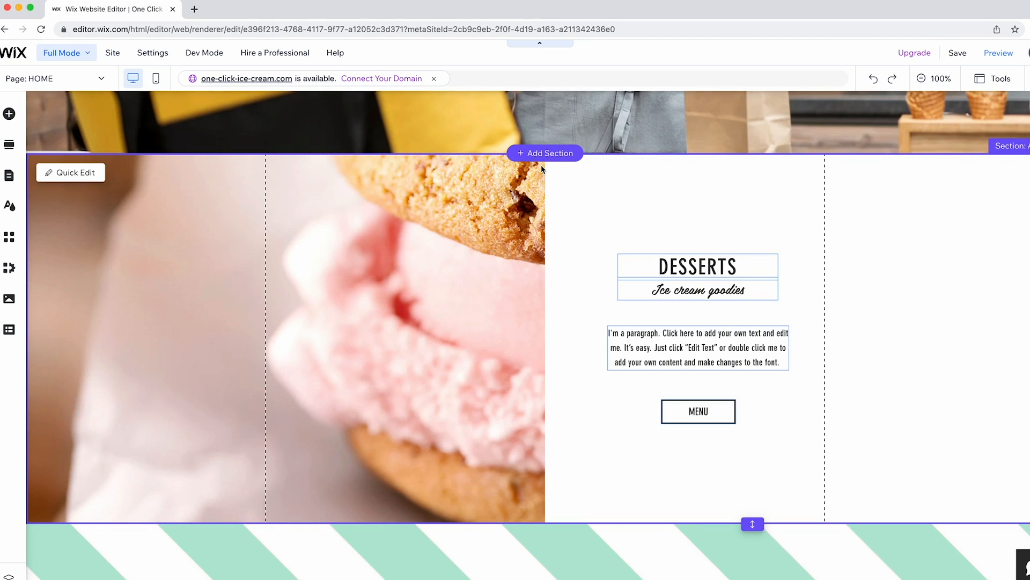
{"action": "key", "text": "Delete"}
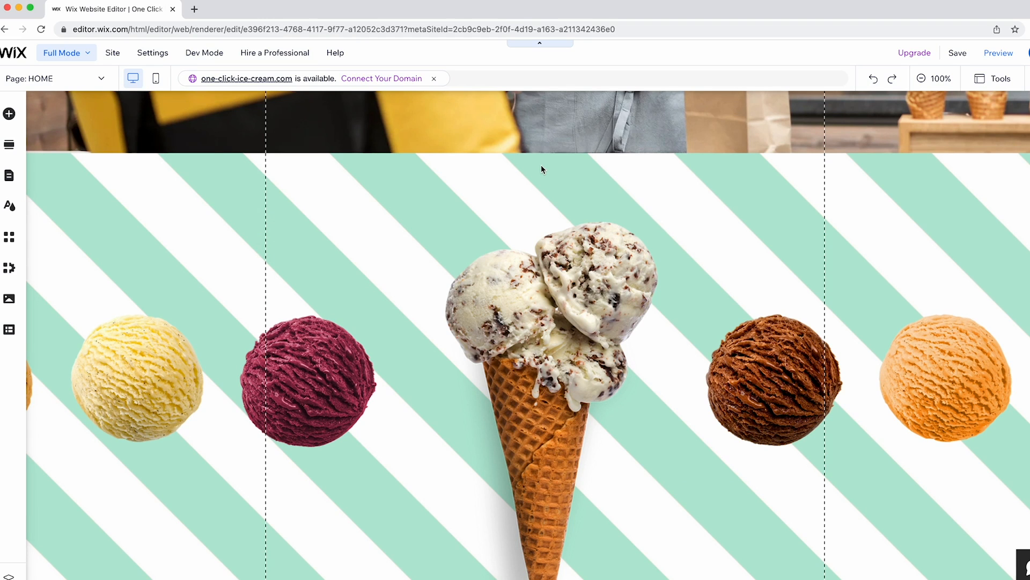
Review the Instagram feed gallery's settings.
{"action": "scroll", "coordinate": [524, 217], "scroll_direction": "down", "scroll_amount": 4}
{"action": "scroll", "coordinate": [519, 256], "scroll_direction": "up", "scroll_amount": 3}
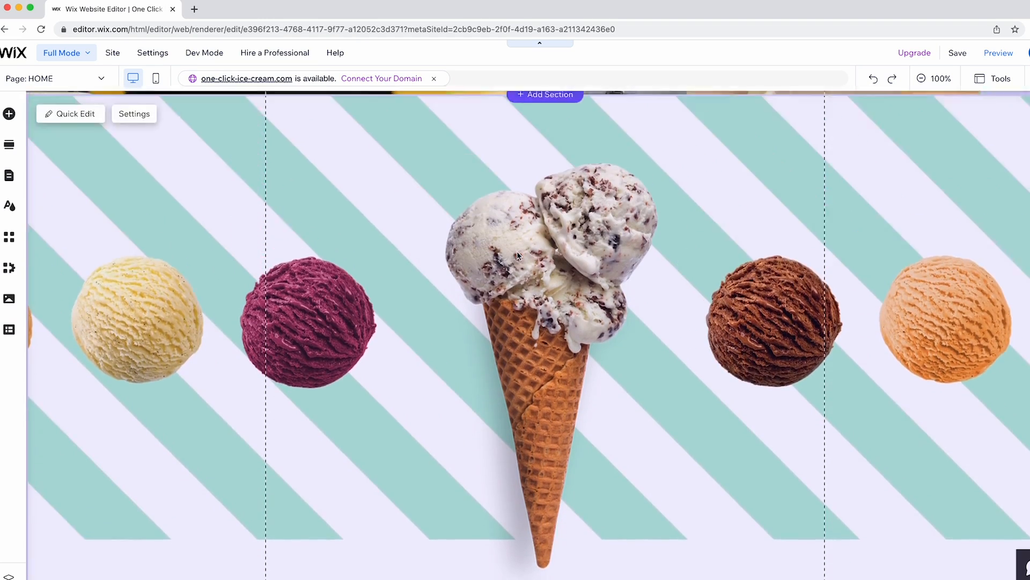
{"action": "scroll", "coordinate": [518, 256], "scroll_direction": "up", "scroll_amount": 1}
{"action": "scroll", "coordinate": [517, 252], "scroll_direction": "down", "scroll_amount": 7}
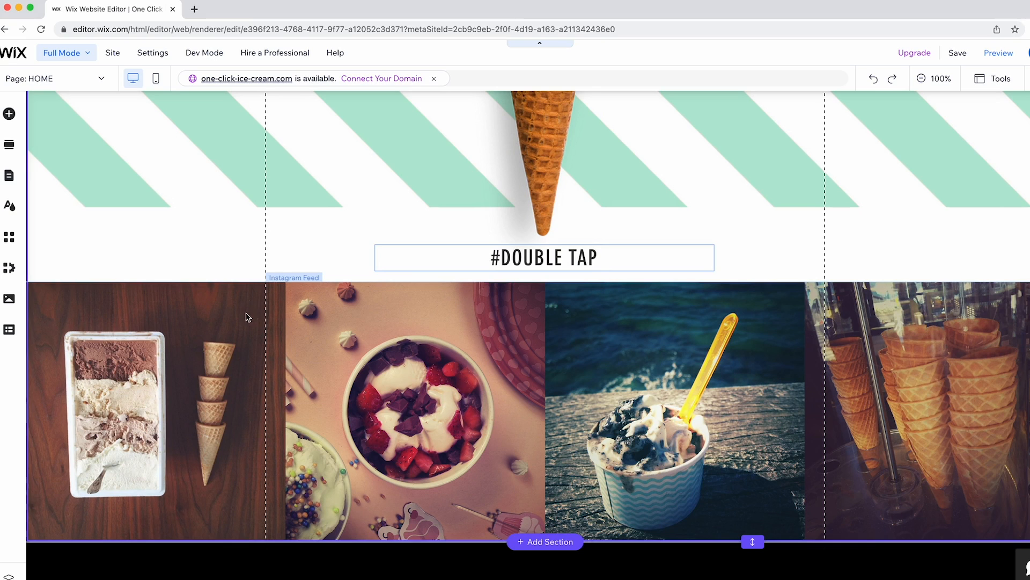
{"action": "left_click", "coordinate": [246, 315]}
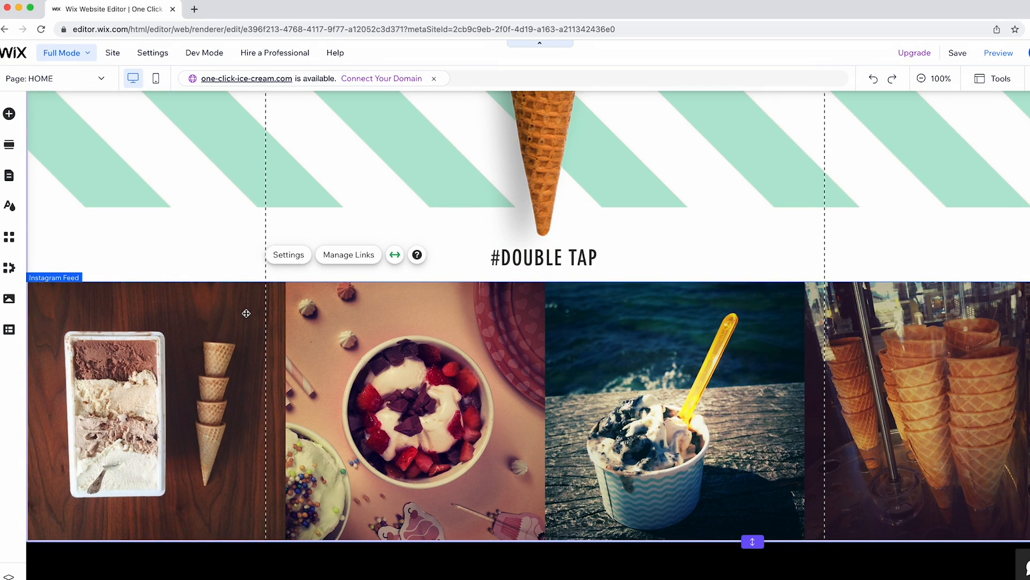
{"action": "left_click", "coordinate": [280, 261]}
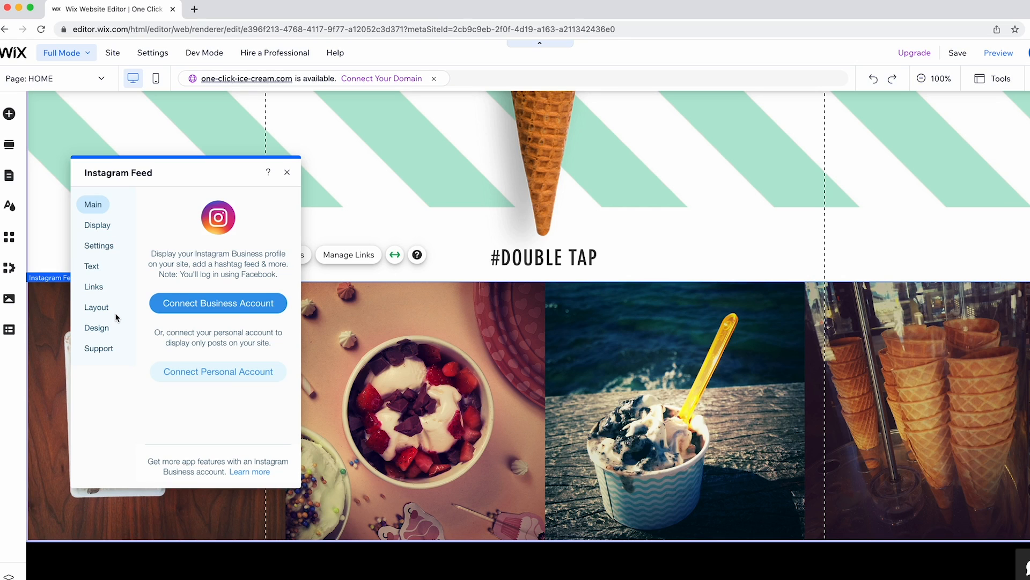
{"action": "left_click", "coordinate": [287, 172]}
Nudge the ice-cream scoops strip down and delete the striped background strip behind it.
{"action": "scroll", "coordinate": [339, 206], "scroll_direction": "up", "scroll_amount": 7}
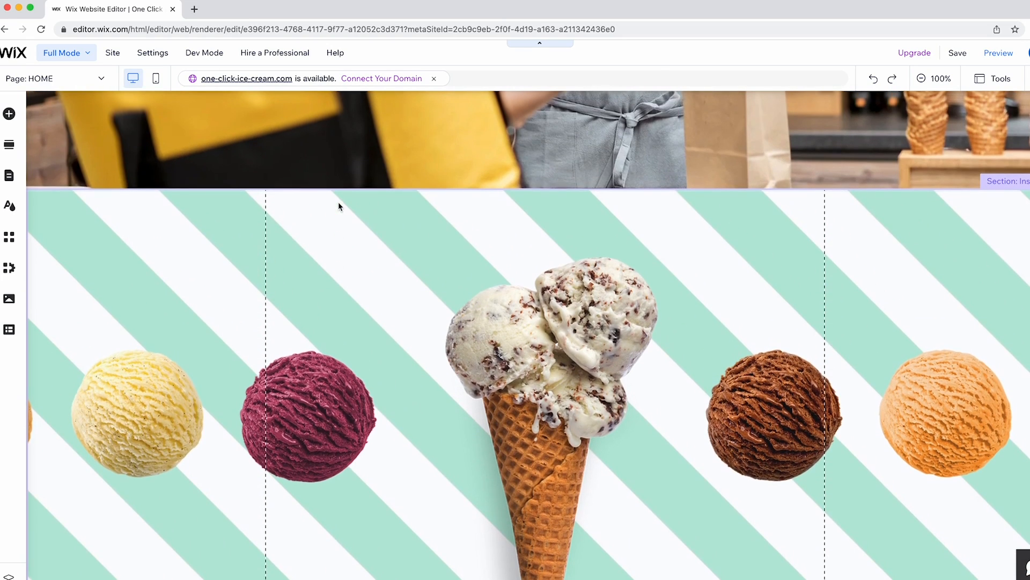
{"action": "left_click", "coordinate": [250, 219]}
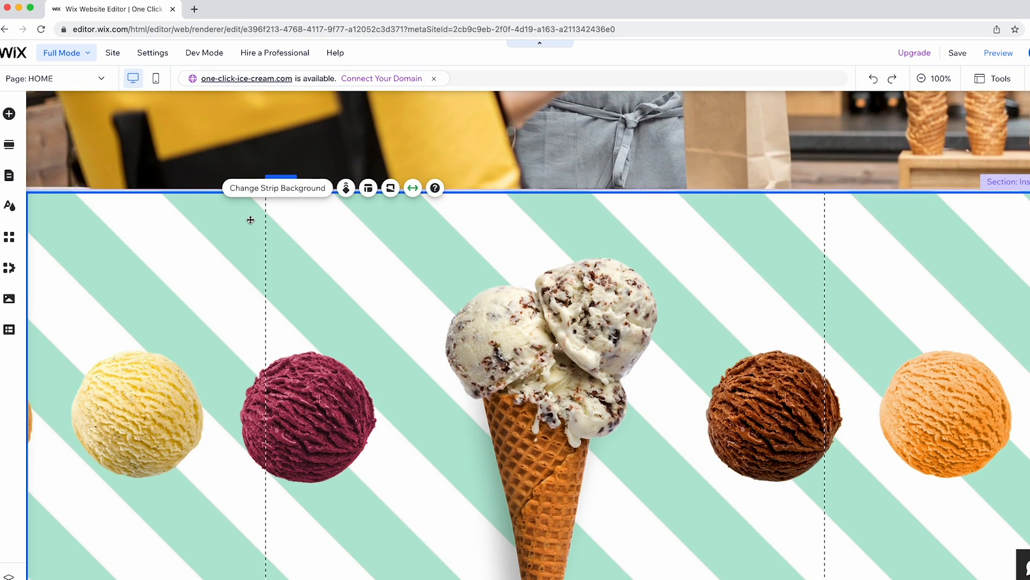
{"action": "left_click_drag", "start_coordinate": [269, 223], "coordinate": [271, 239]}
{"action": "left_click", "coordinate": [245, 194]}
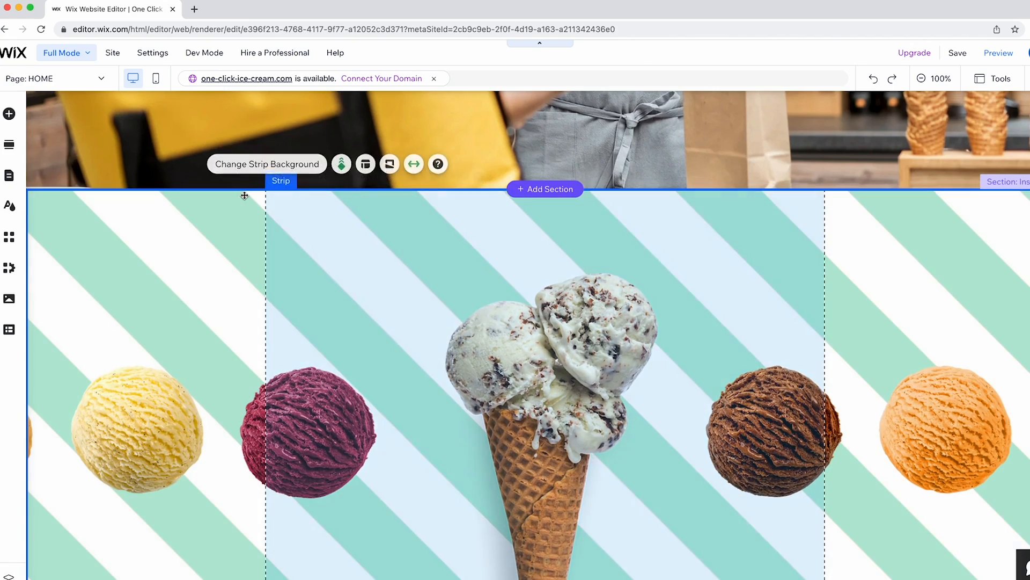
{"action": "key", "text": "Delete"}
Try adding links to the Instagram feed posts, then dismiss the link error.
{"action": "scroll", "coordinate": [290, 257], "scroll_direction": "down", "scroll_amount": 10}
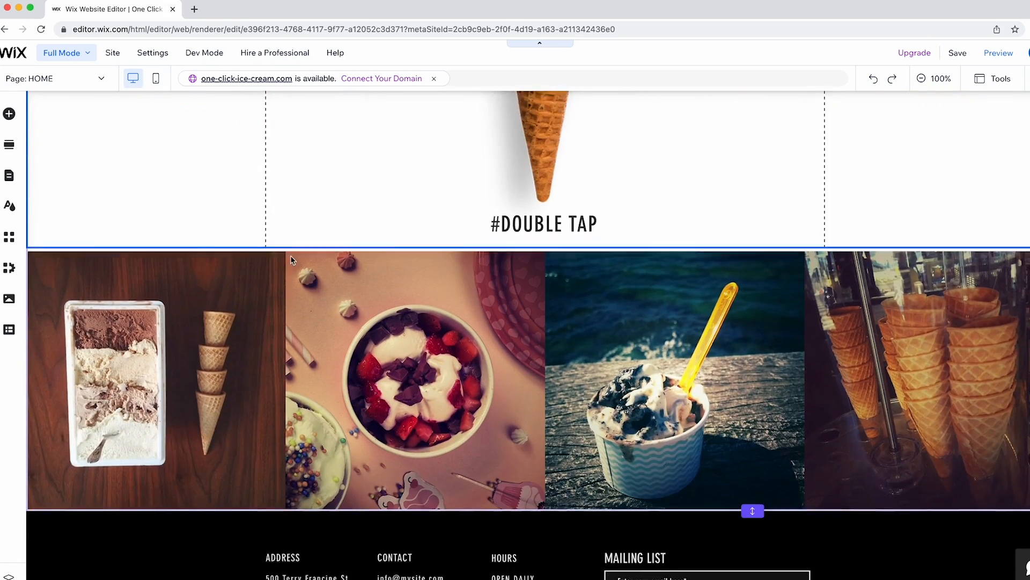
{"action": "scroll", "coordinate": [308, 265], "scroll_direction": "down", "scroll_amount": 1}
{"action": "left_click", "coordinate": [327, 271]}
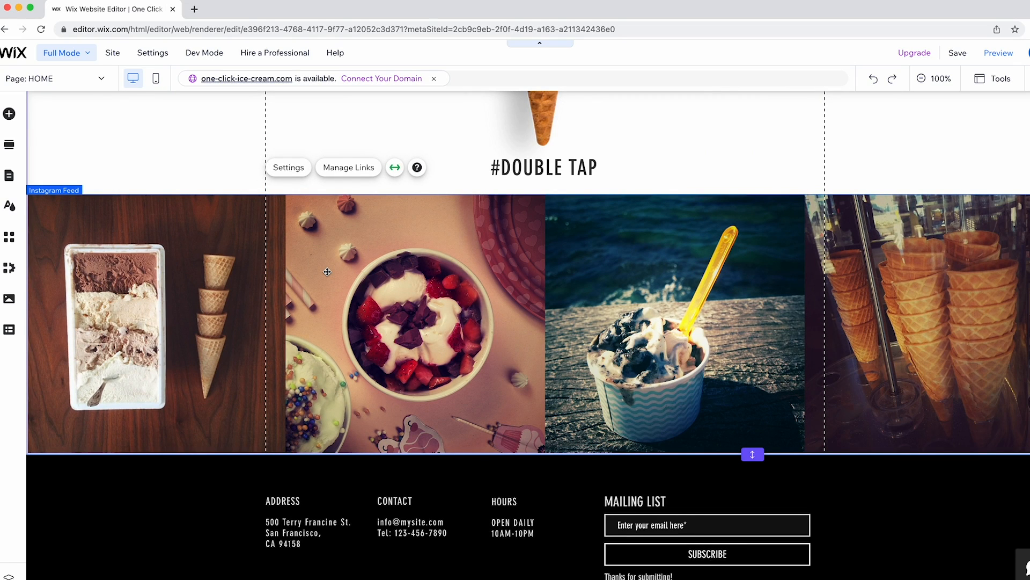
{"action": "left_click", "coordinate": [344, 168]}
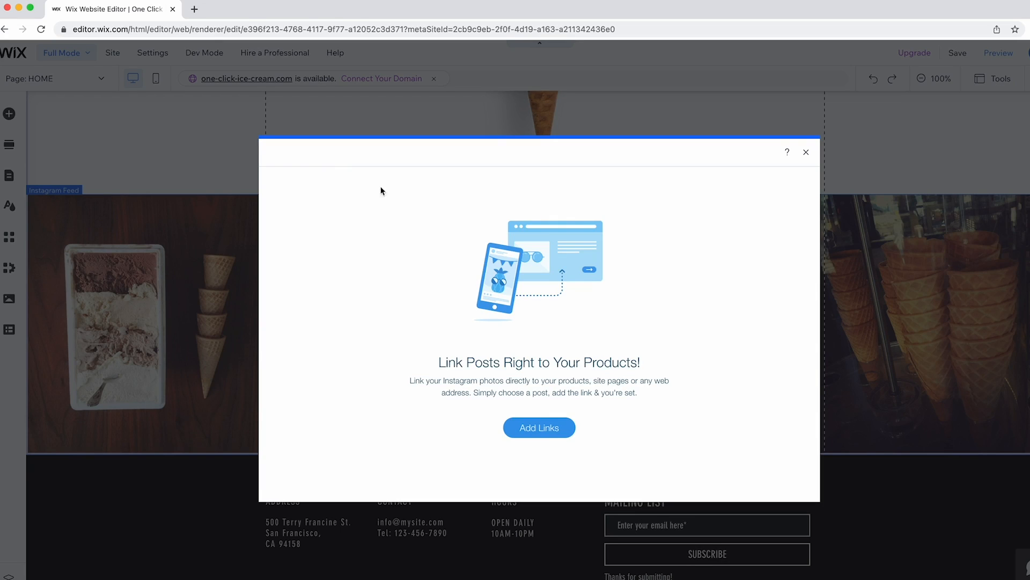
{"action": "left_click", "coordinate": [548, 430]}
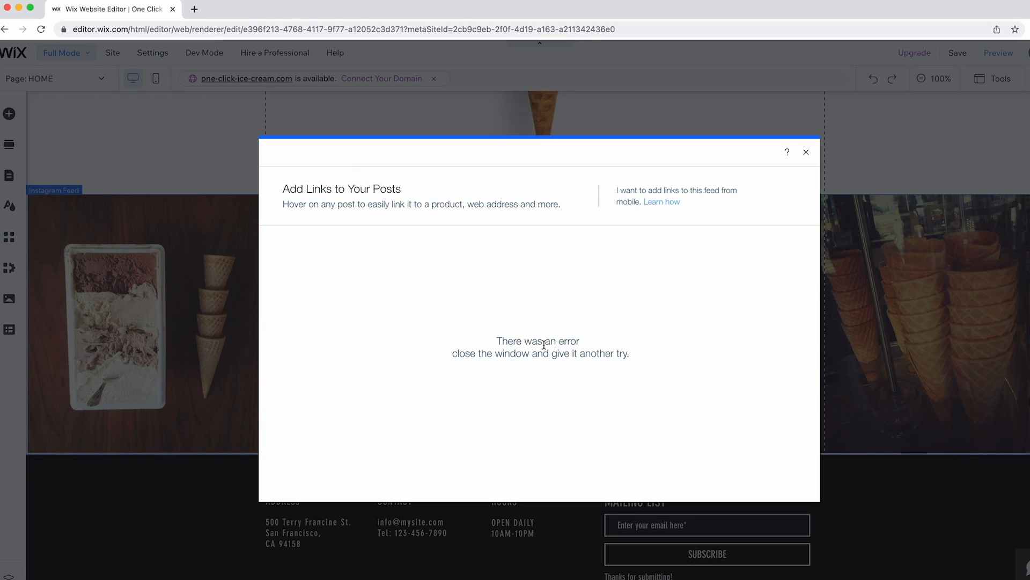
{"action": "left_click", "coordinate": [806, 152]}
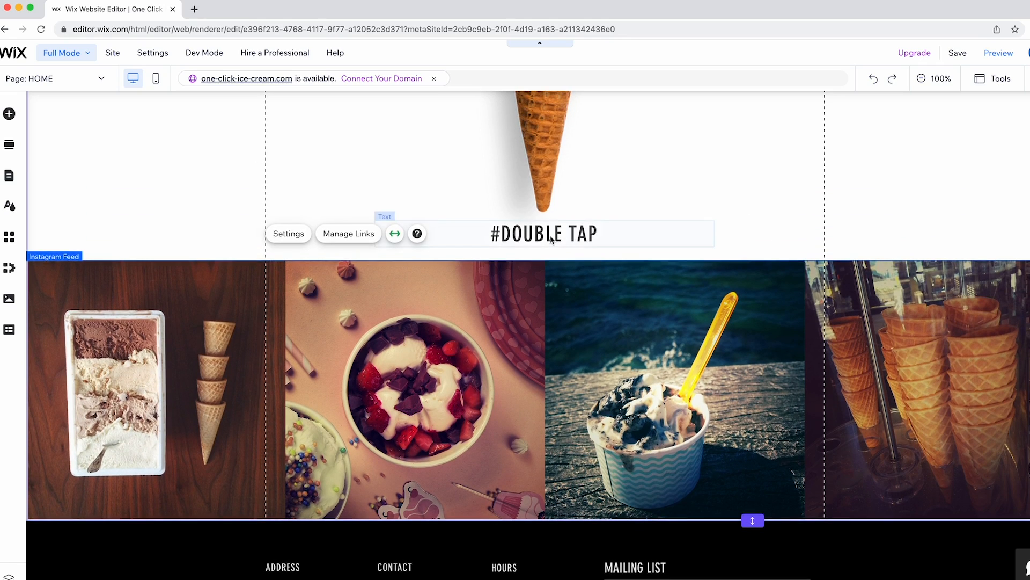
{"action": "left_click", "coordinate": [525, 237]}
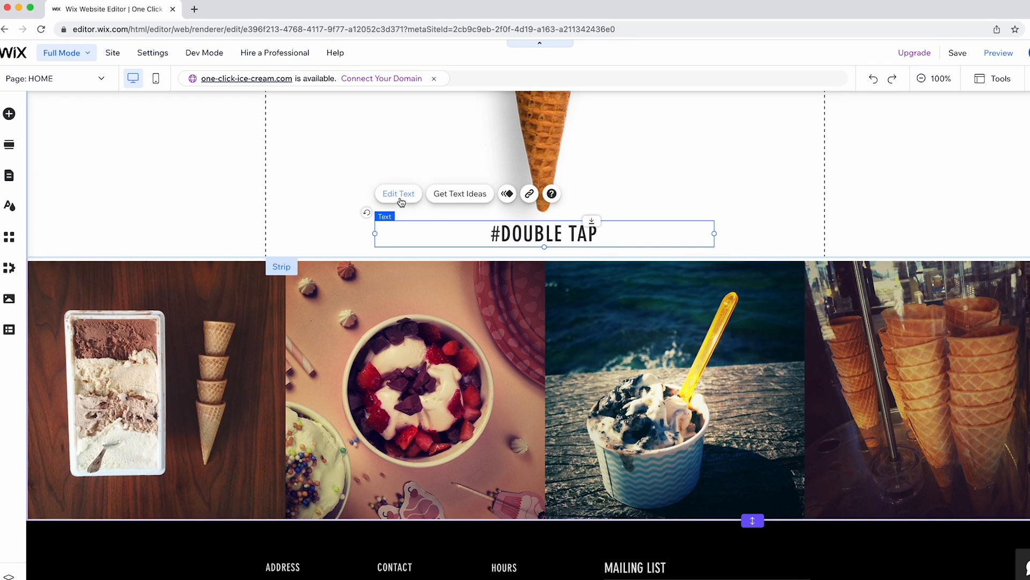
{"action": "left_click", "coordinate": [417, 213]}
{"action": "scroll", "coordinate": [417, 210], "scroll_direction": "up", "scroll_amount": 10}
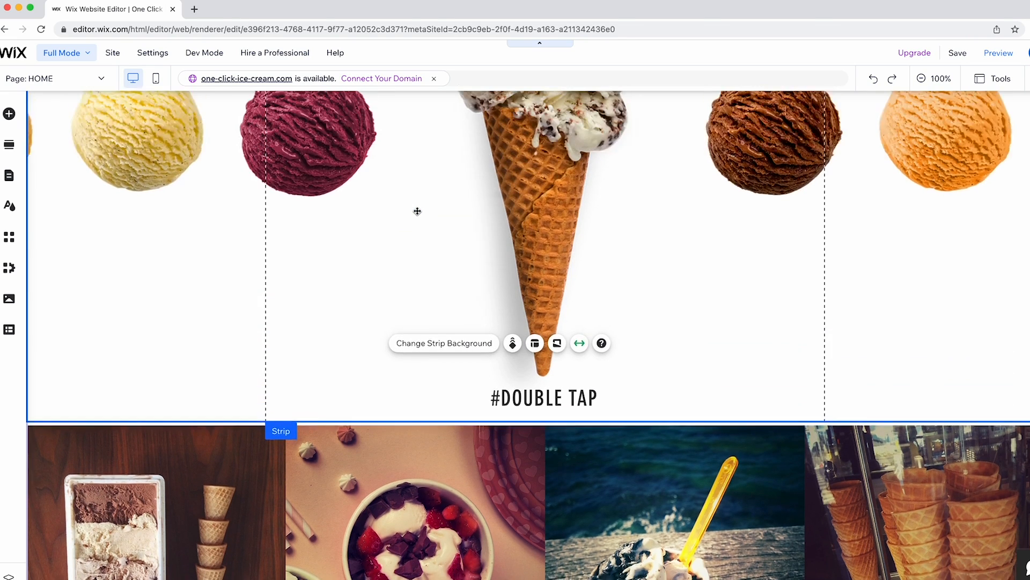
{"action": "left_click", "coordinate": [9, 113]}
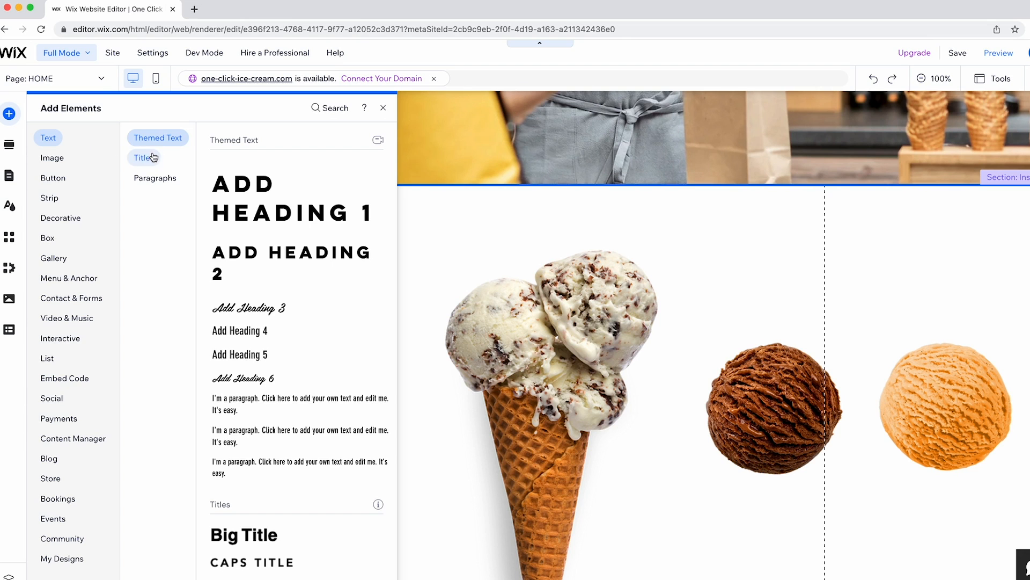
{"action": "left_click", "coordinate": [151, 180]}
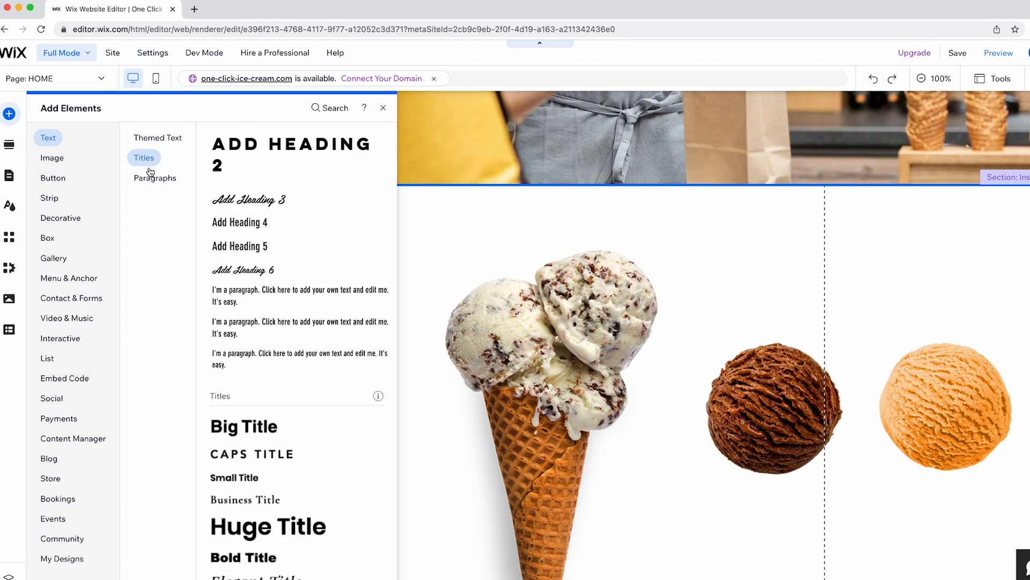
{"action": "left_click", "coordinate": [152, 140]}
{"action": "left_click_drag", "start_coordinate": [252, 188], "coordinate": [471, 213]}
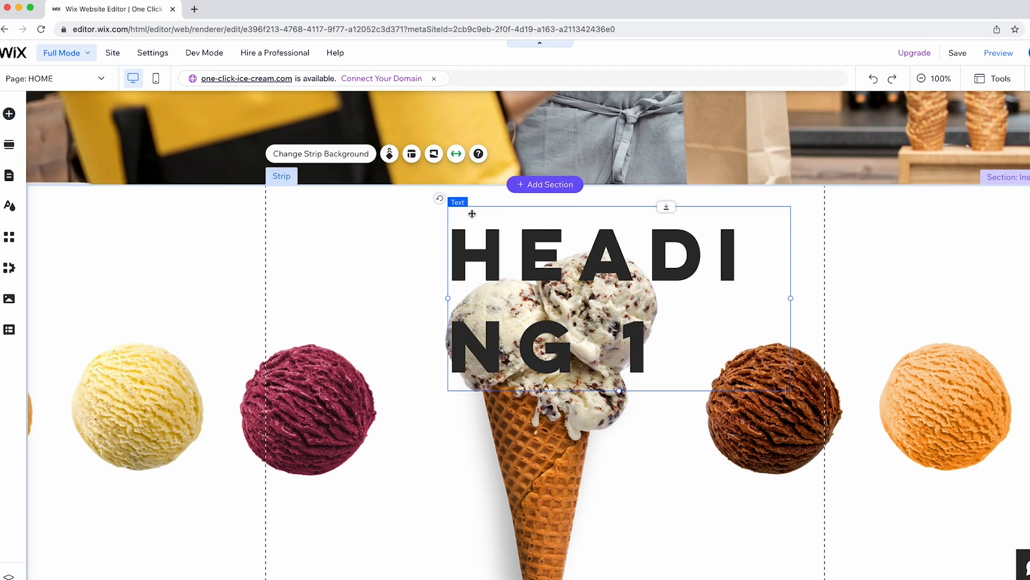
{"action": "left_click", "coordinate": [873, 78]}
{"action": "scroll", "coordinate": [551, 274], "scroll_direction": "down", "scroll_amount": 3}
{"action": "scroll", "coordinate": [551, 274], "scroll_direction": "down", "scroll_amount": 10}
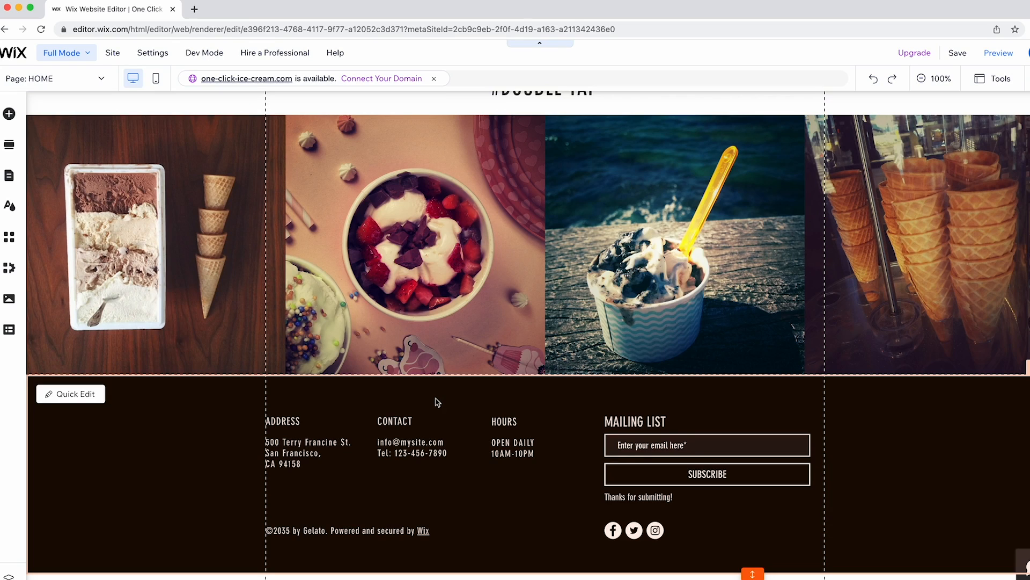
{"action": "left_click", "coordinate": [120, 448]}
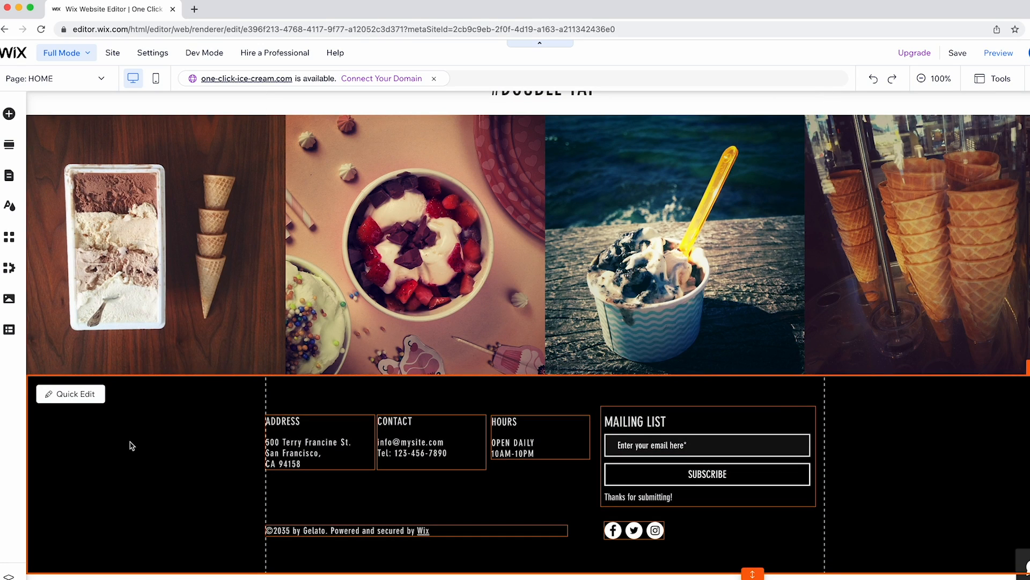
Copy the header's ice-cream logo and paste it at the left of the black footer.
{"action": "left_click", "coordinate": [9, 114]}
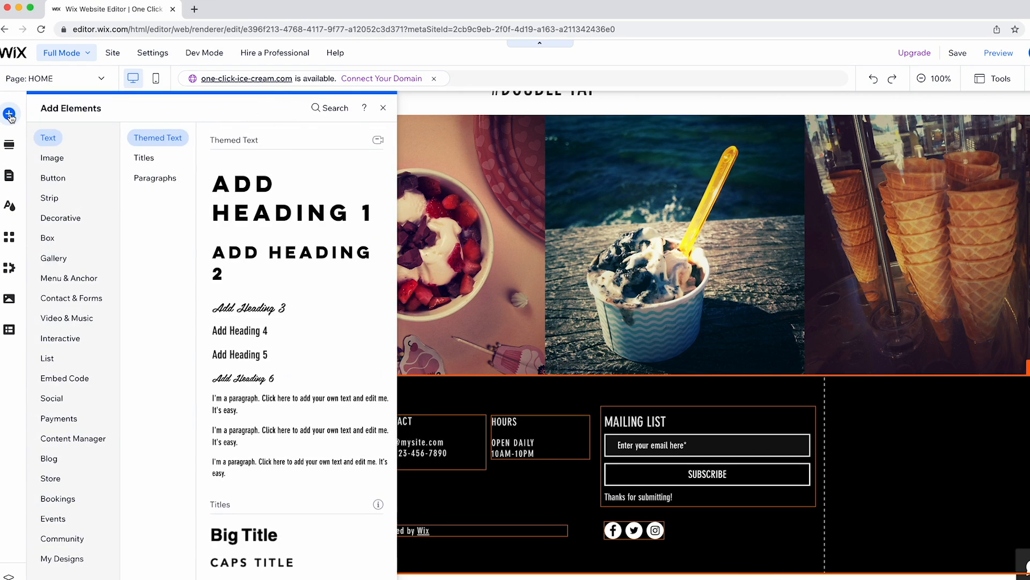
{"action": "left_click", "coordinate": [51, 156]}
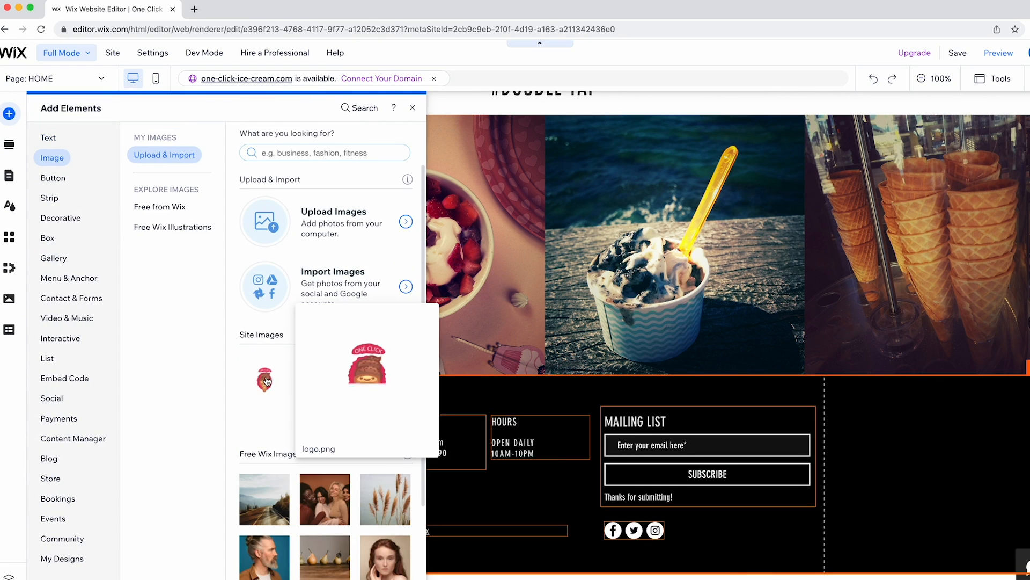
{"action": "left_click", "coordinate": [448, 390]}
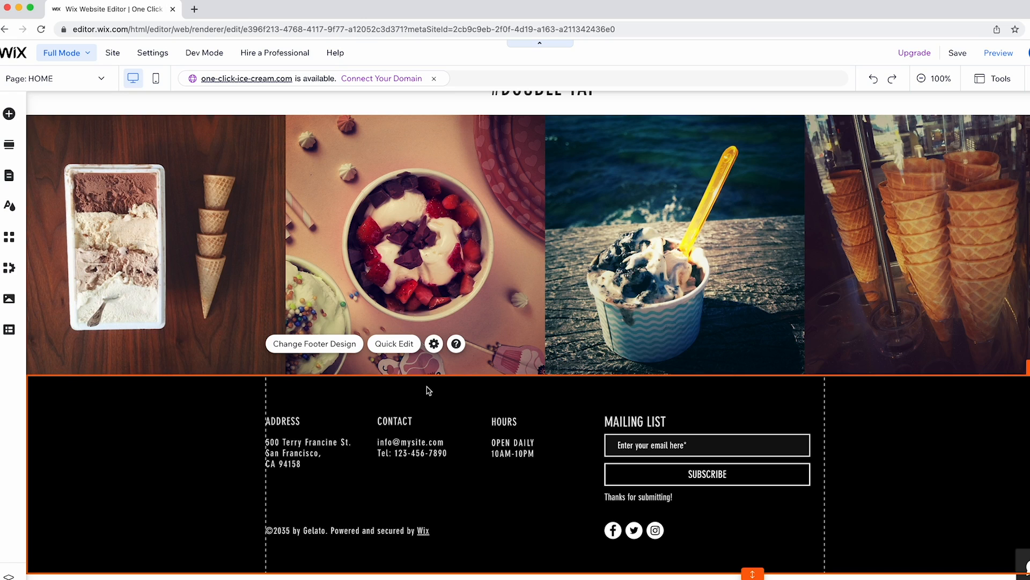
{"action": "scroll", "coordinate": [427, 389], "scroll_direction": "up", "scroll_amount": 20}
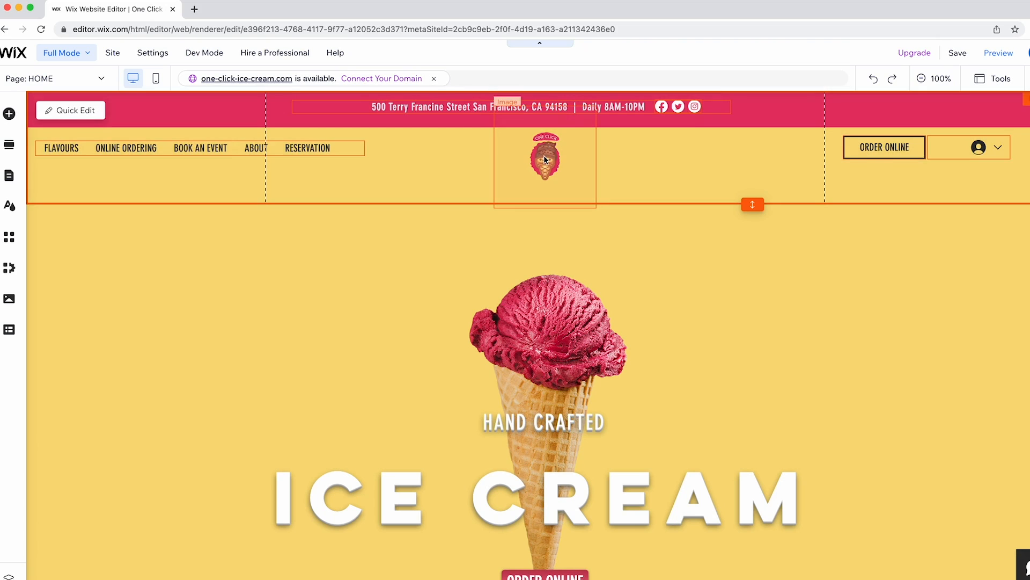
{"action": "left_click", "coordinate": [541, 157]}
{"action": "right_click", "coordinate": [542, 156]}
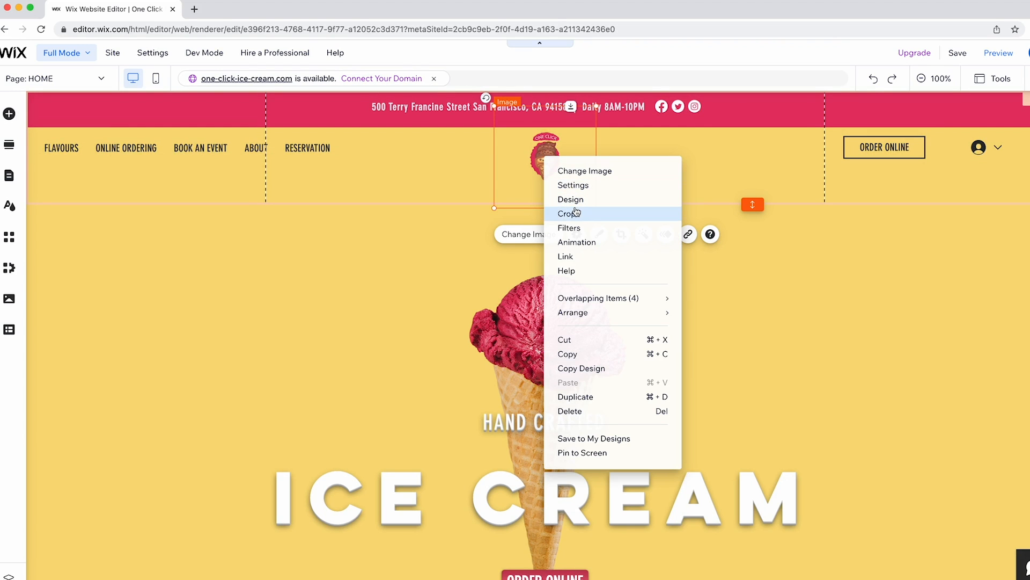
{"action": "left_click", "coordinate": [577, 356]}
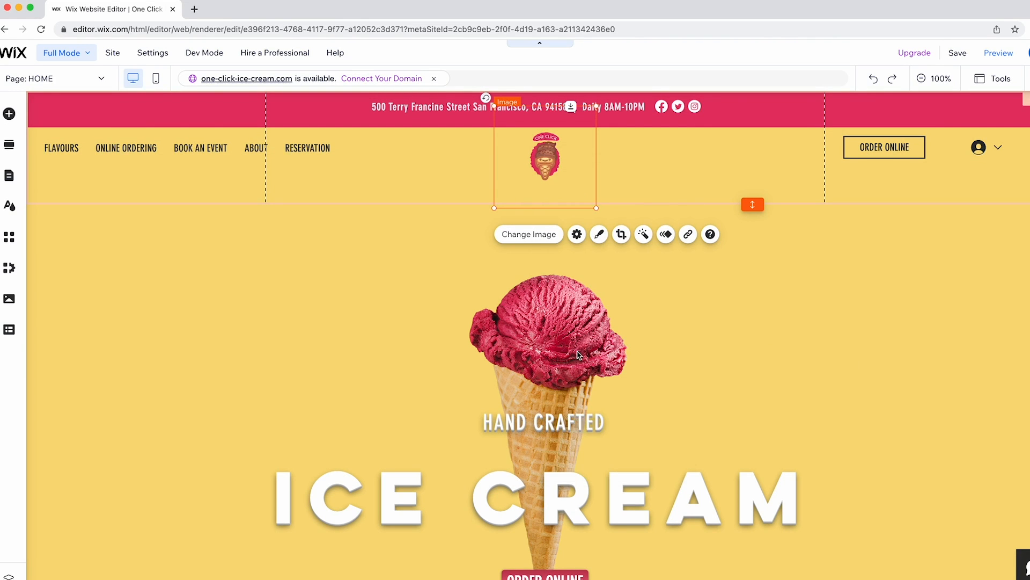
{"action": "scroll", "coordinate": [262, 405], "scroll_direction": "down", "scroll_amount": 20}
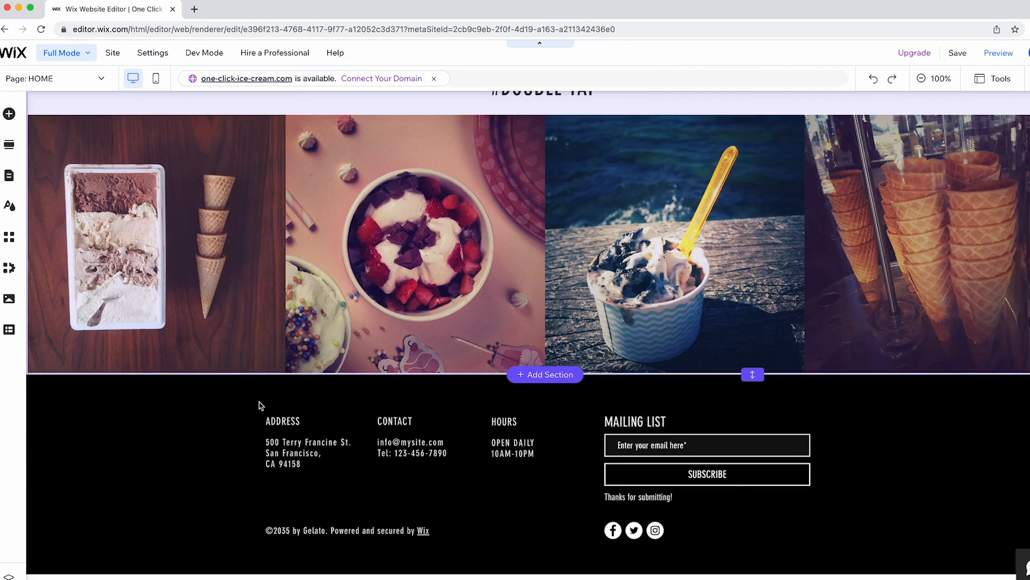
{"action": "left_click", "coordinate": [113, 429]}
{"action": "right_click", "coordinate": [124, 432]}
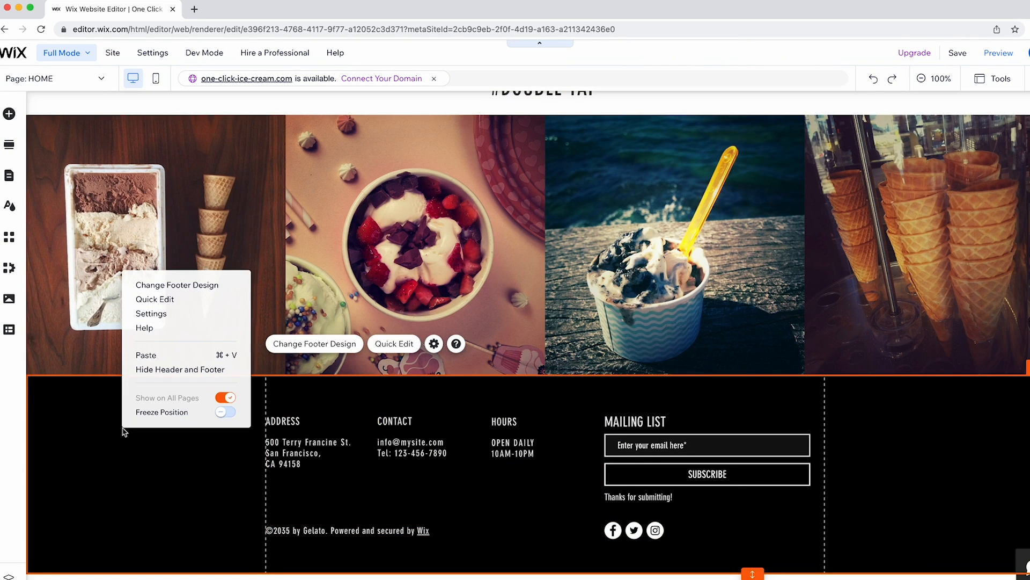
{"action": "left_click", "coordinate": [144, 354]}
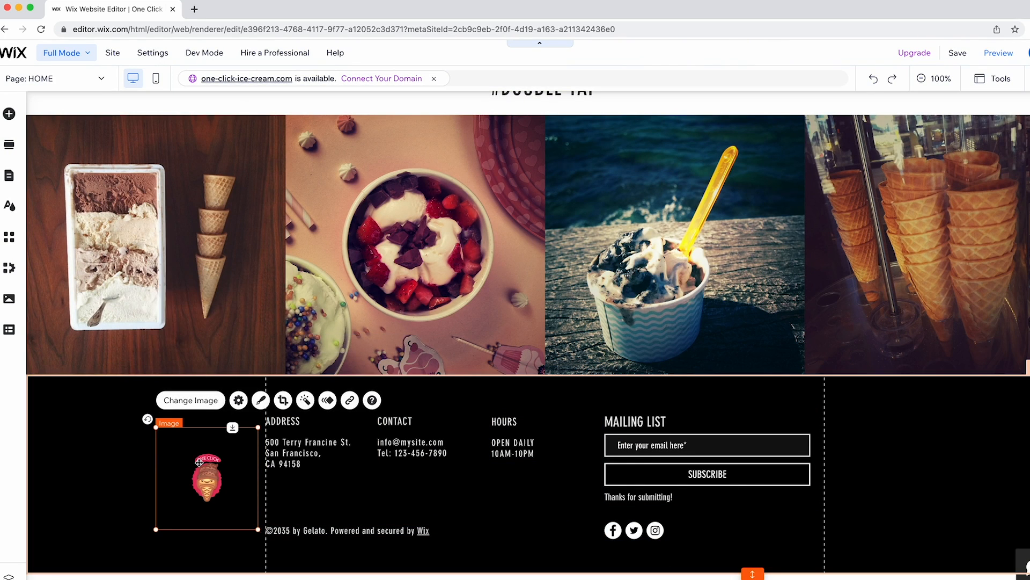
{"action": "left_click_drag", "start_coordinate": [199, 462], "coordinate": [157, 455]}
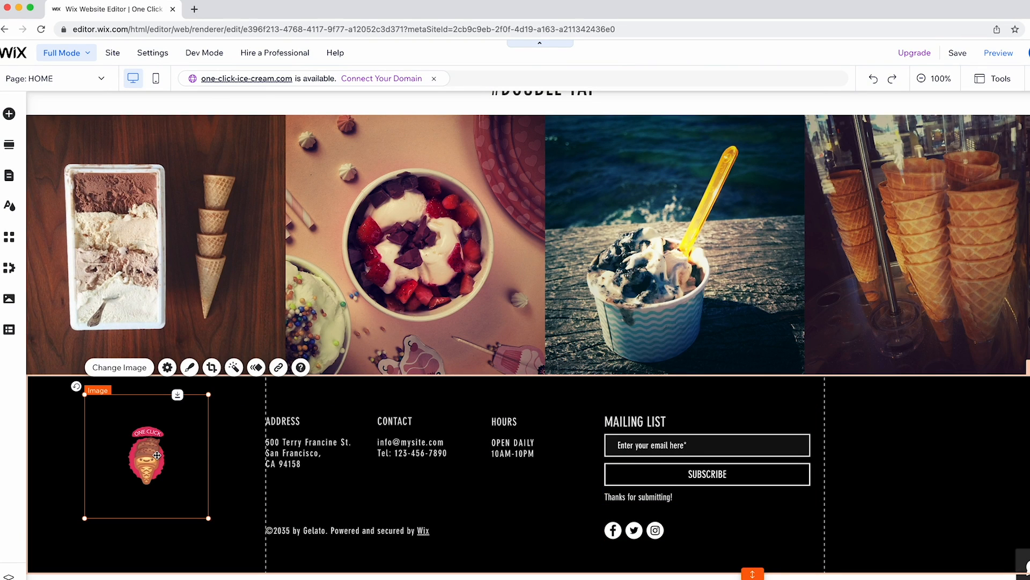
Link the footer logo to the HOME page.
{"action": "left_click", "coordinate": [278, 368]}
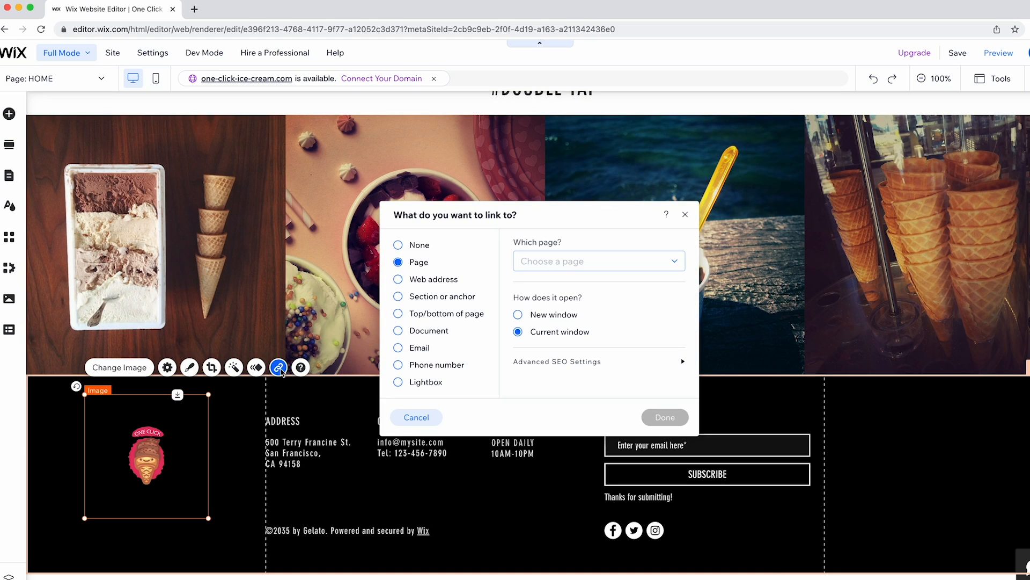
{"action": "left_click", "coordinate": [531, 262]}
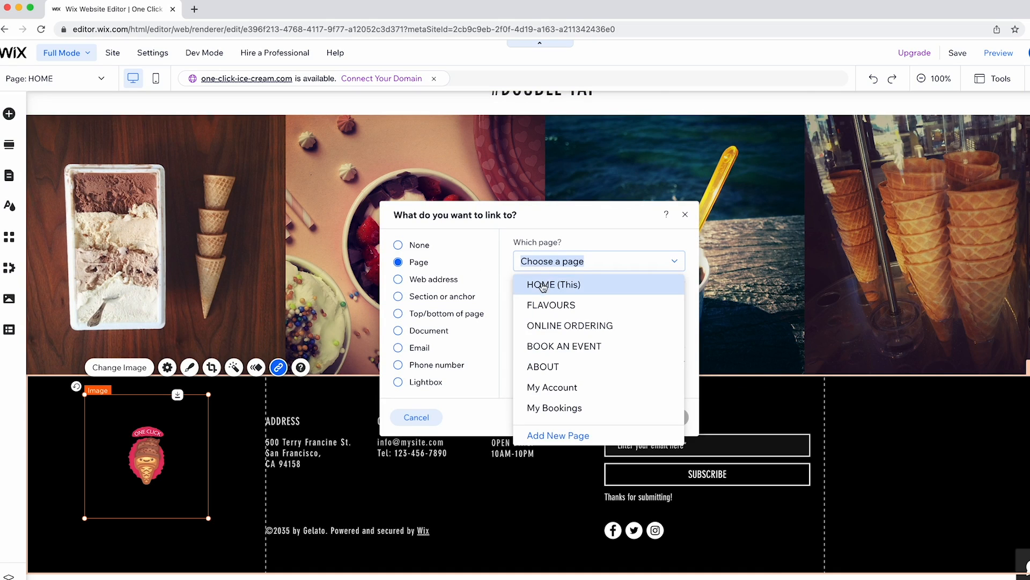
{"action": "left_click", "coordinate": [548, 288]}
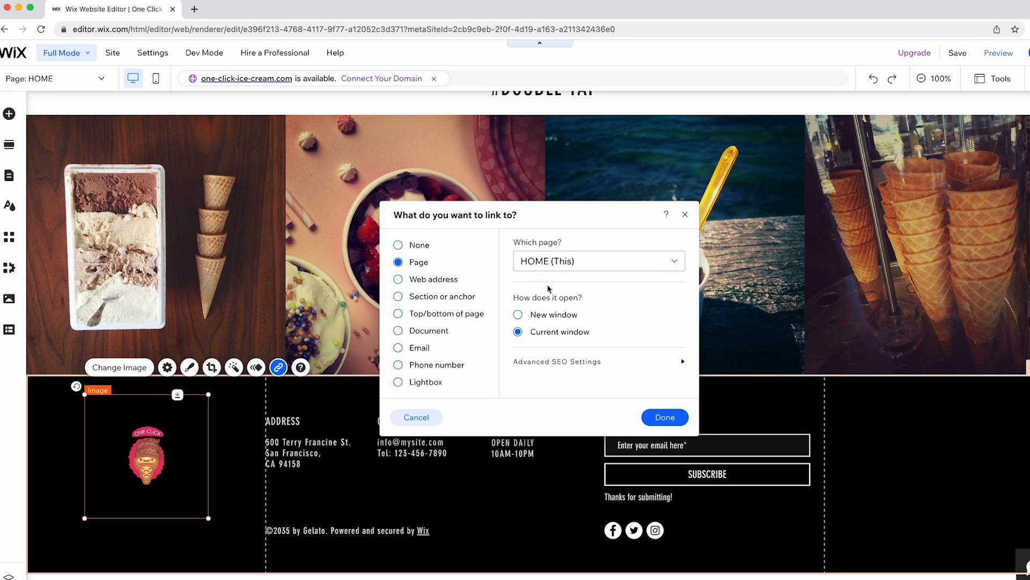
{"action": "left_click", "coordinate": [665, 417]}
{"action": "left_click", "coordinate": [366, 531]}
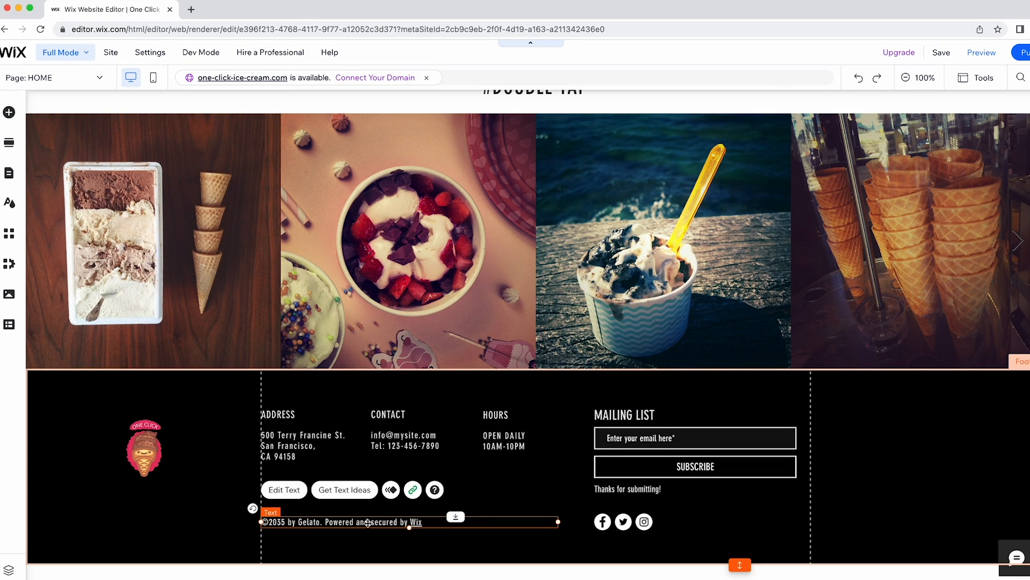
Replace the Gelato/Wix credit in the copyright line with ', ONECLICKICECREAM'.
{"action": "double_click", "coordinate": [376, 521]}
{"action": "left_click_drag", "start_coordinate": [424, 522], "coordinate": [285, 522]}
{"action": "key", "text": "BackSpace"}
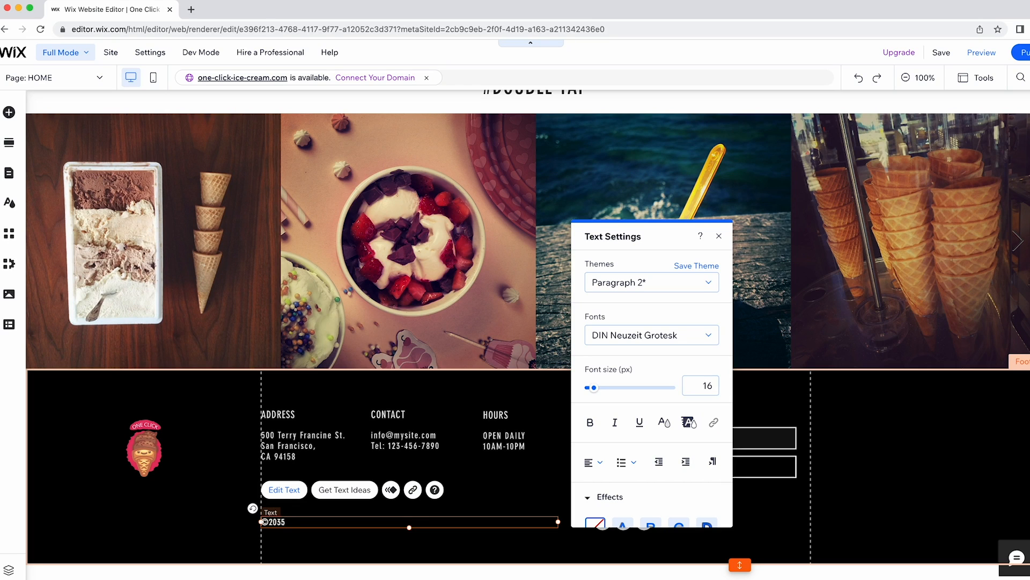
{"action": "type", "text": ", one"}
{"action": "key", "text": "BackSpace"}
{"action": "key", "text": "BackSpace"}
{"action": "key", "text": "BackSpace"}
{"action": "type", "text": "ONECLICKICECREAM"}
Link ONECLICKICECREAM in the copyright line to the HOME page.
{"action": "left_click_drag", "start_coordinate": [374, 522], "coordinate": [289, 523]}
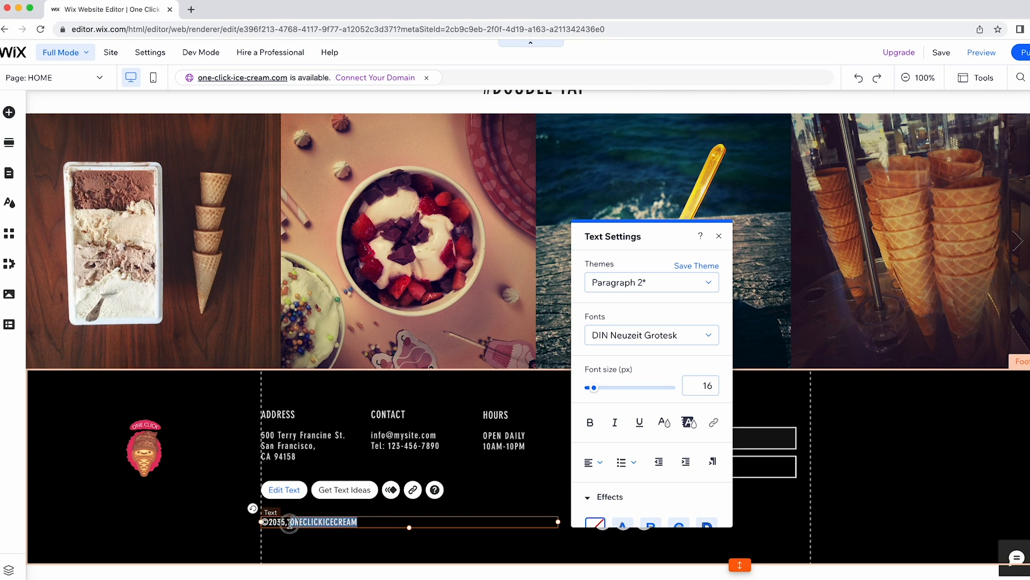
{"action": "left_click", "coordinate": [712, 423]}
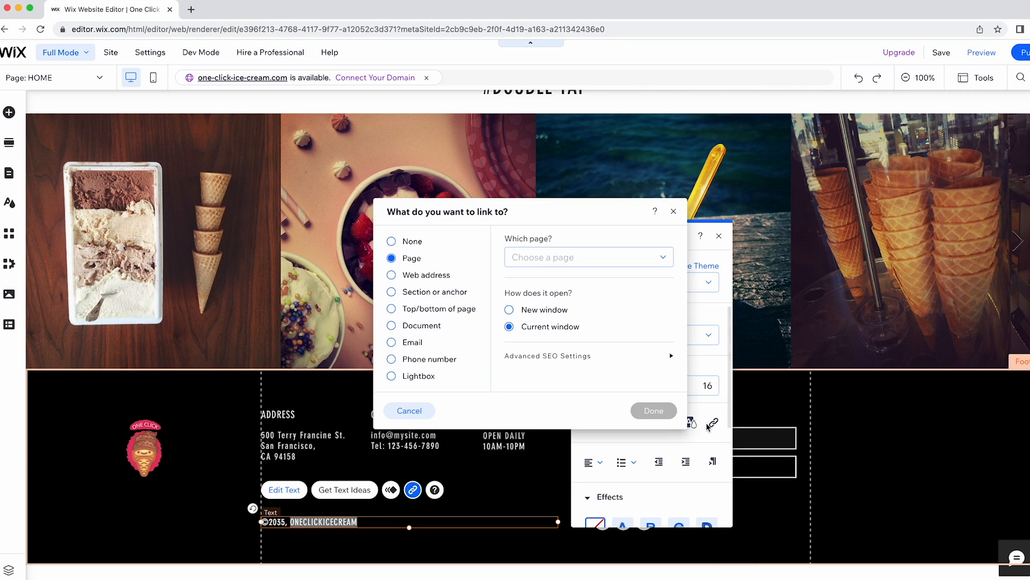
{"action": "left_click", "coordinate": [586, 255]}
{"action": "left_click", "coordinate": [553, 277]}
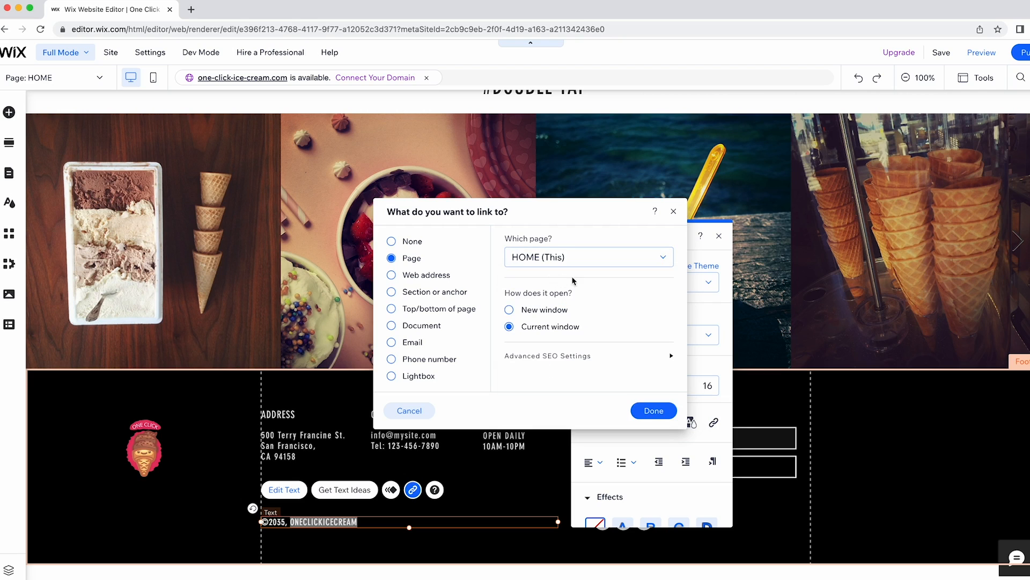
{"action": "left_click", "coordinate": [649, 412]}
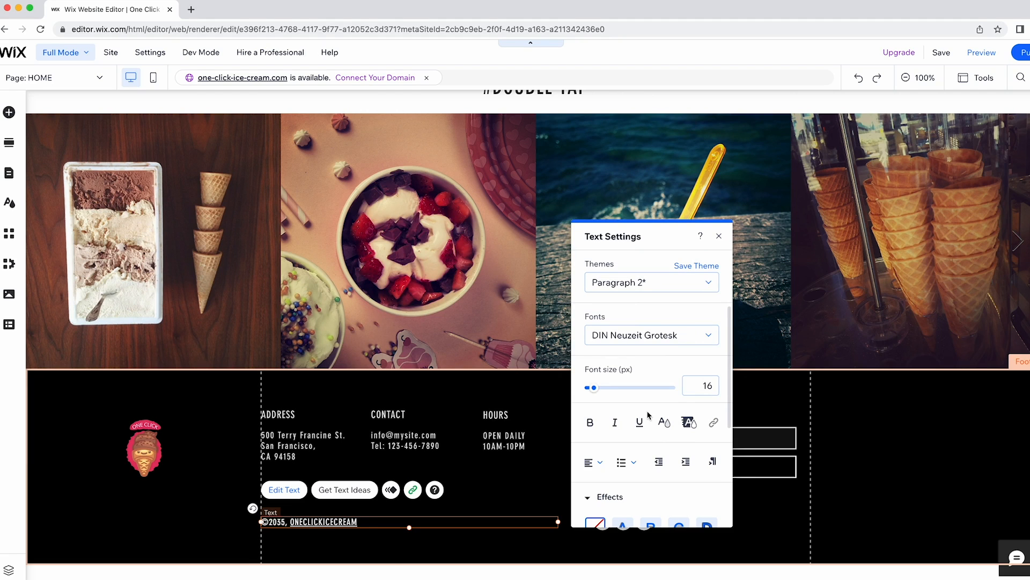
{"action": "left_click_drag", "start_coordinate": [359, 522], "coordinate": [290, 521]}
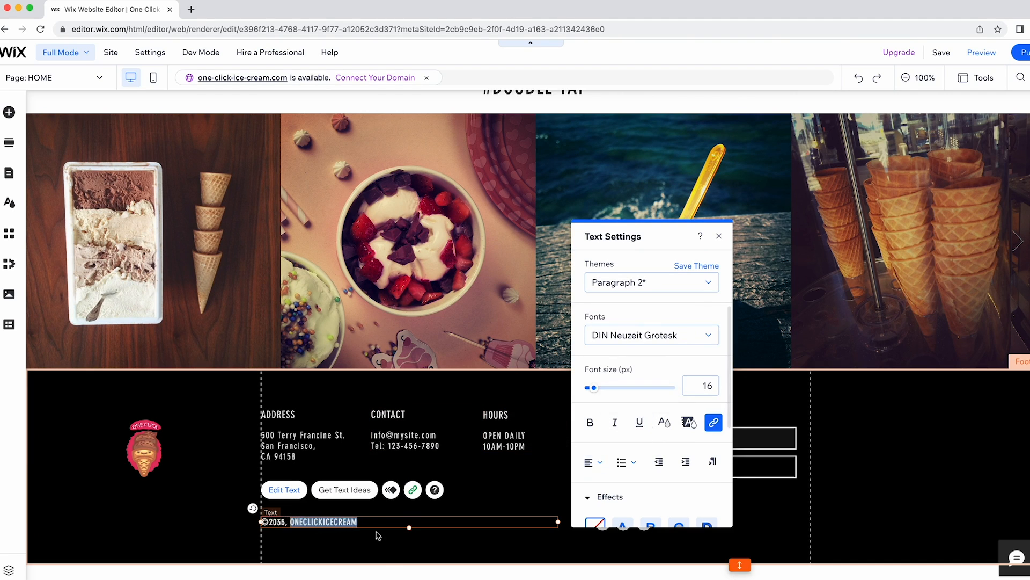
{"action": "left_click", "coordinate": [719, 236]}
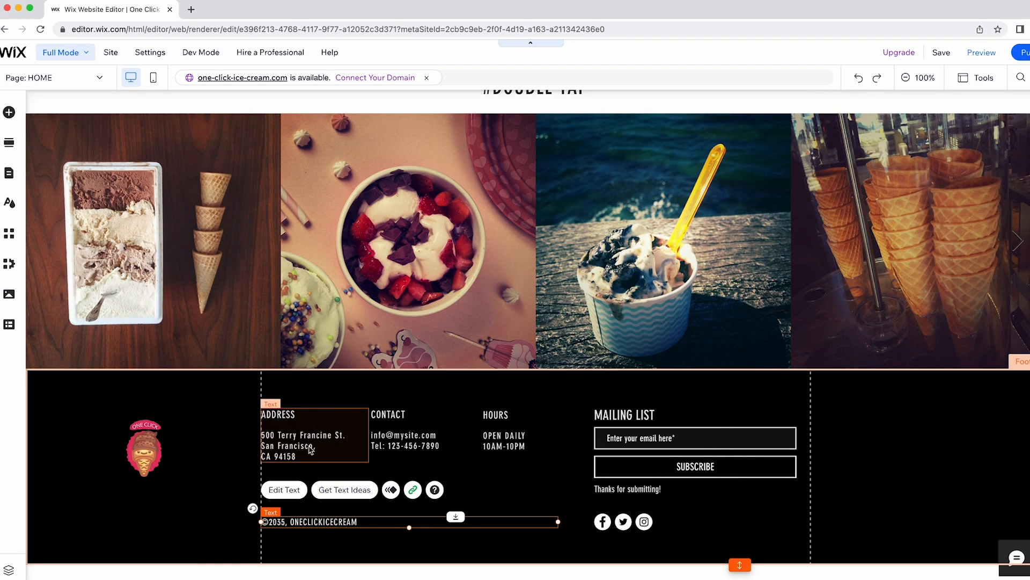
{"action": "left_click", "coordinate": [311, 450]}
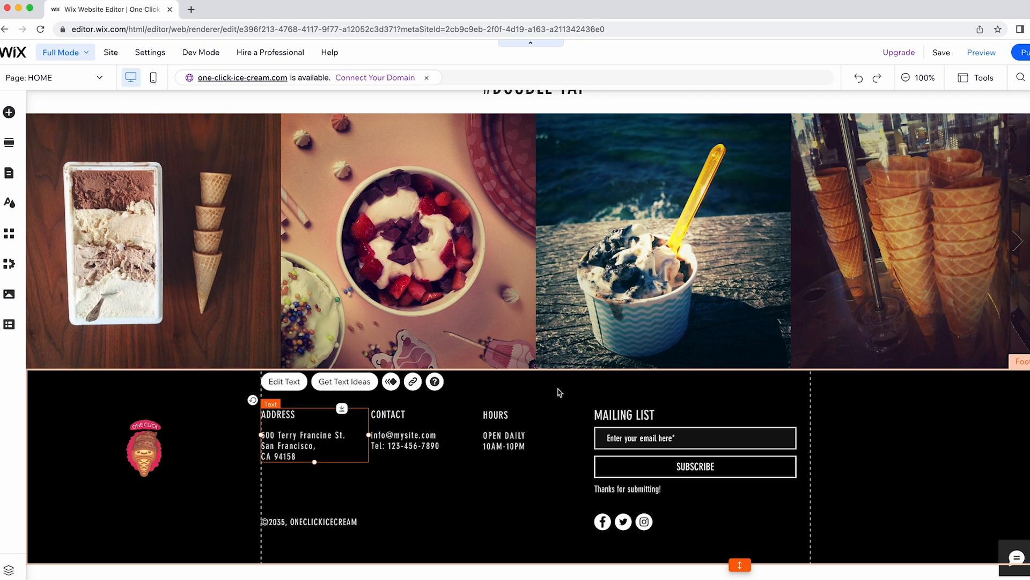
{"action": "left_click", "coordinate": [617, 526]}
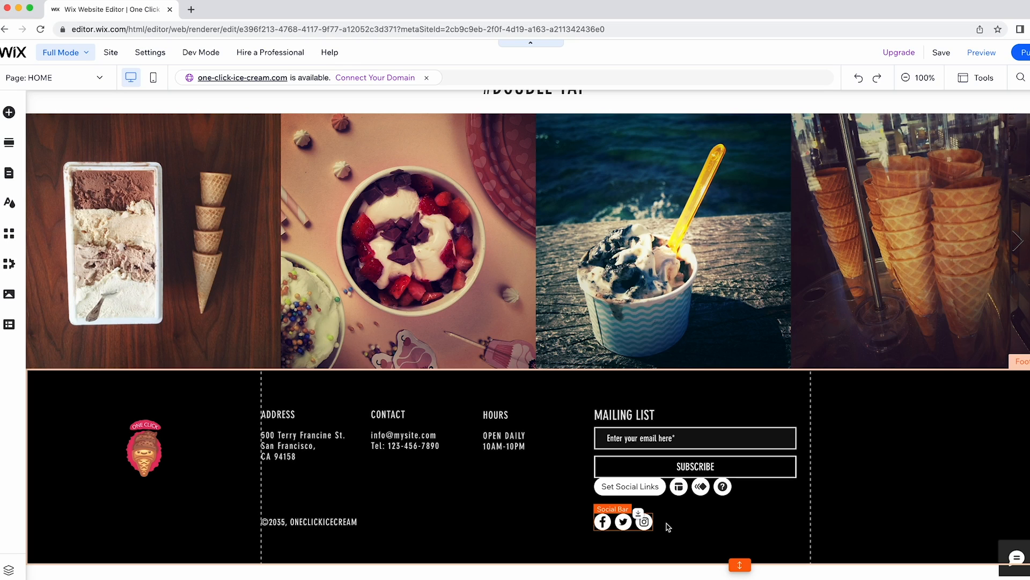
{"action": "left_click", "coordinate": [651, 56]}
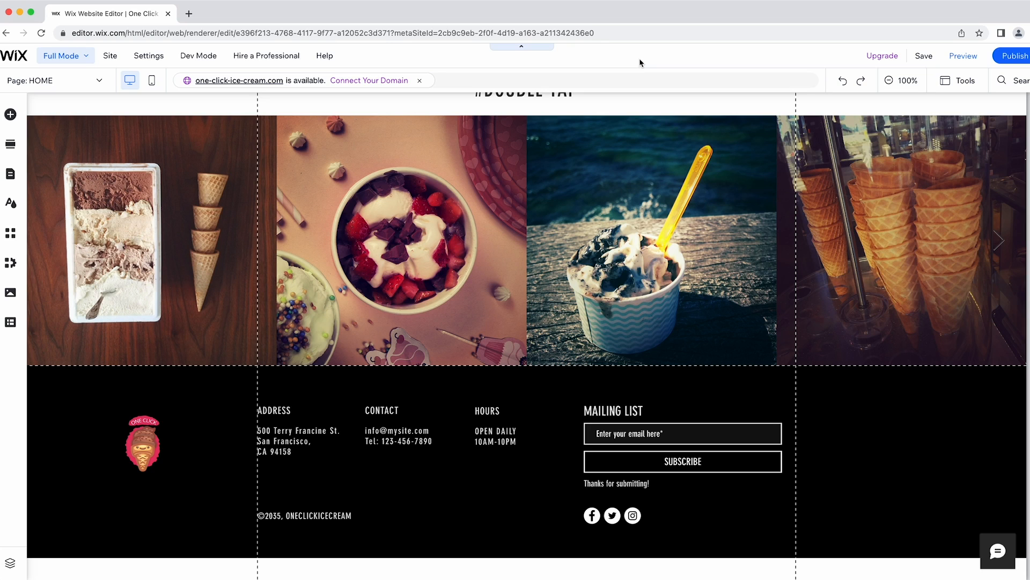
Save and publish the site, checking the full published address.
{"action": "left_click", "coordinate": [924, 56]}
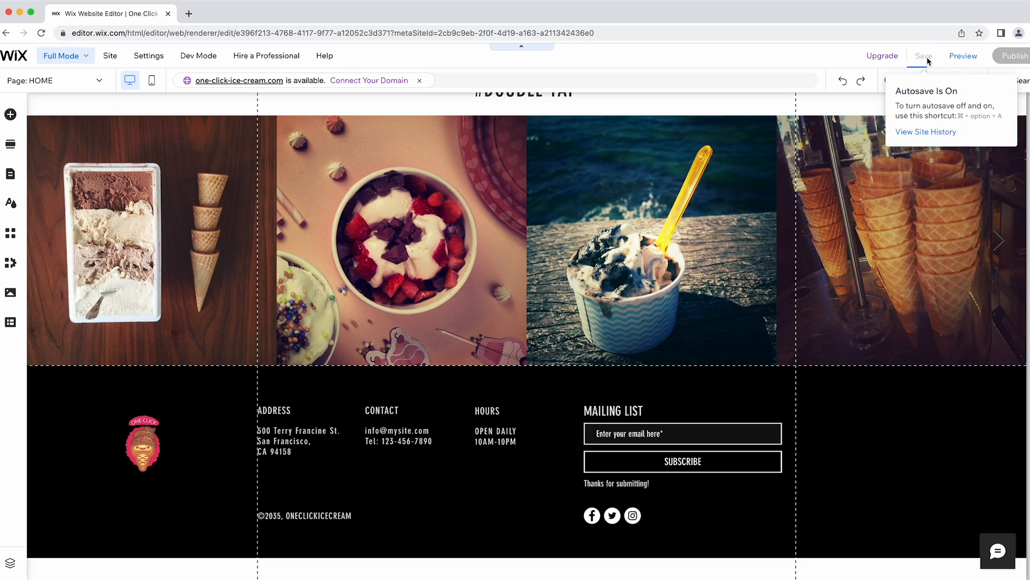
{"action": "left_click", "coordinate": [1012, 57]}
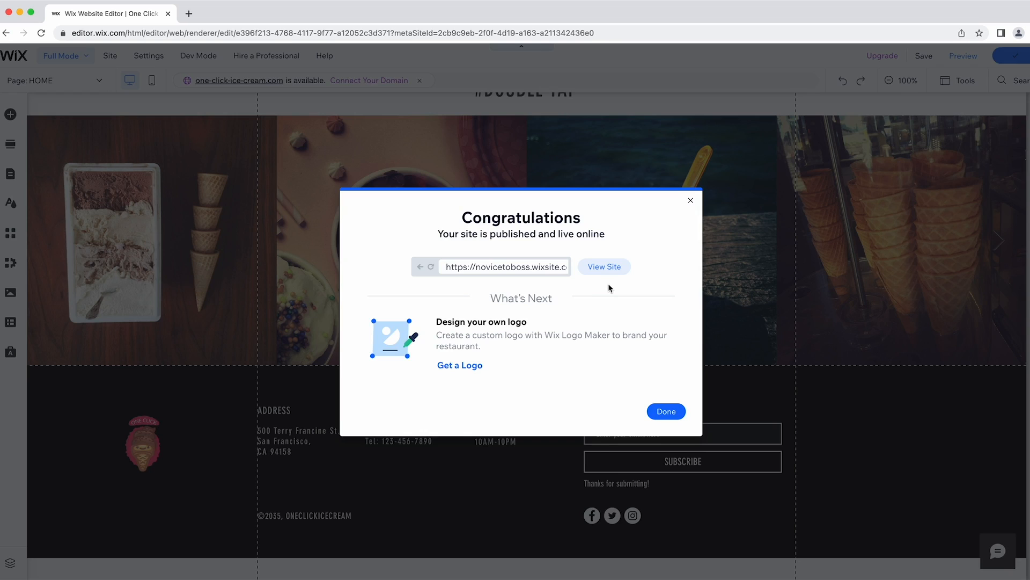
{"action": "left_click_drag", "start_coordinate": [453, 266], "coordinate": [603, 267]}
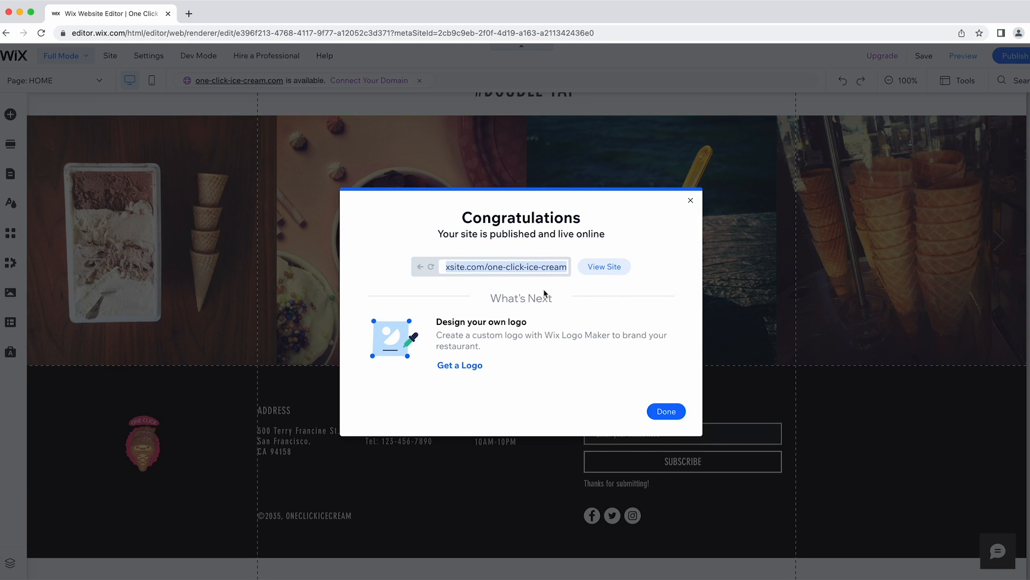
{"action": "left_click", "coordinate": [519, 278]}
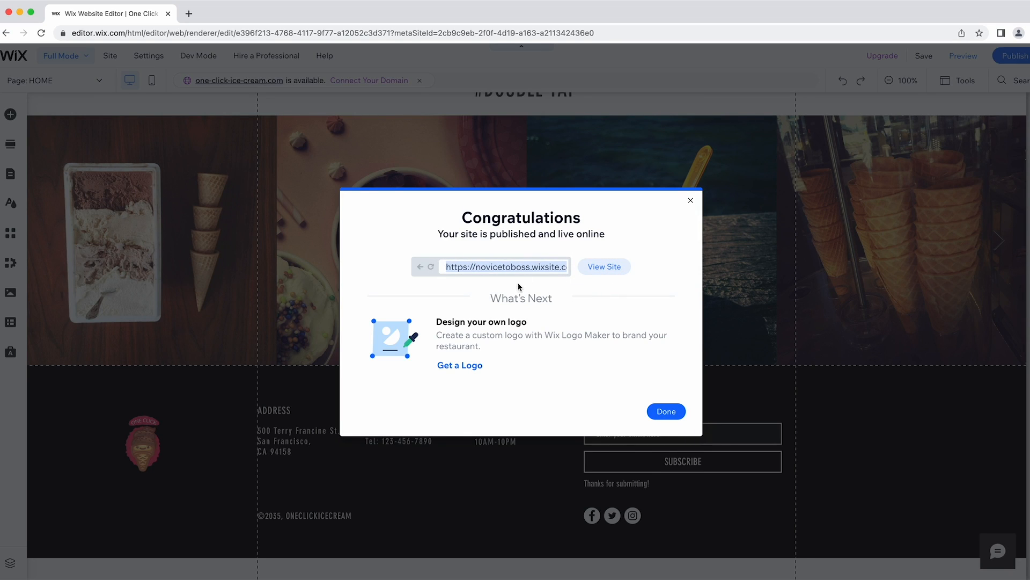
View the live site in a new tab and scroll through the published home page.
{"action": "left_click", "coordinate": [609, 269]}
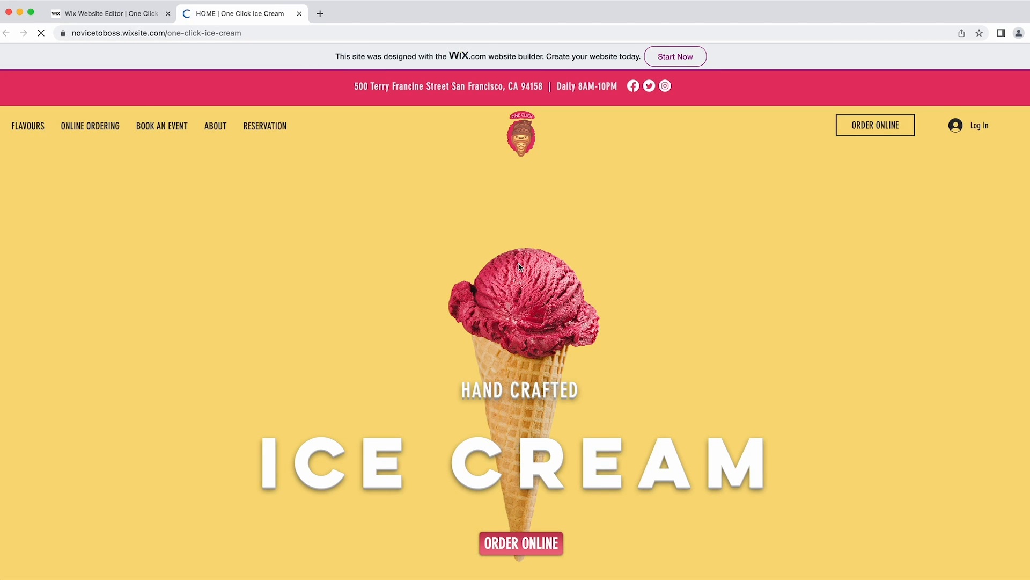
{"action": "scroll", "coordinate": [519, 266], "scroll_direction": "down", "scroll_amount": 2}
{"action": "scroll", "coordinate": [519, 266], "scroll_direction": "down", "scroll_amount": 15}
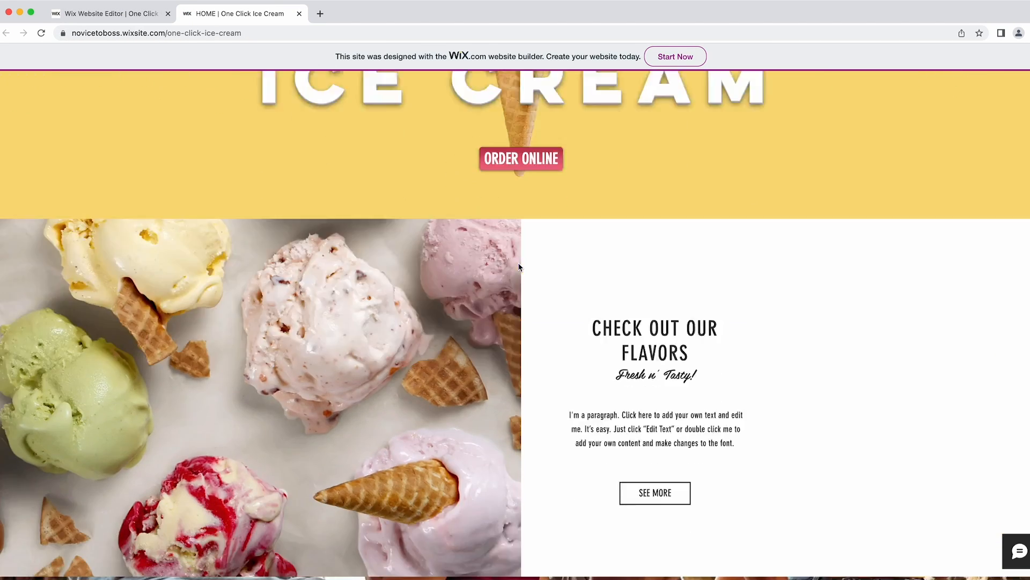
{"action": "scroll", "coordinate": [519, 267], "scroll_direction": "down", "scroll_amount": 15}
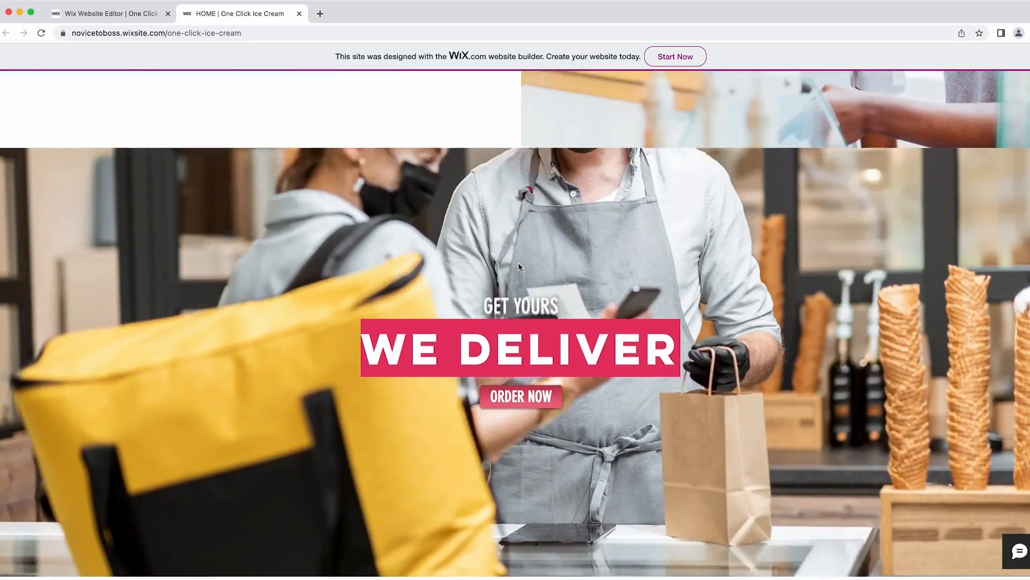
{"action": "scroll", "coordinate": [519, 267], "scroll_direction": "down", "scroll_amount": 15}
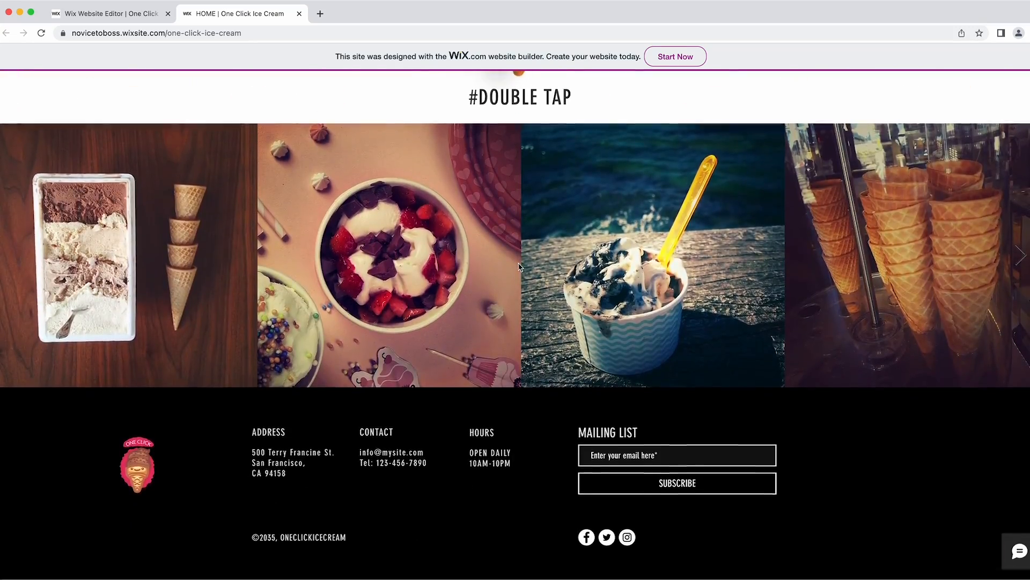
{"action": "scroll", "coordinate": [518, 267], "scroll_direction": "up", "scroll_amount": 15}
{"action": "scroll", "coordinate": [519, 266], "scroll_direction": "up", "scroll_amount": 15}
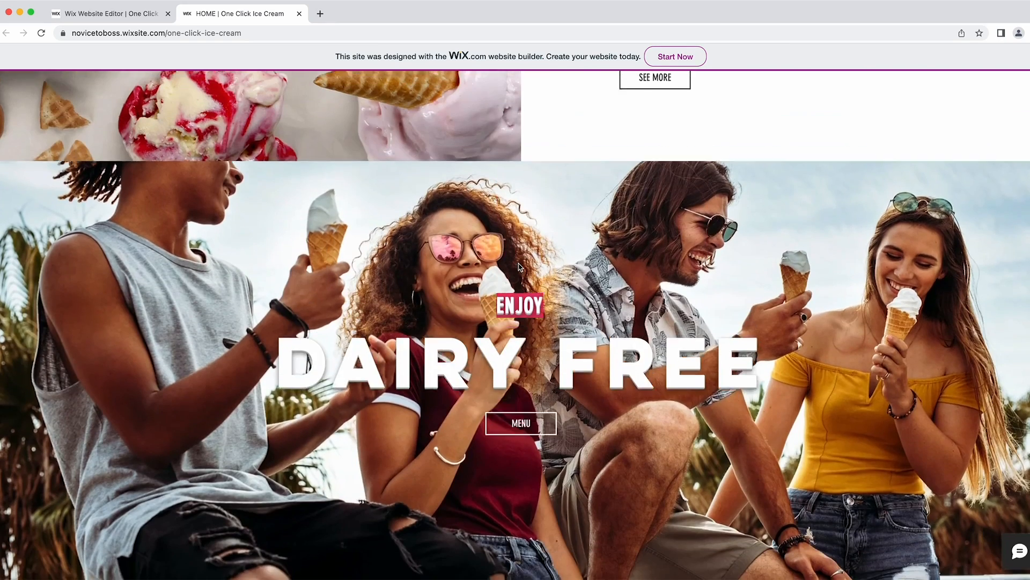
{"action": "scroll", "coordinate": [518, 267], "scroll_direction": "up", "scroll_amount": 15}
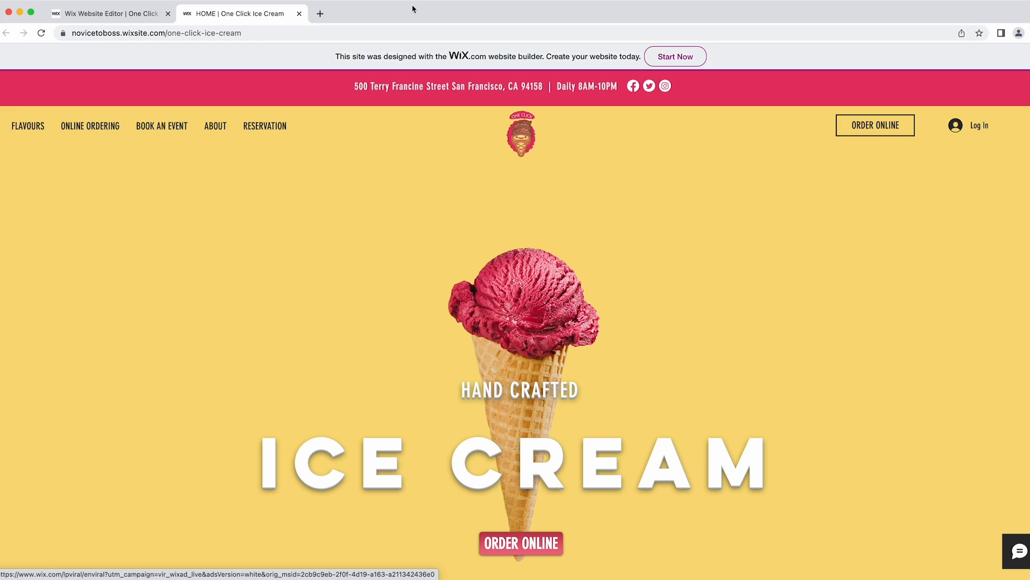
Inspect the live site's web address, then close its tab to return to the editor.
{"action": "left_click", "coordinate": [288, 33]}
{"action": "left_click_drag", "start_coordinate": [345, 34], "coordinate": [66, 27]}
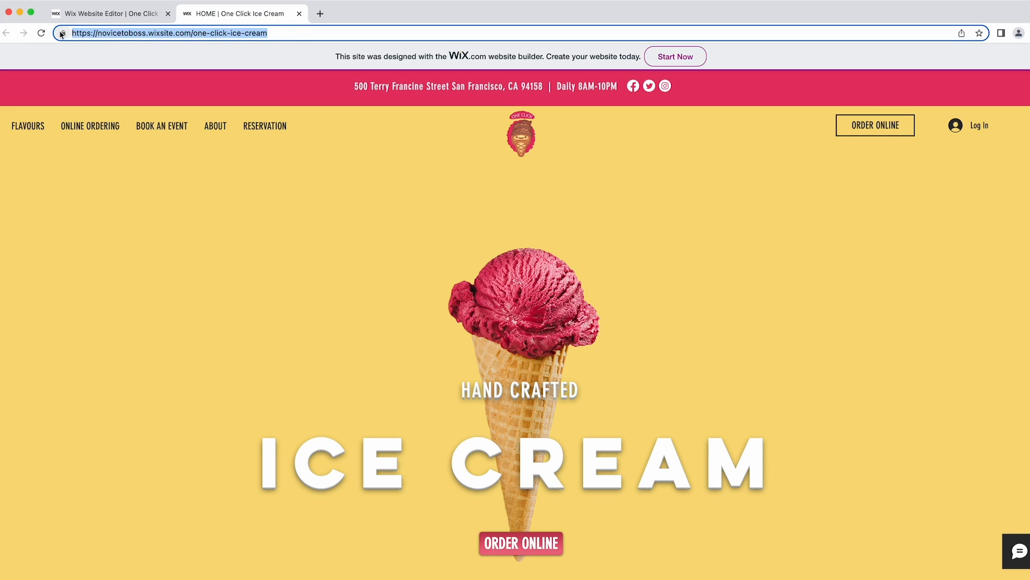
{"action": "left_click", "coordinate": [116, 32]}
{"action": "left_click_drag", "start_coordinate": [124, 33], "coordinate": [141, 32]}
{"action": "left_click", "coordinate": [153, 33]}
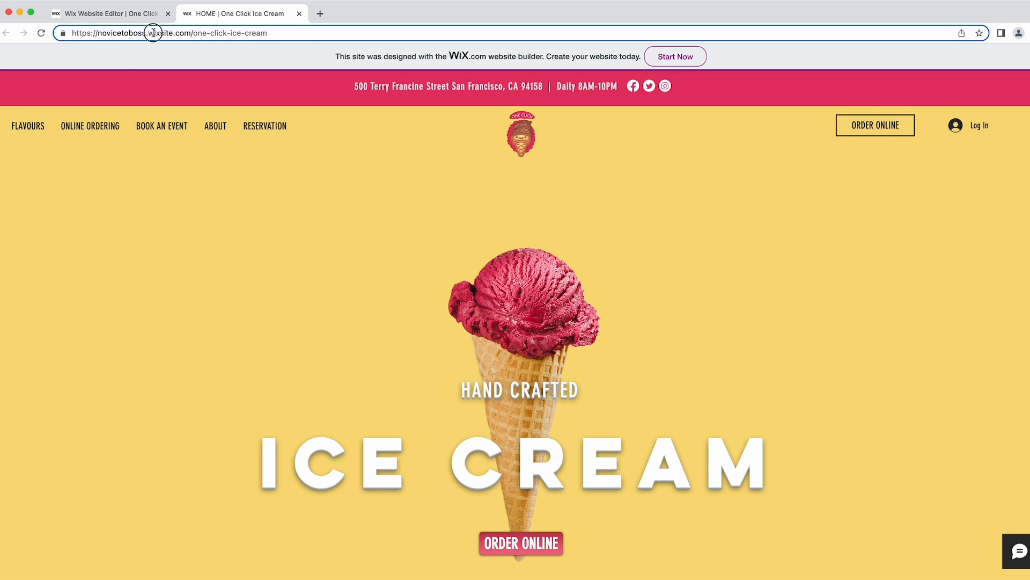
{"action": "left_click_drag", "start_coordinate": [282, 34], "coordinate": [194, 33]}
{"action": "left_click", "coordinate": [279, 33]}
{"action": "left_click", "coordinate": [340, 169]}
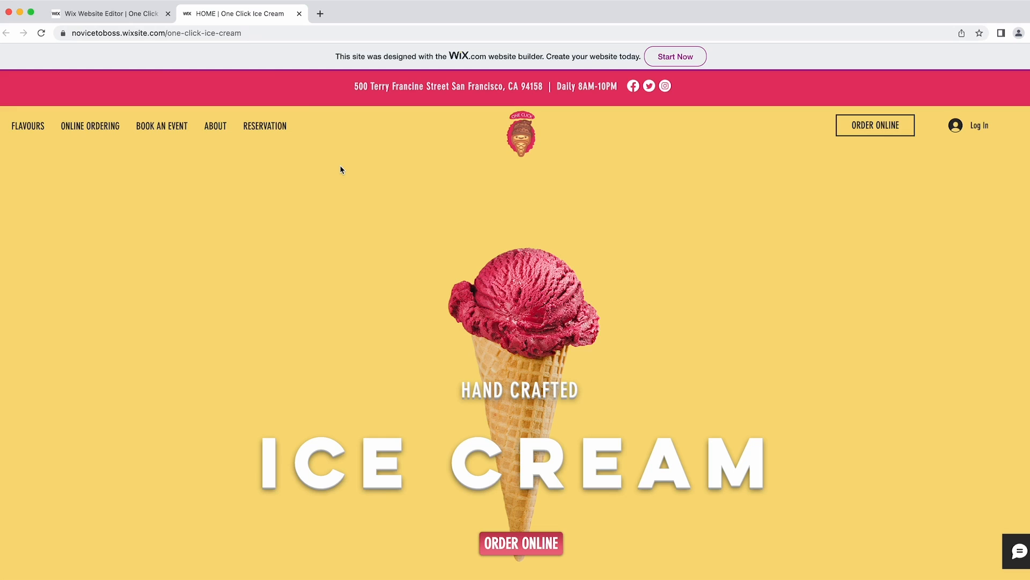
{"action": "left_click", "coordinate": [303, 30]}
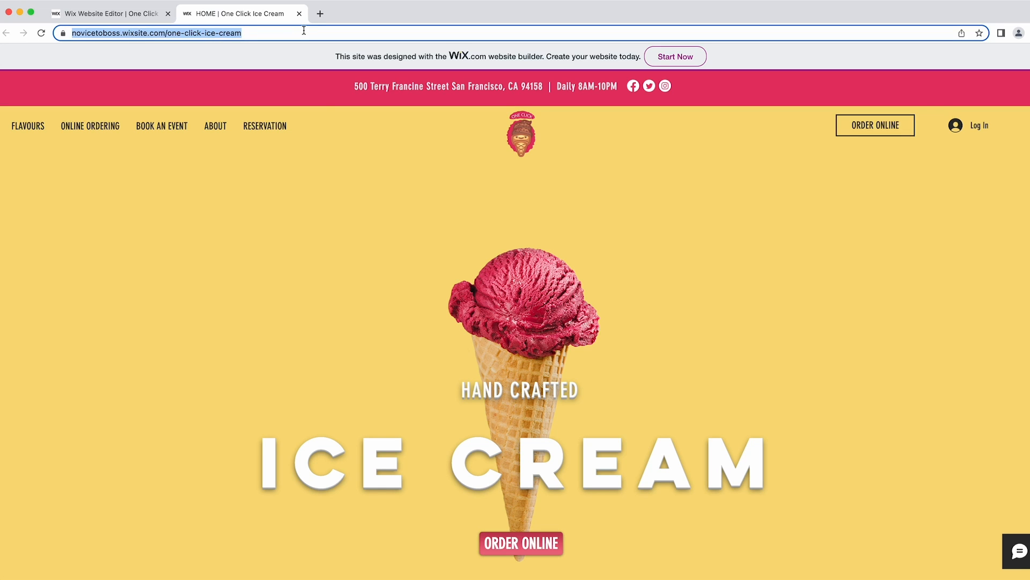
{"action": "left_click", "coordinate": [298, 14]}
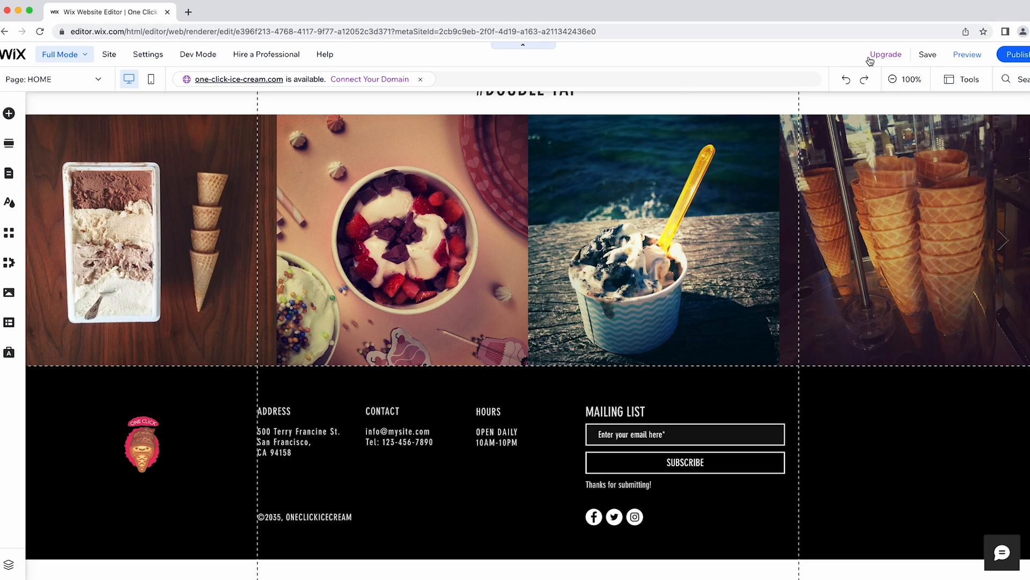
Compare premium plans via Upgrade and show Website Plans: VIP, Unlimited, Combo, Connect Domain.
{"action": "mouse_move", "coordinate": [871, 60]}
{"action": "left_click", "coordinate": [785, 199]}
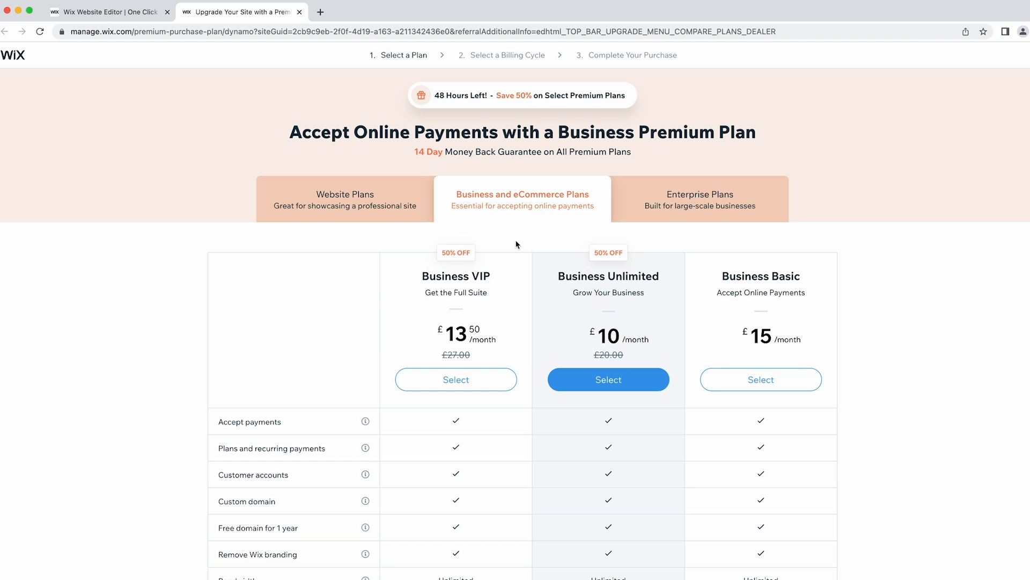
{"action": "left_click", "coordinate": [334, 203]}
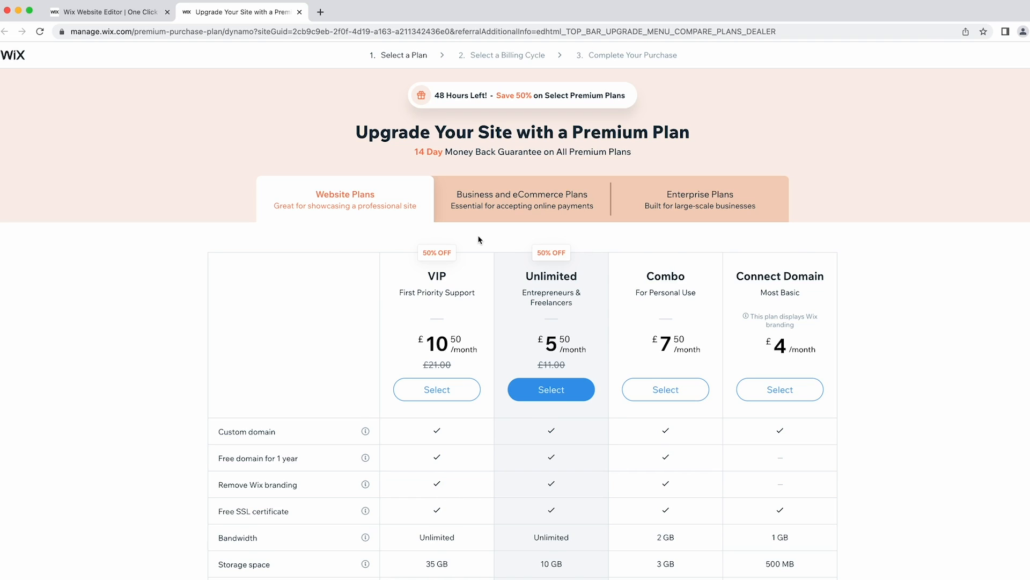
{"action": "scroll", "coordinate": [479, 240], "scroll_direction": "down", "scroll_amount": 1}
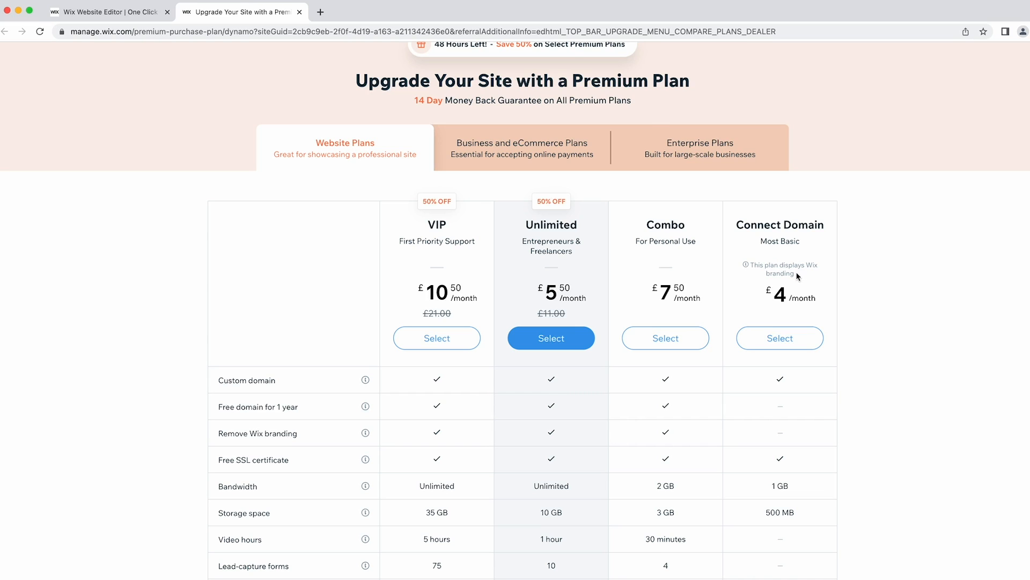
{"action": "scroll", "coordinate": [435, 86], "scroll_direction": "up", "scroll_amount": 2}
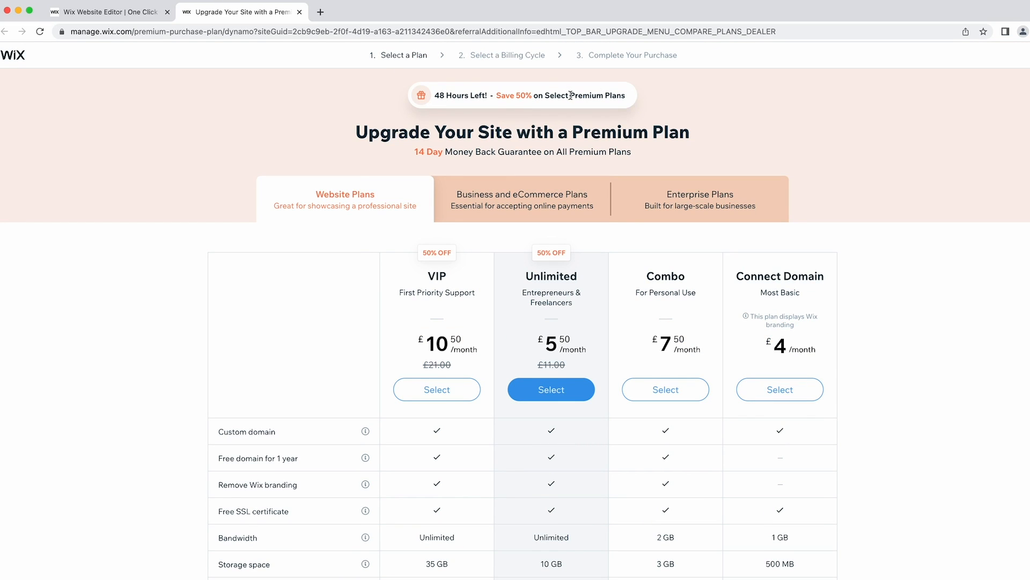
{"action": "left_click_drag", "start_coordinate": [636, 94], "coordinate": [429, 99]}
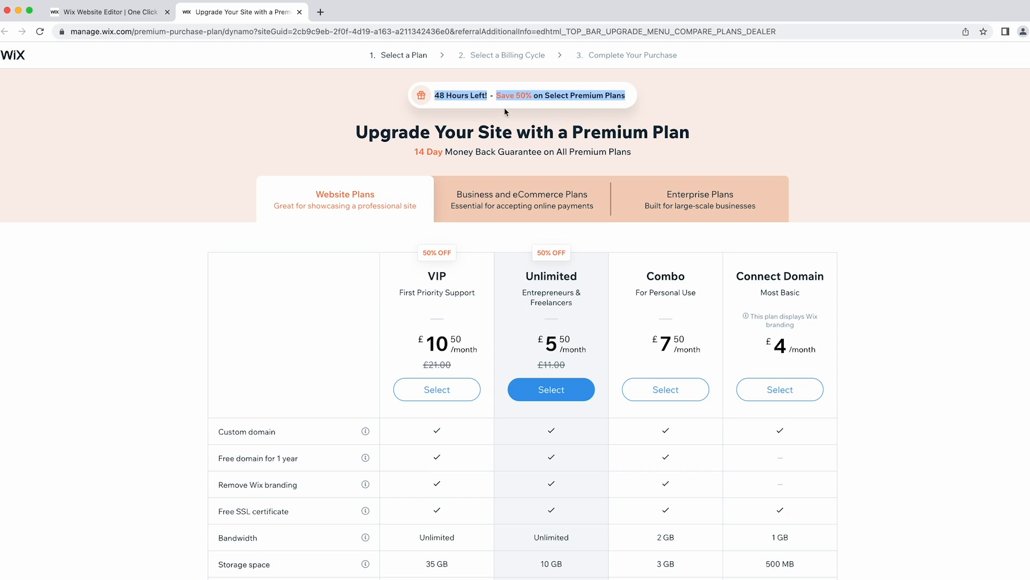
{"action": "left_click", "coordinate": [516, 115]}
{"action": "scroll", "coordinate": [449, 199], "scroll_direction": "down", "scroll_amount": 2}
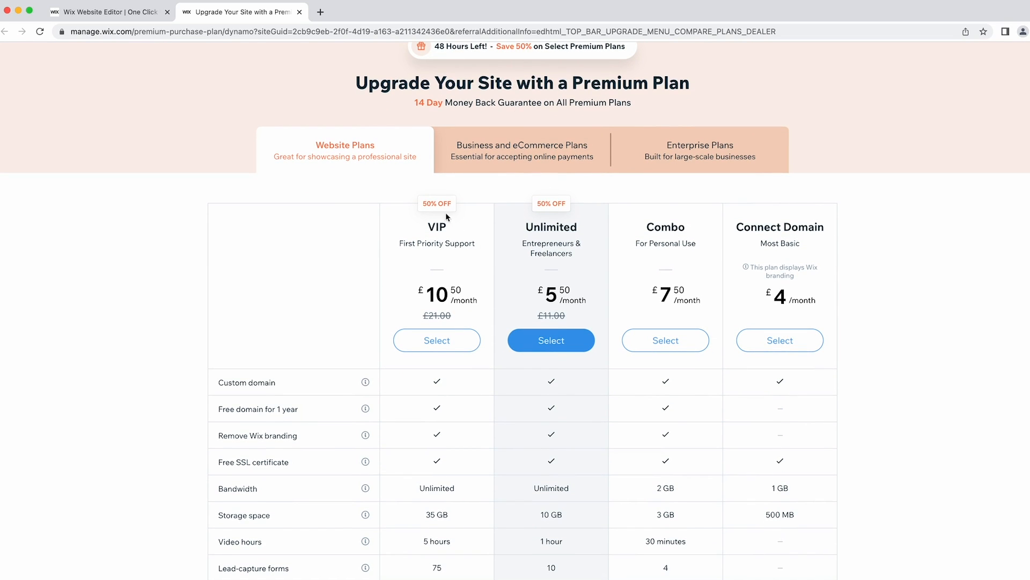
{"action": "left_click_drag", "start_coordinate": [467, 200], "coordinate": [584, 215]}
{"action": "left_click", "coordinate": [584, 212]}
{"action": "scroll", "coordinate": [582, 217], "scroll_direction": "down", "scroll_amount": 1}
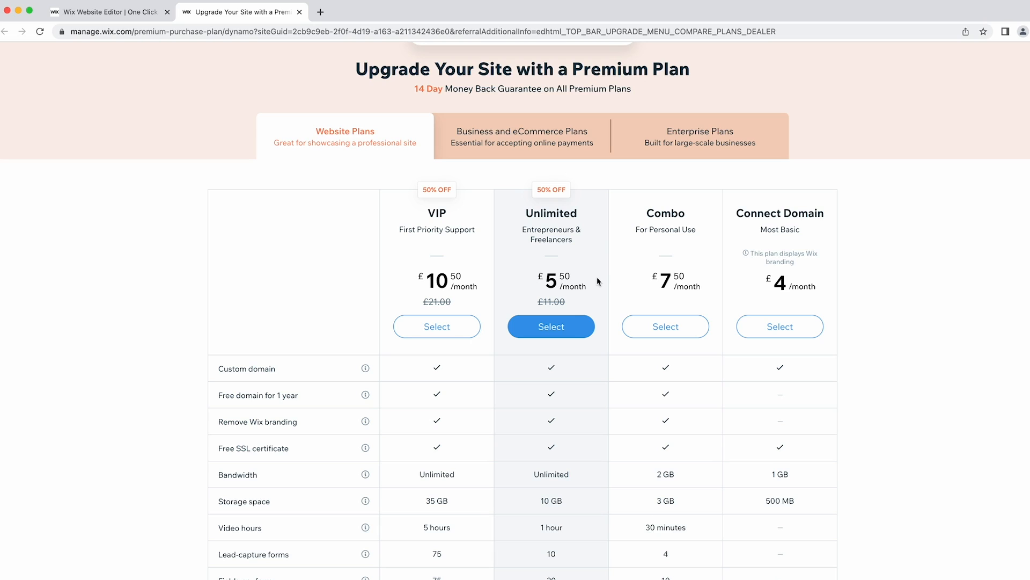
{"action": "scroll", "coordinate": [595, 277], "scroll_direction": "down", "scroll_amount": 3}
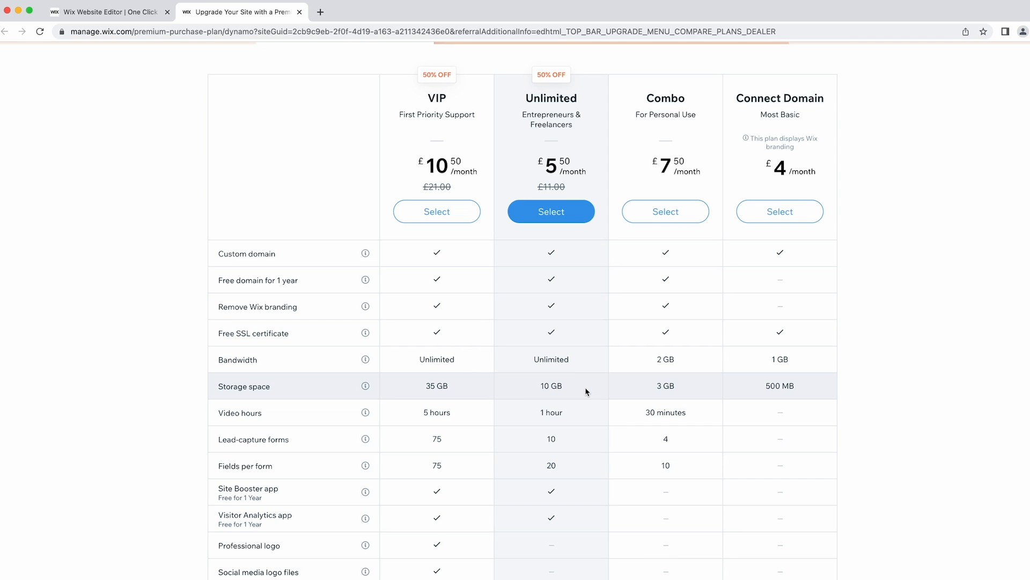
{"action": "scroll", "coordinate": [585, 387], "scroll_direction": "up", "scroll_amount": 3}
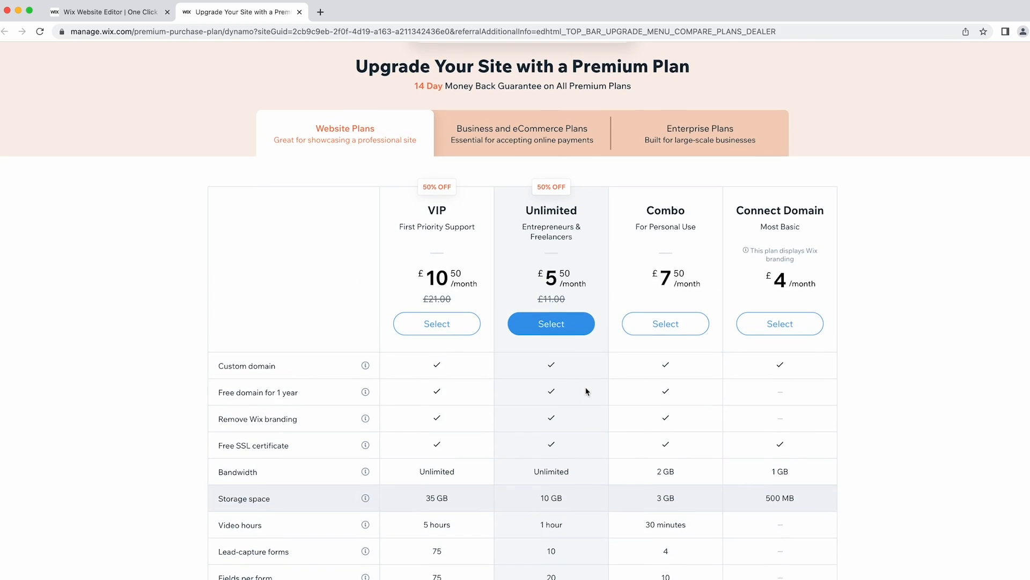
Choose the Combo plan billed monthly at £10.50 and continue to checkout.
{"action": "left_click", "coordinate": [679, 328]}
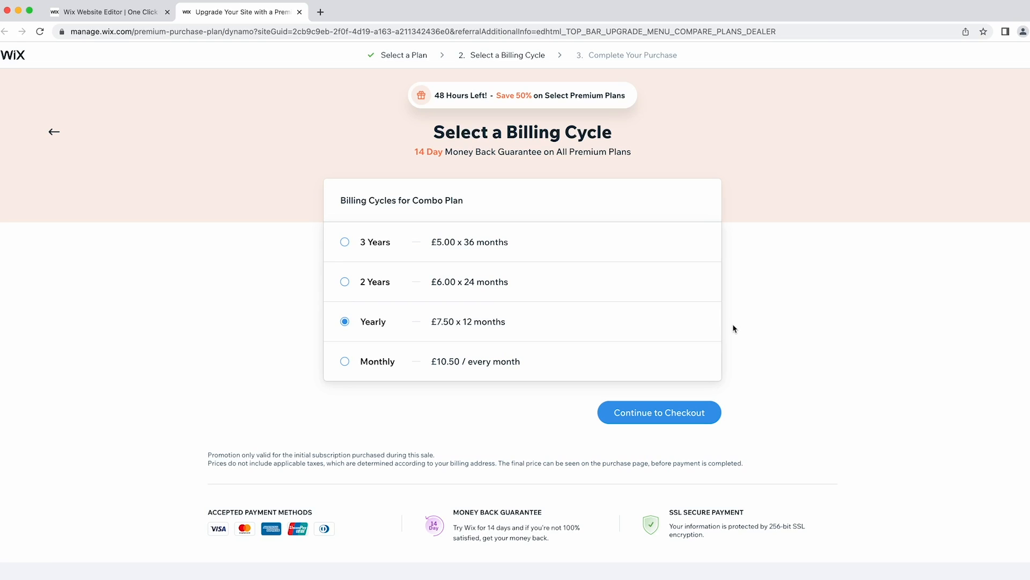
{"action": "left_click", "coordinate": [365, 361]}
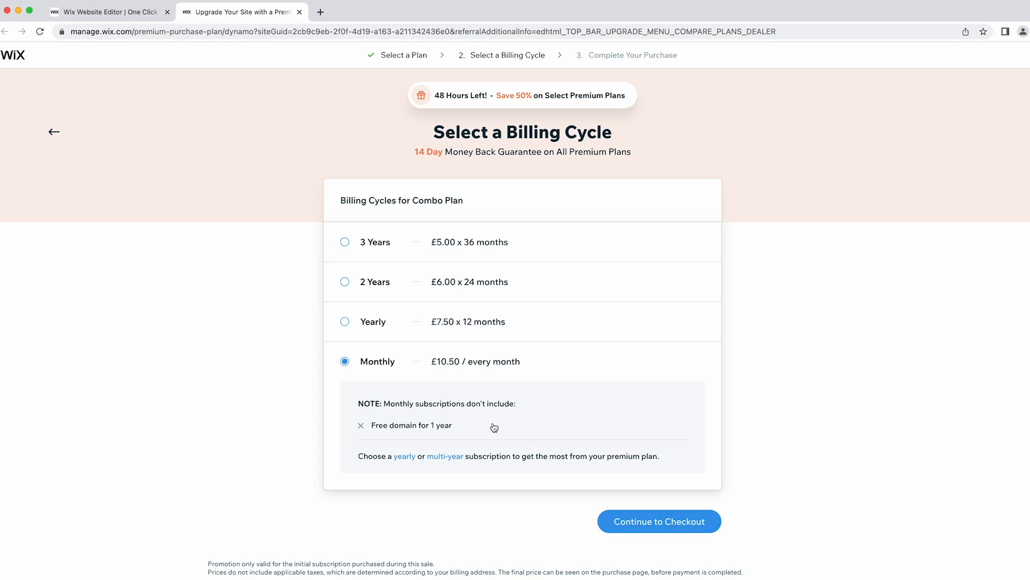
{"action": "scroll", "coordinate": [494, 427], "scroll_direction": "down", "scroll_amount": 1}
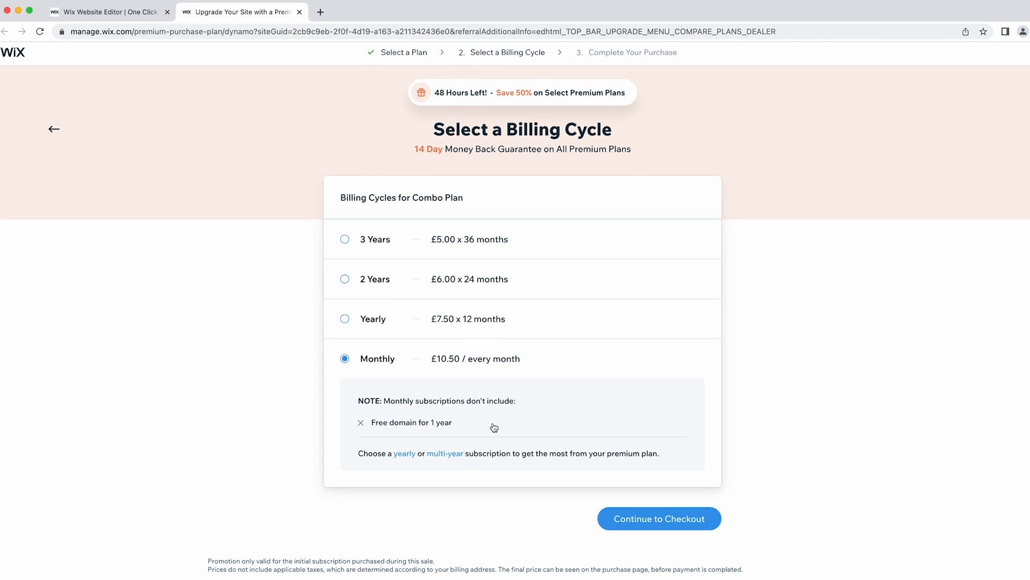
{"action": "left_click", "coordinate": [668, 528]}
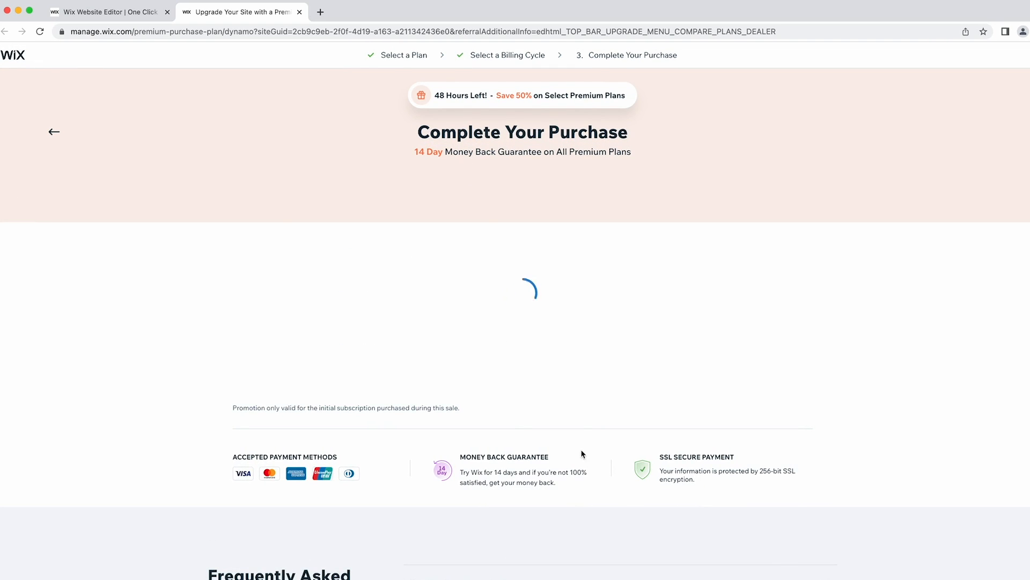
Submit the purchase of the monthly Combo plan to make the site Premium.
{"action": "scroll", "coordinate": [582, 322], "scroll_direction": "down", "scroll_amount": 5}
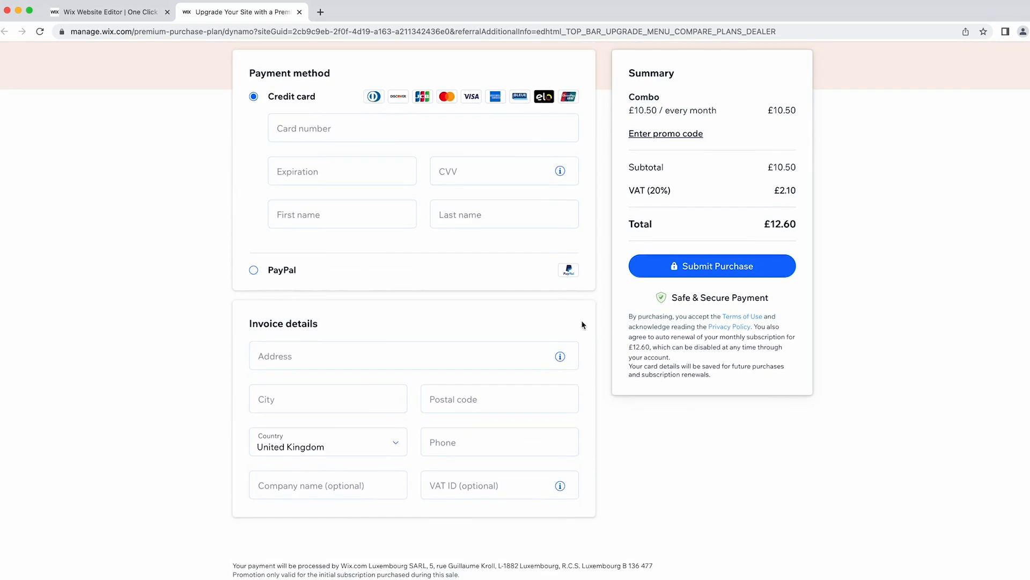
{"action": "scroll", "coordinate": [581, 324], "scroll_direction": "up", "scroll_amount": 4}
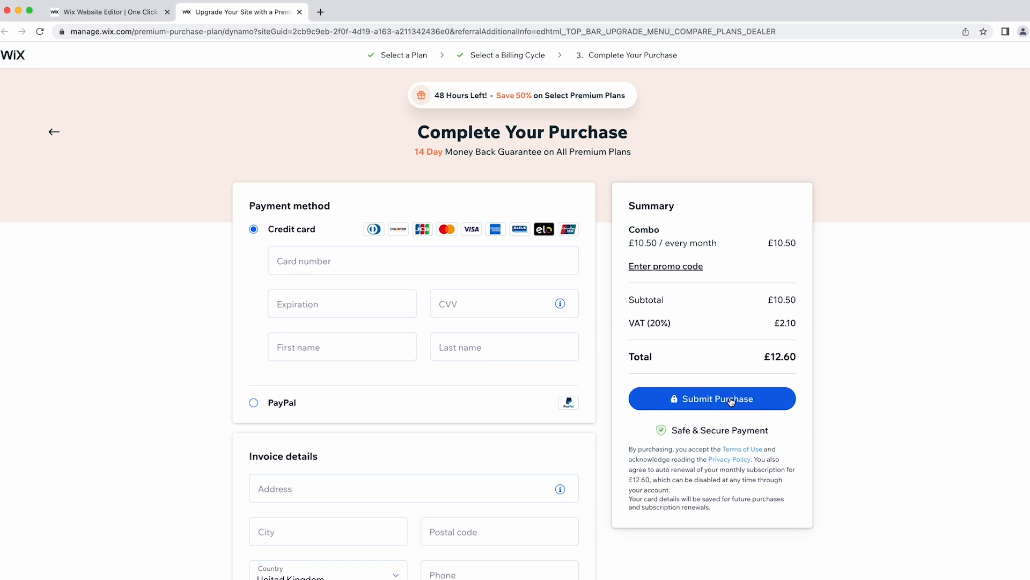
{"action": "left_click", "coordinate": [695, 397]}
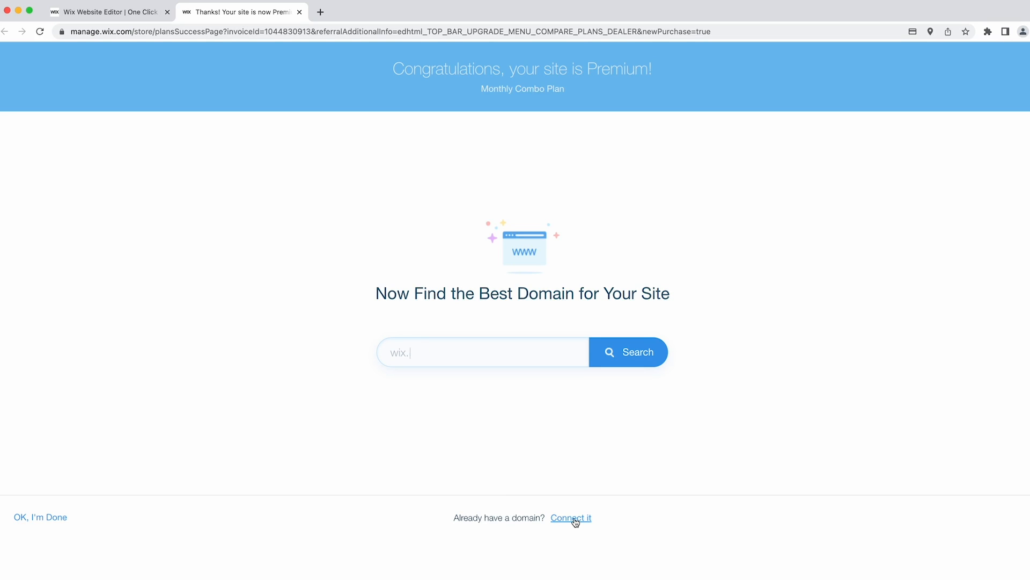
Search for oneclickicecream.com to confirm it is available, then open a new browser tab.
{"action": "left_click", "coordinate": [452, 350]}
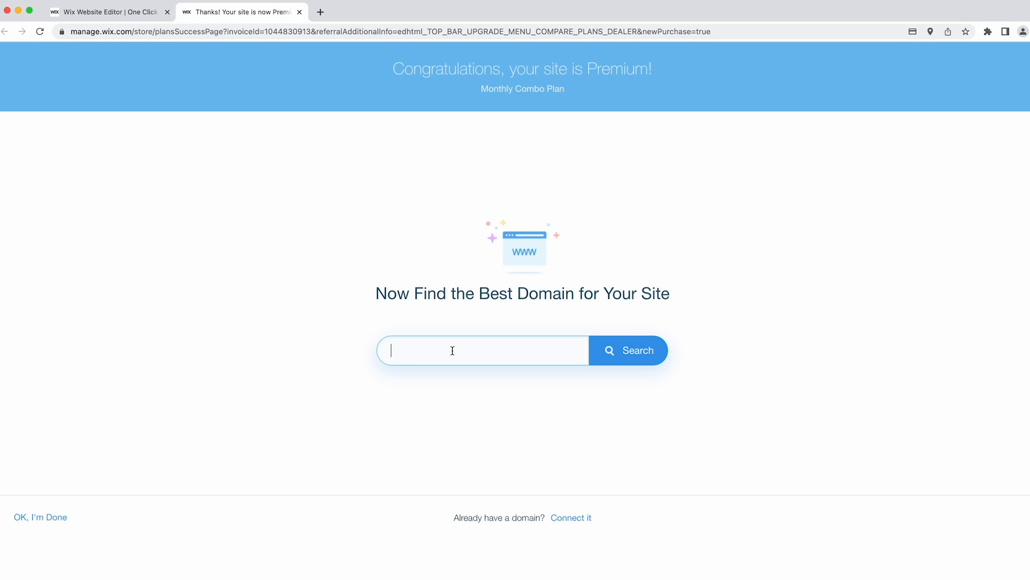
{"action": "type", "text": "oneclickicecream.com"}
{"action": "left_click", "coordinate": [631, 356]}
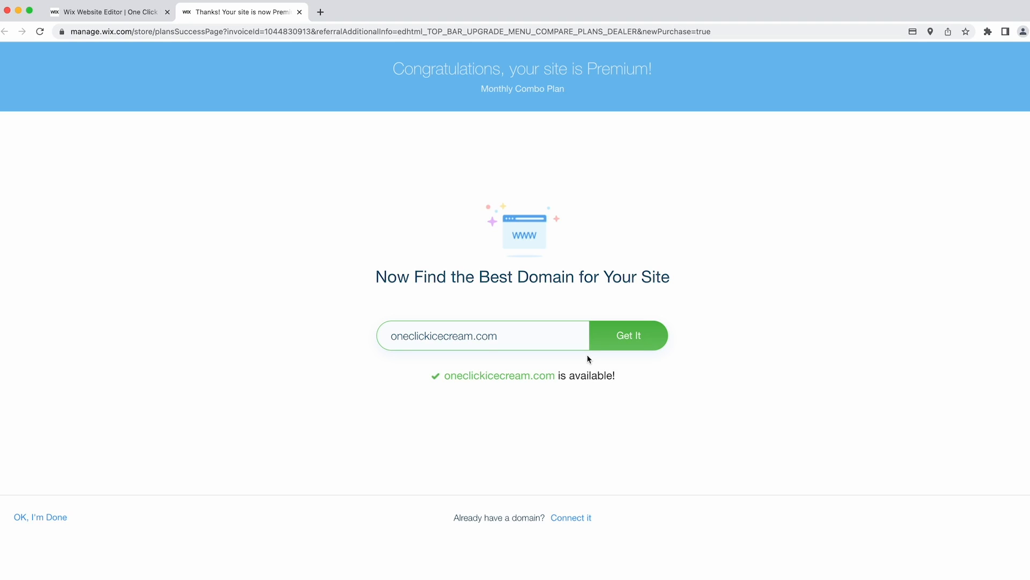
{"action": "left_click", "coordinate": [320, 12]}
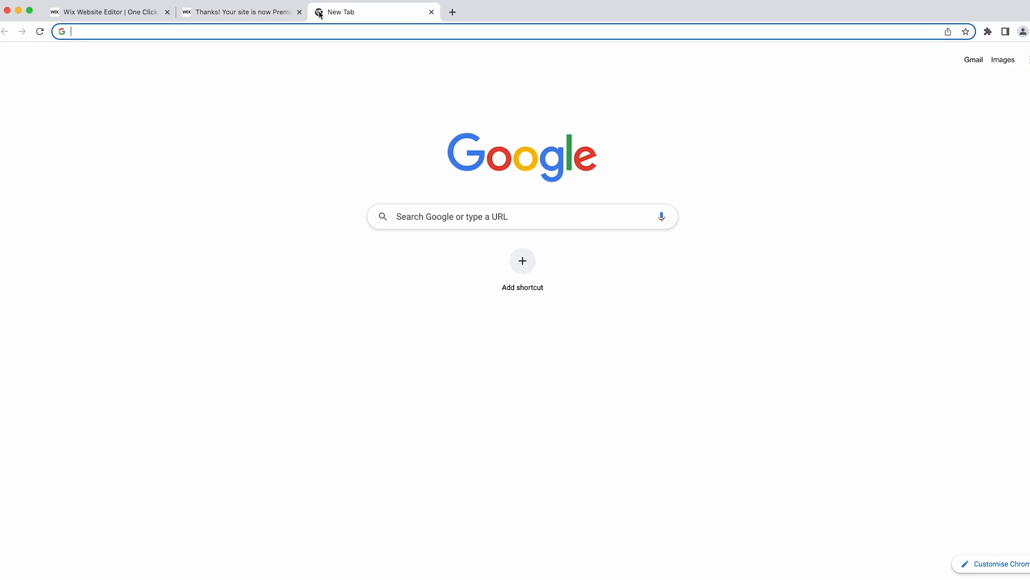
Generate Ice Cream Shop name ideas with the Wix Business Name Generator.
{"action": "type", "text": "wix business"}
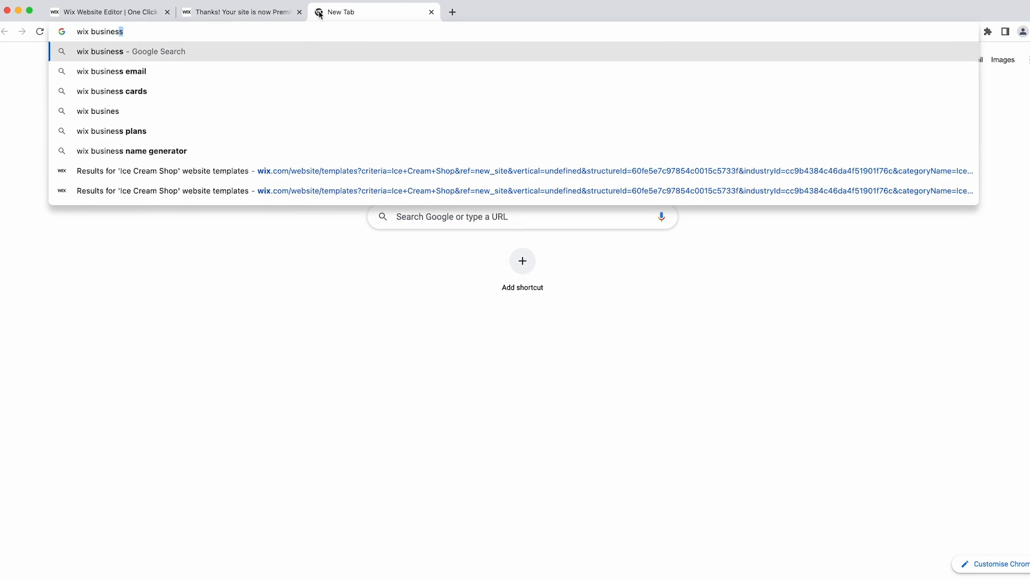
{"action": "type", "text": " generator"}
{"action": "key", "text": "Return"}
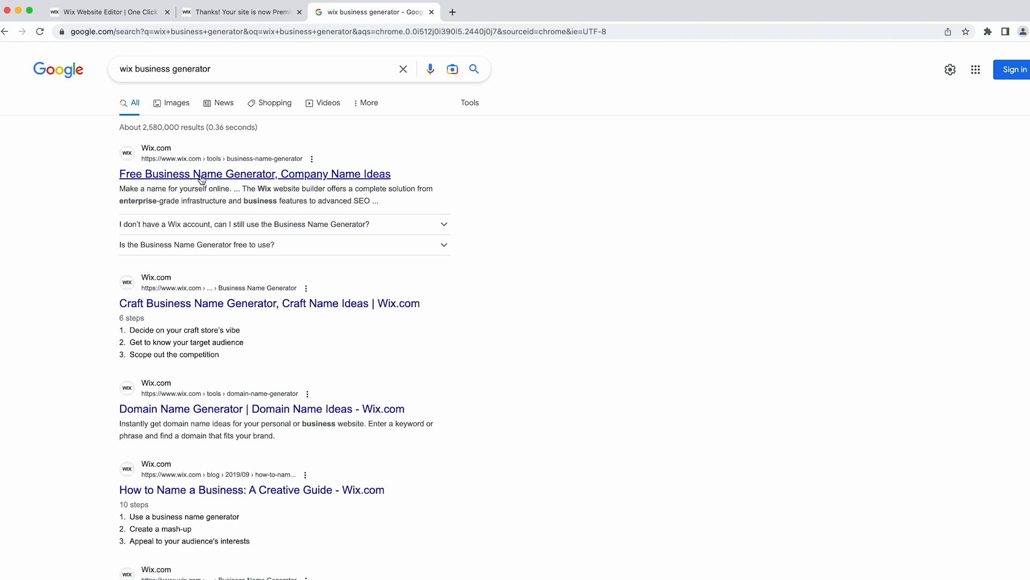
{"action": "left_click", "coordinate": [196, 177]}
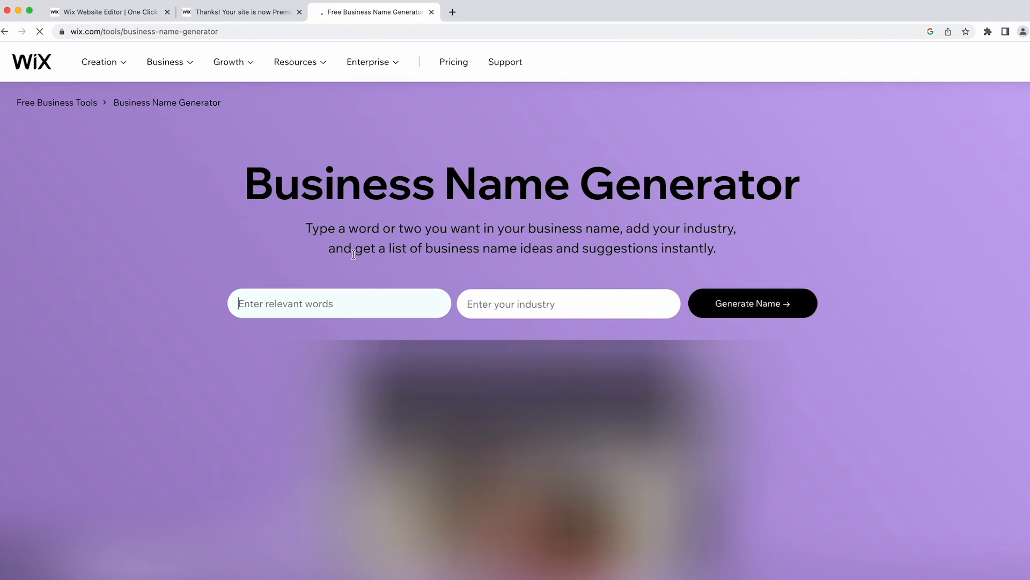
{"action": "type", "text": "ice cream"}
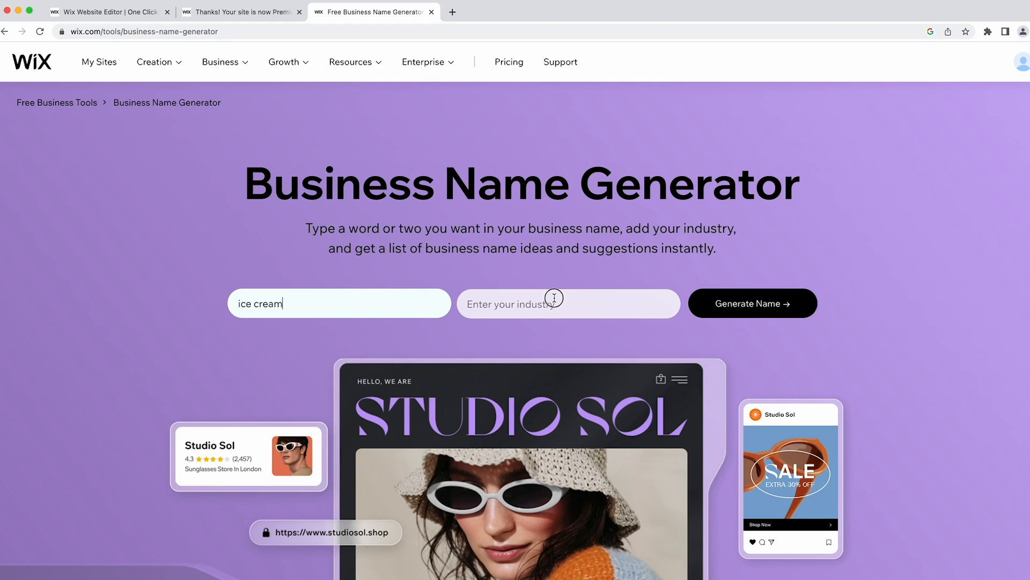
{"action": "type", "text": "ice cream"}
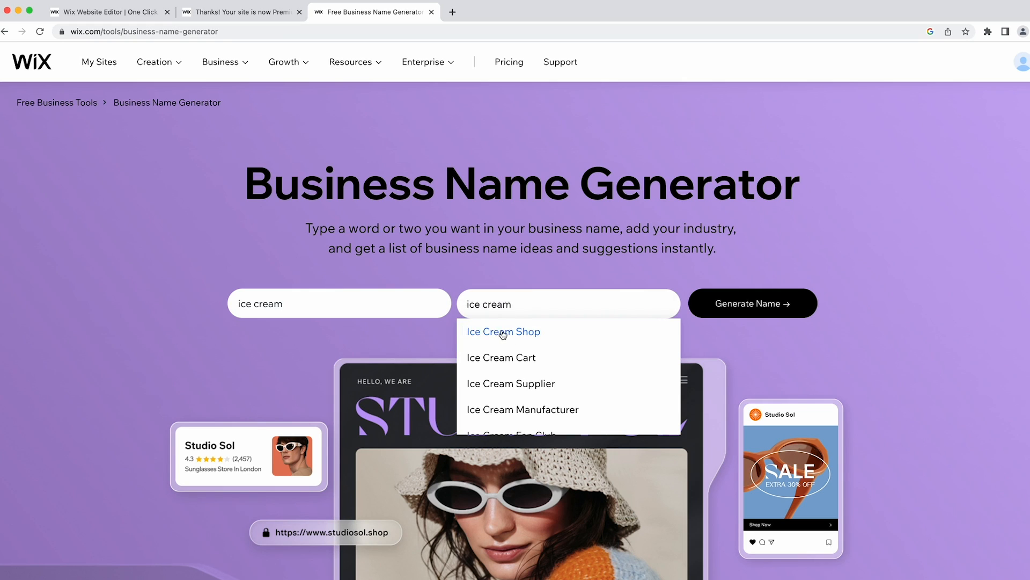
{"action": "left_click", "coordinate": [501, 332]}
{"action": "left_click", "coordinate": [766, 310]}
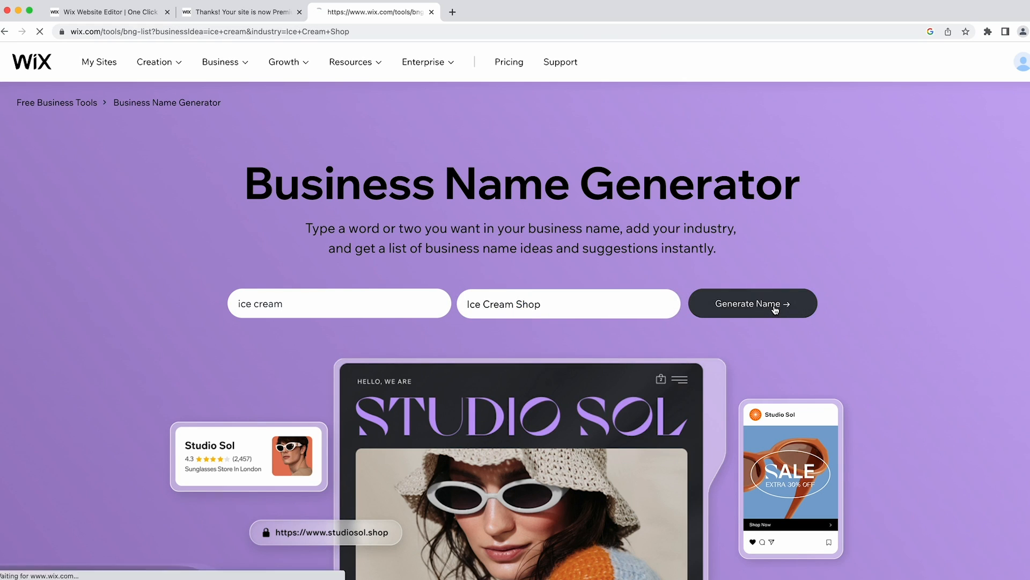
{"action": "scroll", "coordinate": [835, 311], "scroll_direction": "down", "scroll_amount": 20}
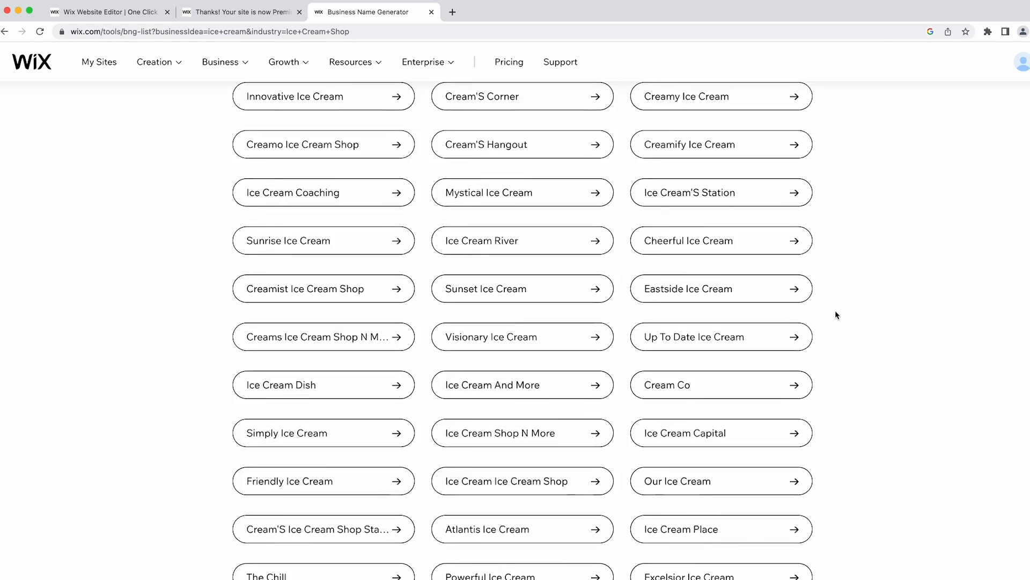
{"action": "scroll", "coordinate": [835, 315], "scroll_direction": "down", "scroll_amount": 20}
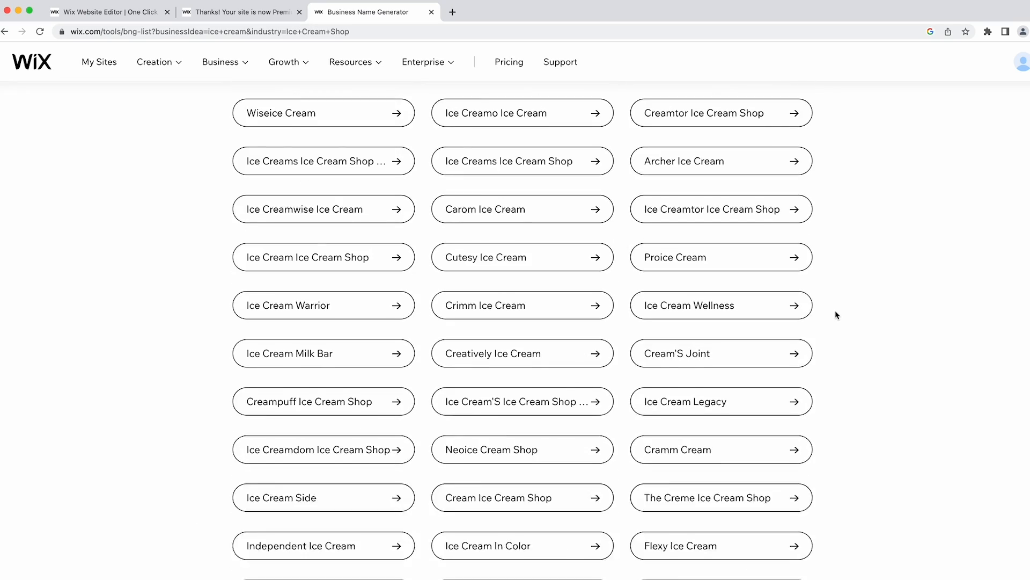
Load leandomainsearch.com in the same tab.
{"action": "left_click", "coordinate": [466, 33]}
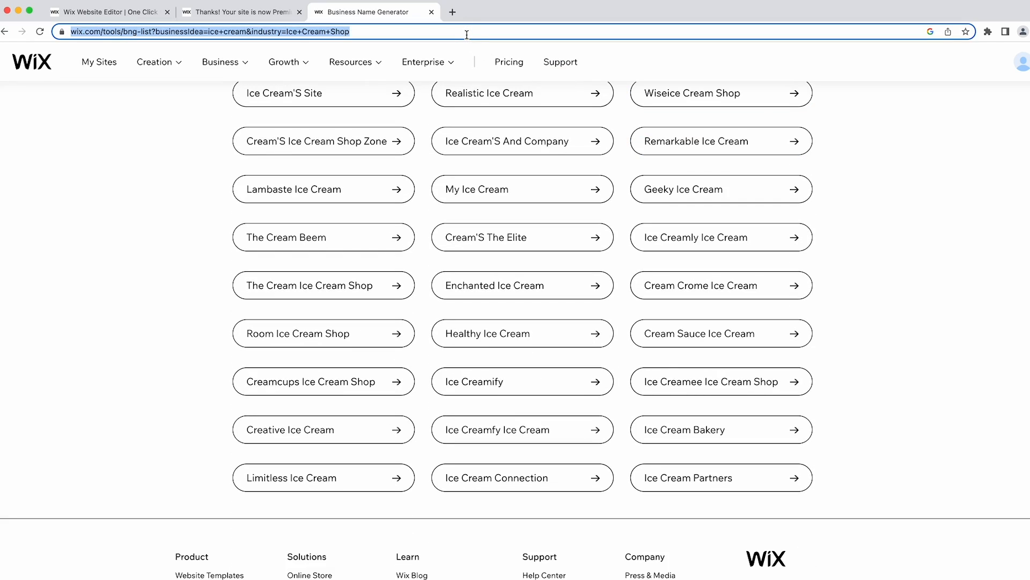
{"action": "type", "text": "leandomainsearch.com"}
{"action": "key", "text": "Return"}
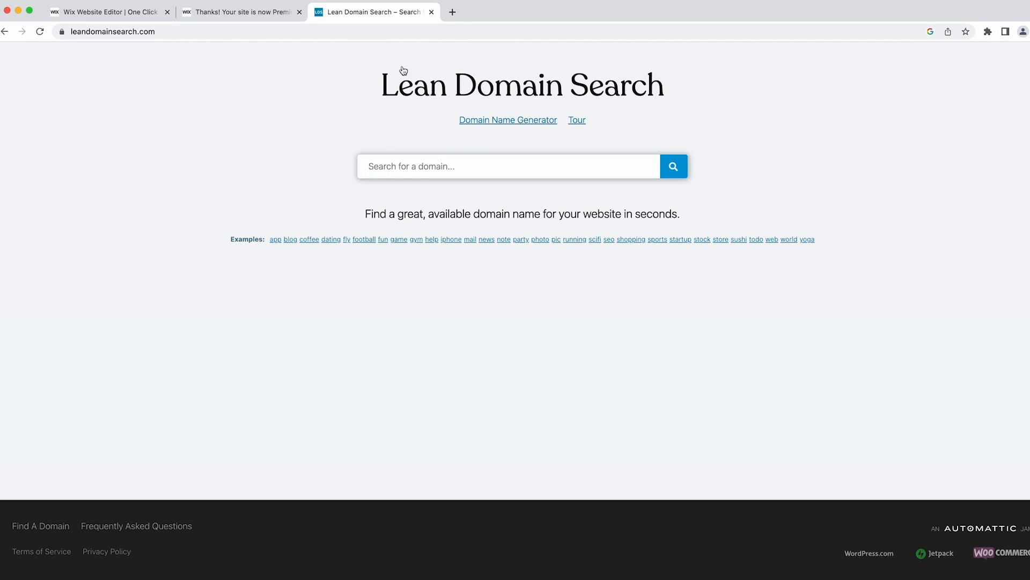
Close the Lean Domain Search tab to return to the Wix Premium page.
{"action": "left_click", "coordinate": [431, 12]}
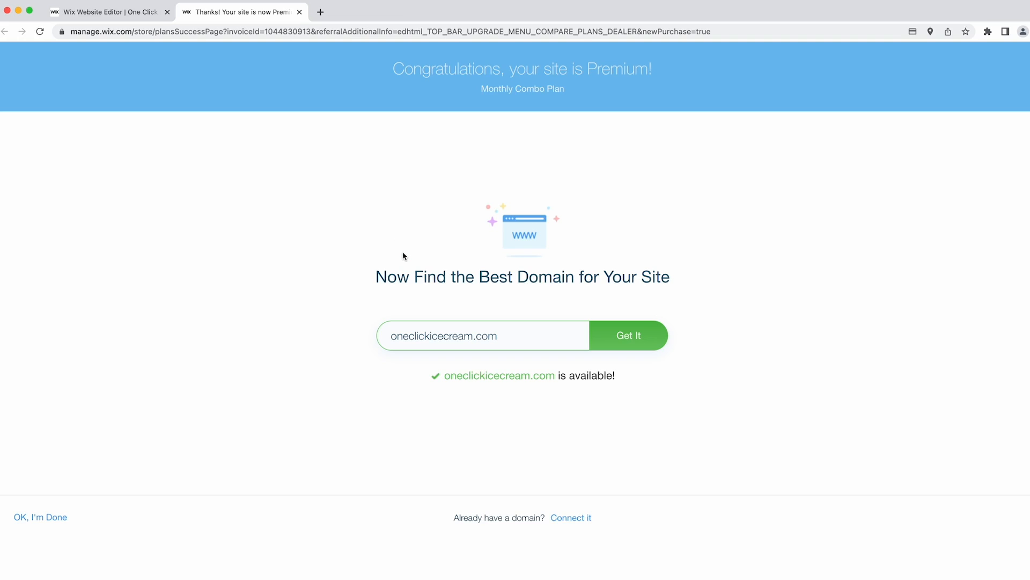
Start buying oneclickicecream.com with a 1 Year registration totalling £13.00.
{"action": "left_click", "coordinate": [622, 341]}
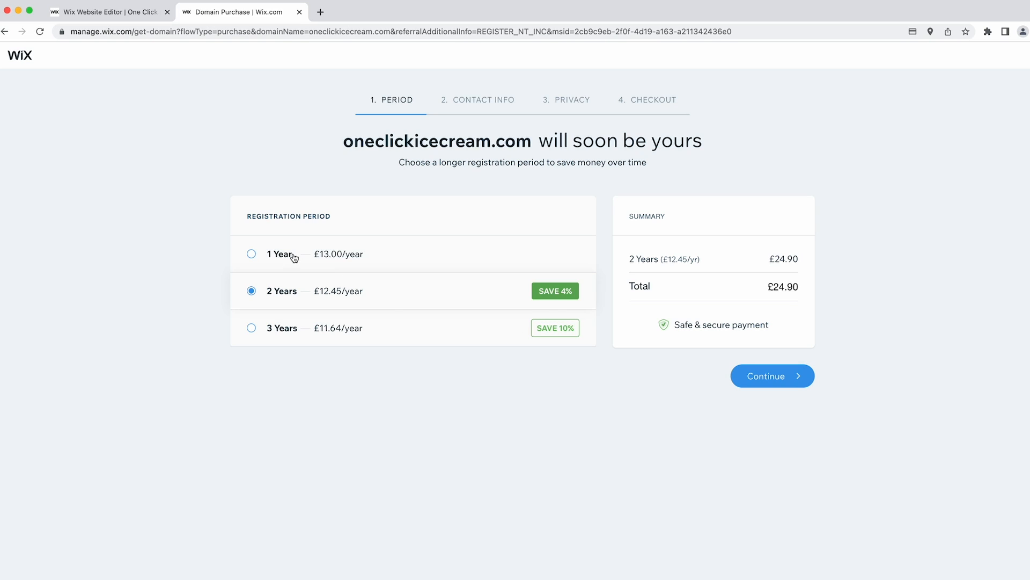
{"action": "left_click", "coordinate": [294, 258]}
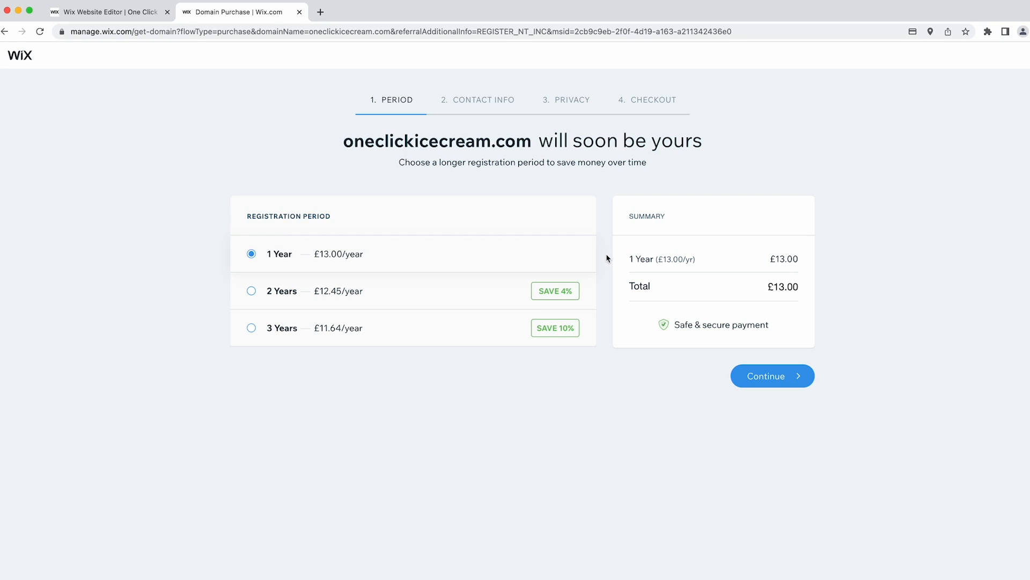
Continue the domain purchase to the contact info step and review the form.
{"action": "left_click", "coordinate": [765, 374]}
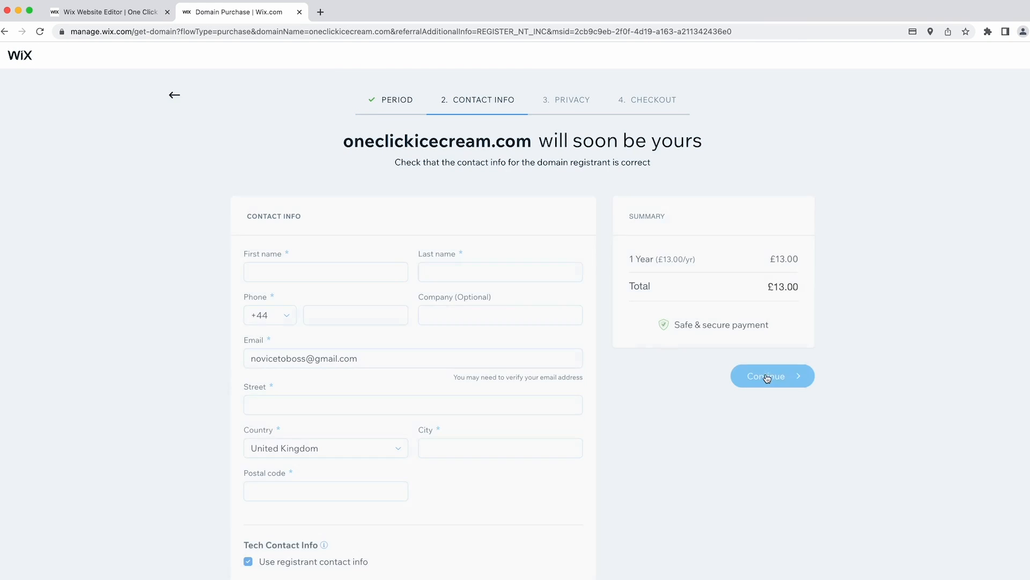
{"action": "scroll", "coordinate": [602, 340], "scroll_direction": "down", "scroll_amount": 3}
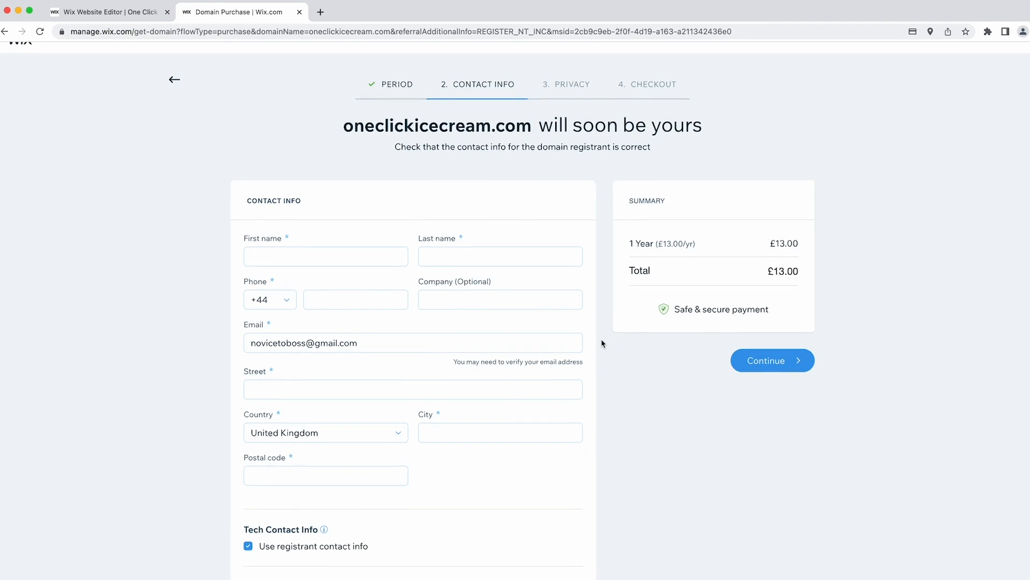
{"action": "scroll", "coordinate": [602, 340], "scroll_direction": "up", "scroll_amount": 3}
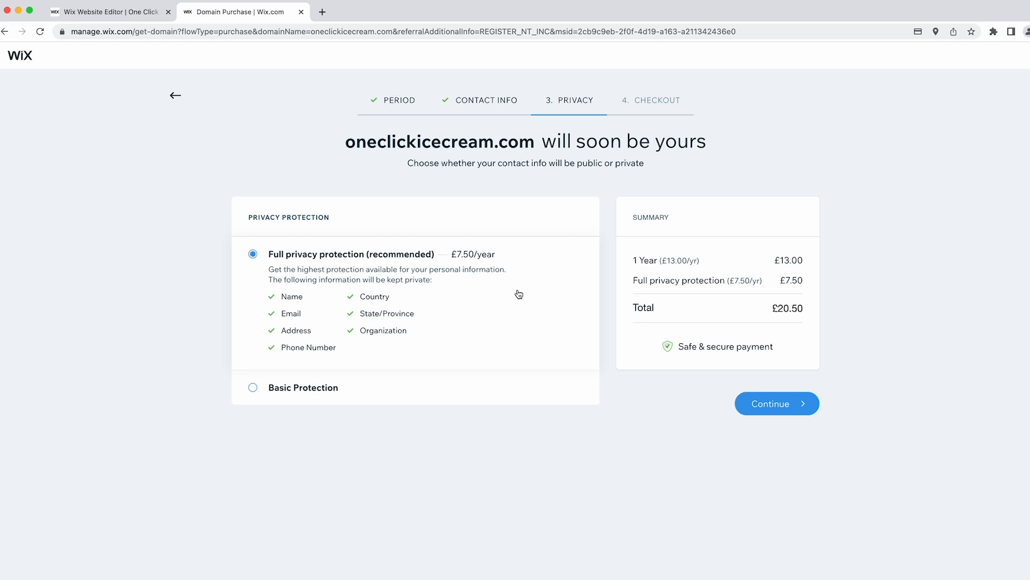
Finish buying oneclickicecream.com for £24.60, review the purchase summary, and return to the editor.
{"action": "left_click", "coordinate": [767, 403]}
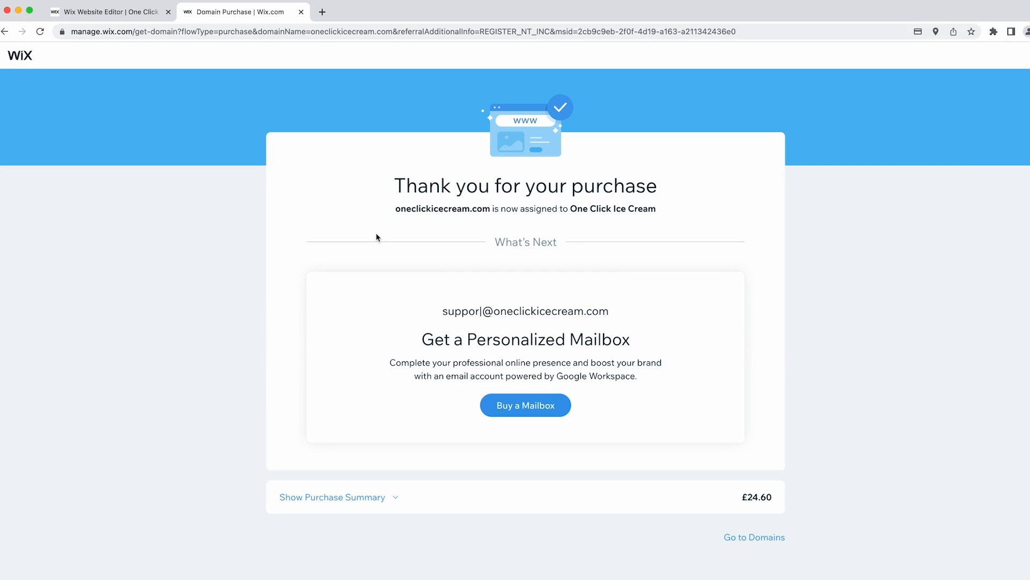
{"action": "left_click_drag", "start_coordinate": [412, 208], "coordinate": [654, 221]}
{"action": "left_click", "coordinate": [562, 221]}
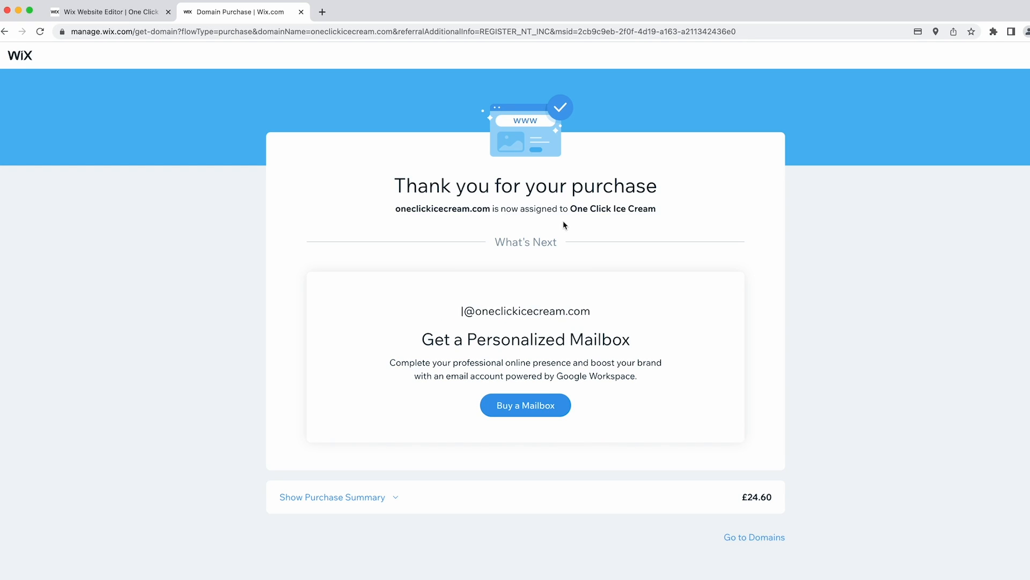
{"action": "left_click", "coordinate": [387, 499]}
{"action": "scroll", "coordinate": [373, 329], "scroll_direction": "down", "scroll_amount": 3}
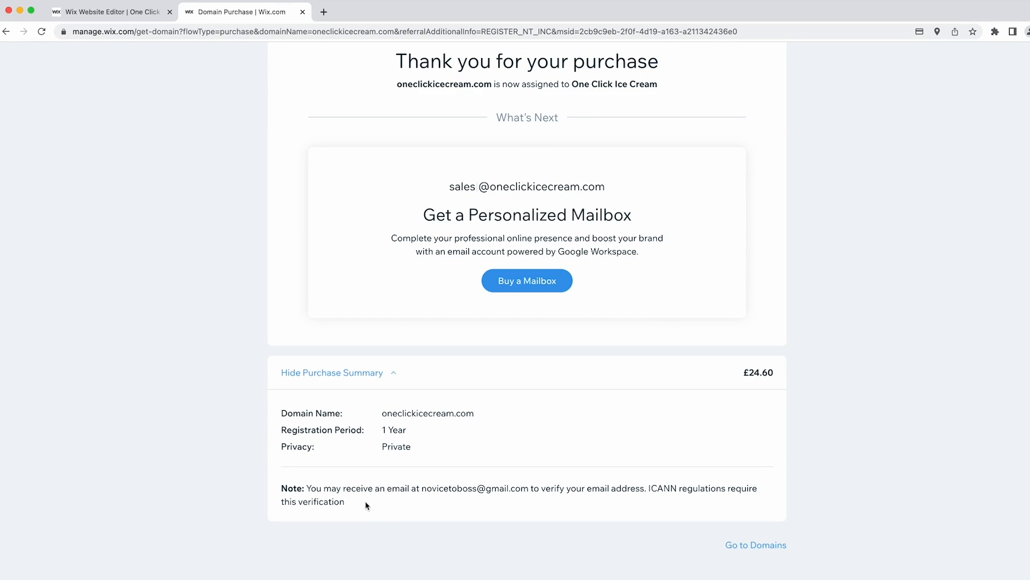
{"action": "left_click", "coordinate": [302, 12]}
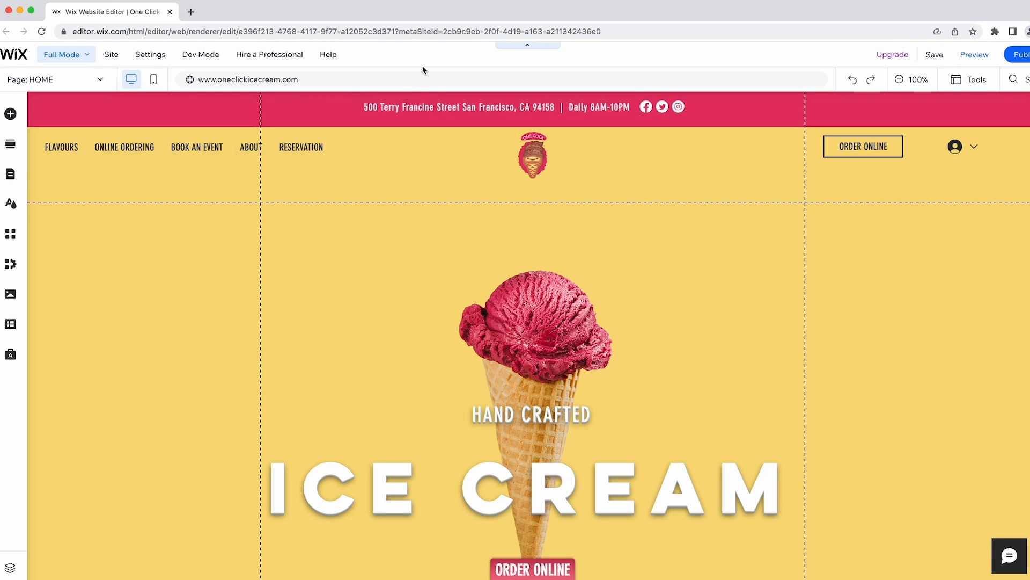
In mobile view, hide the header's ORDER ONLINE button and social icons.
{"action": "left_click", "coordinate": [153, 82]}
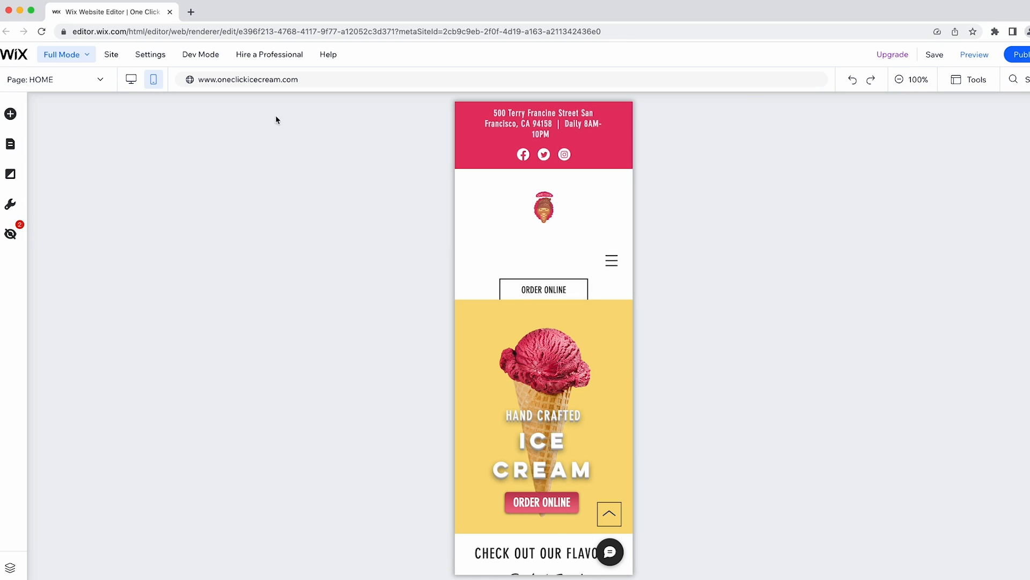
{"action": "left_click", "coordinate": [532, 287]}
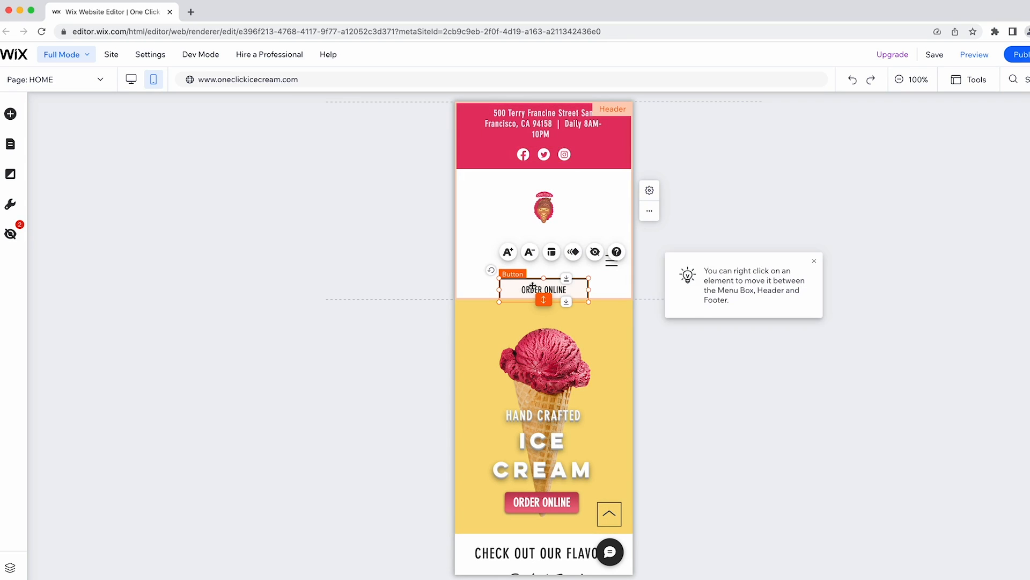
{"action": "key", "text": "Delete"}
{"action": "left_click", "coordinate": [313, 200]}
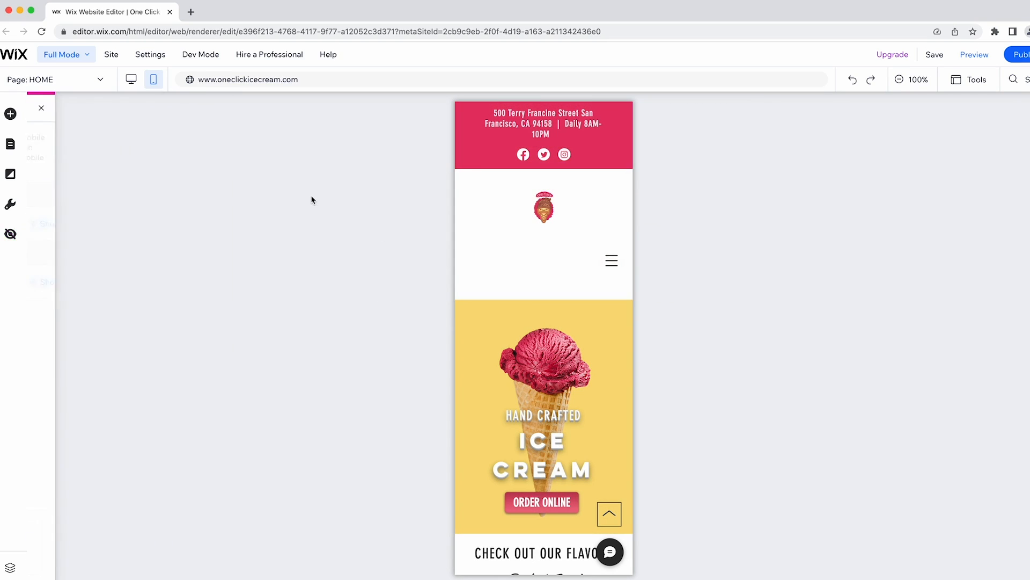
{"action": "left_click", "coordinate": [552, 157]}
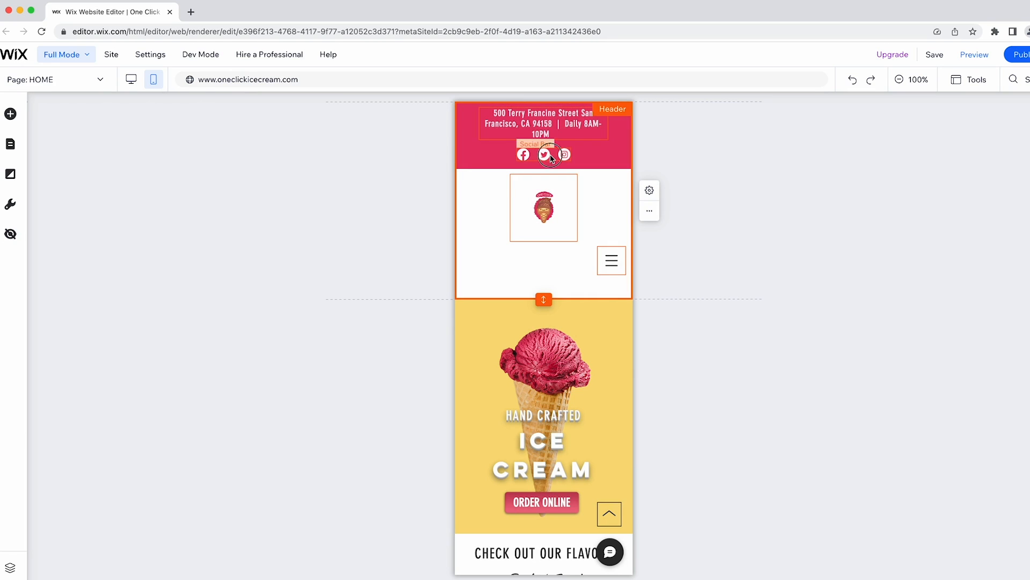
{"action": "key", "text": "Delete"}
{"action": "left_click", "coordinate": [353, 160]}
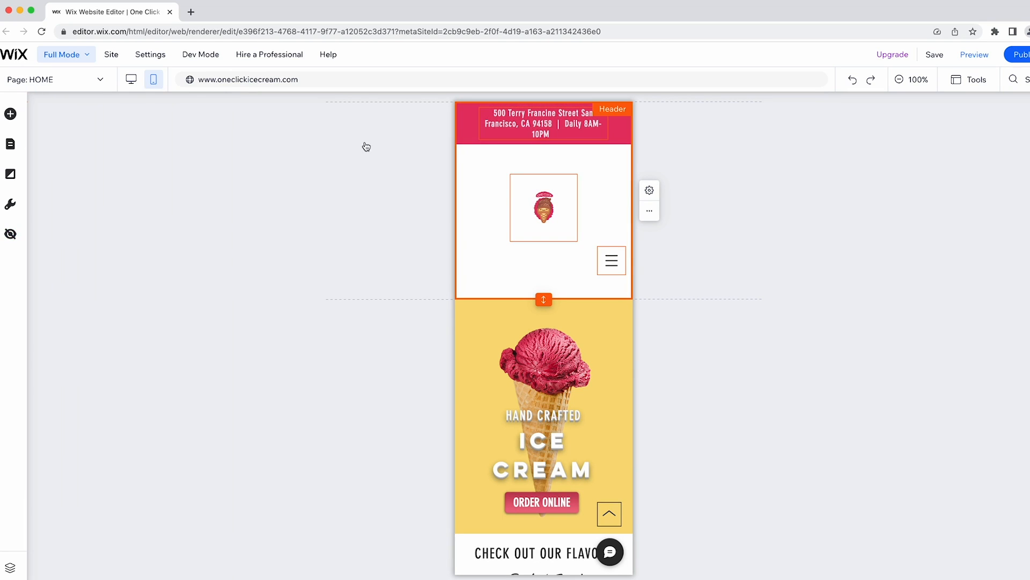
Shrink the header address text and enlarge and reposition the logo.
{"action": "left_click", "coordinate": [539, 124]}
{"action": "left_click", "coordinate": [510, 164]}
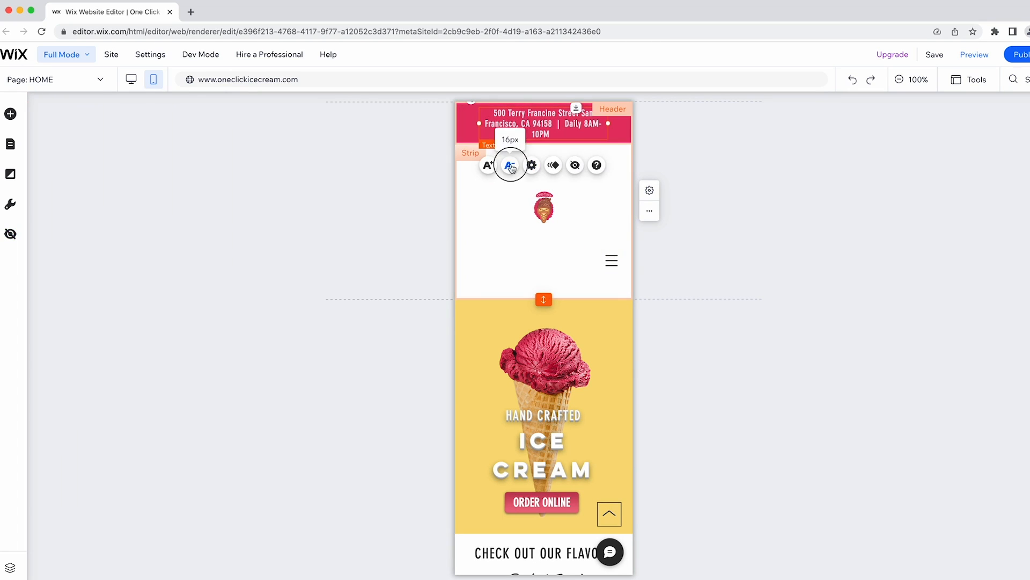
{"action": "left_click", "coordinate": [333, 165]}
{"action": "left_click", "coordinate": [542, 185]}
{"action": "left_click", "coordinate": [589, 152]}
{"action": "left_click_drag", "start_coordinate": [578, 162], "coordinate": [636, 124]}
{"action": "left_click_drag", "start_coordinate": [545, 172], "coordinate": [542, 199]}
Move the menu icon beside the logo and shorten the mobile header.
{"action": "left_click", "coordinate": [610, 248]}
{"action": "left_click_drag", "start_coordinate": [610, 249], "coordinate": [605, 201]}
{"action": "left_click", "coordinate": [839, 210]}
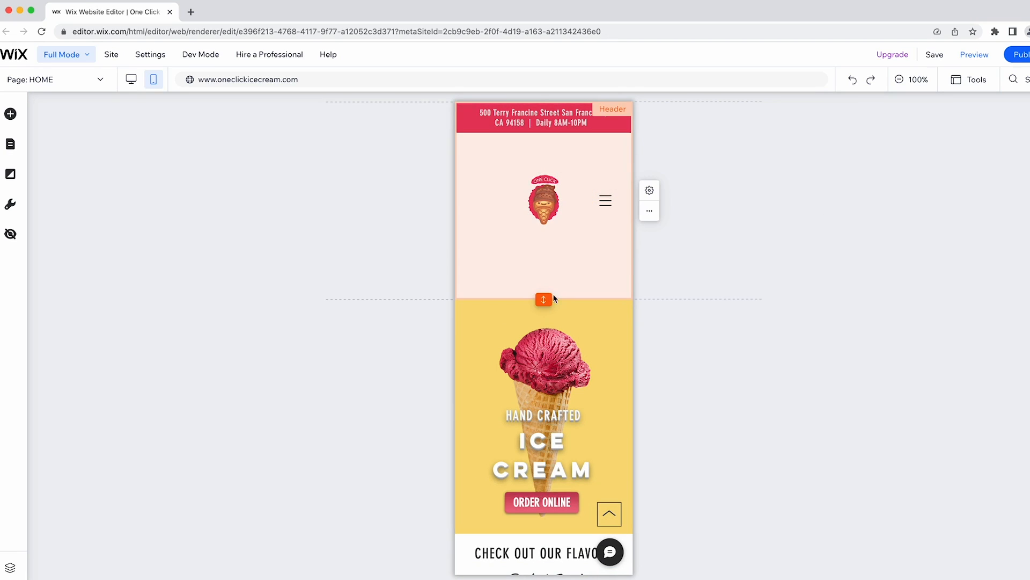
{"action": "left_click_drag", "start_coordinate": [545, 297], "coordinate": [547, 238]}
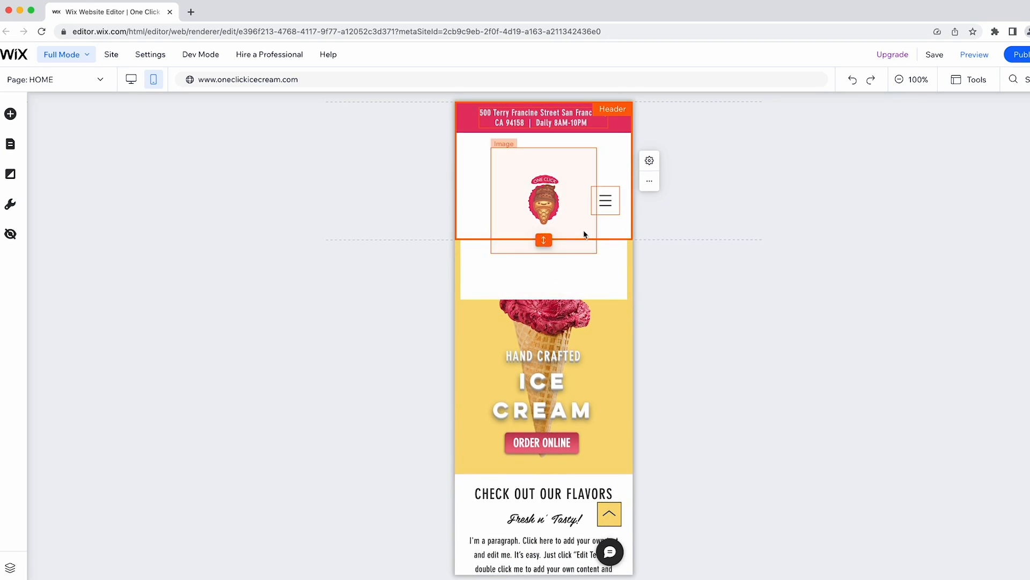
{"action": "left_click", "coordinate": [792, 202]}
{"action": "left_click", "coordinate": [541, 197]}
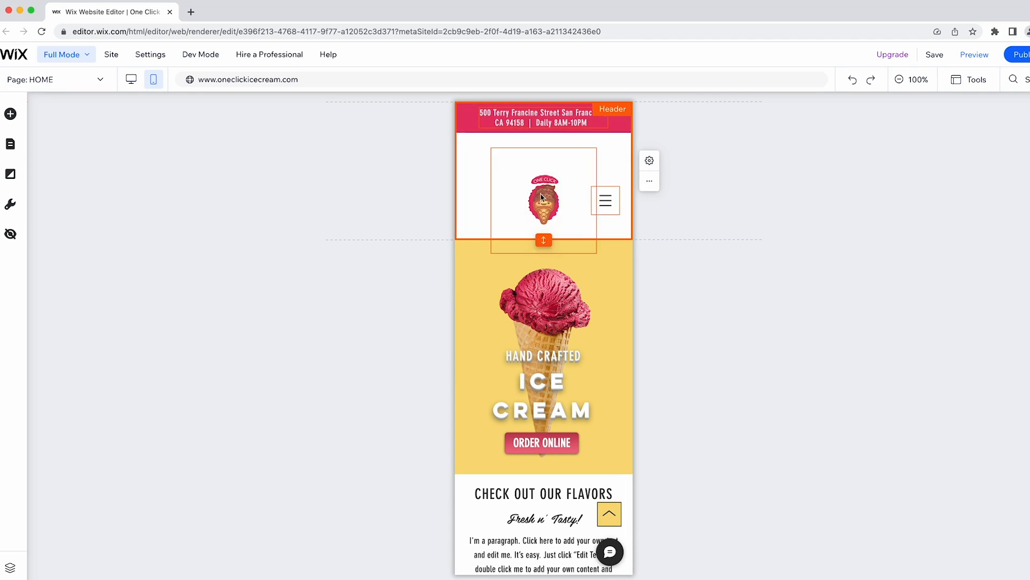
{"action": "left_click_drag", "start_coordinate": [541, 197], "coordinate": [599, 183]}
{"action": "left_click_drag", "start_coordinate": [544, 247], "coordinate": [544, 229]}
{"action": "left_click", "coordinate": [303, 191]}
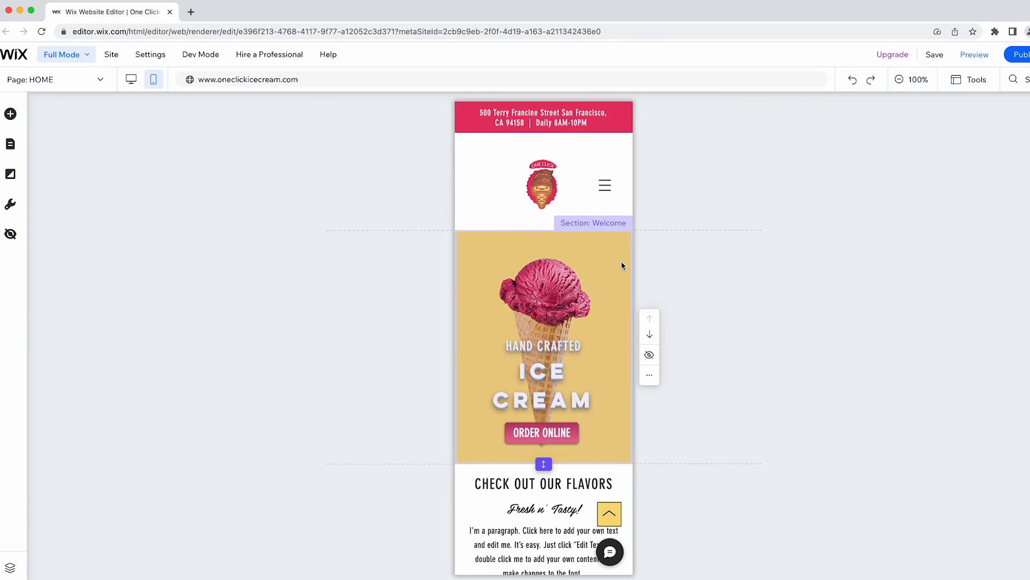
Move WE DELIVER and GET YOURS lower and ORDER NOW up just below them.
{"action": "scroll", "coordinate": [621, 264], "scroll_direction": "down", "scroll_amount": 5}
{"action": "scroll", "coordinate": [619, 263], "scroll_direction": "down", "scroll_amount": 20}
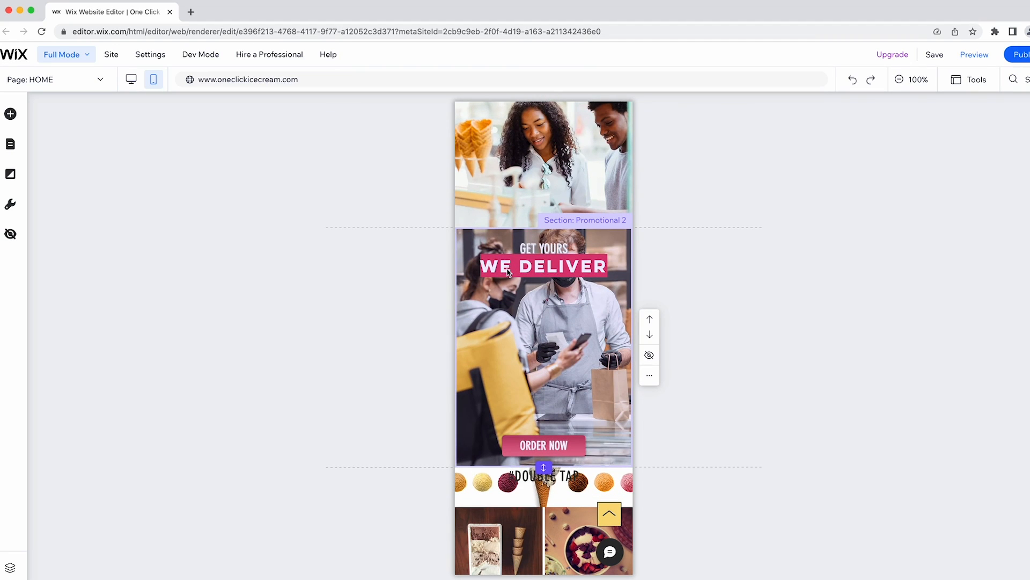
{"action": "left_click_drag", "start_coordinate": [528, 268], "coordinate": [538, 341]}
{"action": "left_click_drag", "start_coordinate": [542, 246], "coordinate": [542, 309]}
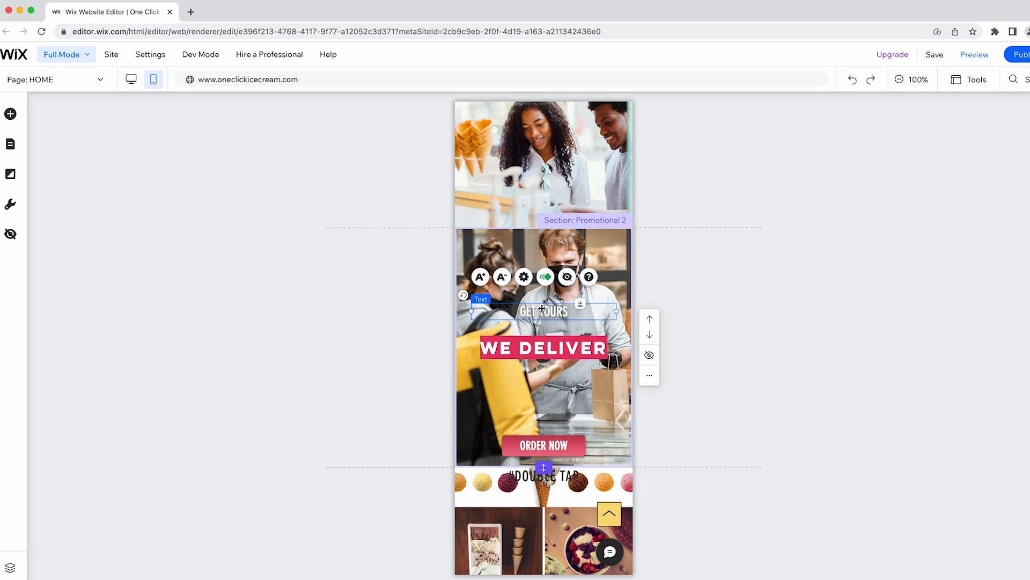
{"action": "left_click", "coordinate": [862, 299]}
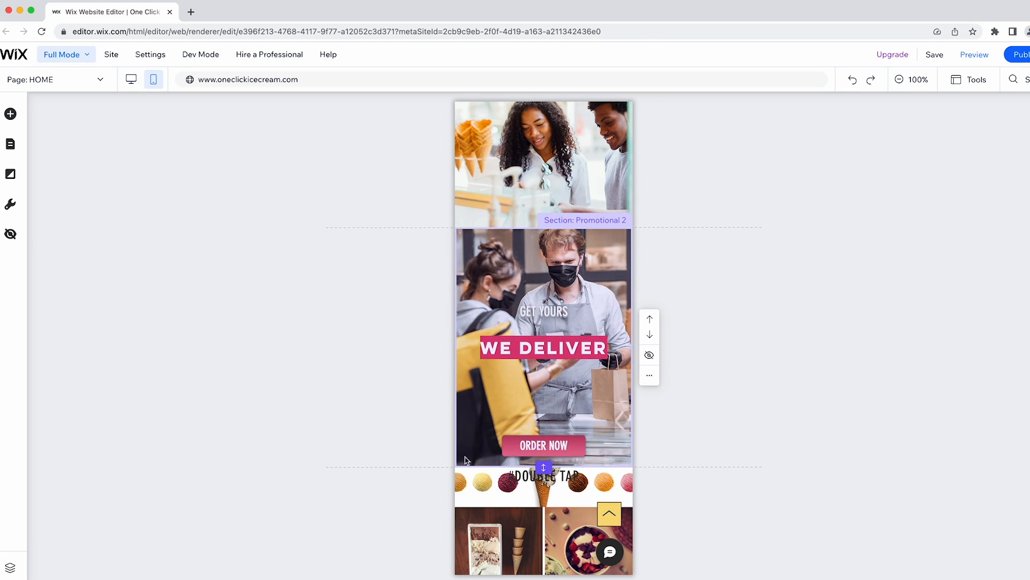
{"action": "left_click", "coordinate": [544, 444]}
{"action": "left_click_drag", "start_coordinate": [544, 444], "coordinate": [543, 385]}
Nudge GET YOURS and #DOUBLE TAP slightly lower, then save the site.
{"action": "left_click", "coordinate": [543, 311]}
{"action": "left_click_drag", "start_coordinate": [543, 310], "coordinate": [542, 314]}
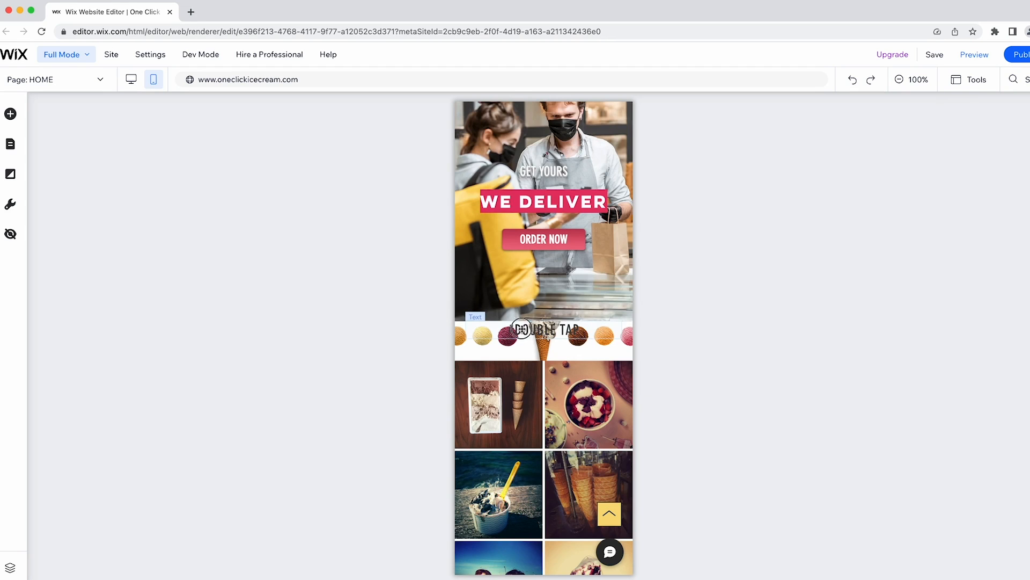
{"action": "left_click", "coordinate": [530, 329]}
{"action": "left_click_drag", "start_coordinate": [531, 328], "coordinate": [531, 350]}
{"action": "left_click", "coordinate": [726, 301]}
{"action": "scroll", "coordinate": [726, 300], "scroll_direction": "down", "scroll_amount": 5}
{"action": "scroll", "coordinate": [725, 299], "scroll_direction": "down", "scroll_amount": 6}
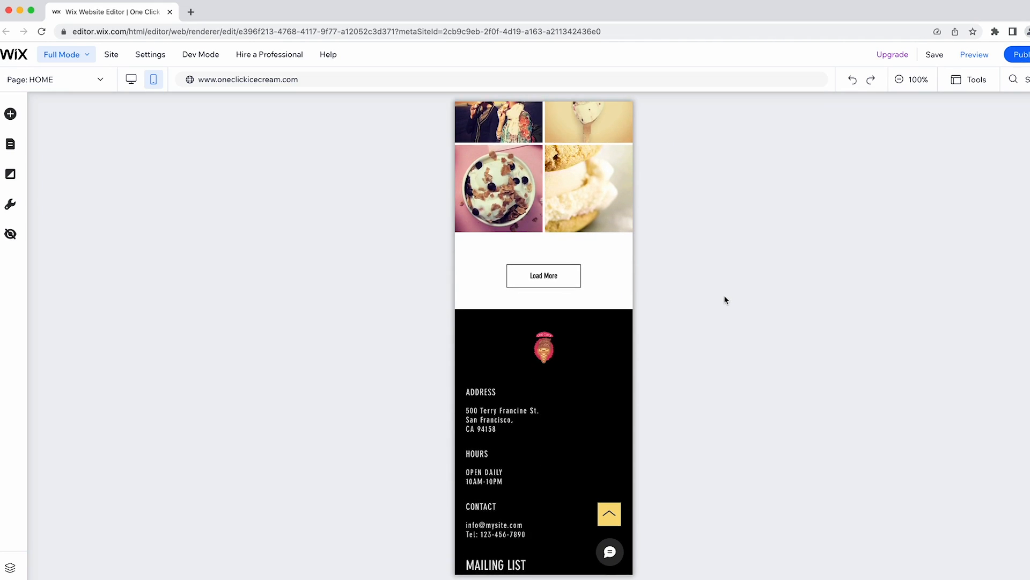
{"action": "scroll", "coordinate": [726, 300], "scroll_direction": "up", "scroll_amount": 15}
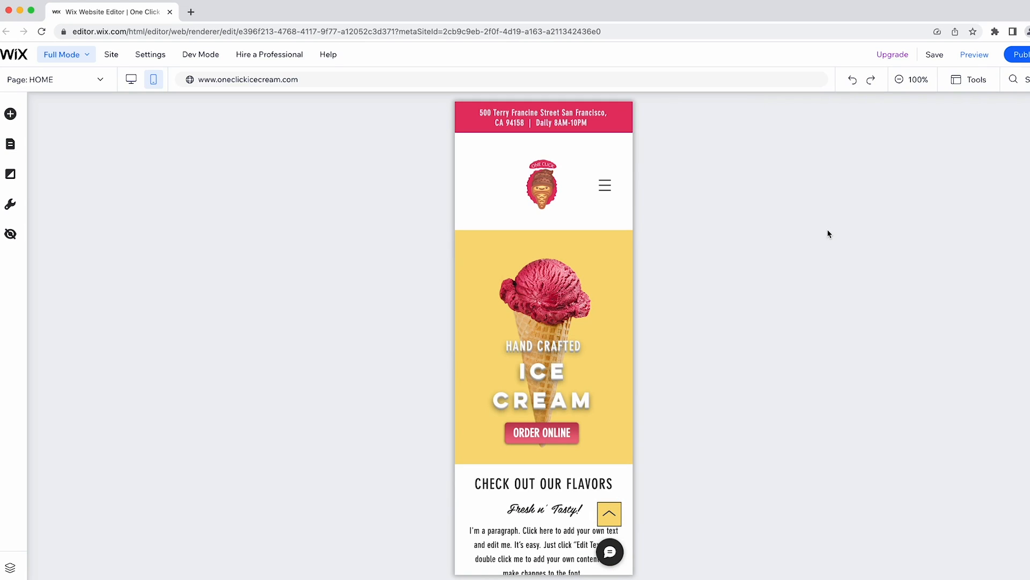
{"action": "left_click", "coordinate": [935, 54]}
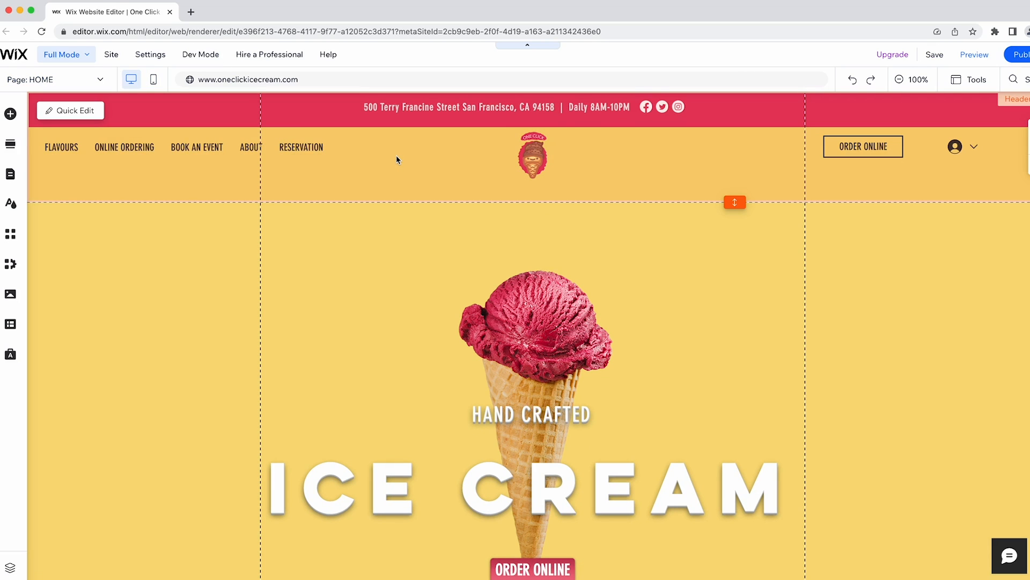
{"action": "left_click", "coordinate": [80, 81]}
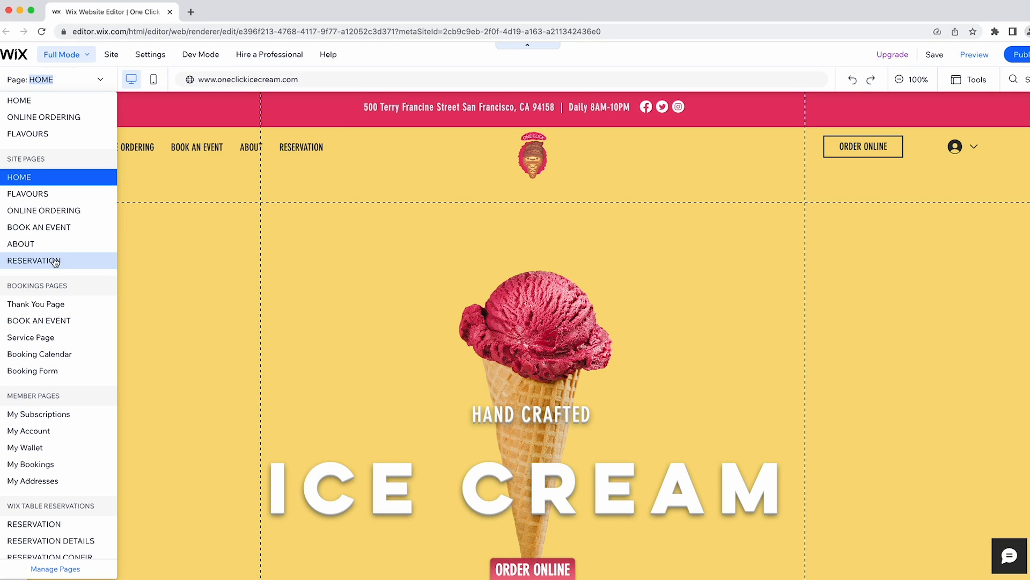
{"action": "left_click", "coordinate": [162, 175]}
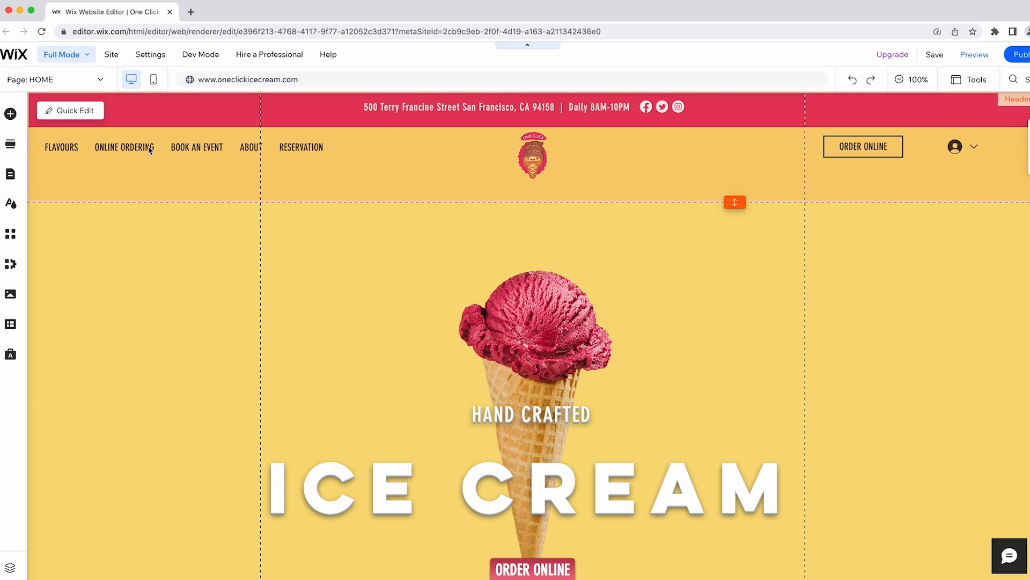
Switch to the FLAVOURS page and scroll through its content.
{"action": "left_click", "coordinate": [53, 79]}
{"action": "left_click", "coordinate": [59, 194]}
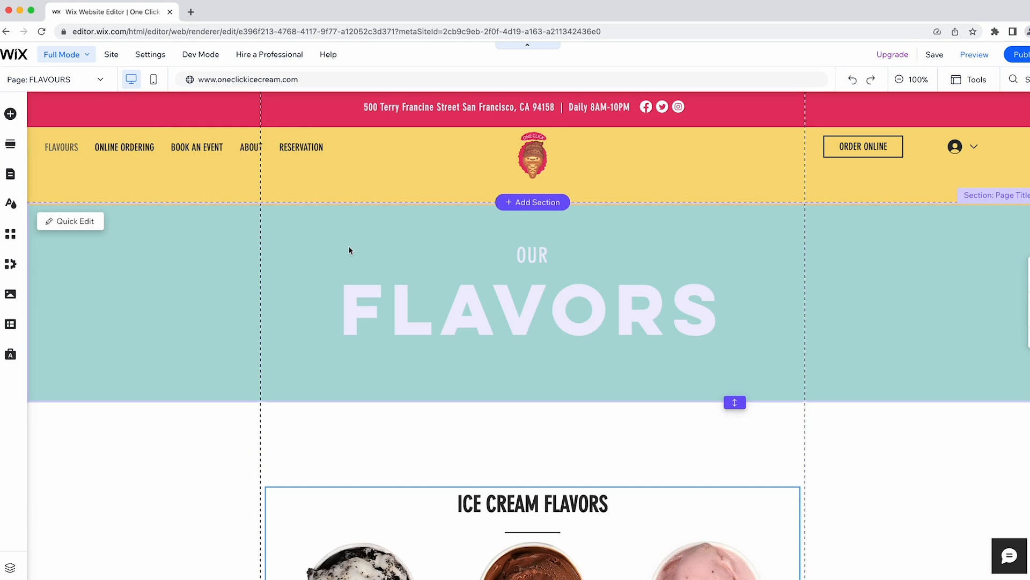
{"action": "scroll", "coordinate": [349, 245], "scroll_direction": "down", "scroll_amount": 10}
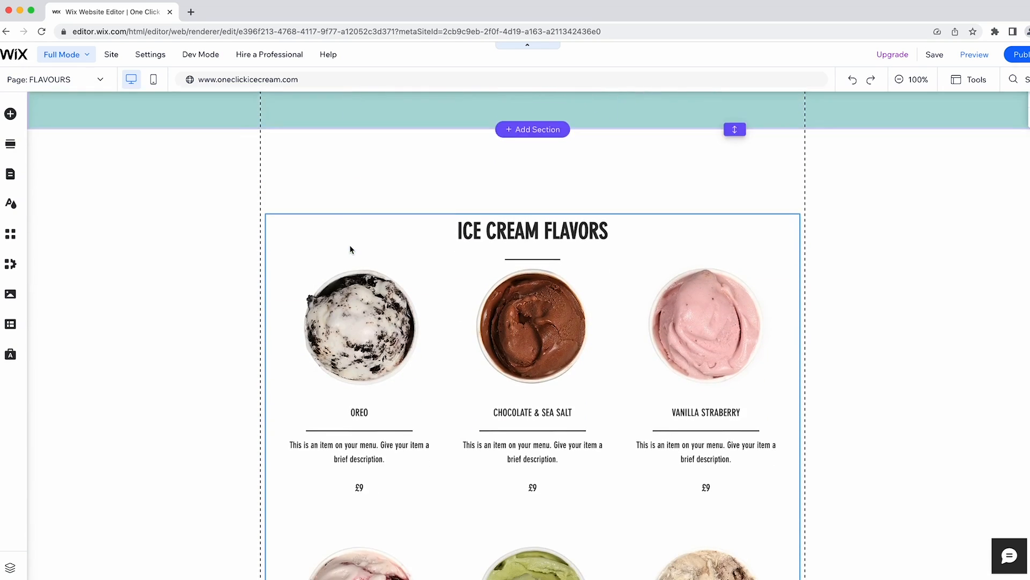
{"action": "scroll", "coordinate": [349, 244], "scroll_direction": "up", "scroll_amount": 5}
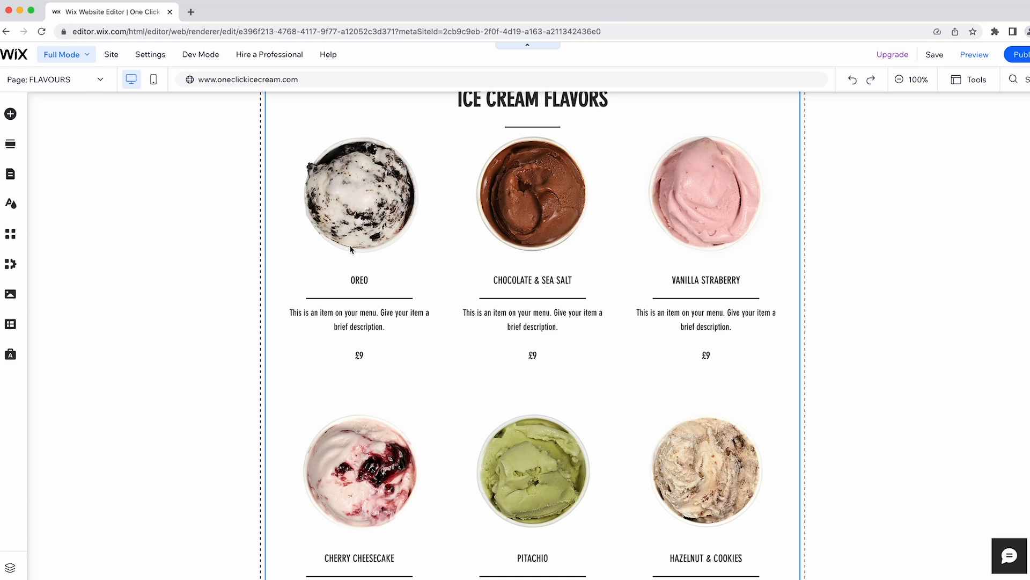
{"action": "scroll", "coordinate": [349, 245], "scroll_direction": "up", "scroll_amount": 10}
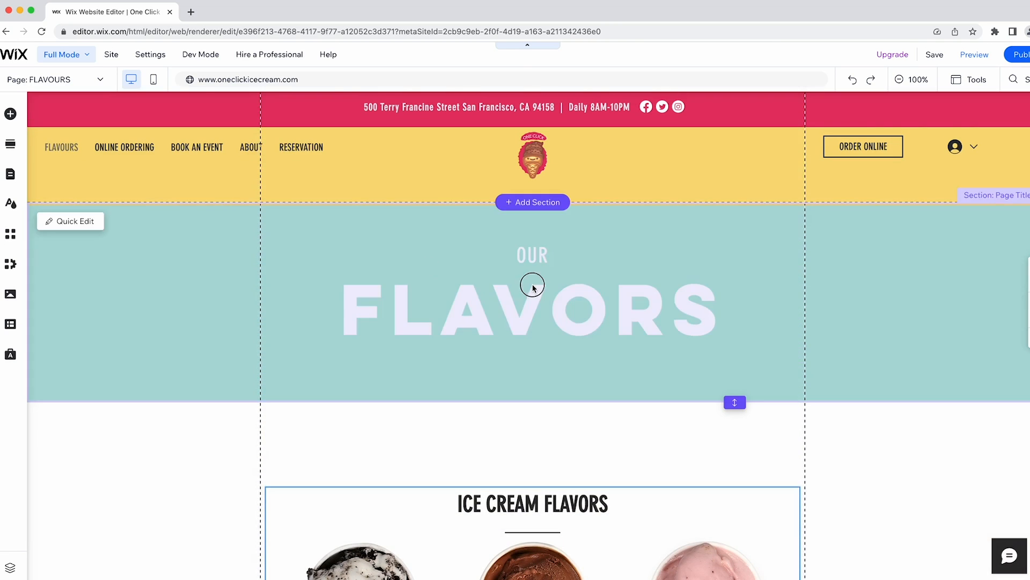
Check the FLAVORS title text, then open the menus manager from the flavours menu widget.
{"action": "left_click", "coordinate": [502, 291]}
{"action": "left_click", "coordinate": [285, 232]}
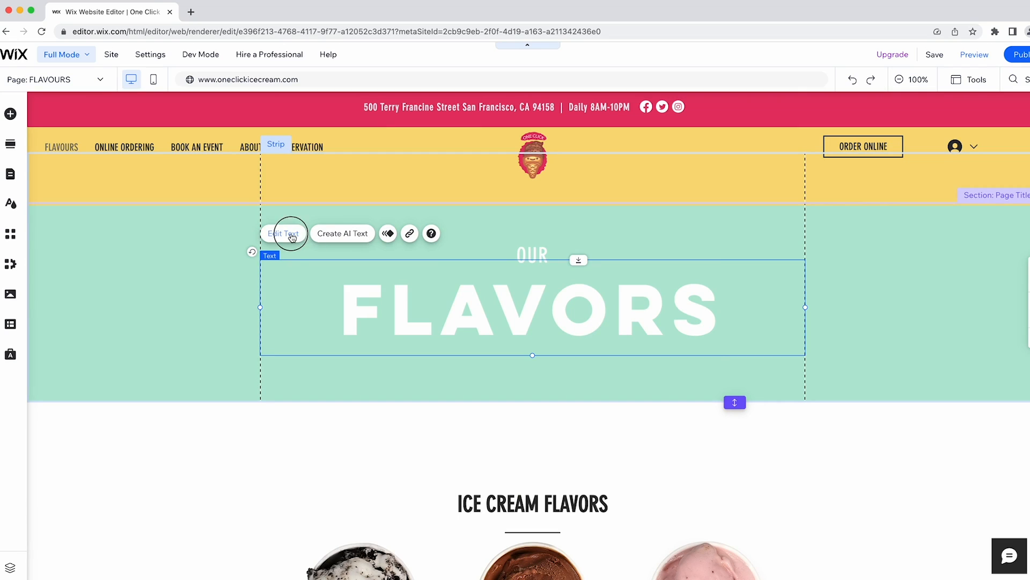
{"action": "left_click", "coordinate": [659, 249]}
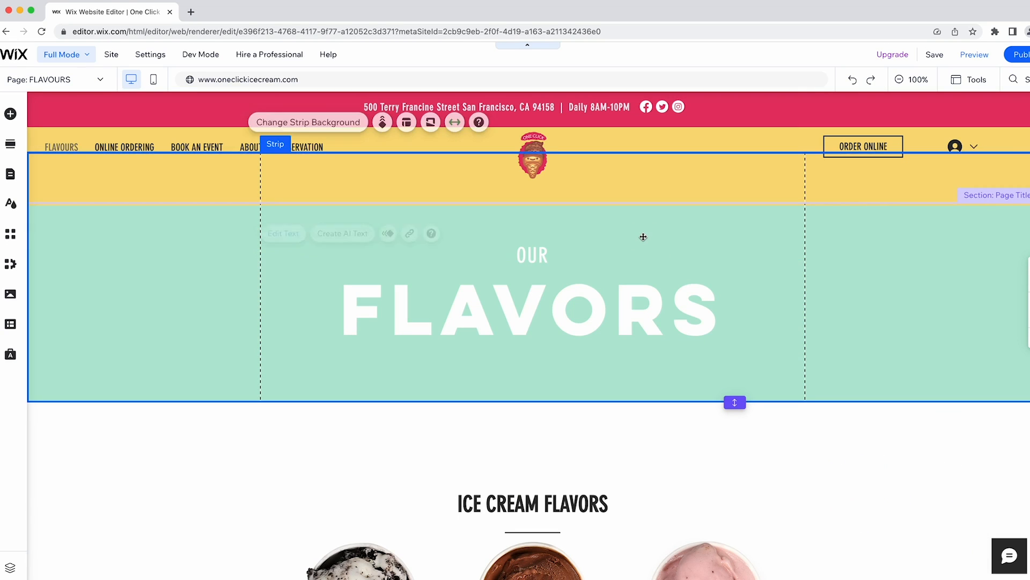
{"action": "scroll", "coordinate": [616, 237], "scroll_direction": "down", "scroll_amount": 4}
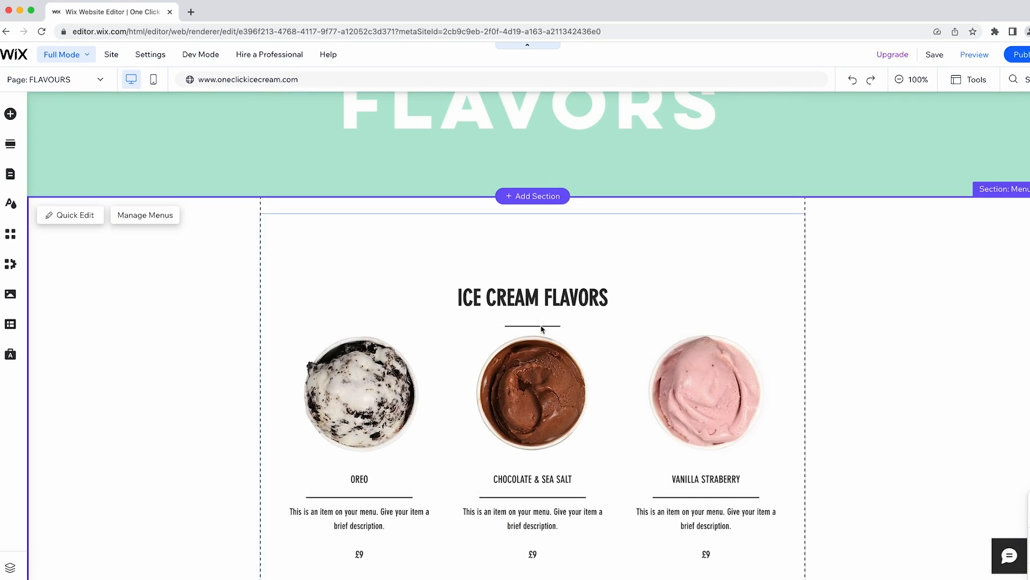
{"action": "left_click", "coordinate": [529, 316]}
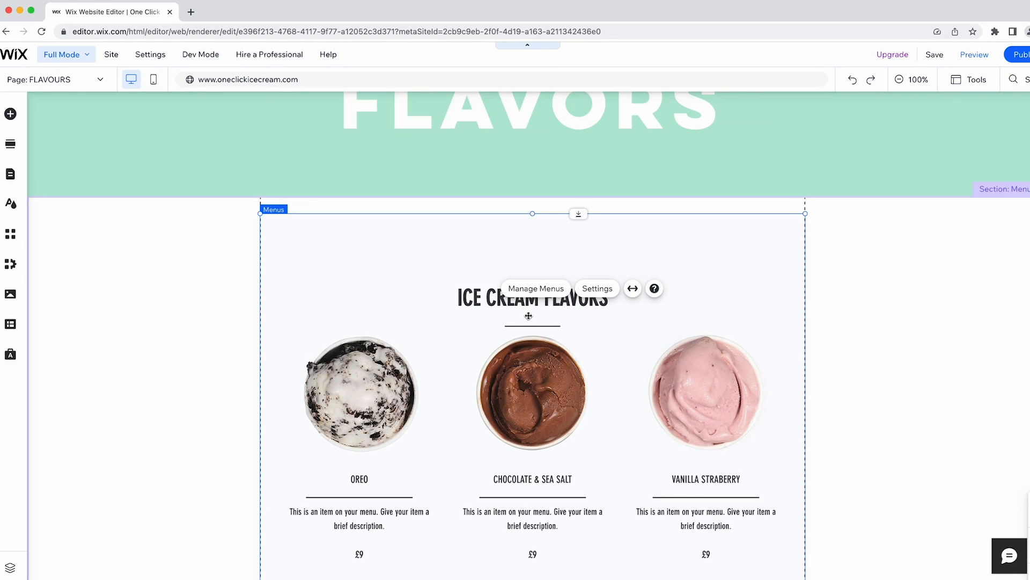
{"action": "left_click", "coordinate": [537, 291]}
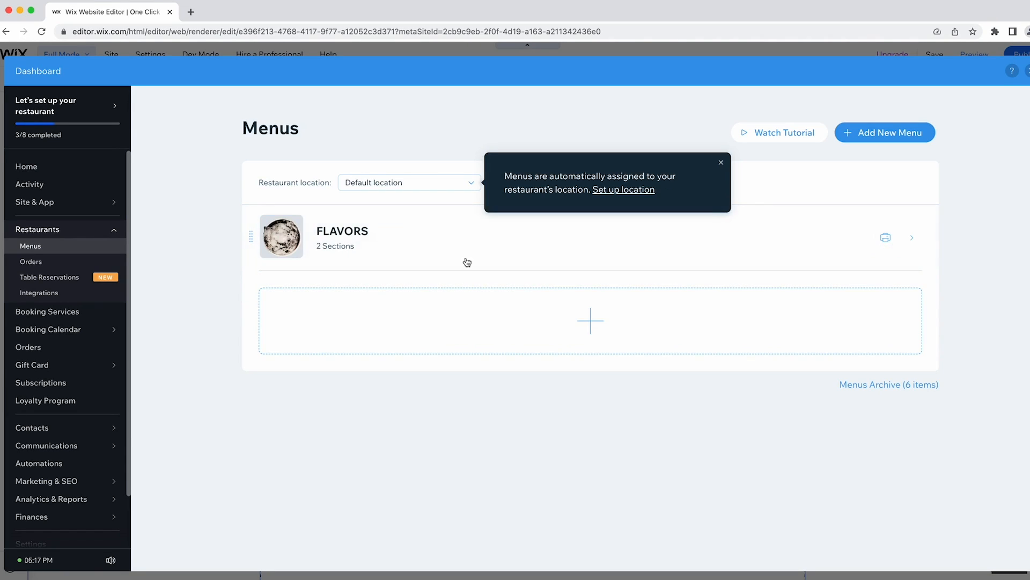
{"action": "left_click", "coordinate": [448, 250]}
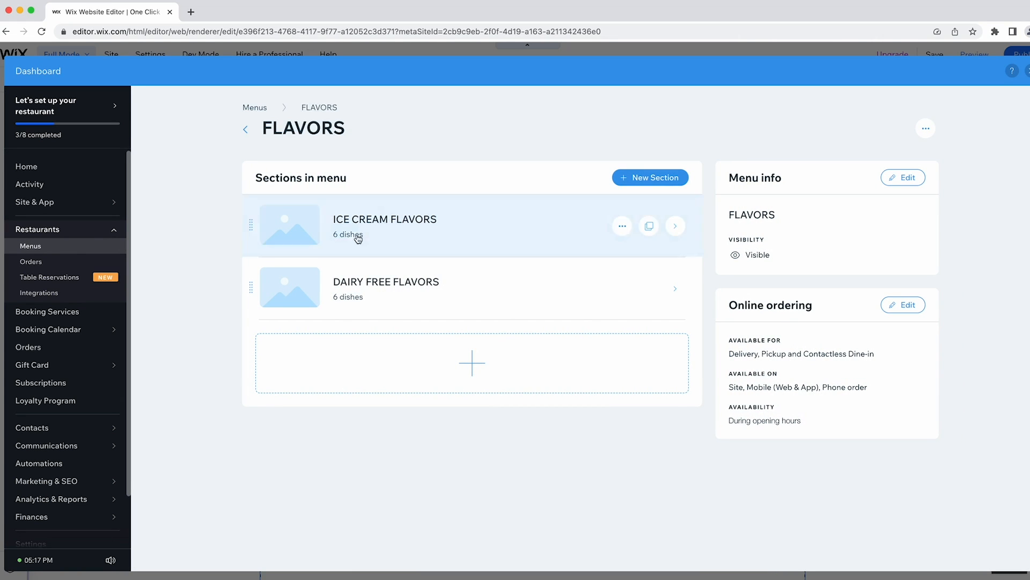
{"action": "left_click", "coordinate": [397, 283]}
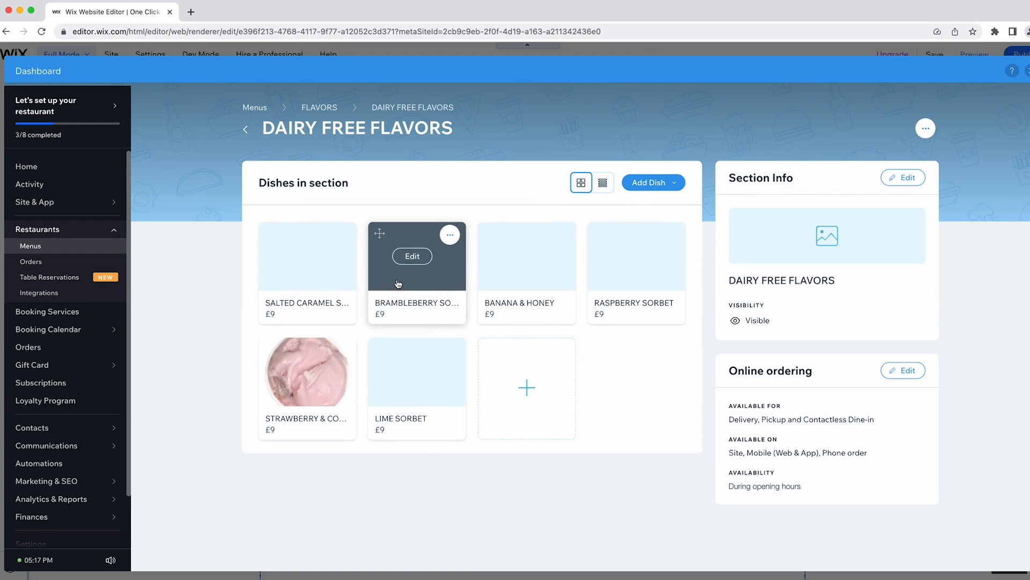
{"action": "left_click", "coordinate": [302, 256]}
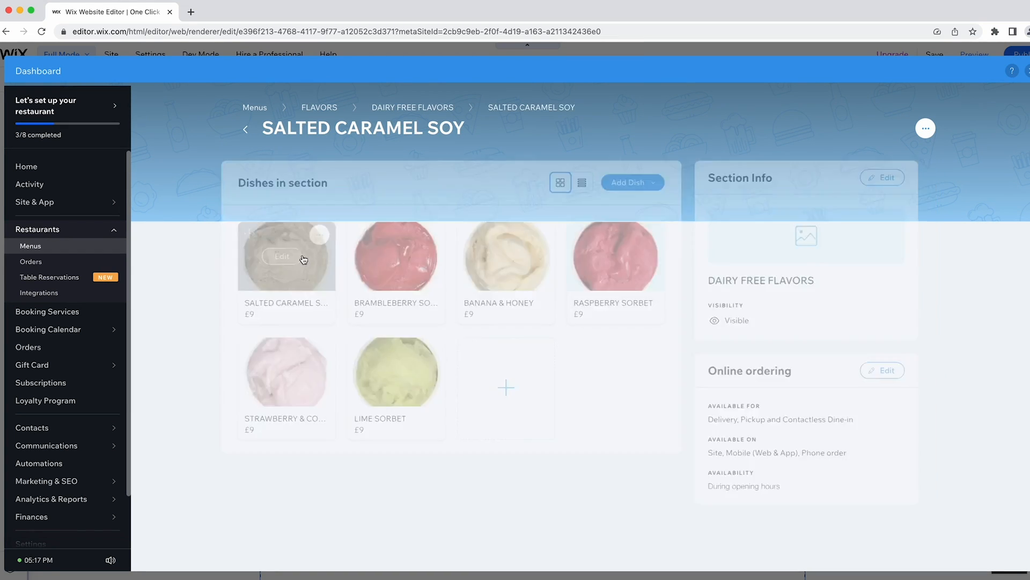
{"action": "left_click", "coordinate": [665, 177]}
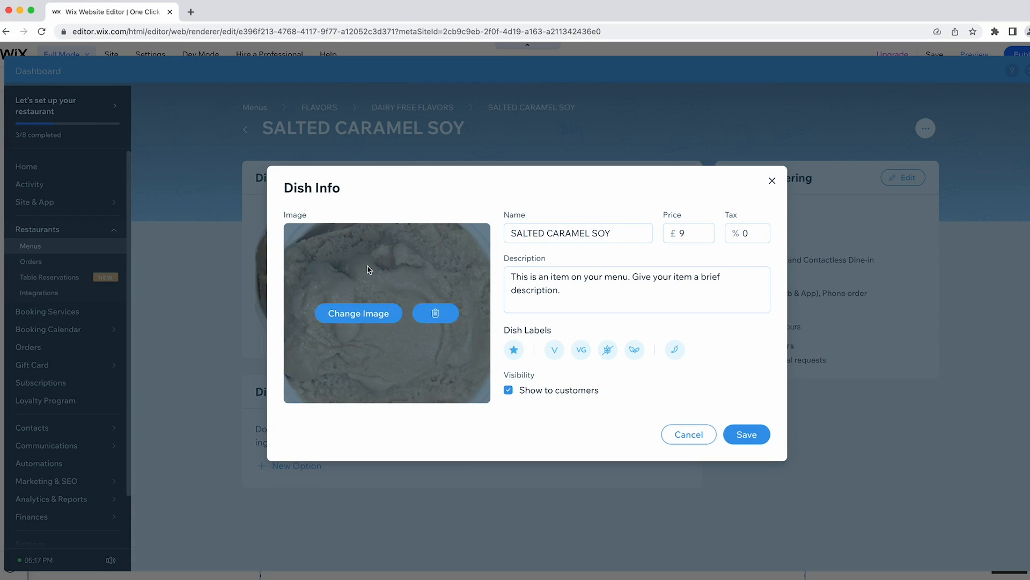
{"action": "left_click", "coordinate": [689, 434]}
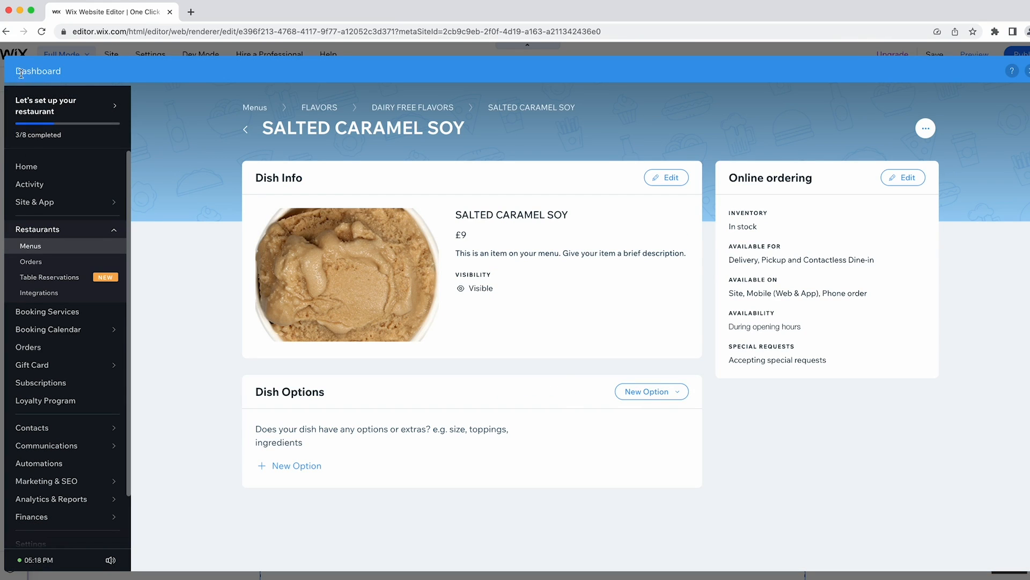
{"action": "left_click", "coordinate": [1026, 71]}
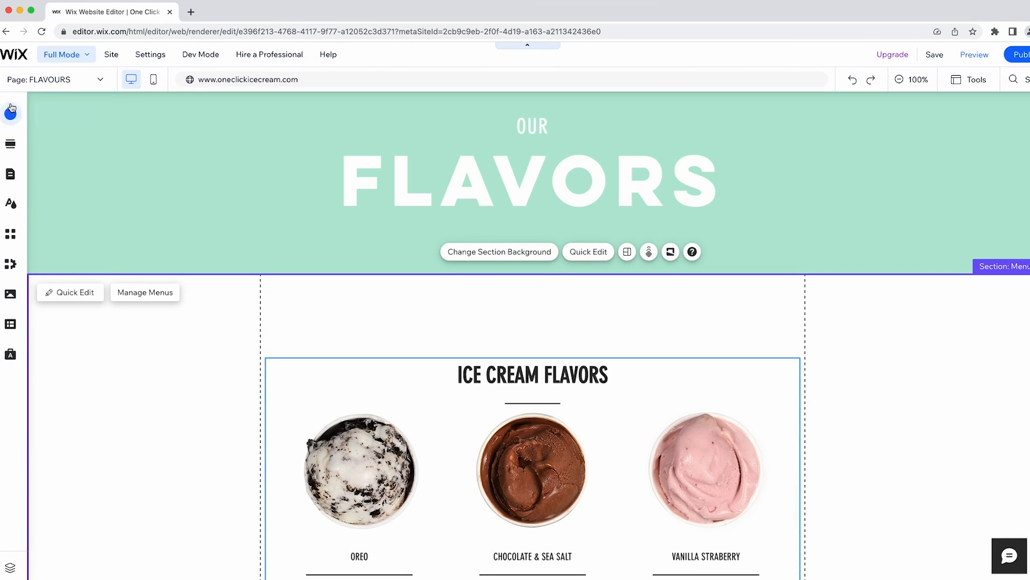
Switch to the ONLINE ORDERING page and look through its £9.00 ice cream and dairy-free flavours.
{"action": "left_click", "coordinate": [43, 80]}
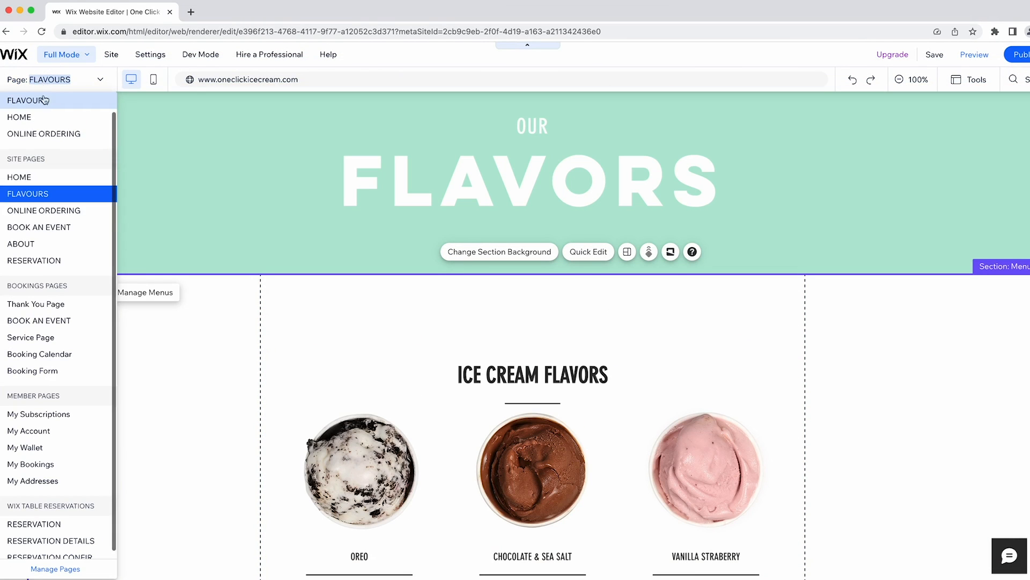
{"action": "left_click", "coordinate": [66, 211]}
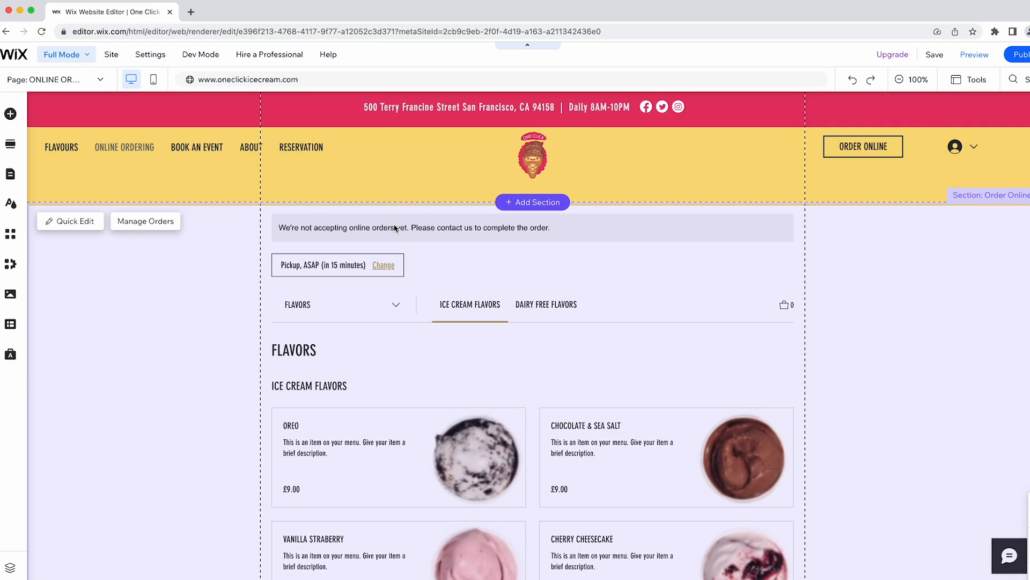
{"action": "scroll", "coordinate": [346, 244], "scroll_direction": "down", "scroll_amount": 10}
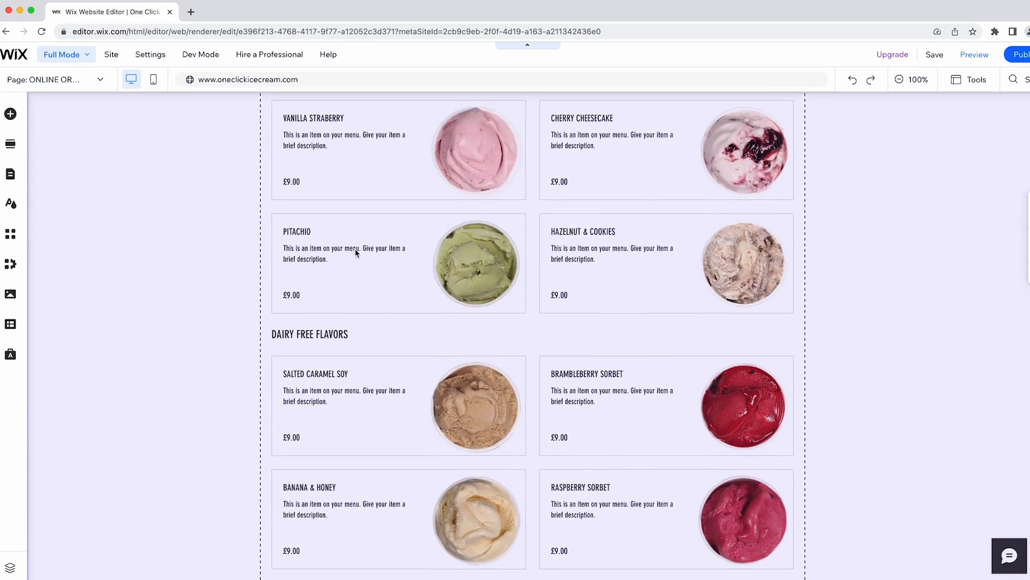
{"action": "scroll", "coordinate": [356, 253], "scroll_direction": "up", "scroll_amount": 10}
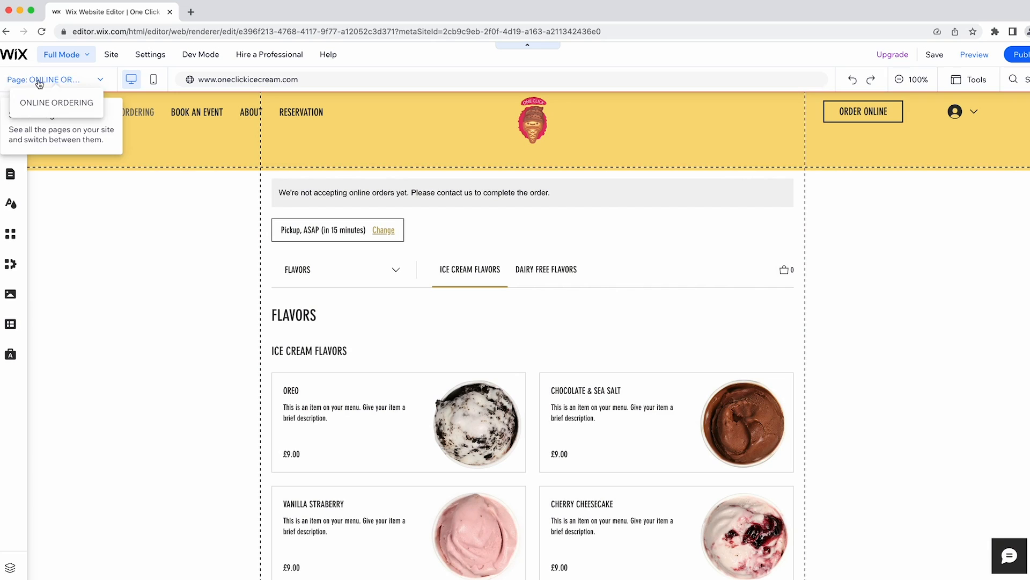
Switch the editor from the ONLINE ORDERING page back to the HOME page.
{"action": "left_click", "coordinate": [39, 84]}
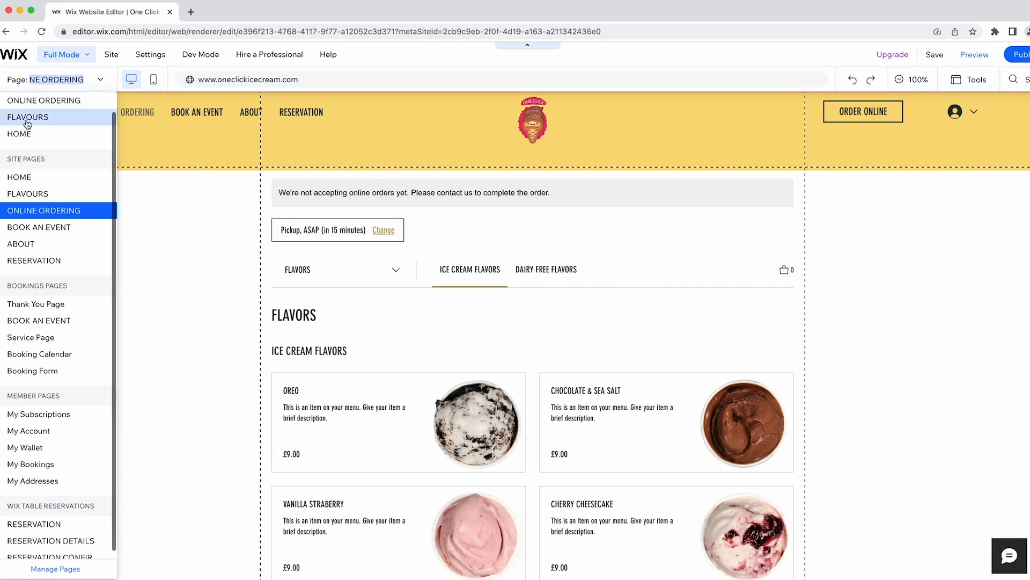
{"action": "left_click", "coordinate": [28, 176]}
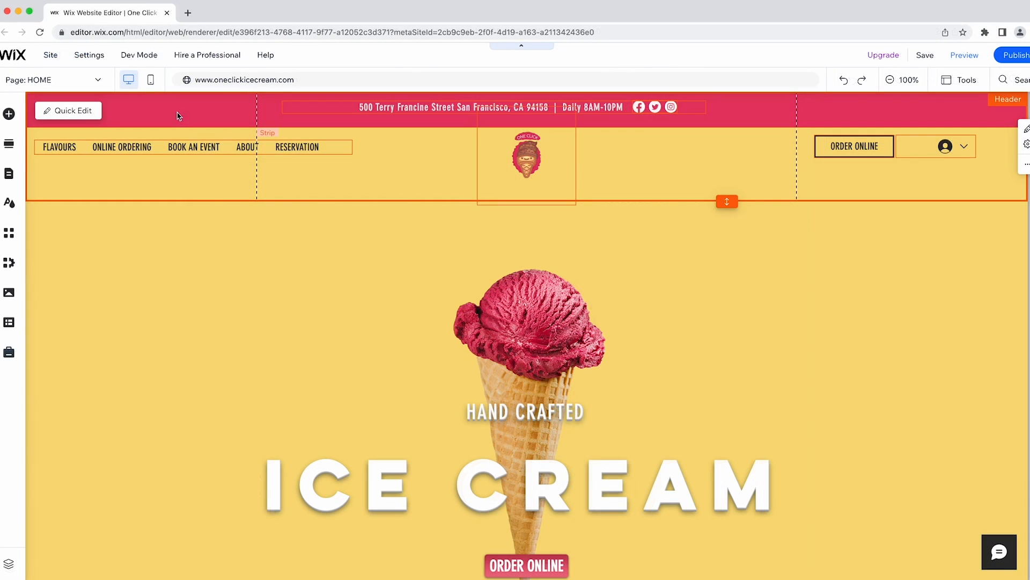
Change the header's pink top strip background to solid black.
{"action": "left_click", "coordinate": [183, 113]}
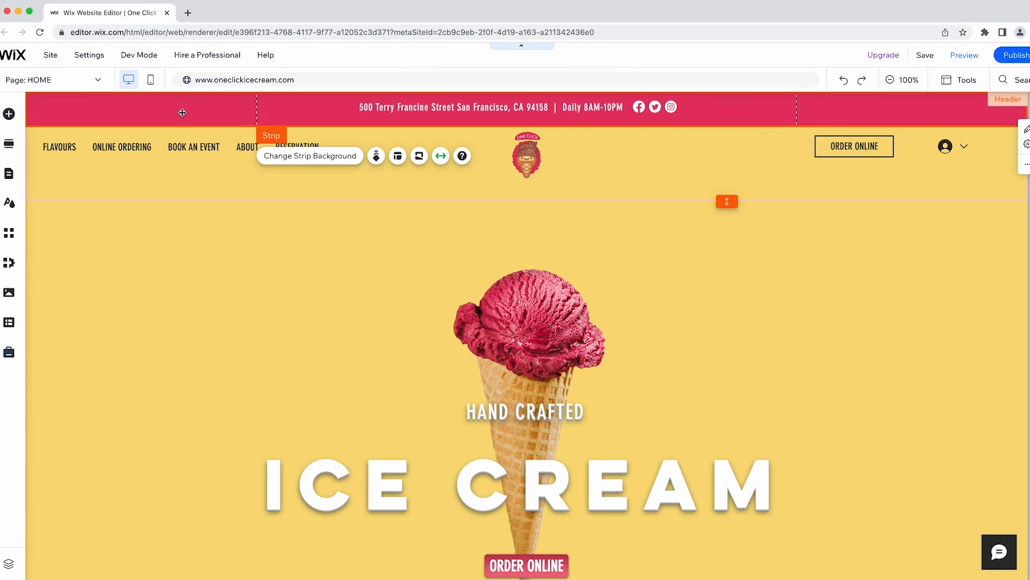
{"action": "left_click", "coordinate": [328, 157]}
{"action": "left_click", "coordinate": [119, 258]}
{"action": "left_click", "coordinate": [146, 455]}
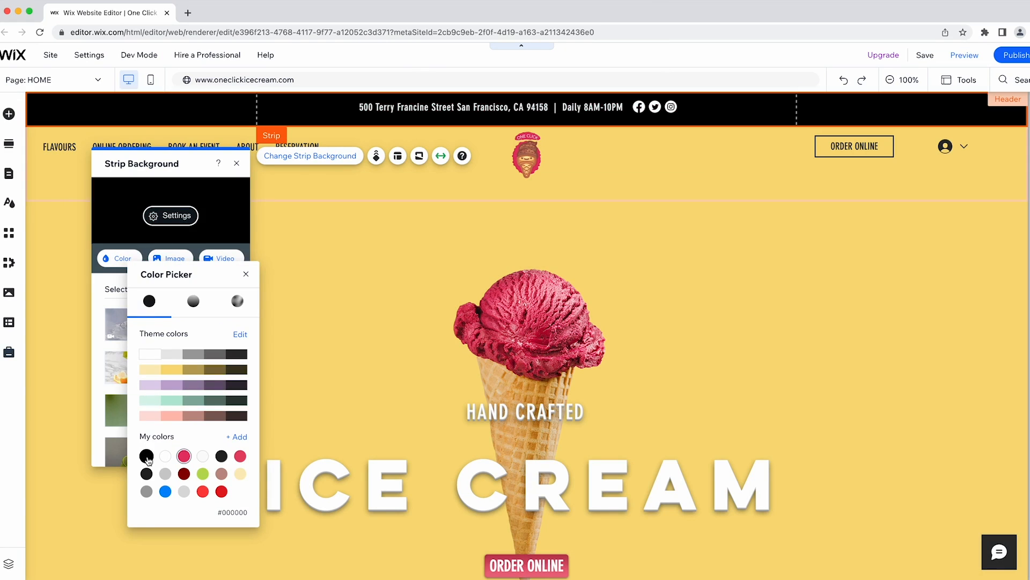
{"action": "left_click", "coordinate": [246, 273]}
{"action": "left_click", "coordinate": [236, 163]}
Rename the FLAVOURS navigation item to MENU, then return to the HOME page.
{"action": "left_click", "coordinate": [73, 146]}
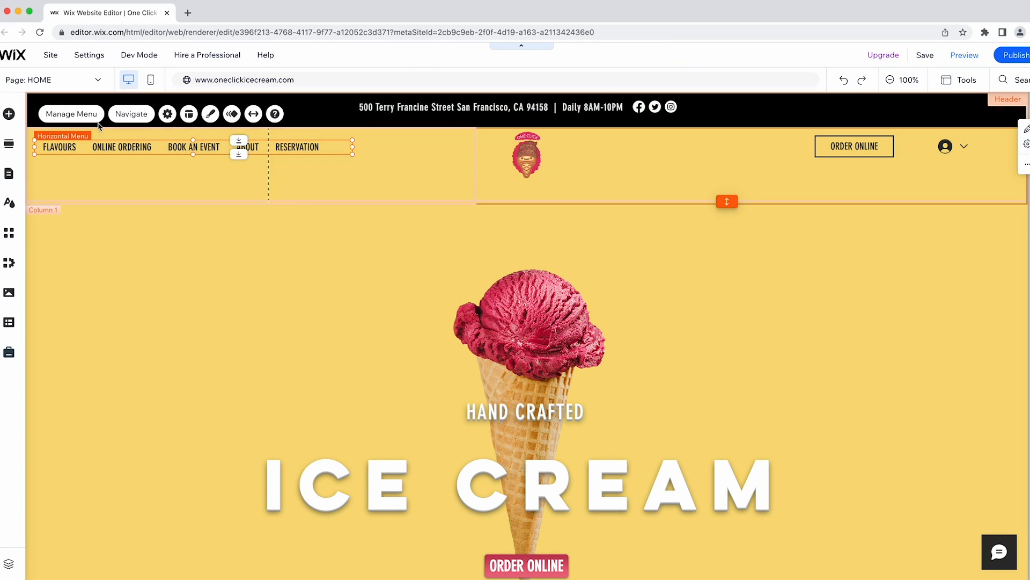
{"action": "left_click", "coordinate": [69, 112]}
{"action": "left_click", "coordinate": [187, 192]}
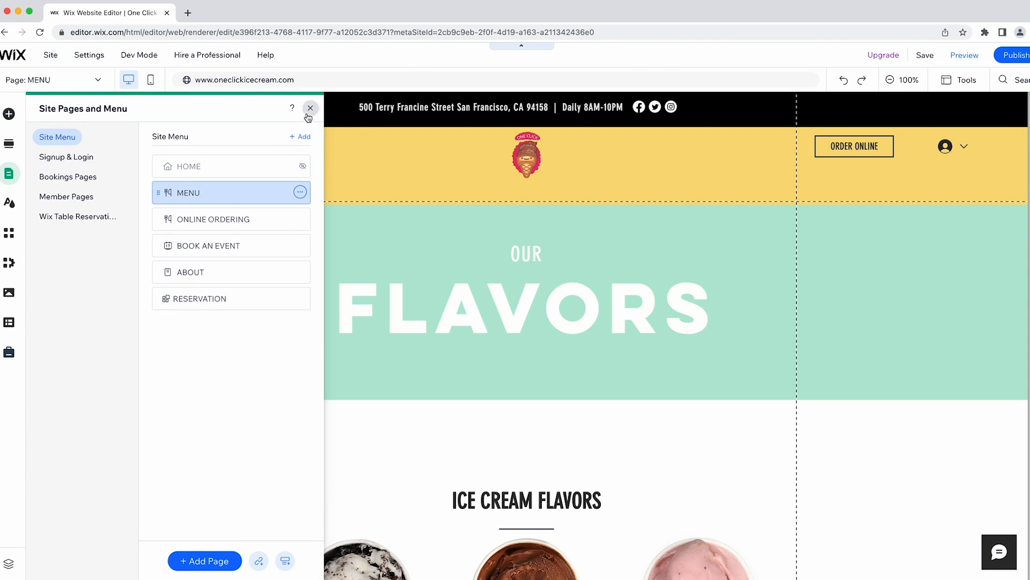
{"action": "left_click", "coordinate": [309, 108]}
{"action": "left_click", "coordinate": [54, 82]}
{"action": "left_click", "coordinate": [27, 174]}
Set the header column's background to solid white.
{"action": "left_click", "coordinate": [161, 177]}
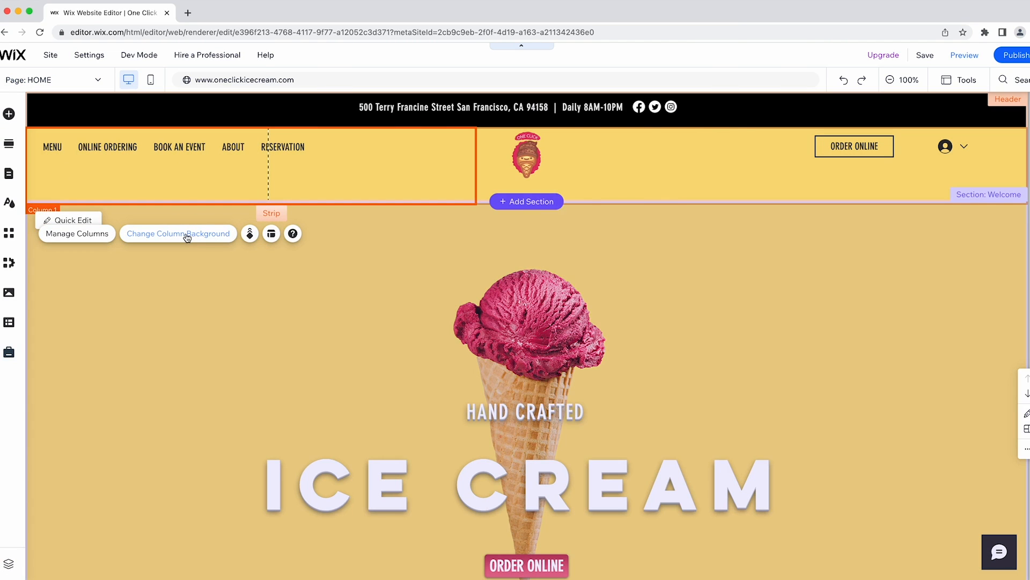
{"action": "left_click", "coordinate": [188, 233]}
{"action": "left_click", "coordinate": [516, 236]}
{"action": "left_click", "coordinate": [9, 114]}
Upload the Utopian Pizza.png logo and add it to the page.
{"action": "left_click", "coordinate": [51, 156]}
{"action": "left_click", "coordinate": [263, 228]}
{"action": "left_click", "coordinate": [541, 335]}
{"action": "left_click", "coordinate": [525, 234]}
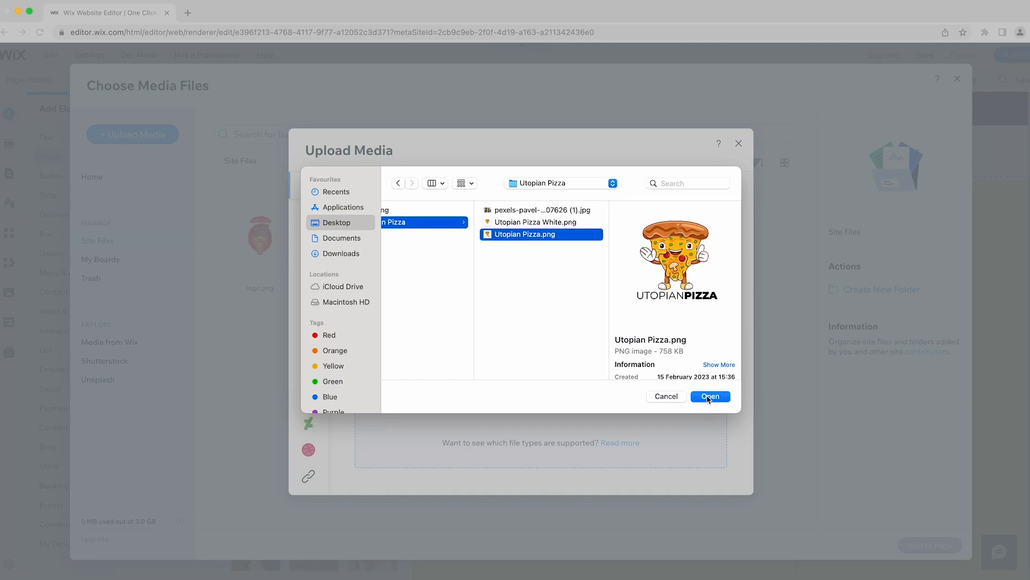
{"action": "left_click", "coordinate": [711, 395]}
{"action": "left_click", "coordinate": [930, 545]}
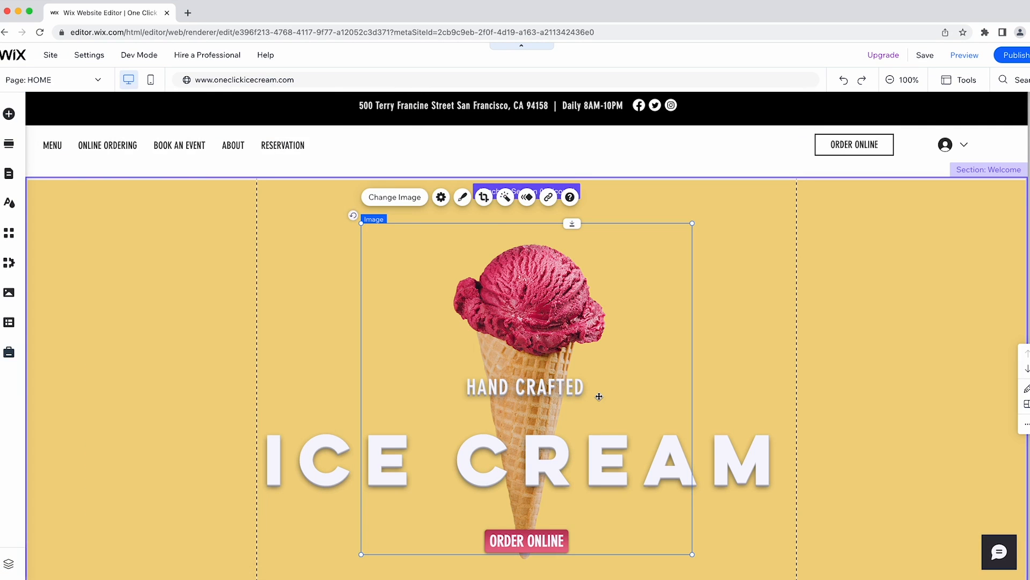
Centre the pizza logo in the header, use the pizza oven photo as hero background, and delete the cone image.
{"action": "left_click_drag", "start_coordinate": [537, 242], "coordinate": [536, 161]}
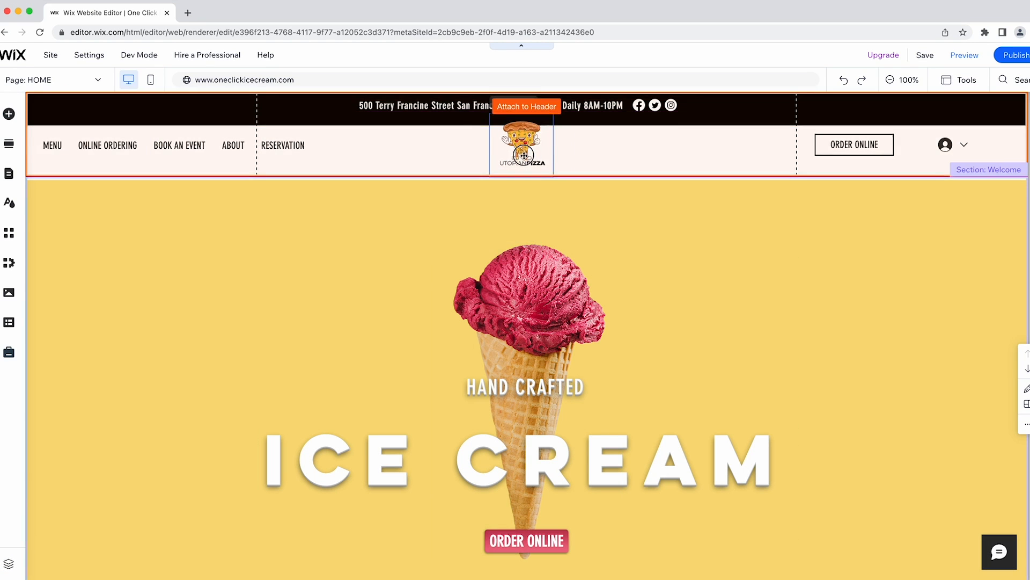
{"action": "left_click", "coordinate": [294, 237]}
{"action": "left_click", "coordinate": [311, 206]}
{"action": "left_click", "coordinate": [201, 302]}
{"action": "left_click", "coordinate": [601, 305]}
{"action": "left_click", "coordinate": [932, 548]}
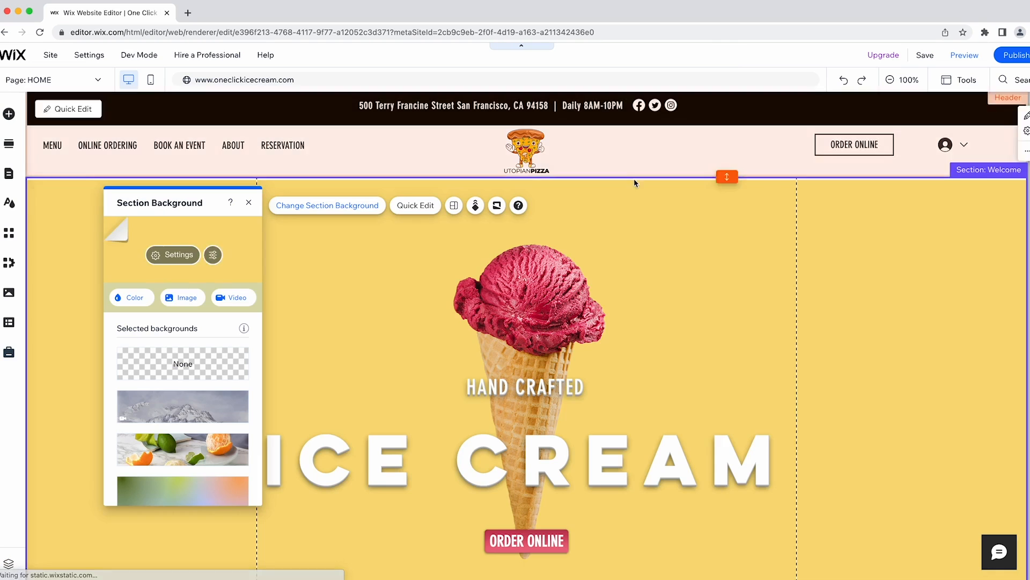
{"action": "left_click", "coordinate": [529, 300]}
{"action": "key", "text": "Delete"}
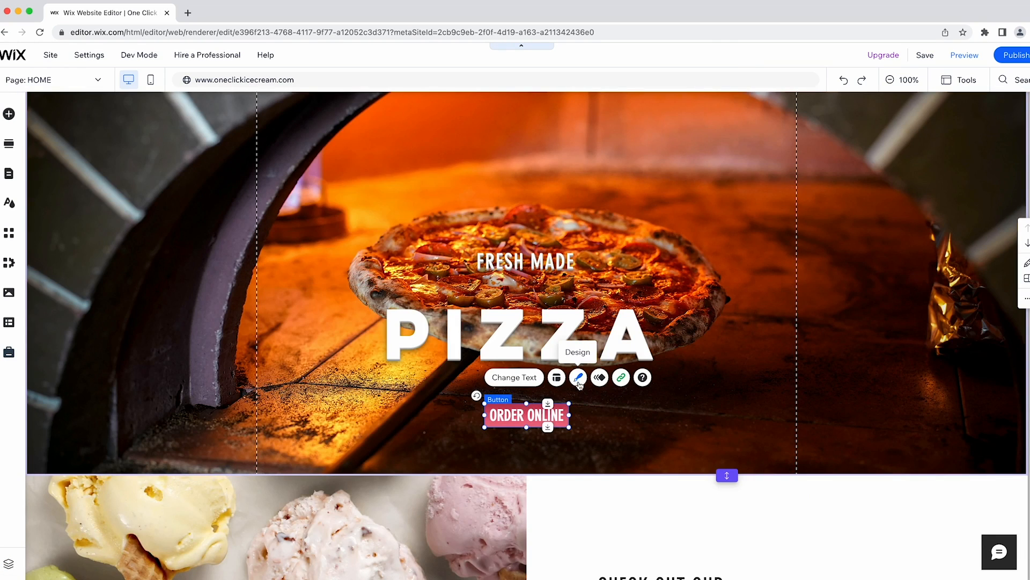
Check the ORDER ONLINE button and photo column settings, then edit the Dairy Free banner's ENJOY text.
{"action": "left_click", "coordinate": [578, 377]}
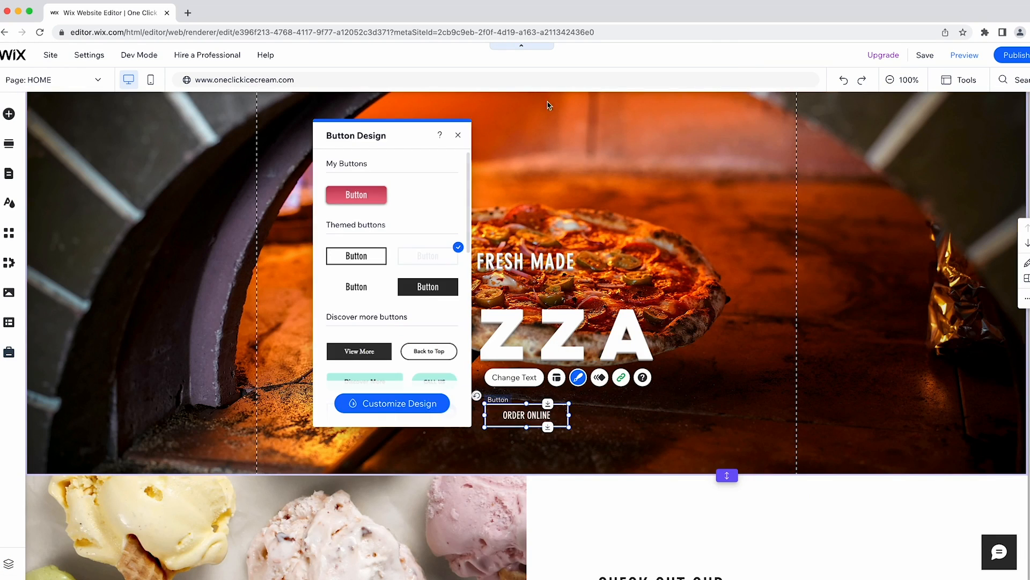
{"action": "left_click", "coordinate": [459, 136]}
{"action": "scroll", "coordinate": [497, 263], "scroll_direction": "down", "scroll_amount": 5}
{"action": "left_click", "coordinate": [231, 257]}
{"action": "left_click", "coordinate": [328, 228]}
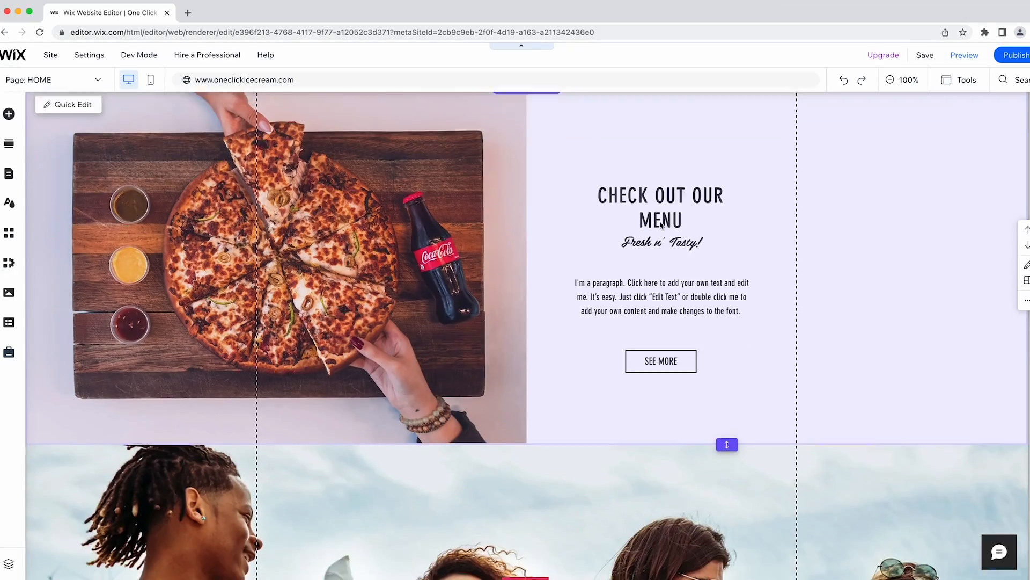
{"action": "scroll", "coordinate": [659, 221], "scroll_direction": "down", "scroll_amount": 8}
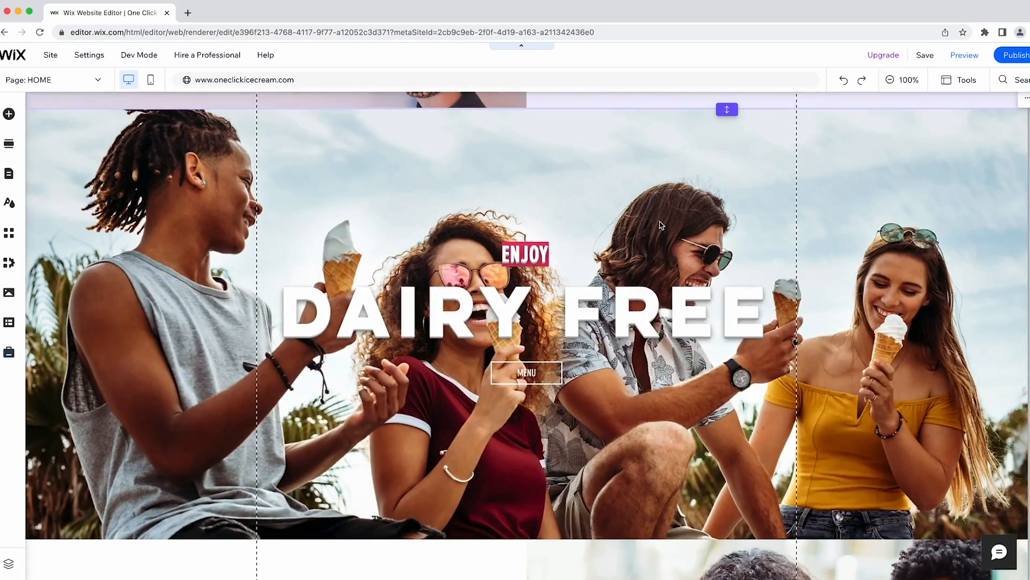
{"action": "left_click", "coordinate": [514, 238]}
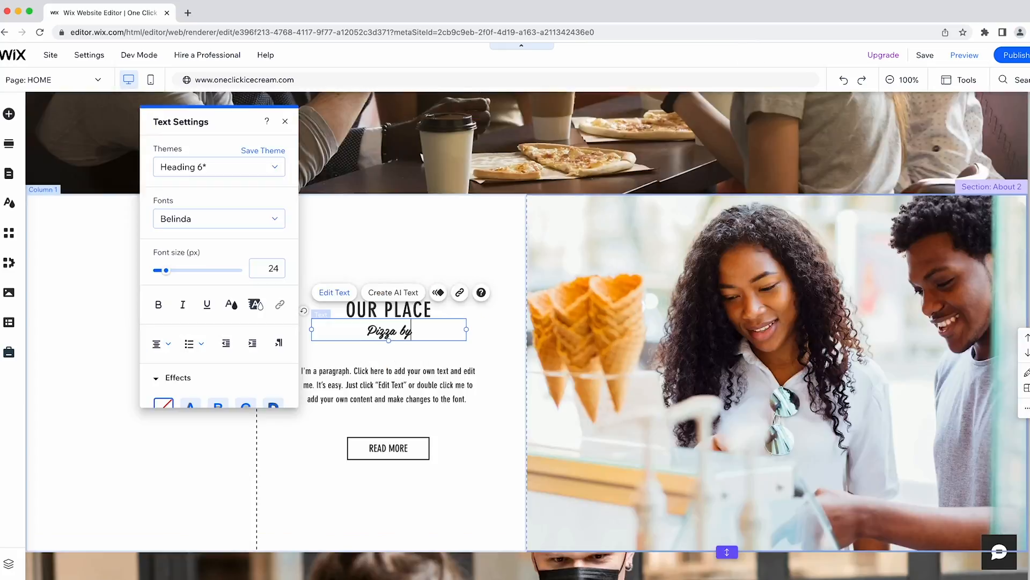
{"action": "type", "text": "e Sea"}
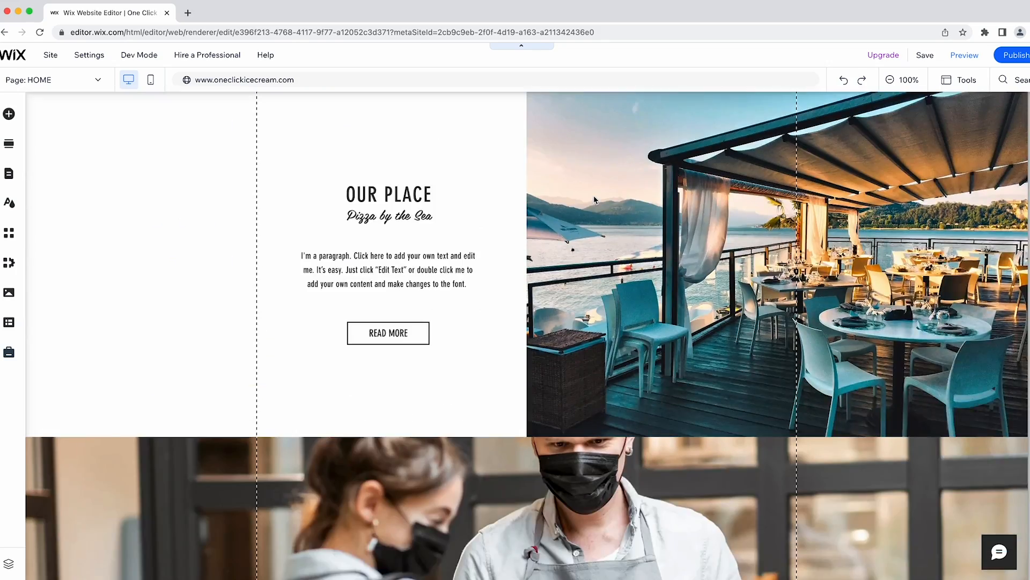
Upload the pexels photo as the We Deliver section's background image.
{"action": "scroll", "coordinate": [595, 200], "scroll_direction": "down", "scroll_amount": 5}
{"action": "left_click", "coordinate": [450, 311]}
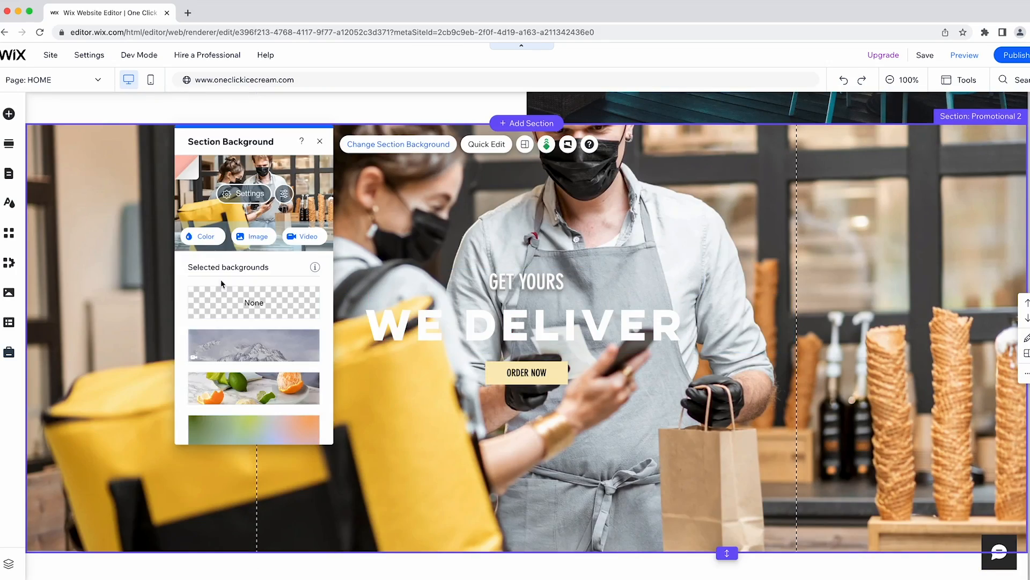
{"action": "left_click", "coordinate": [252, 236]}
{"action": "left_click", "coordinate": [132, 135]}
{"action": "left_click", "coordinate": [539, 334]}
{"action": "left_click", "coordinate": [443, 211]}
{"action": "double_click", "coordinate": [443, 210]}
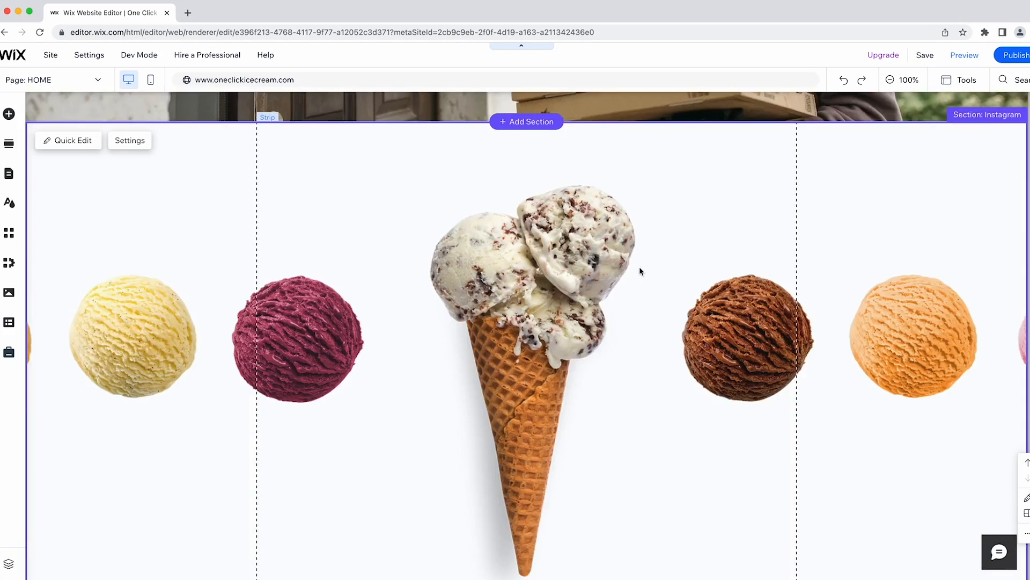
Replace the footer logo with the UtopianPizza logo and change the copyright text to UTOPIAN PIZZA.
{"action": "left_click", "coordinate": [142, 445]}
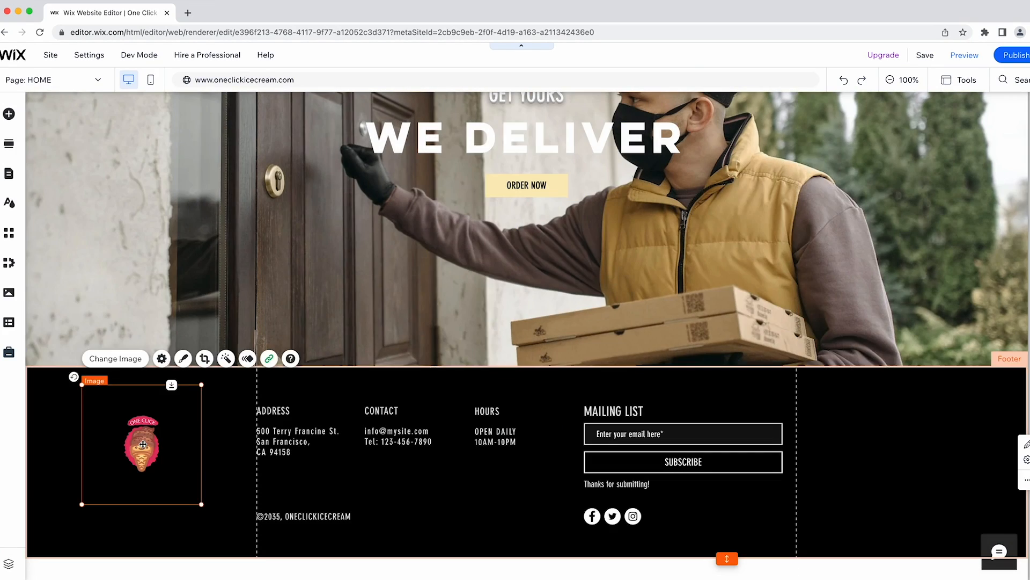
{"action": "key", "text": "Delete"}
{"action": "left_click", "coordinate": [8, 113]}
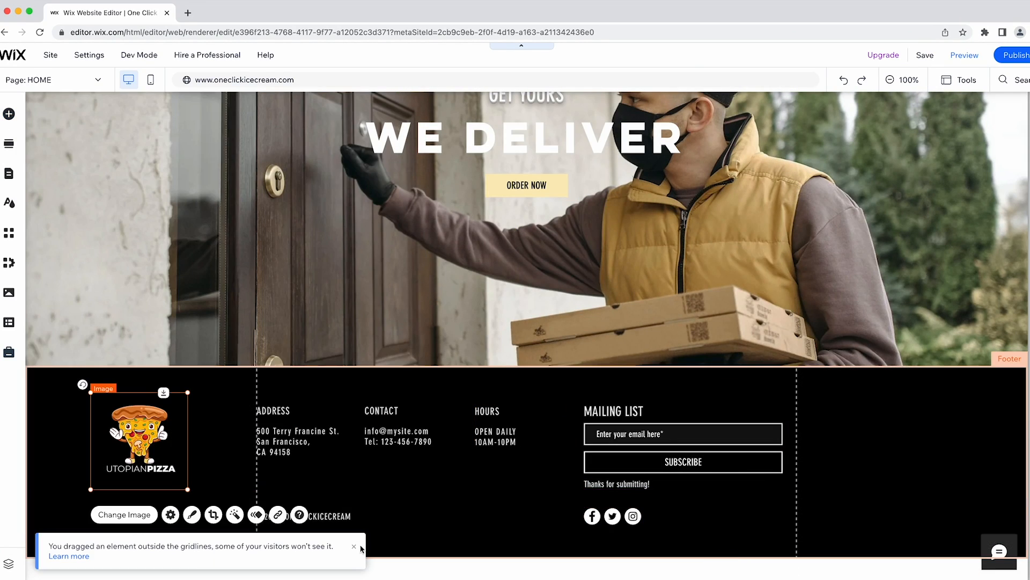
{"action": "left_click", "coordinate": [275, 563]}
{"action": "left_click", "coordinate": [322, 516]}
{"action": "double_click", "coordinate": [318, 516]}
{"action": "type", "text": "UTOPIAN PIZZA"}
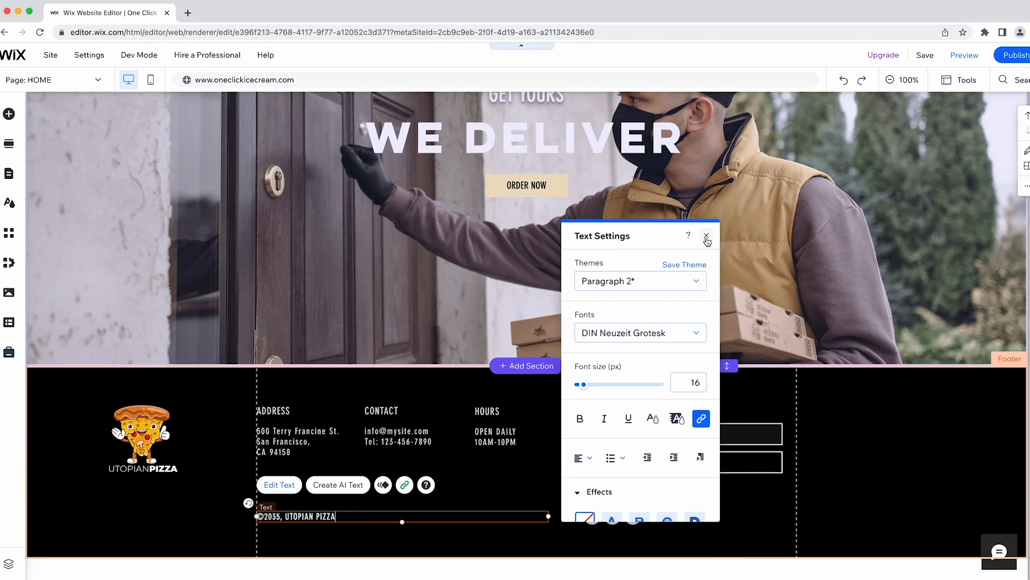
{"action": "left_click", "coordinate": [706, 235]}
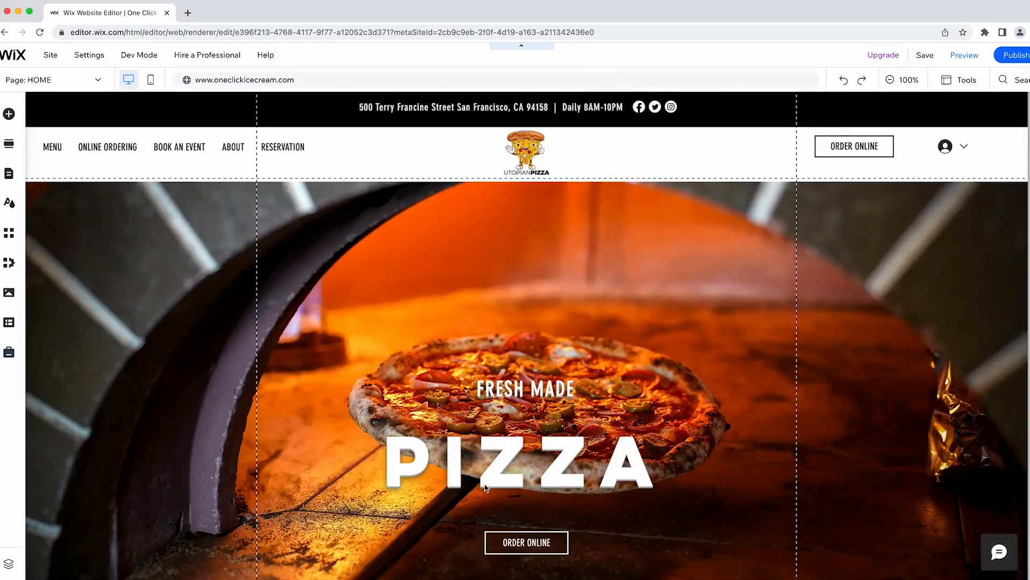
Publish the site and view it live in a new tab.
{"action": "scroll", "coordinate": [637, 246], "scroll_direction": "down", "scroll_amount": 1}
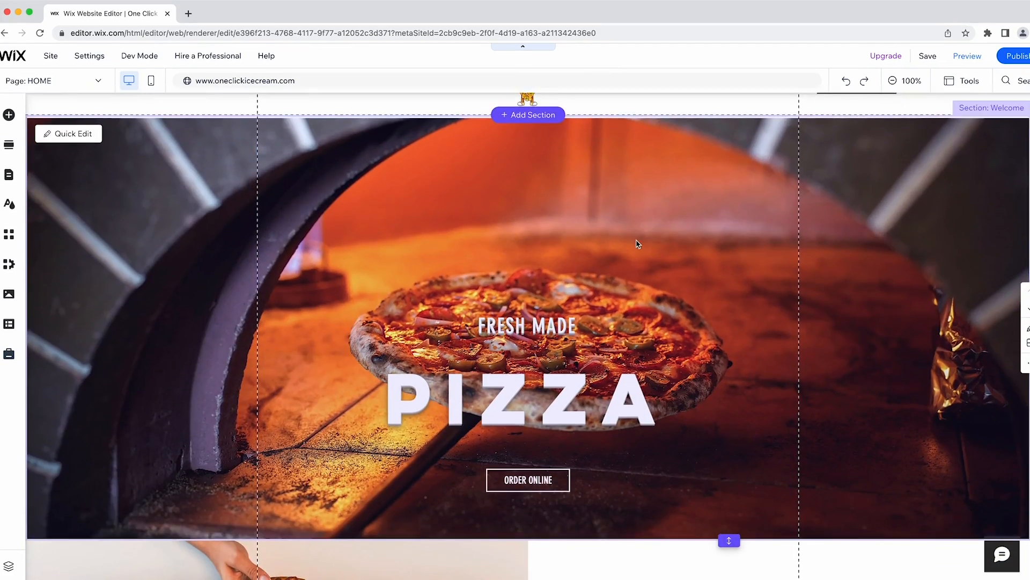
{"action": "scroll", "coordinate": [637, 244], "scroll_direction": "down", "scroll_amount": 4}
{"action": "scroll", "coordinate": [637, 244], "scroll_direction": "down", "scroll_amount": 12}
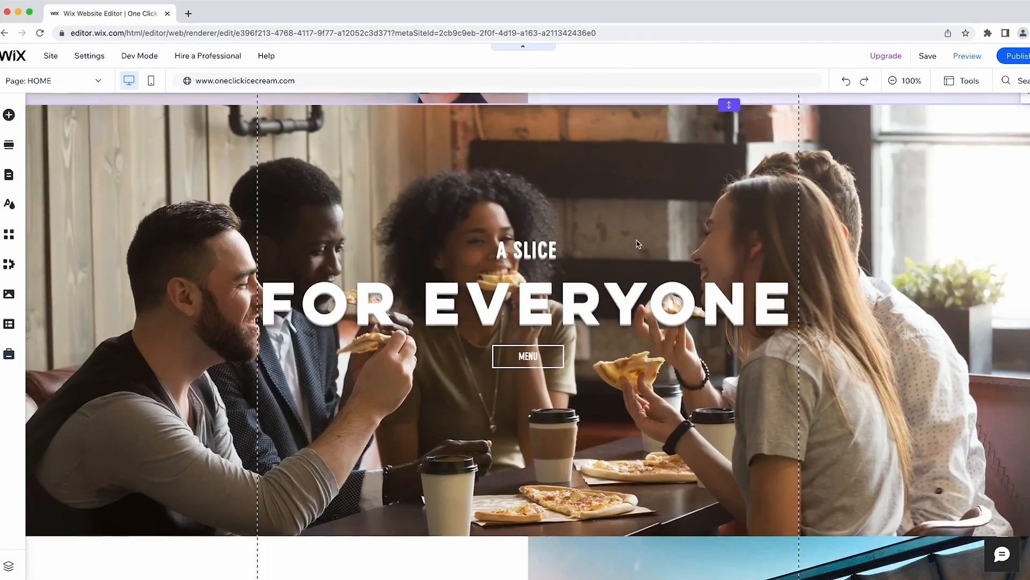
{"action": "scroll", "coordinate": [637, 244], "scroll_direction": "down", "scroll_amount": 14}
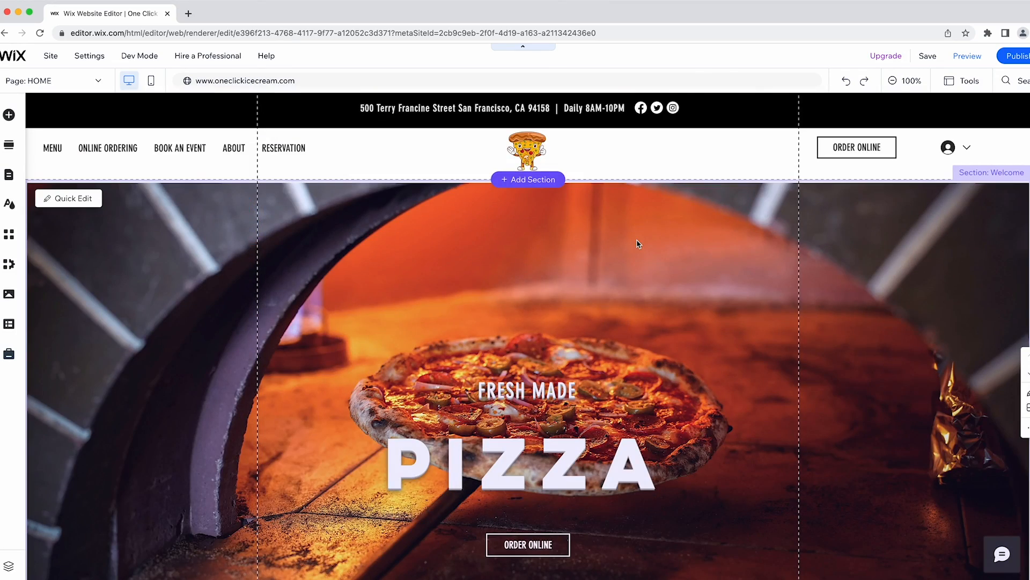
{"action": "left_click", "coordinate": [1016, 56]}
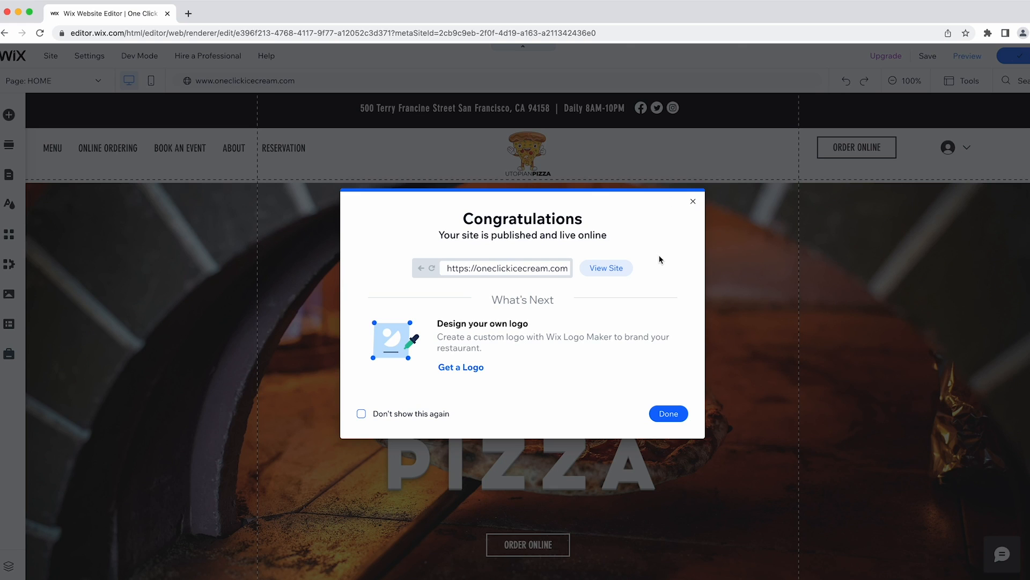
{"action": "left_click", "coordinate": [607, 271]}
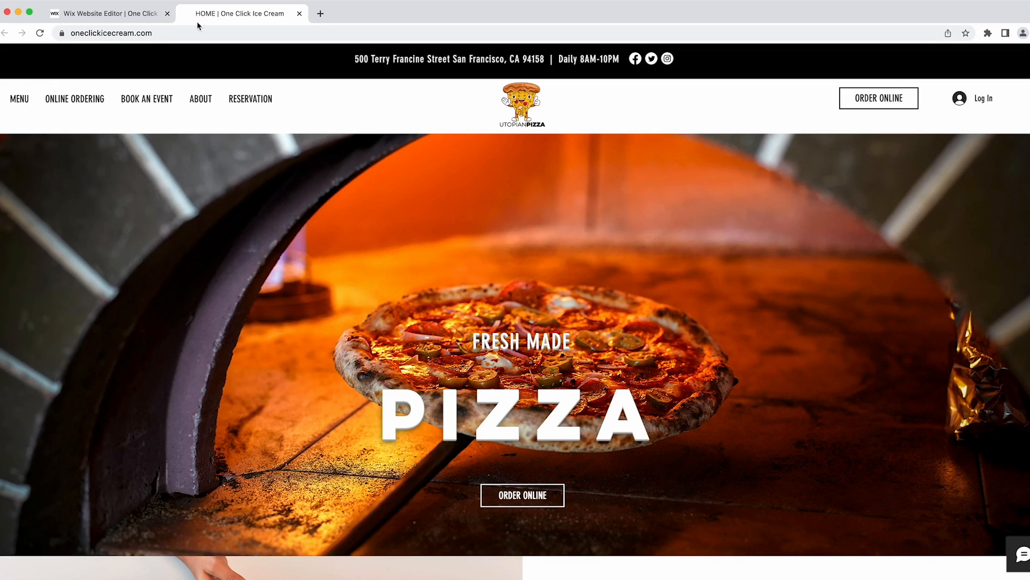
{"action": "left_click", "coordinate": [228, 32]}
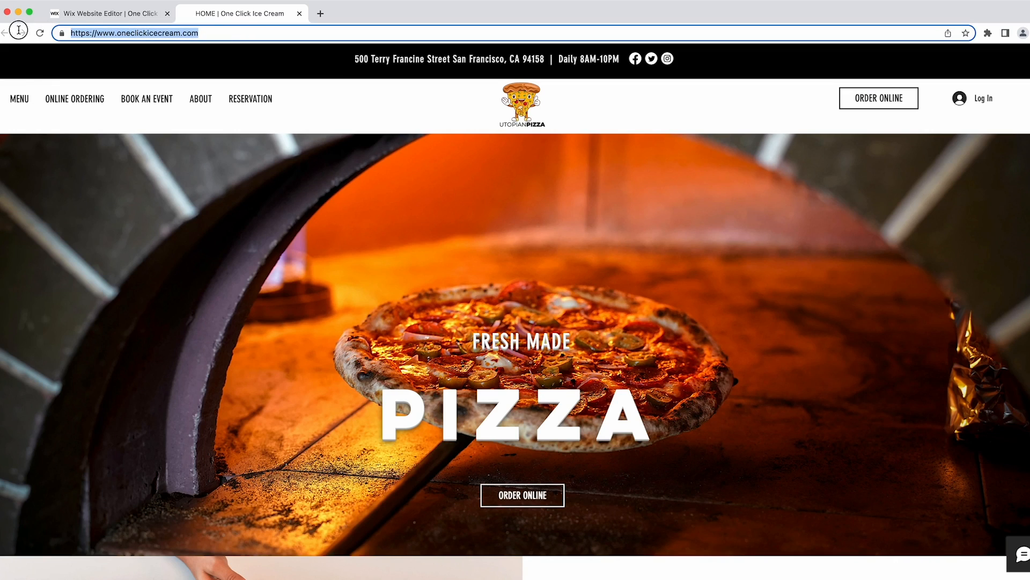
{"action": "left_click", "coordinate": [344, 131]}
{"action": "scroll", "coordinate": [343, 132], "scroll_direction": "down", "scroll_amount": 10}
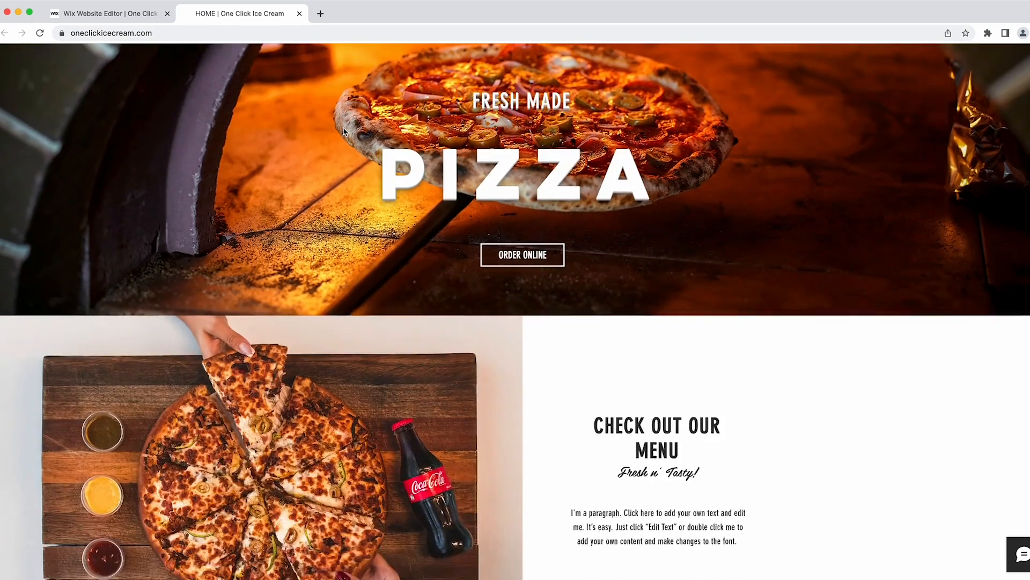
{"action": "scroll", "coordinate": [344, 132], "scroll_direction": "down", "scroll_amount": 8}
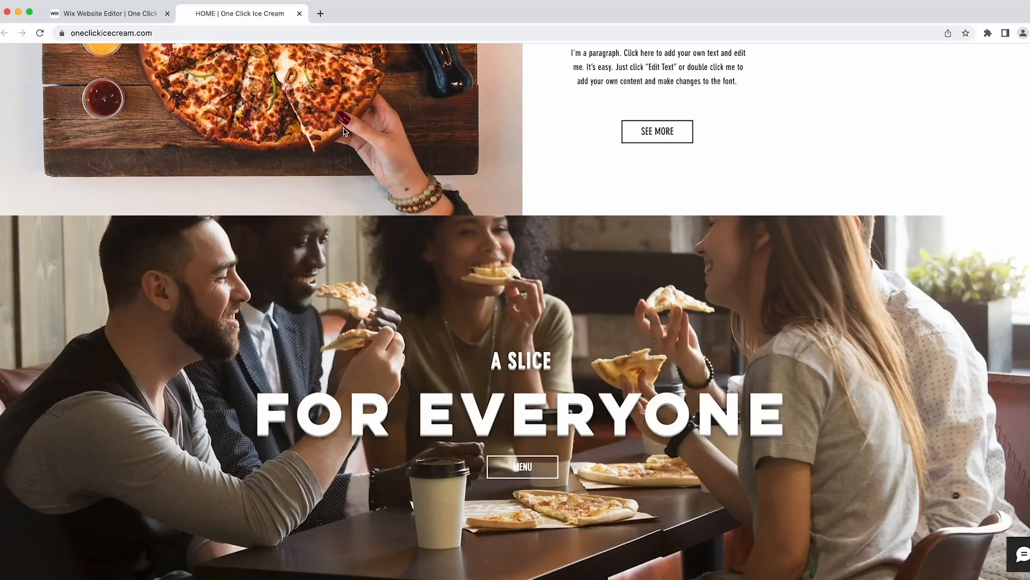
{"action": "scroll", "coordinate": [343, 131], "scroll_direction": "down", "scroll_amount": 8}
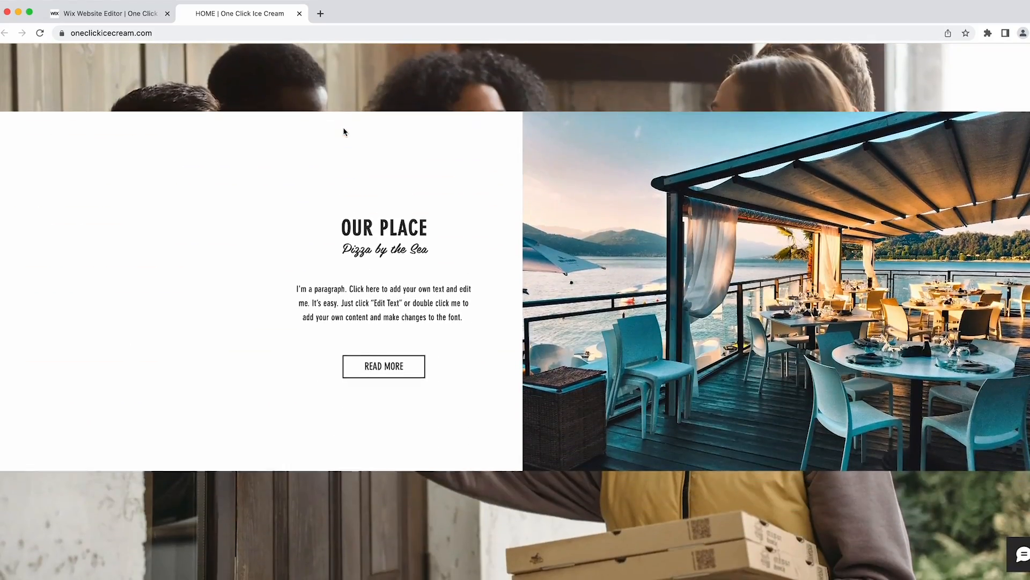
{"action": "scroll", "coordinate": [344, 132], "scroll_direction": "down", "scroll_amount": 5}
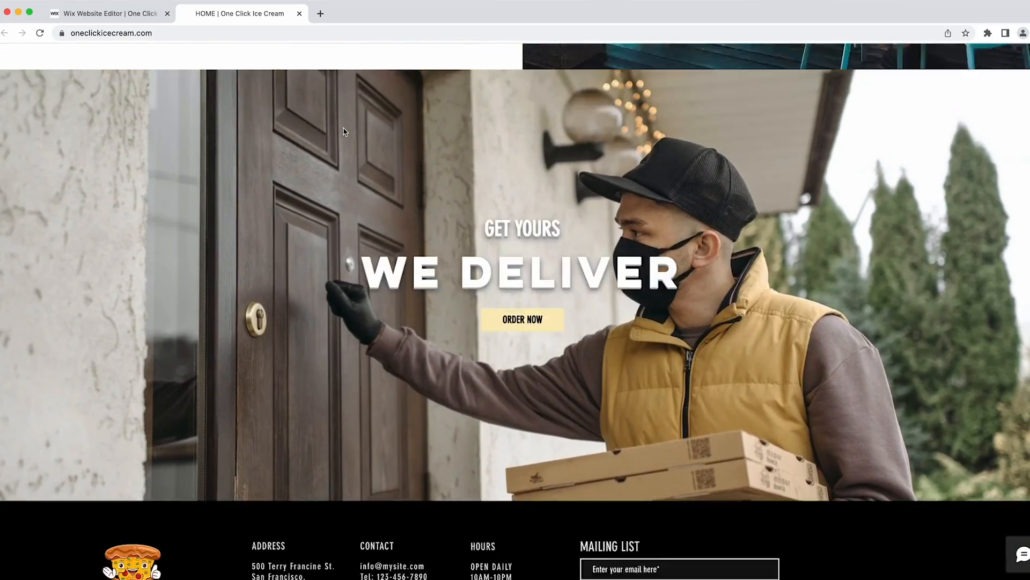
{"action": "scroll", "coordinate": [343, 131], "scroll_direction": "up", "scroll_amount": 20}
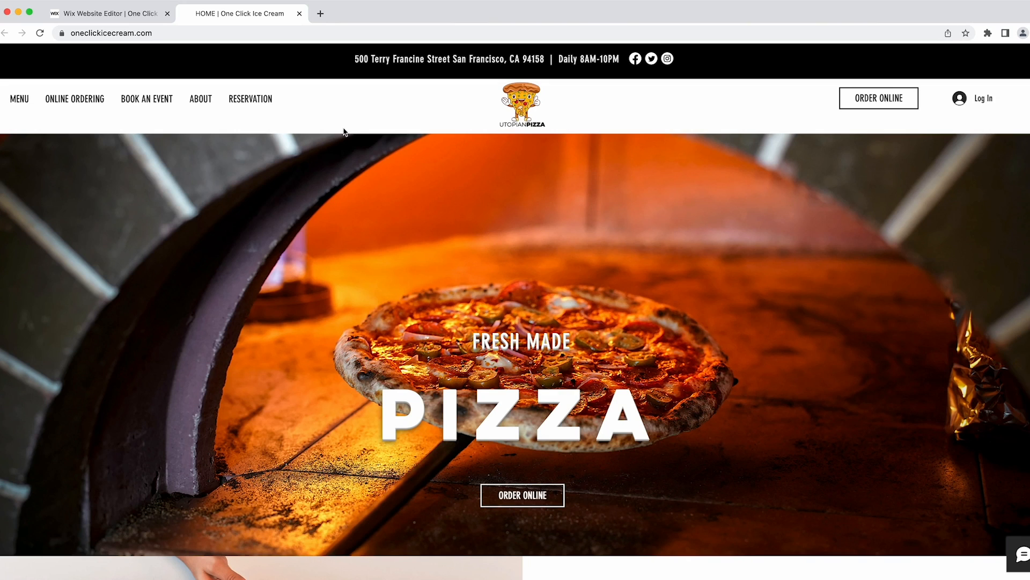
{"action": "left_click", "coordinate": [298, 13]}
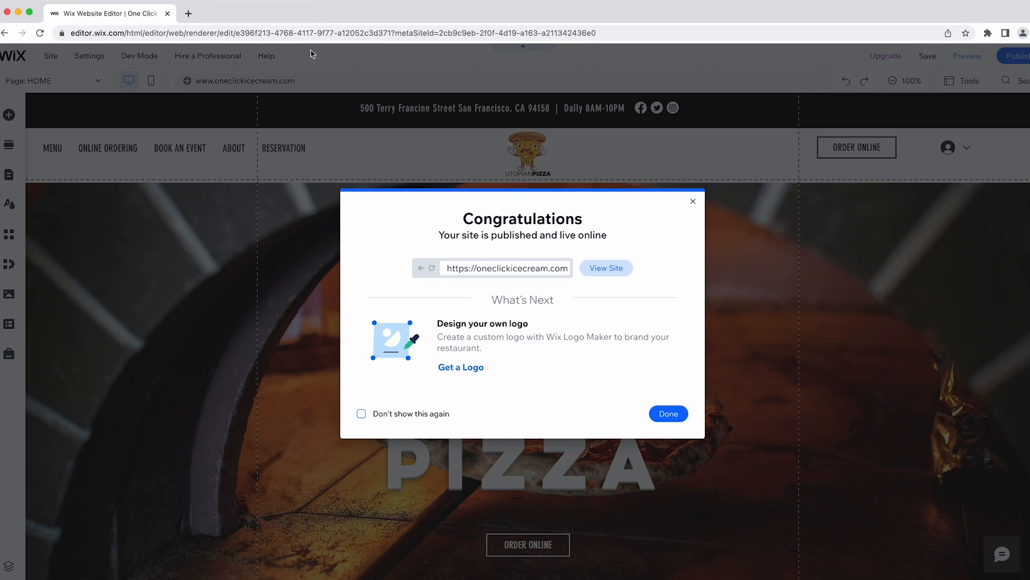
Dismiss the publish congratulations message and open the site dashboard in a new tab.
{"action": "left_click", "coordinate": [668, 414]}
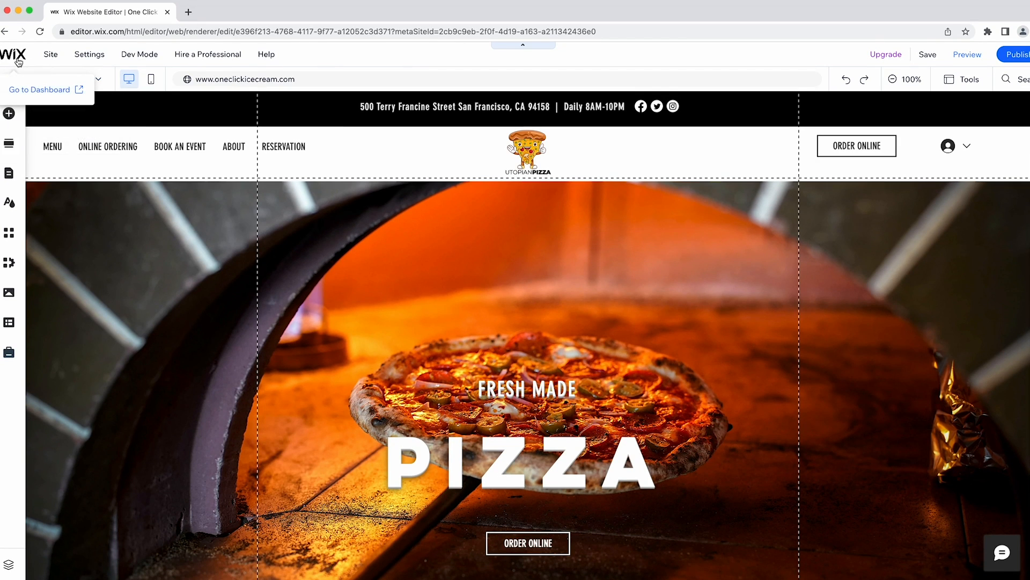
{"action": "left_click", "coordinate": [37, 90]}
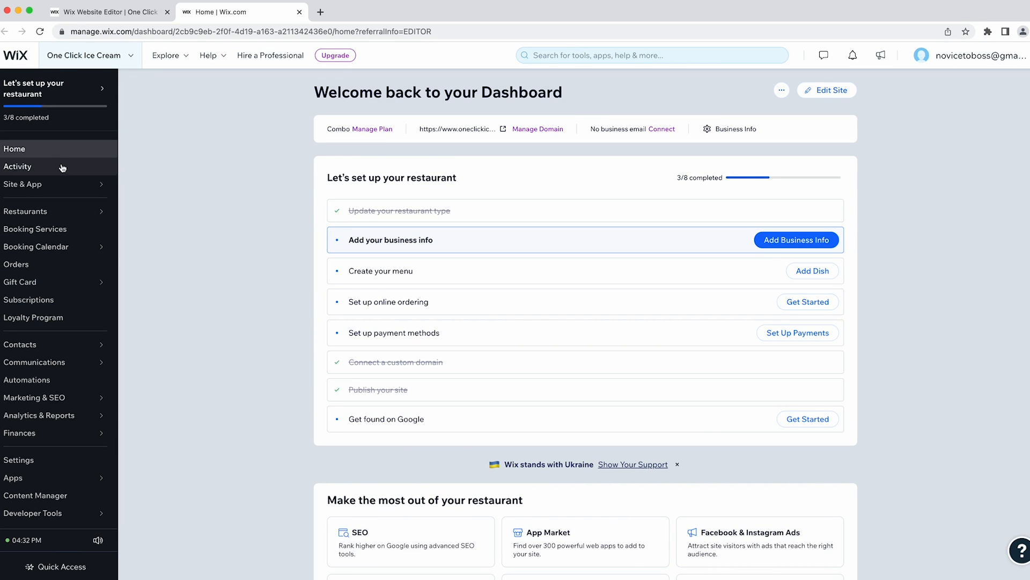
Look over the dashboard sidebar sections, then close the dashboard tab to return to the editor.
{"action": "mouse_move", "coordinate": [45, 186]}
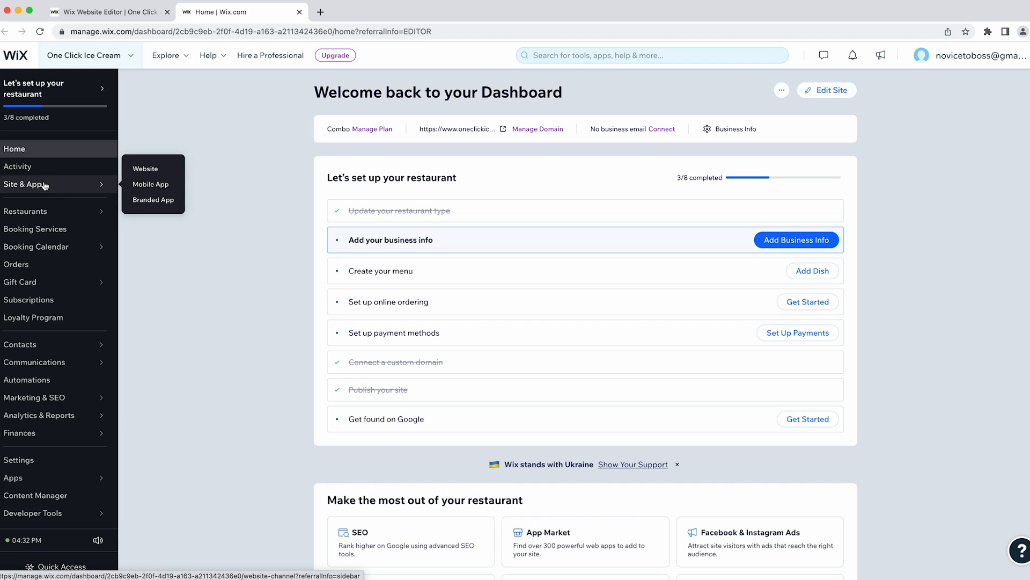
{"action": "mouse_move", "coordinate": [44, 210]}
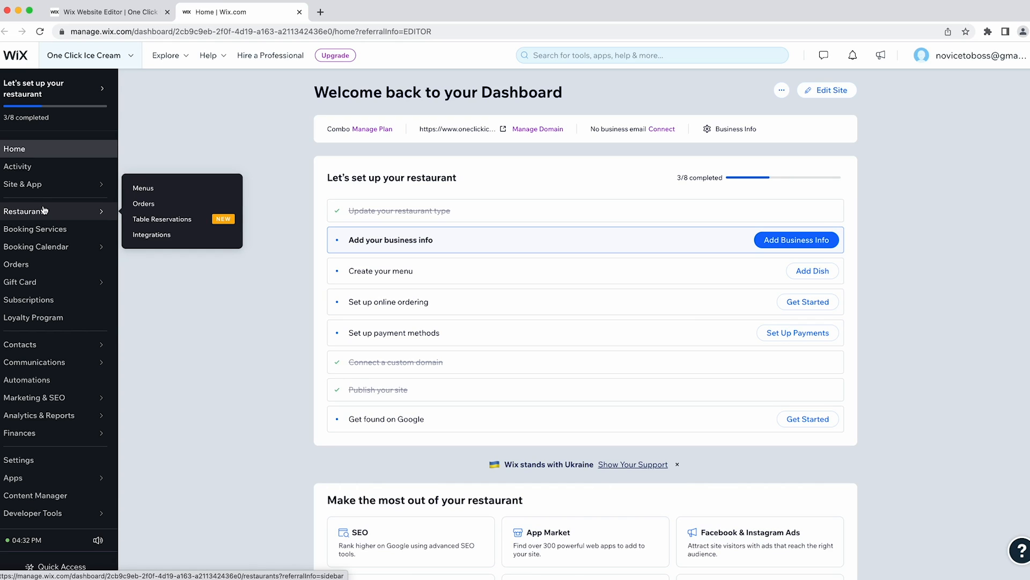
{"action": "mouse_move", "coordinate": [63, 247]}
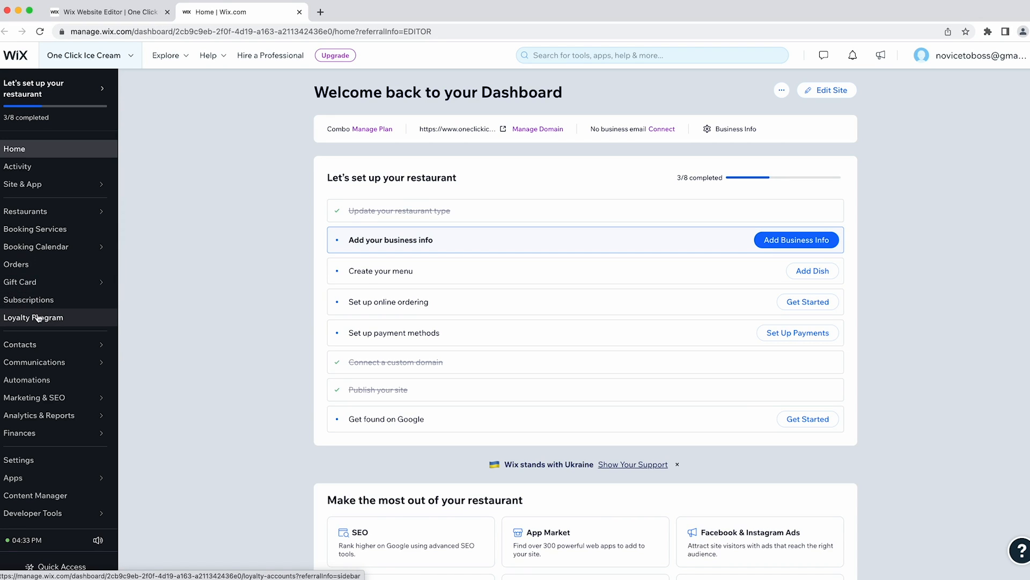
{"action": "mouse_move", "coordinate": [47, 347]}
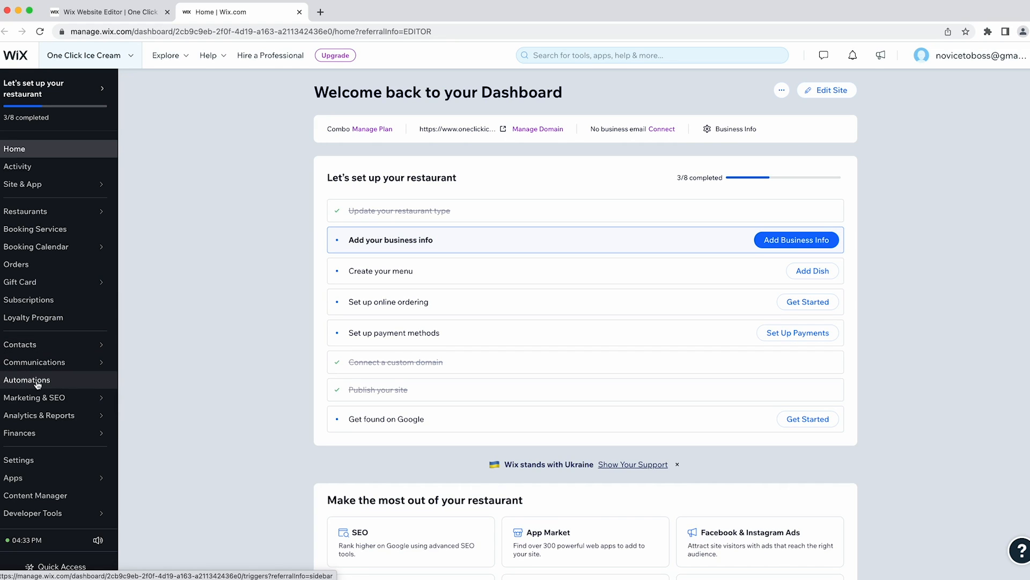
{"action": "mouse_move", "coordinate": [39, 402]}
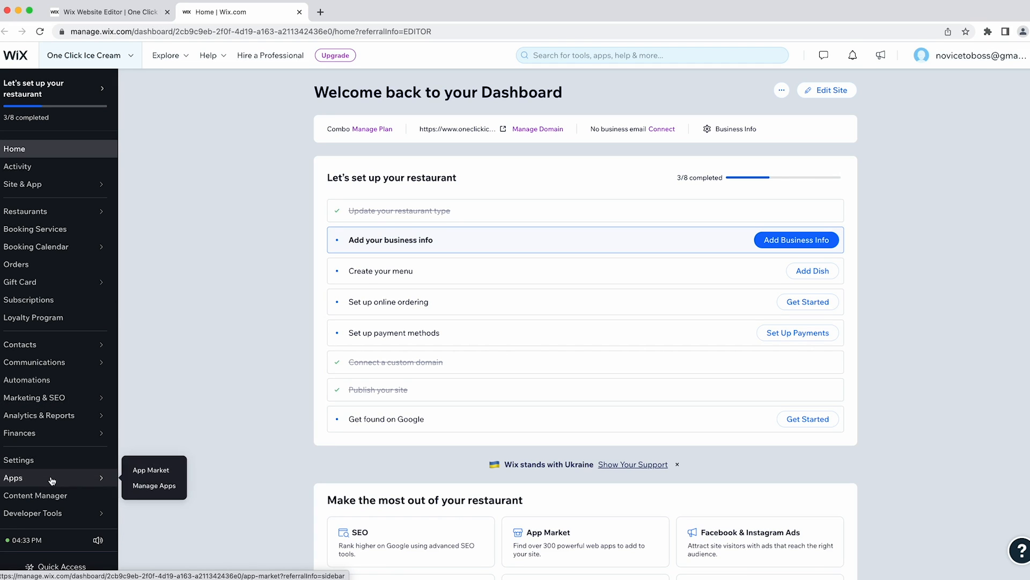
{"action": "mouse_move", "coordinate": [81, 432]}
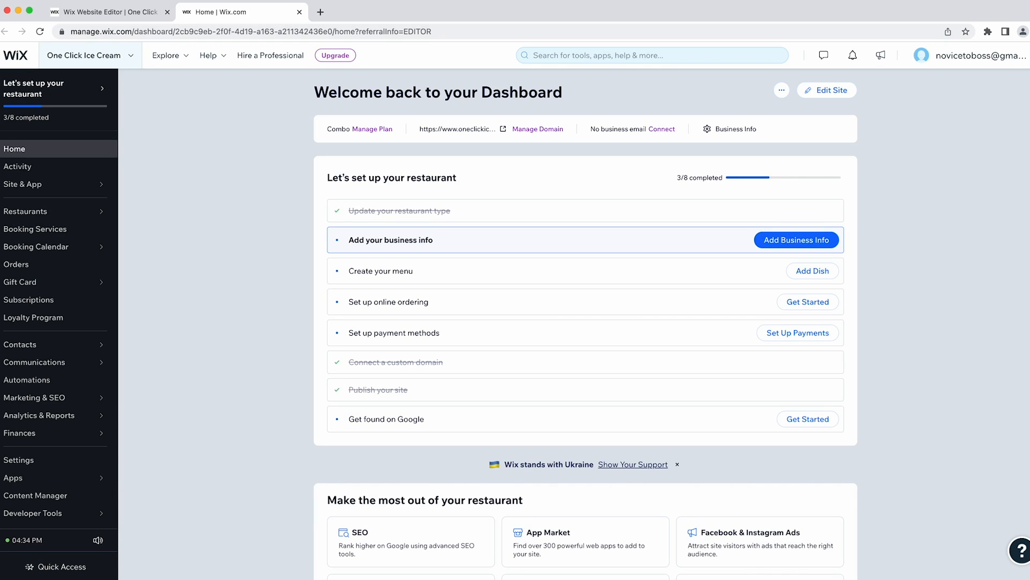
{"action": "left_click", "coordinate": [298, 12]}
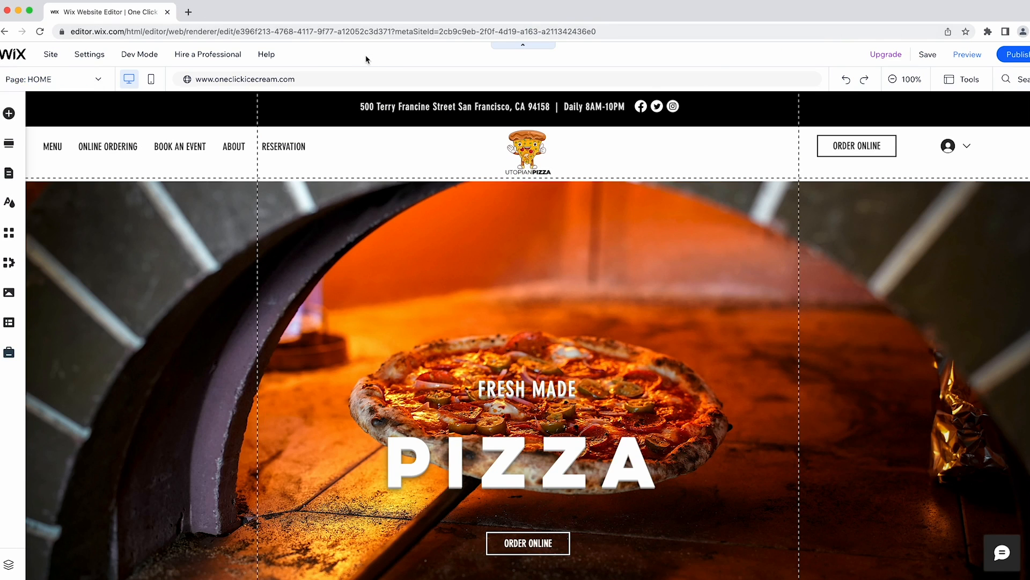